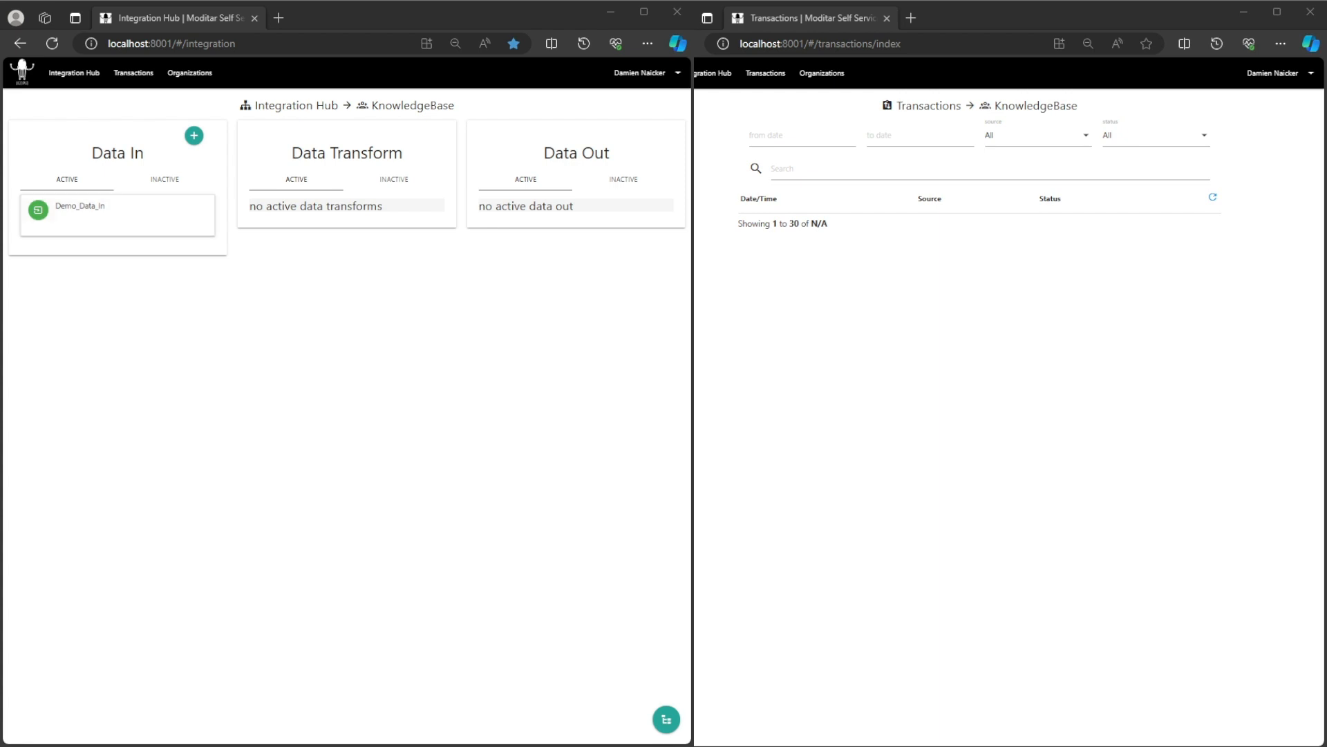
# Edit Demo_Data_In, view its sample document as JSON, and show its empty listeners list.
pyautogui.click(71, 213)
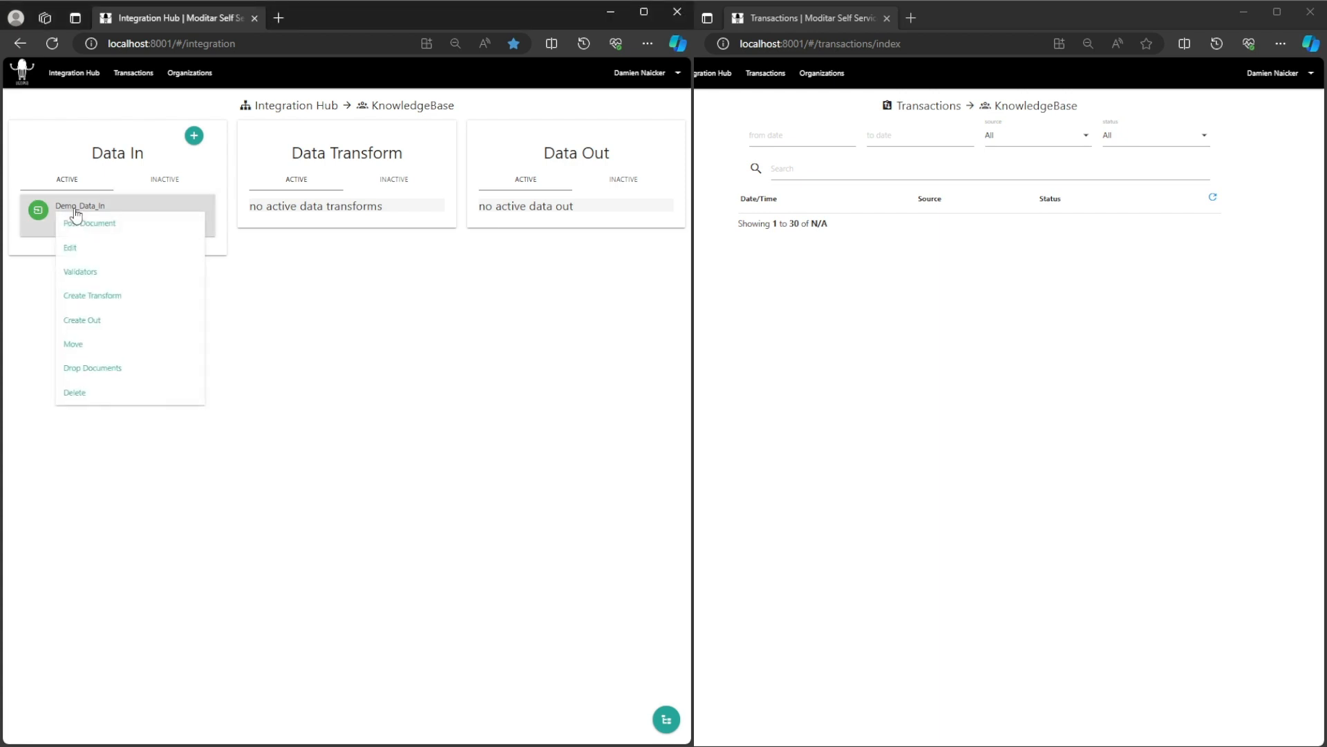
pyautogui.click(71, 247)
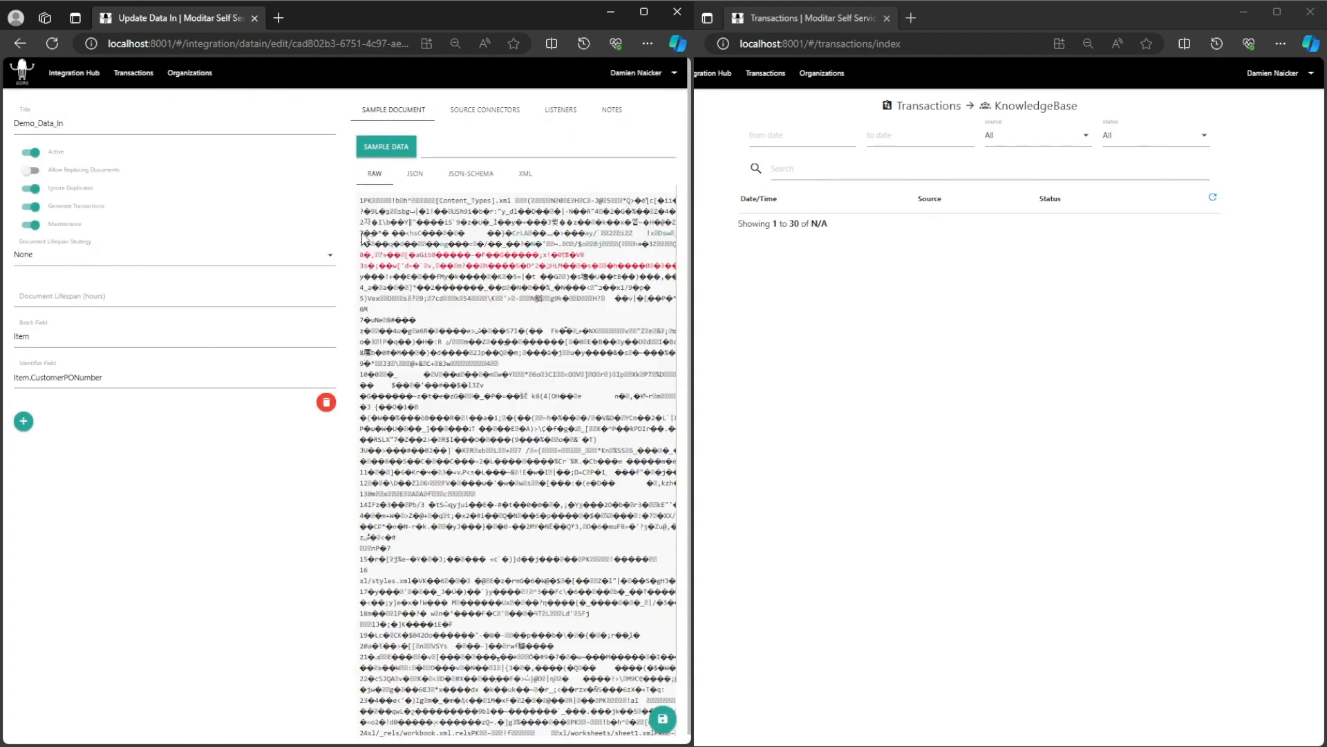
pyautogui.click(415, 174)
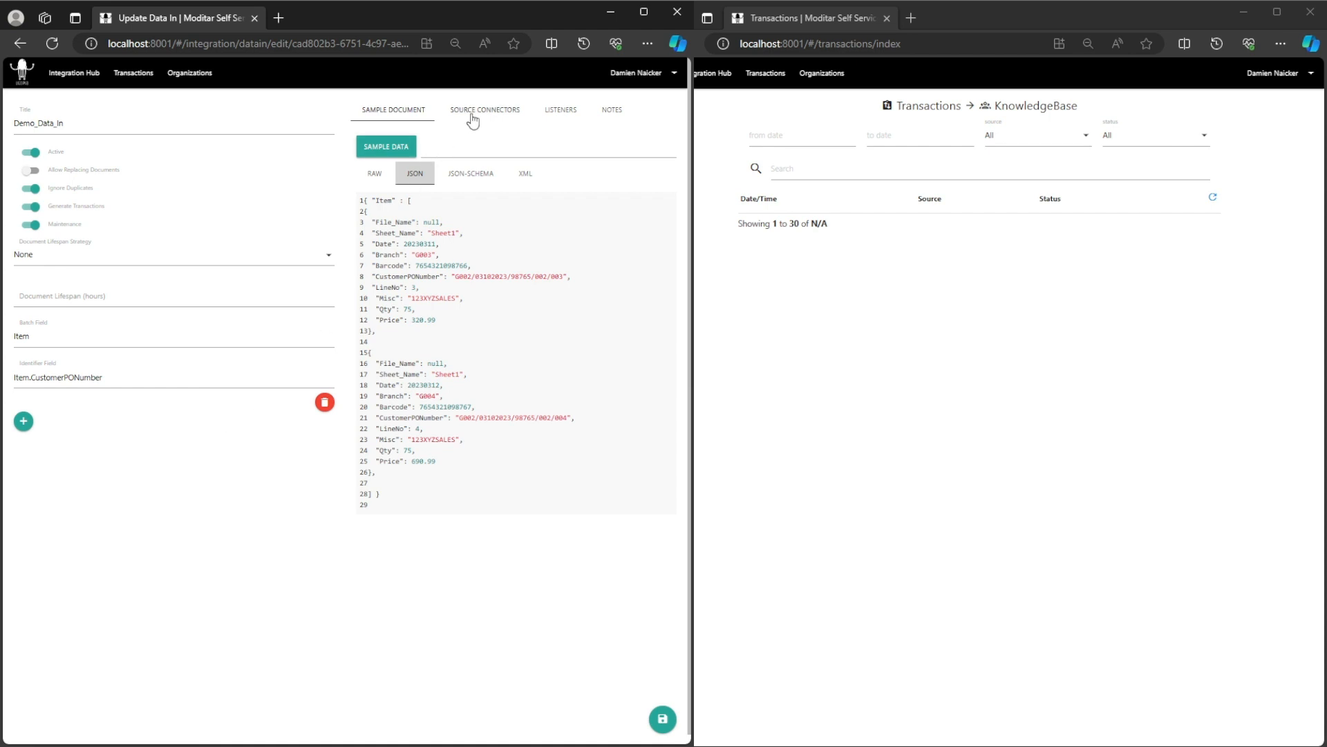
pyautogui.click(572, 117)
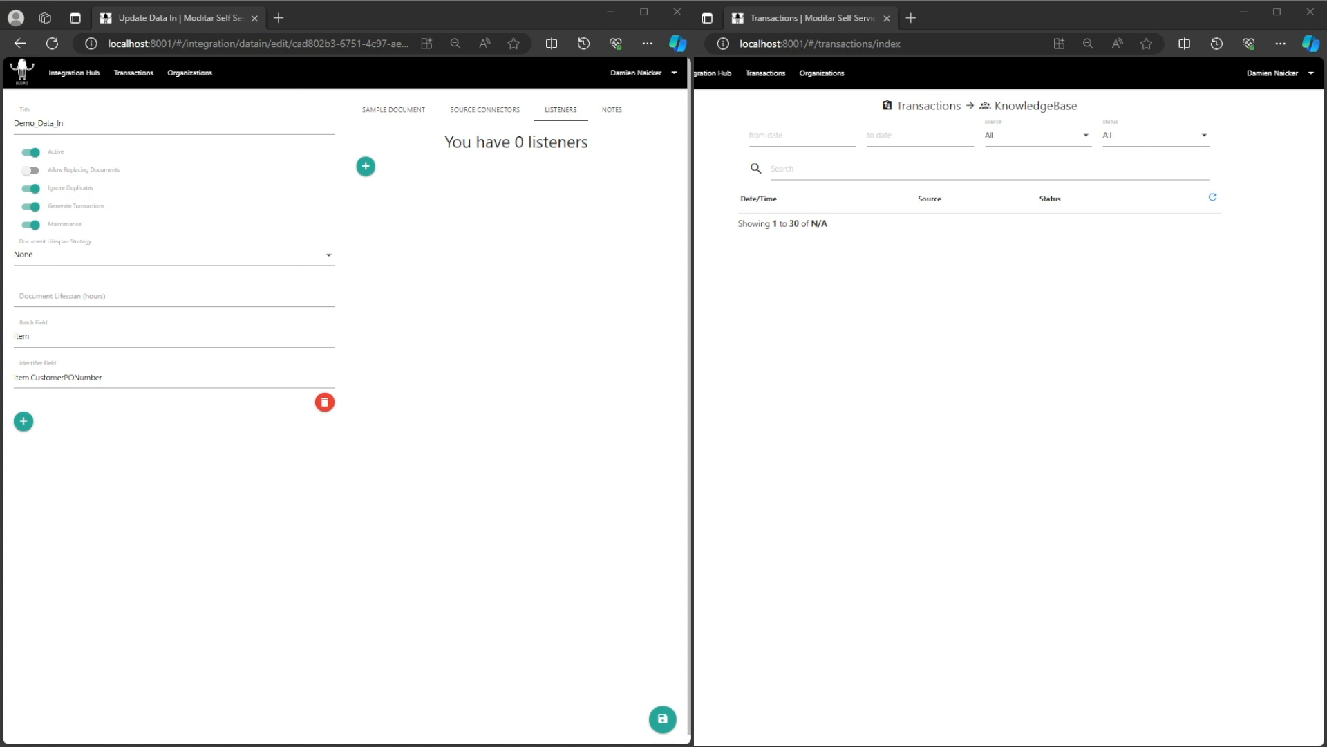
pyautogui.click(559, 109)
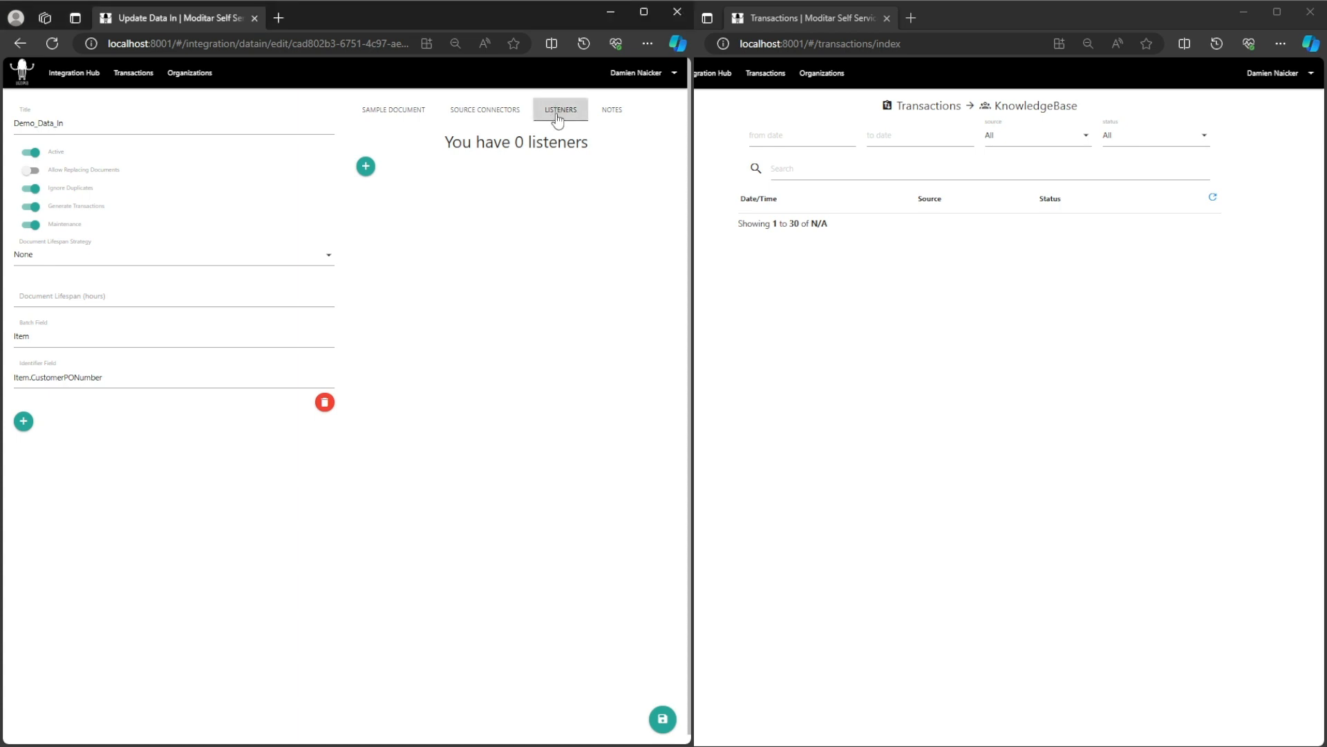
# Add a new listener to Demo_Data_In and title it Demo_Listener.
pyautogui.click(365, 167)
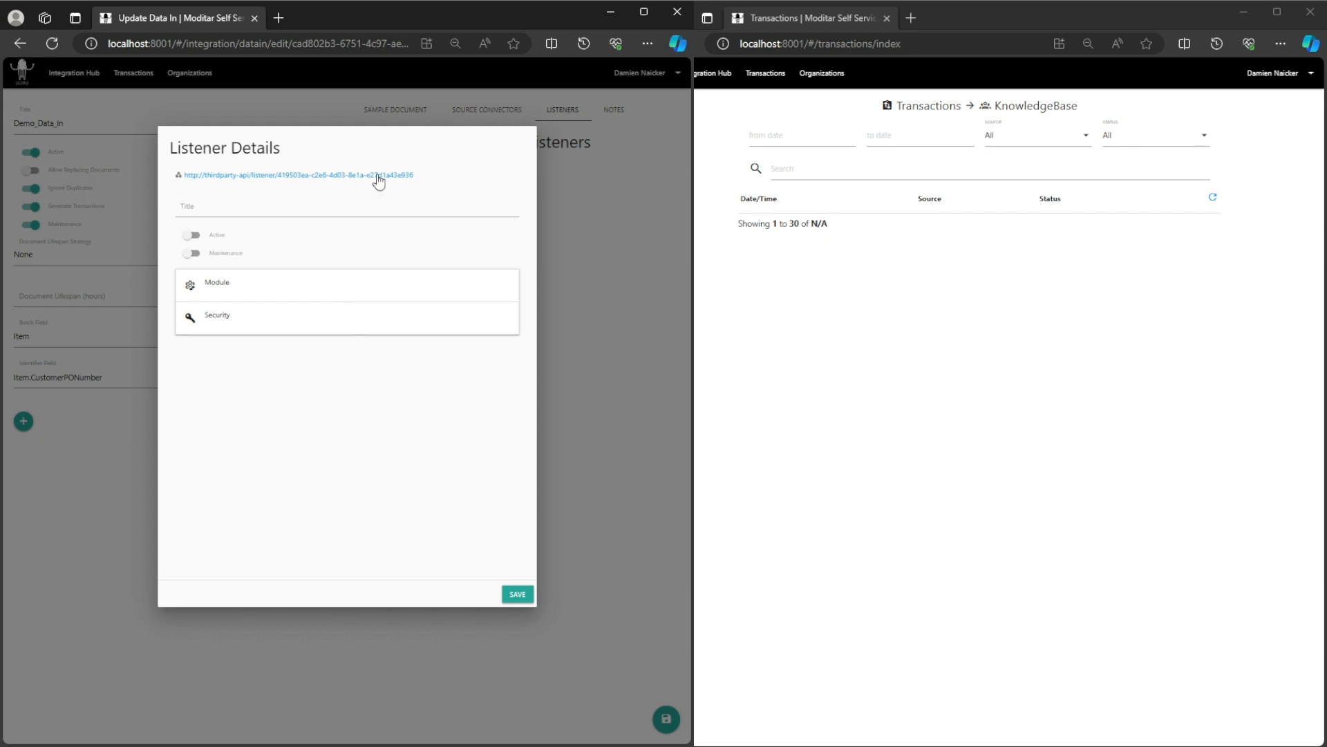
pyautogui.click(217, 204)
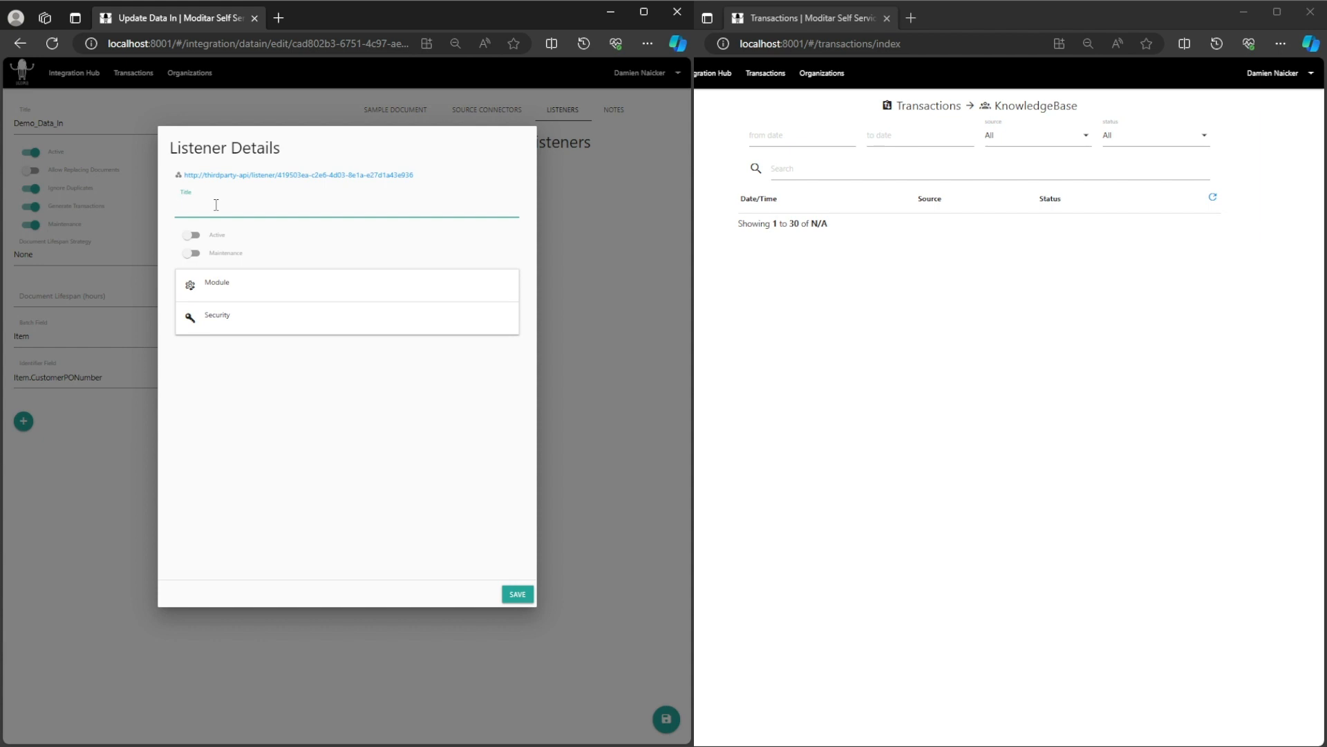
pyautogui.write('Demo_Listener')
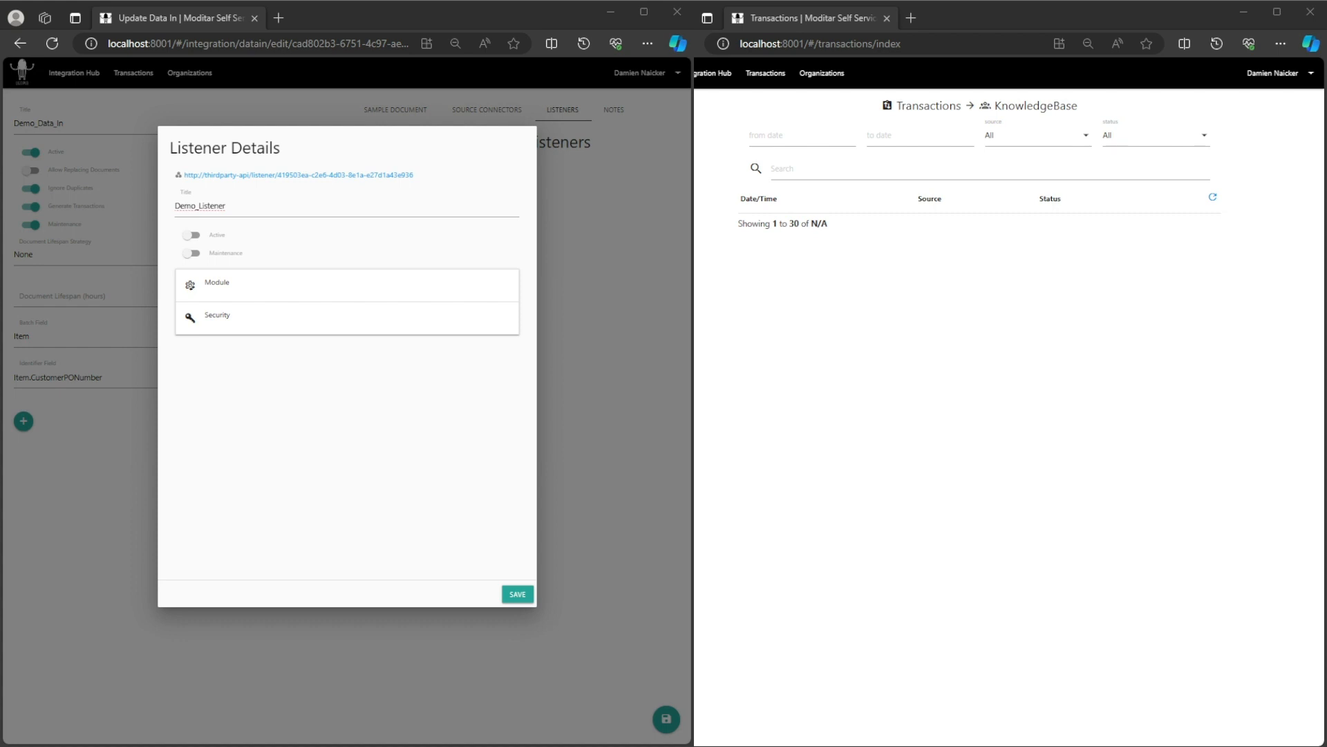
# Switch on Maintenance and Active, choose the Document Capture module, and expand Security.
pyautogui.click(194, 254)
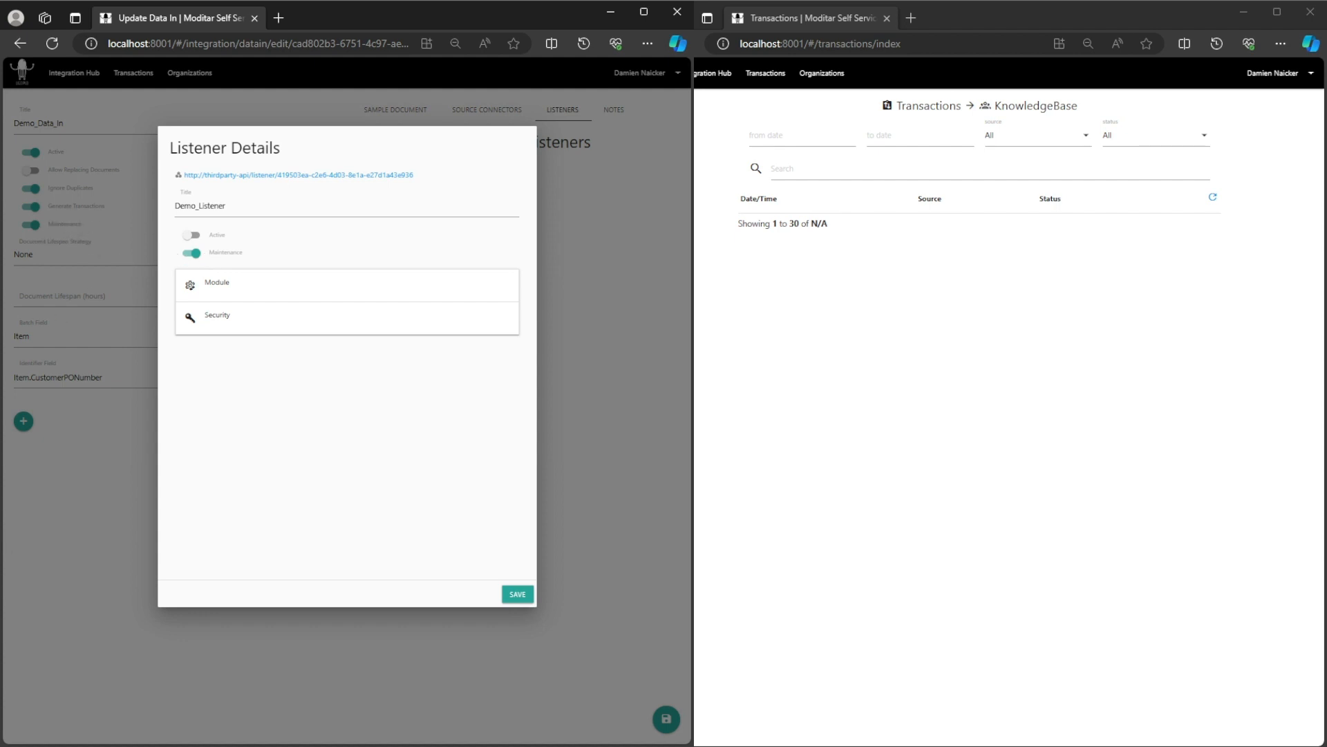
pyautogui.click(191, 235)
pyautogui.click(225, 295)
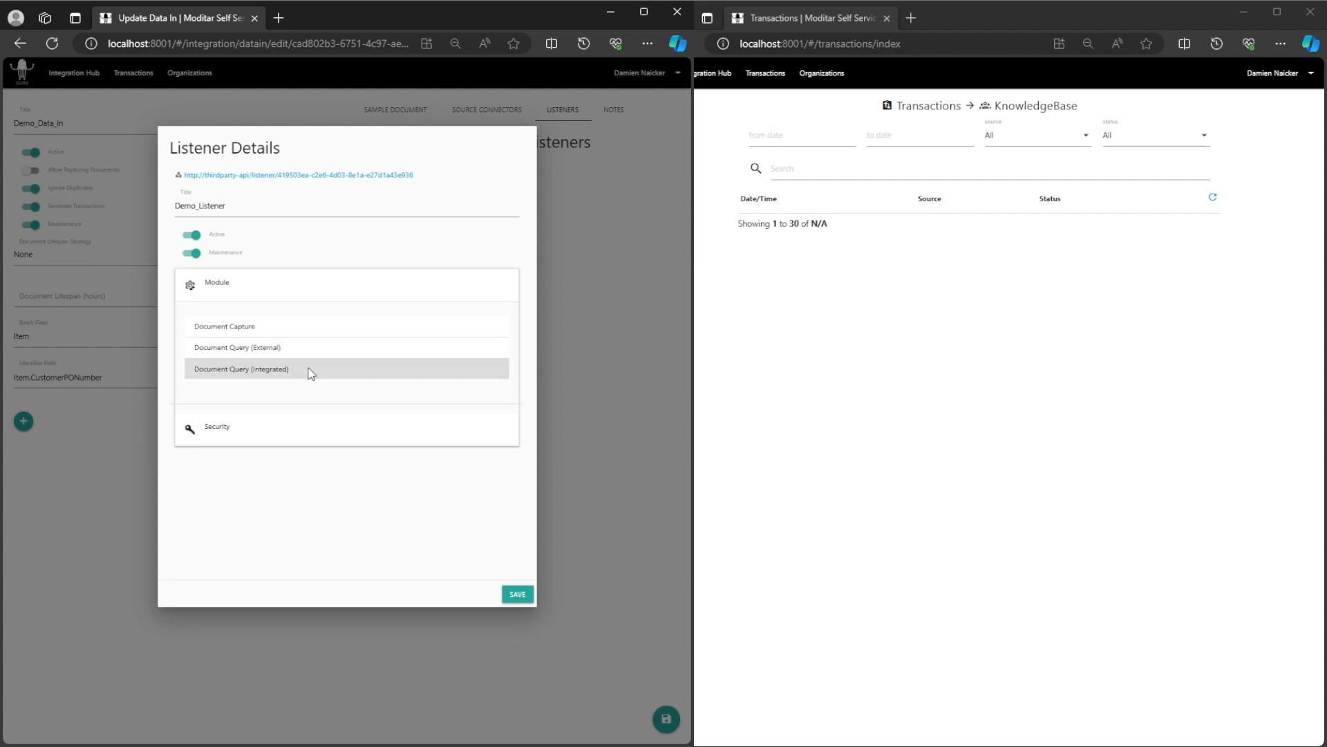
pyautogui.click(268, 332)
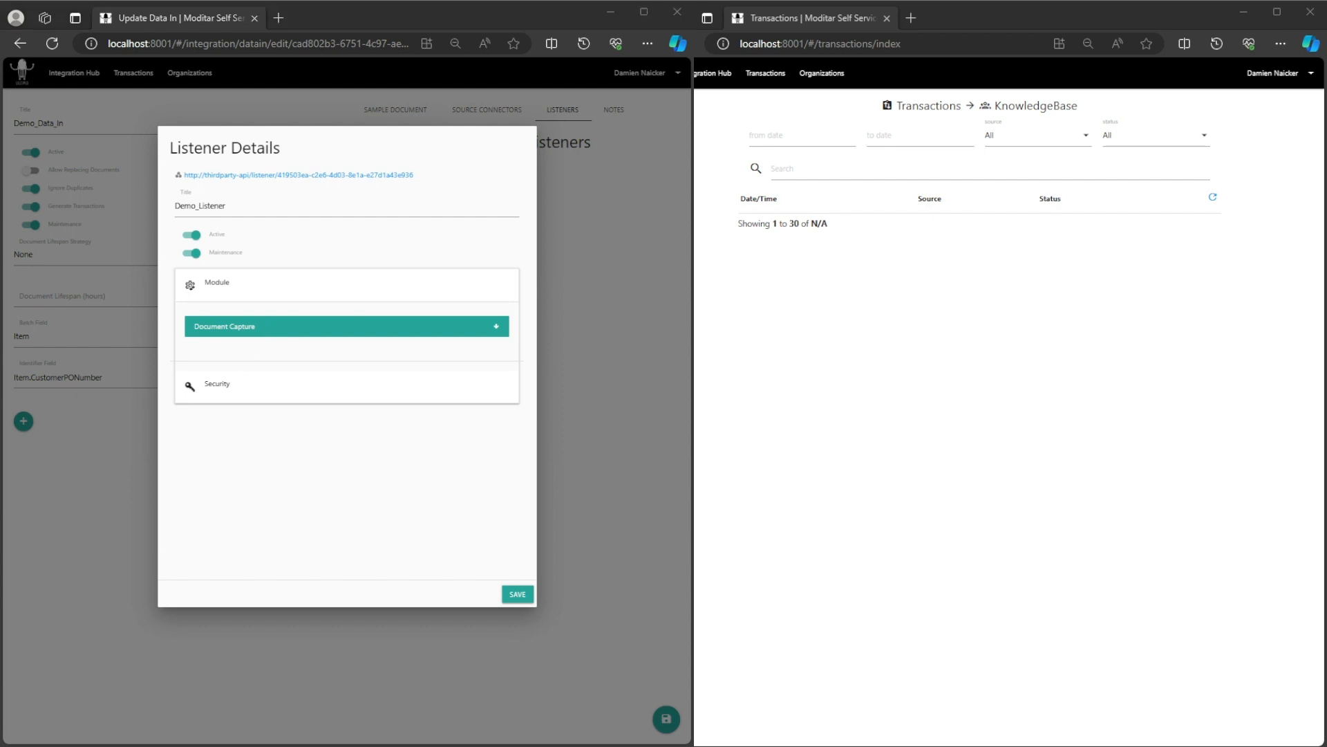
pyautogui.click(261, 392)
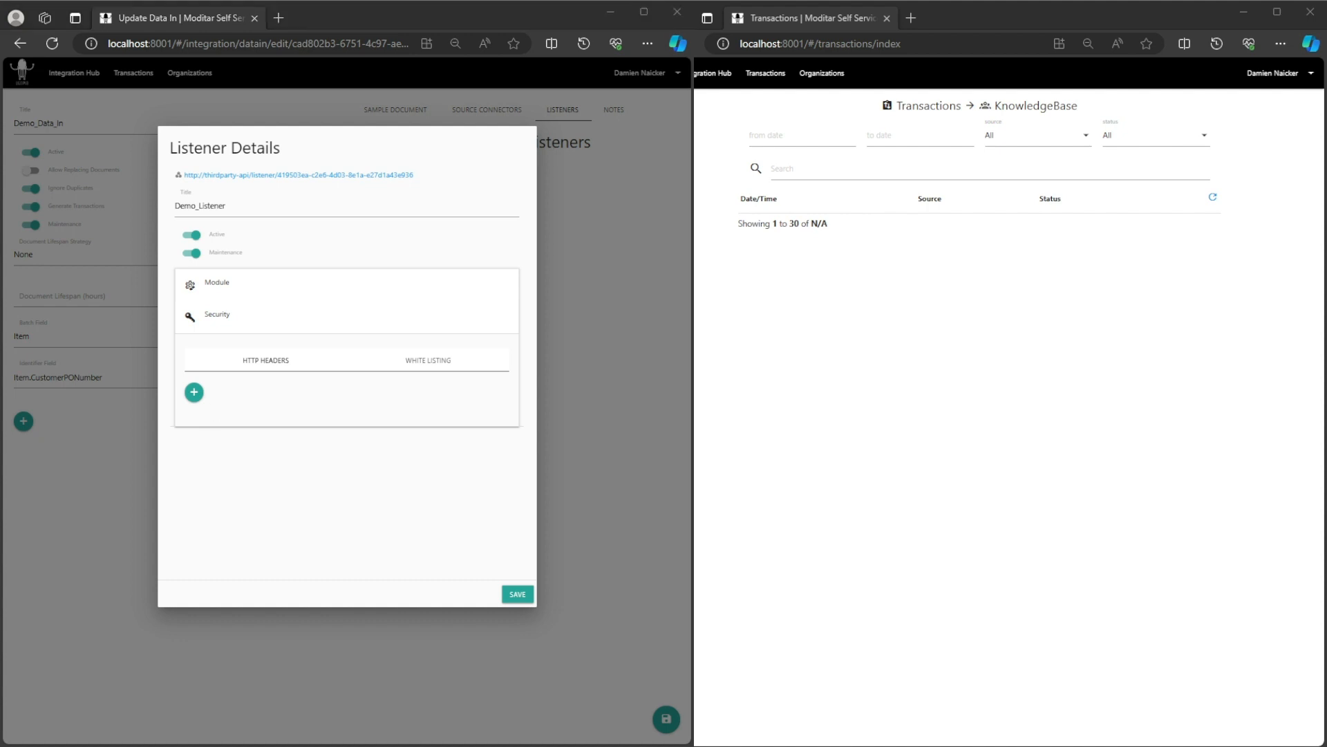
pyautogui.click(282, 367)
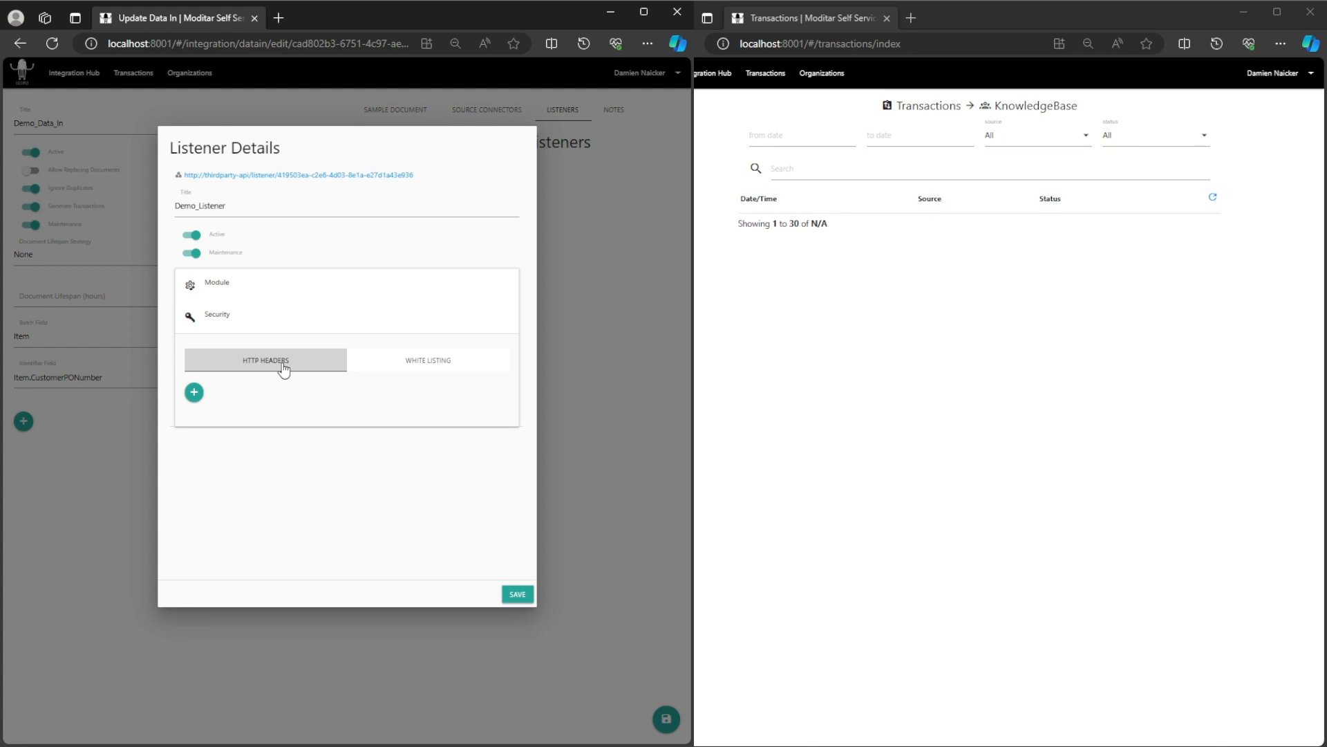
pyautogui.click(392, 364)
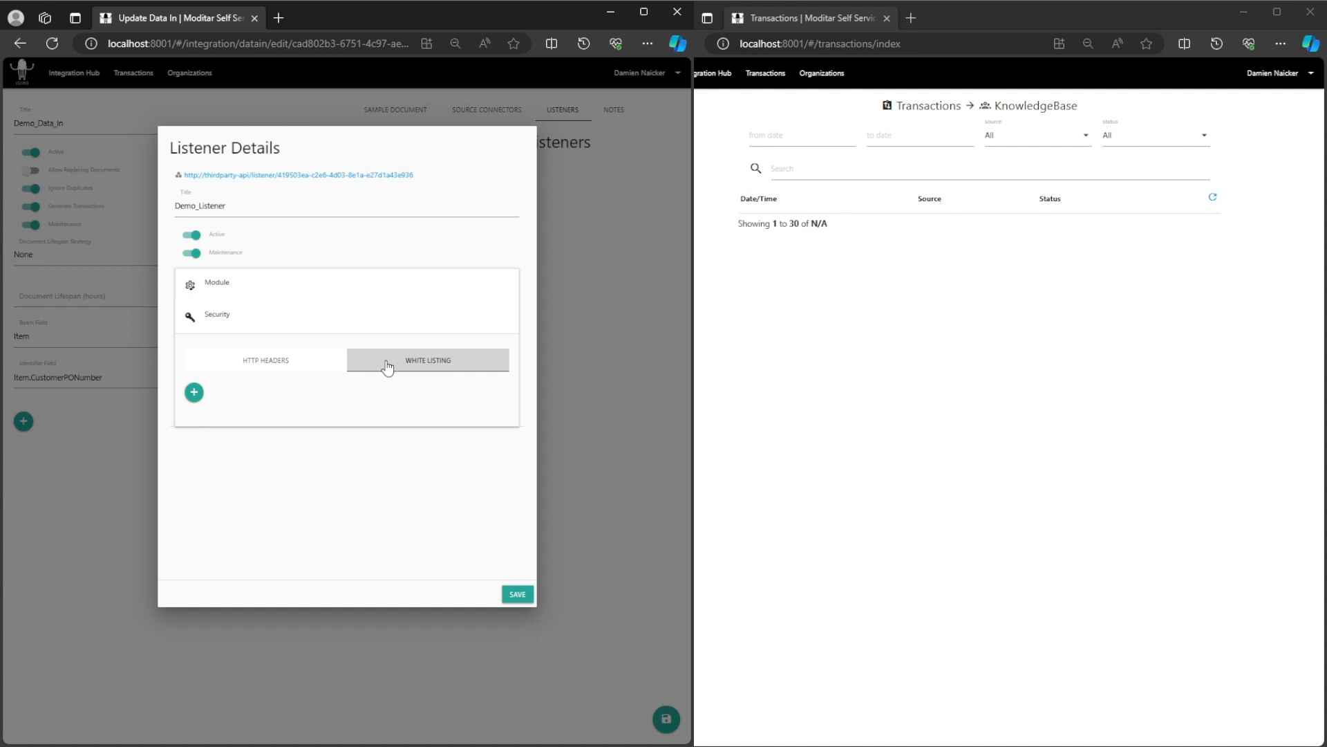
pyautogui.click(194, 393)
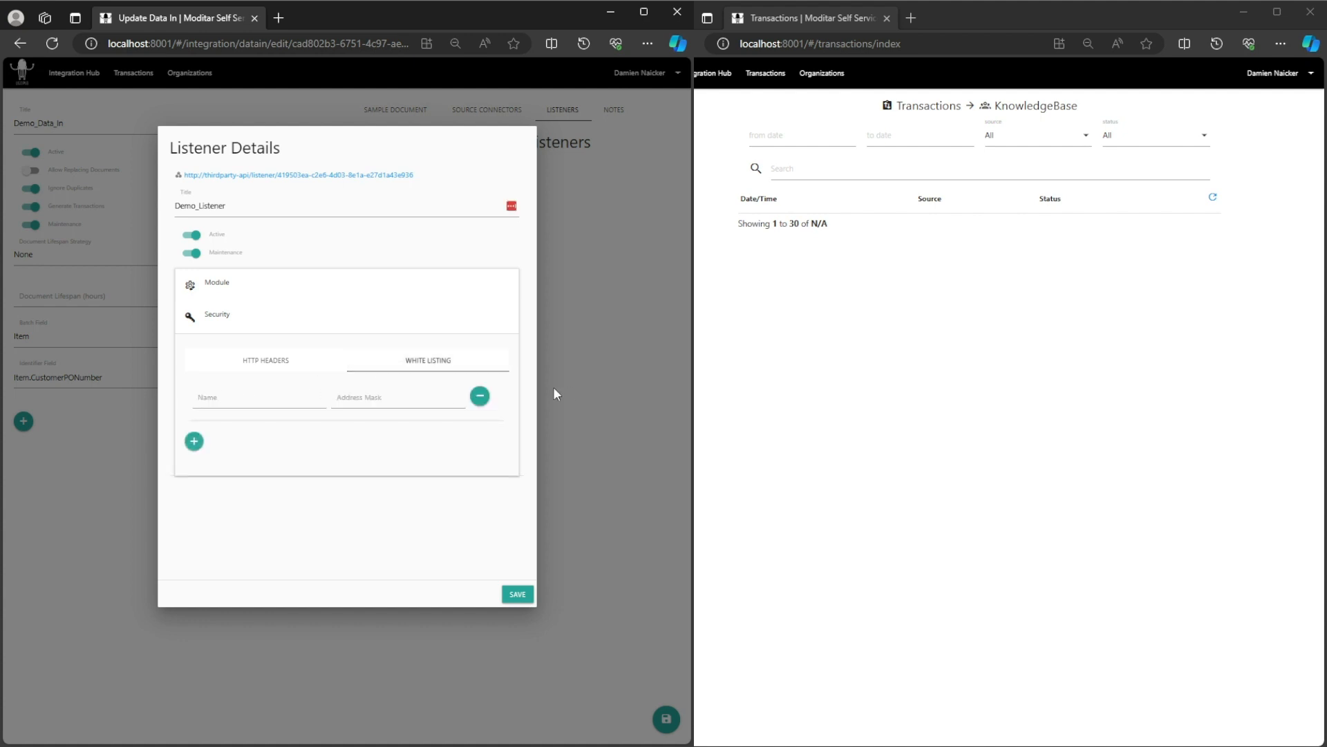
pyautogui.click(481, 397)
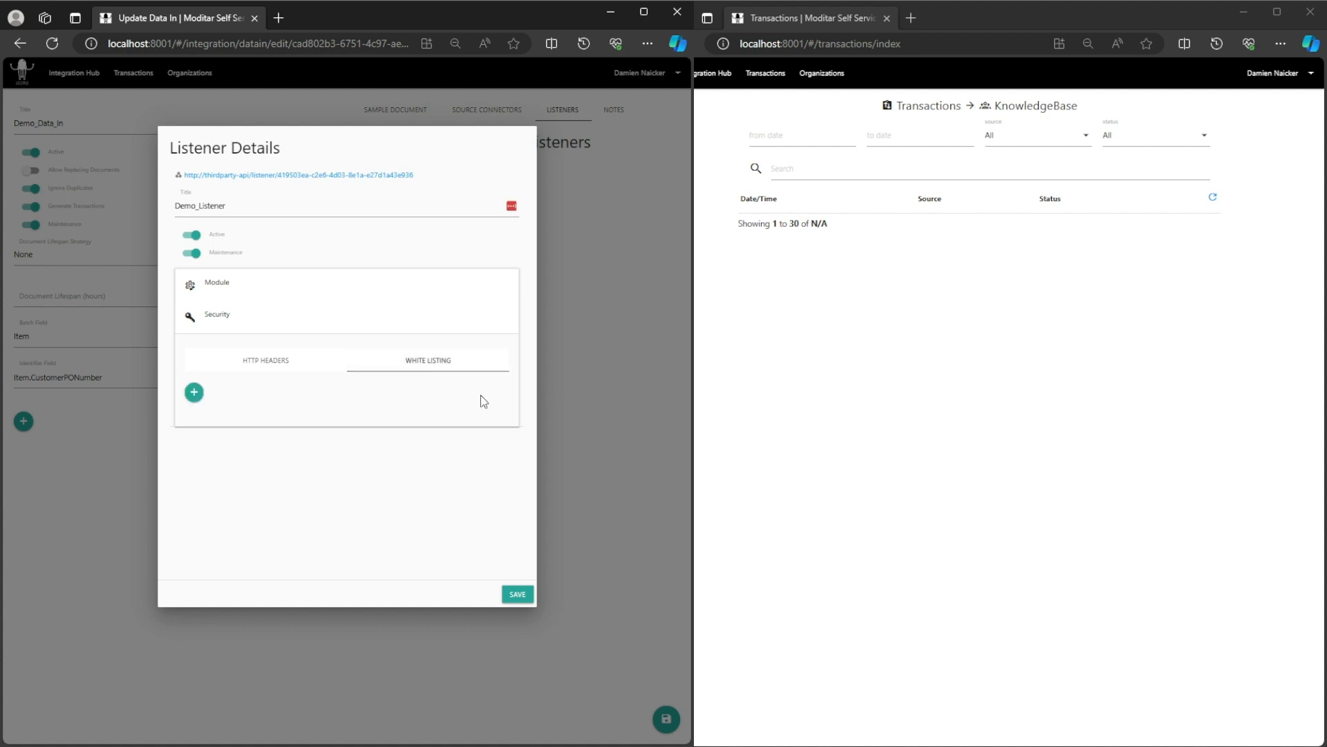
pyautogui.click(272, 365)
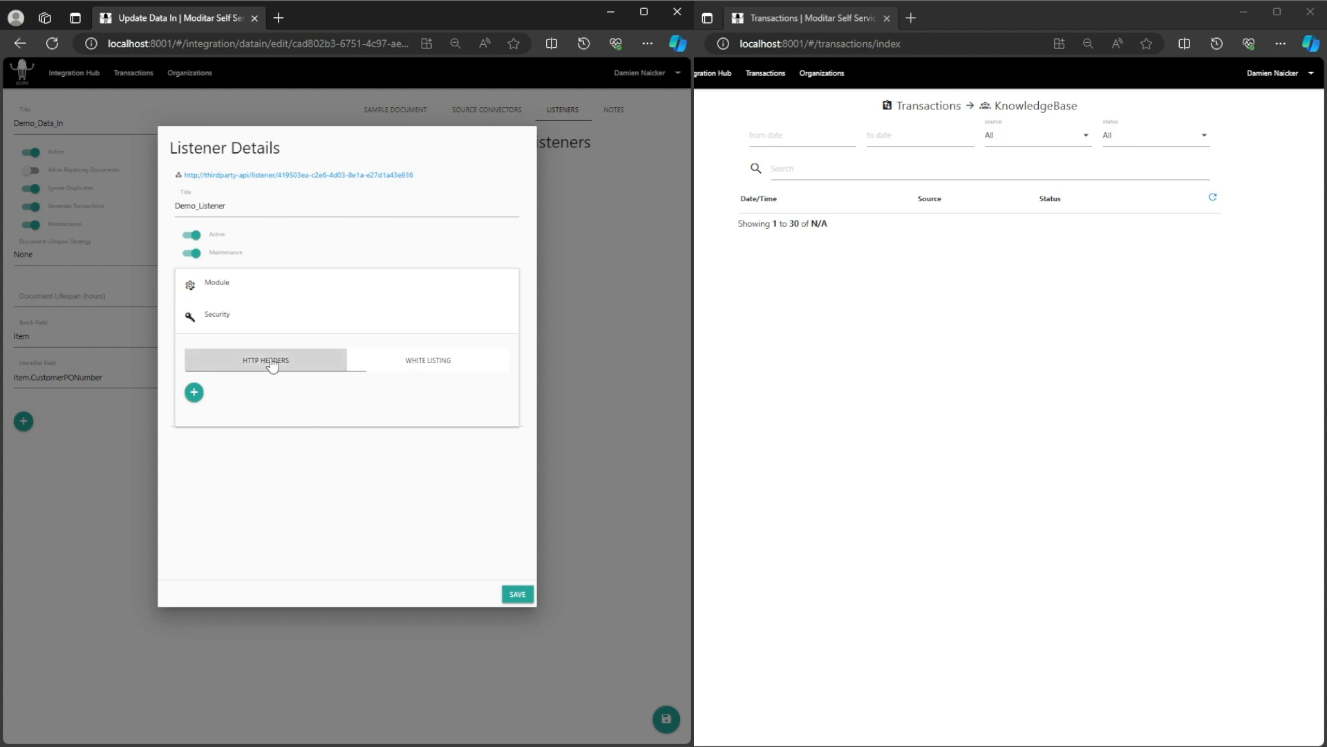
pyautogui.click(194, 392)
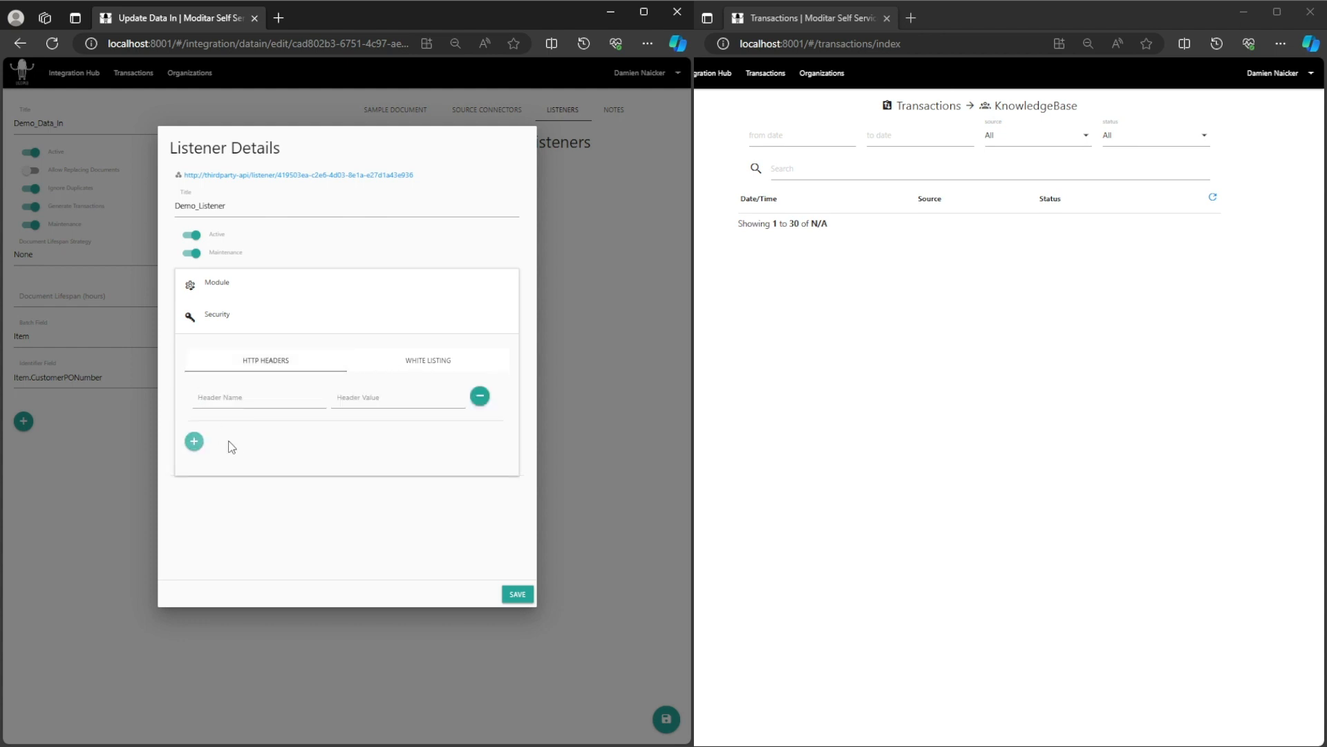
pyautogui.click(480, 397)
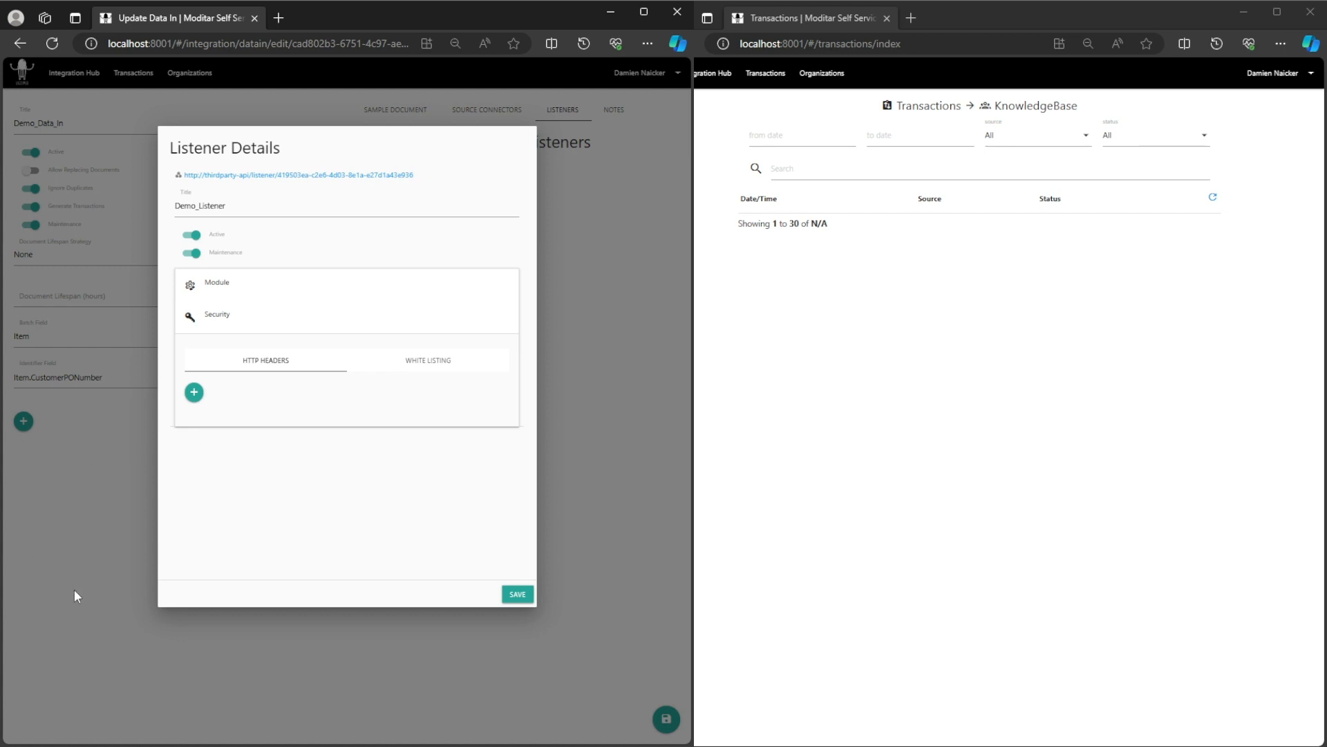
pyautogui.hotkey('alt', 'Tab')
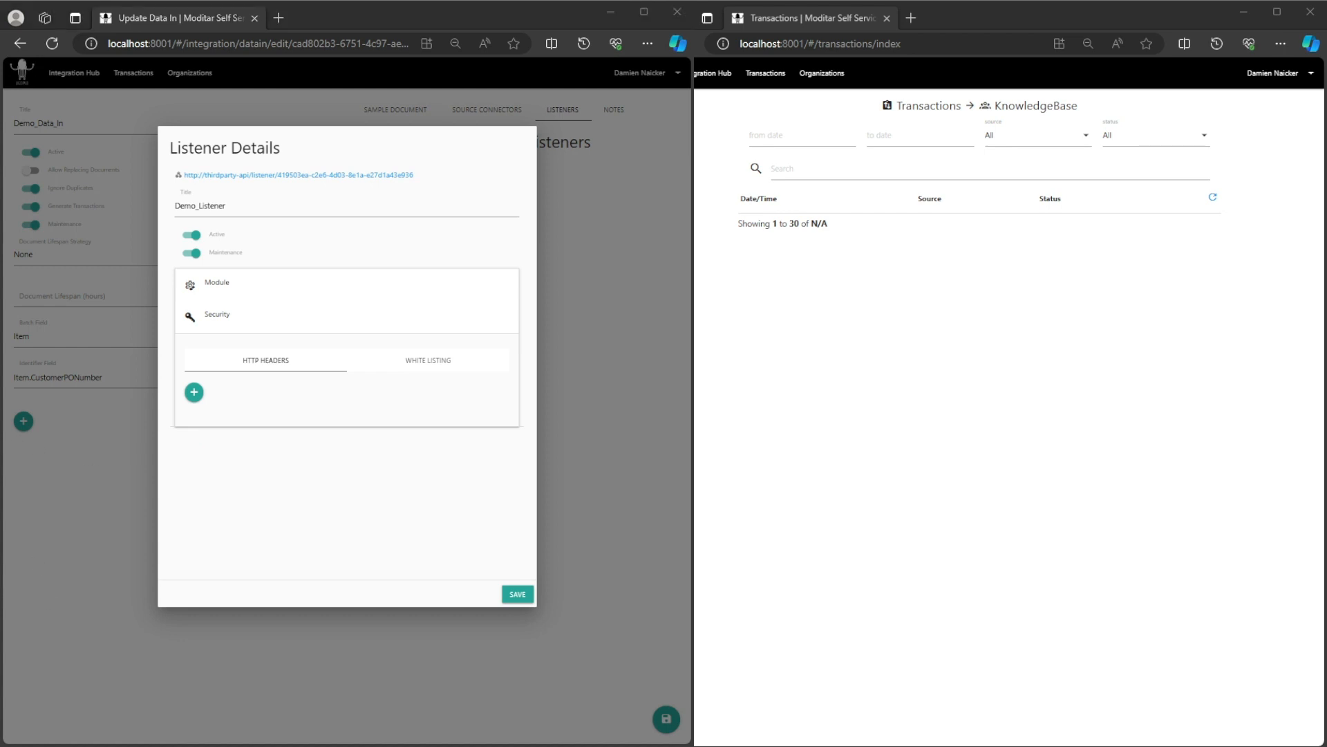
pyautogui.click(225, 319)
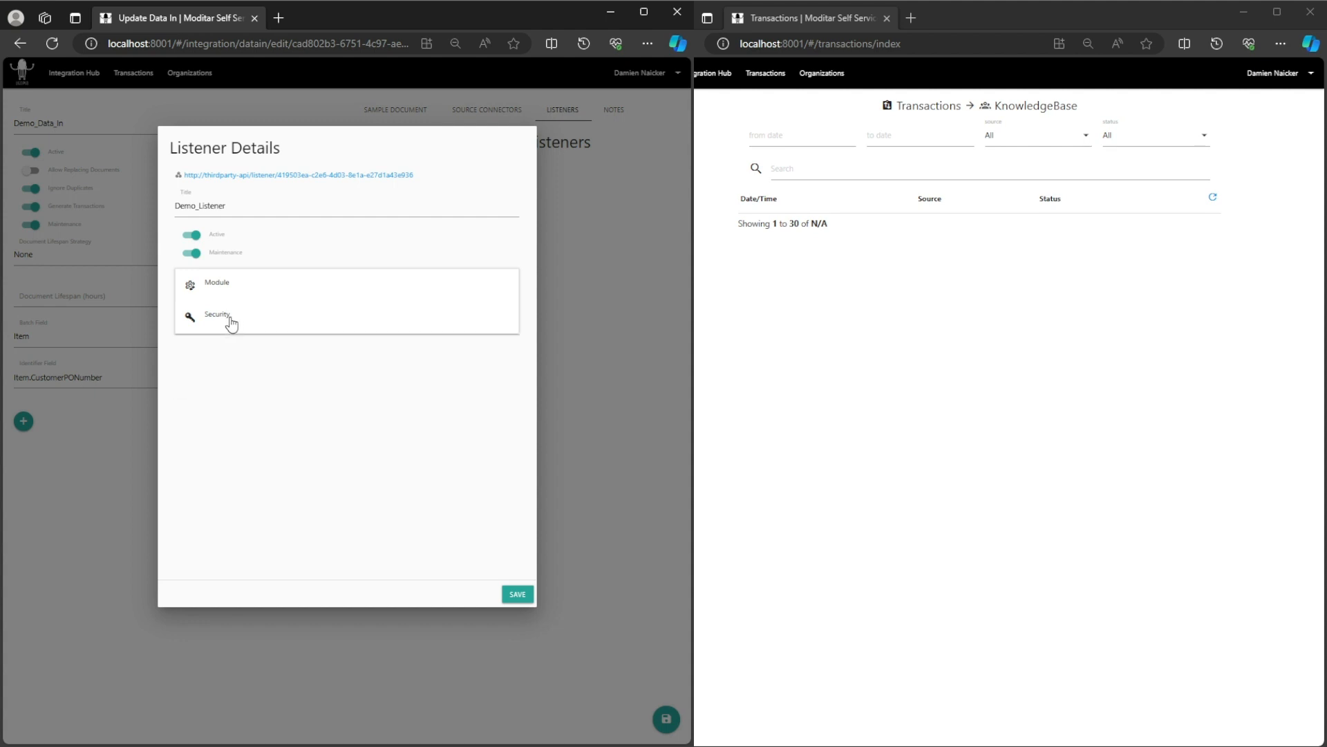
pyautogui.click(228, 289)
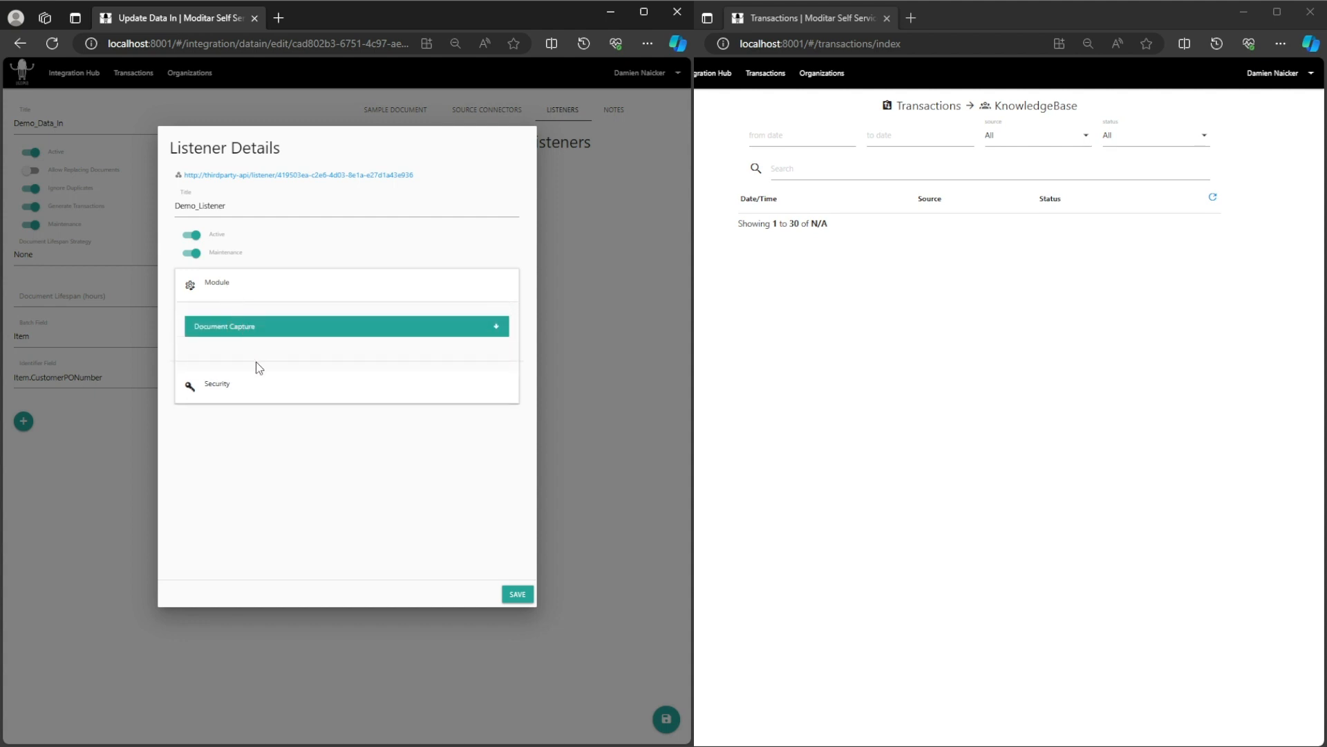
pyautogui.click(256, 291)
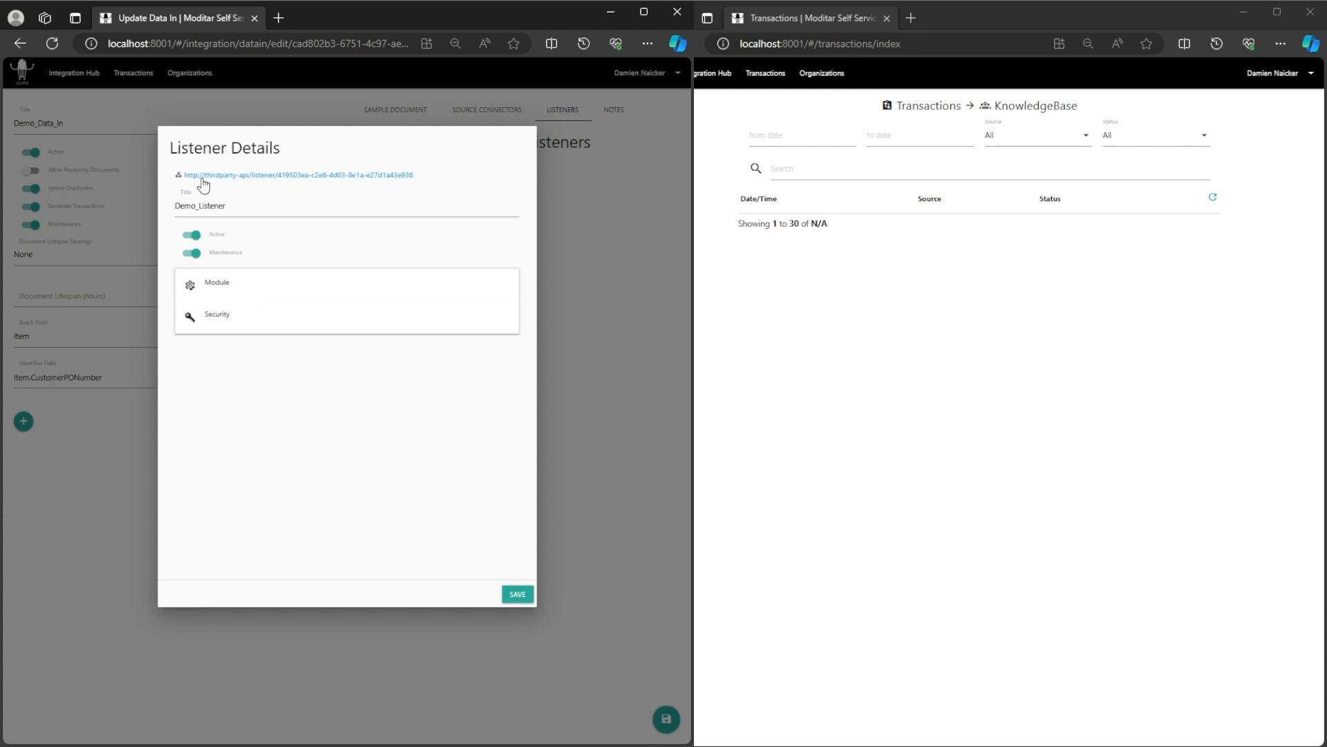
# Copy Demo_Listener's URL, then save the listener and the Demo_Data_In configuration.
pyautogui.click(308, 178)
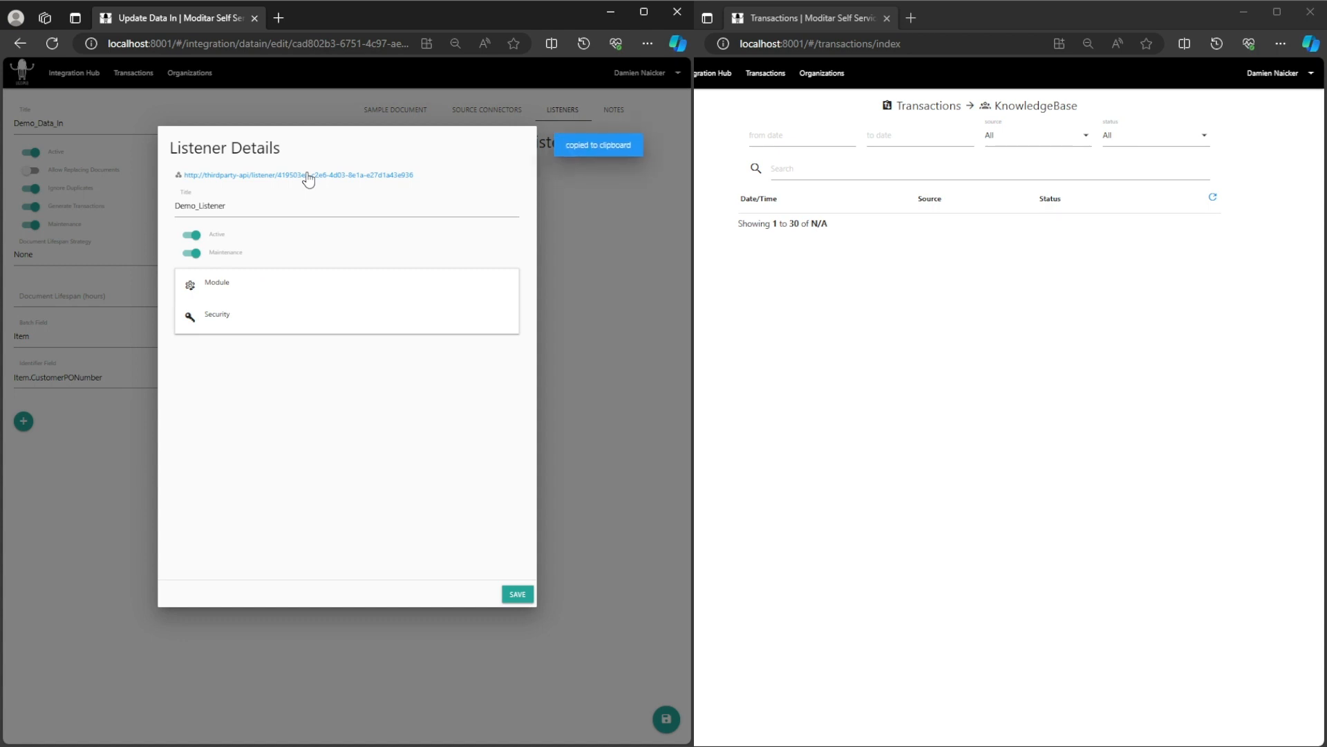
pyautogui.click(517, 594)
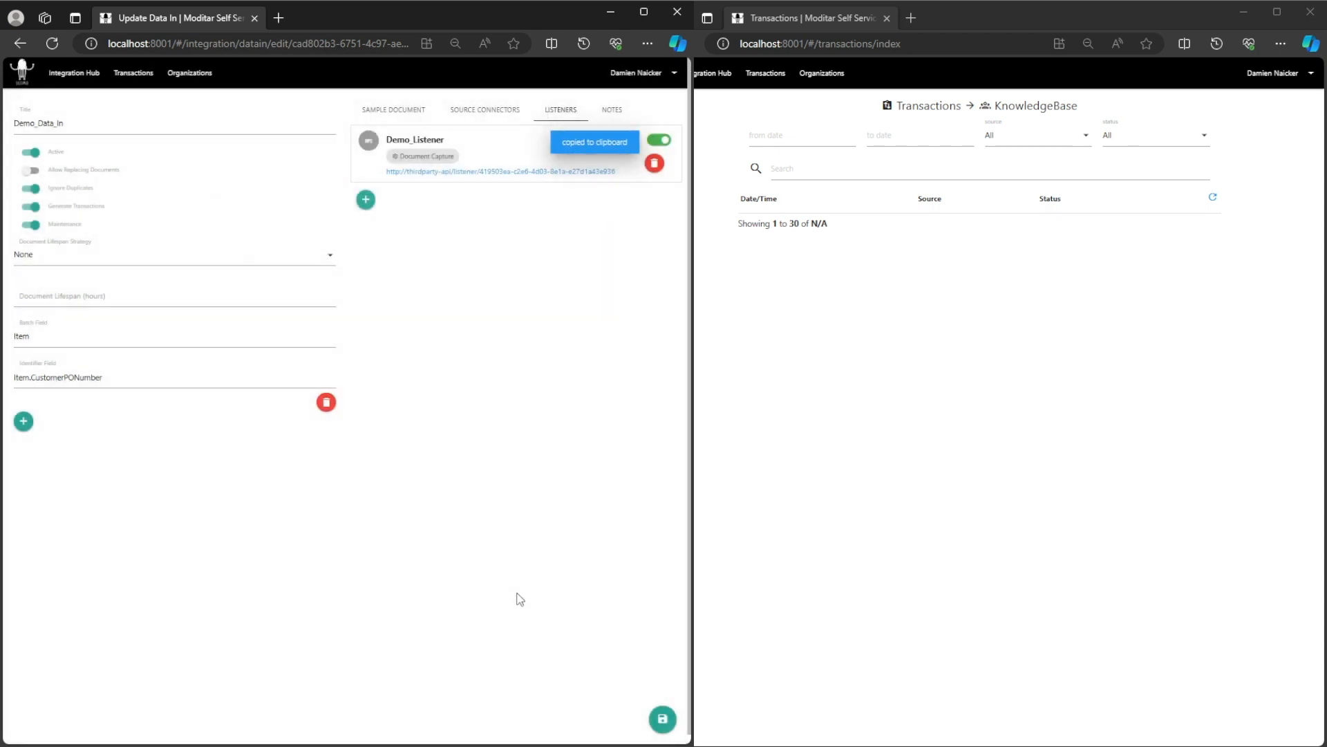
pyautogui.click(662, 720)
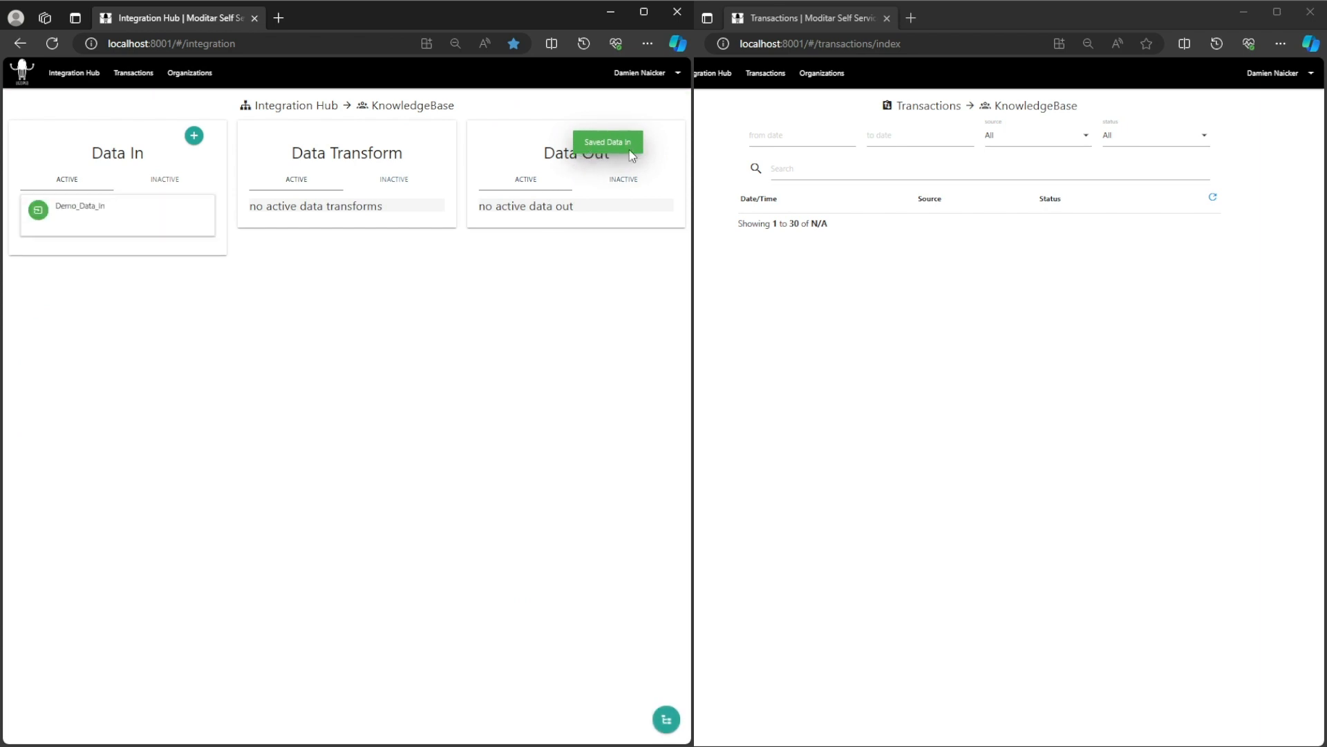
pyautogui.hotkey('alt', 'Tab')
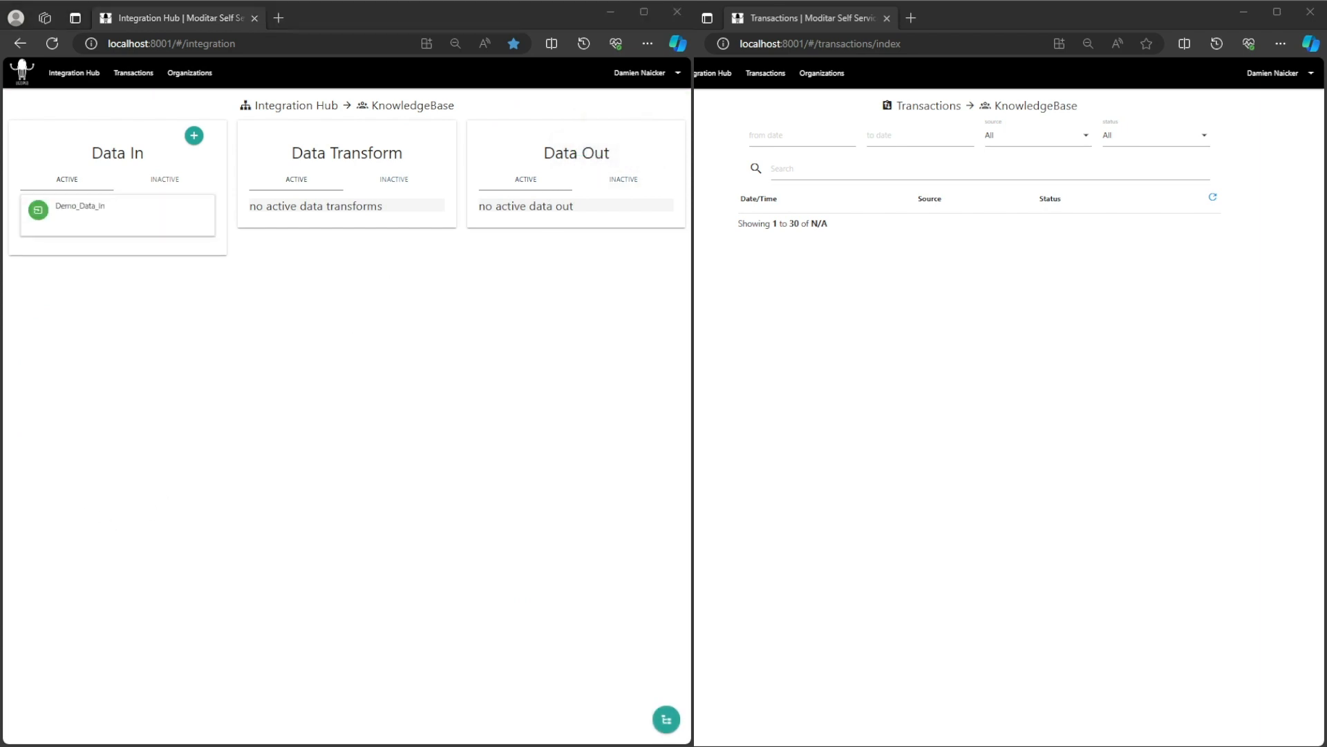
pyautogui.click(86, 206)
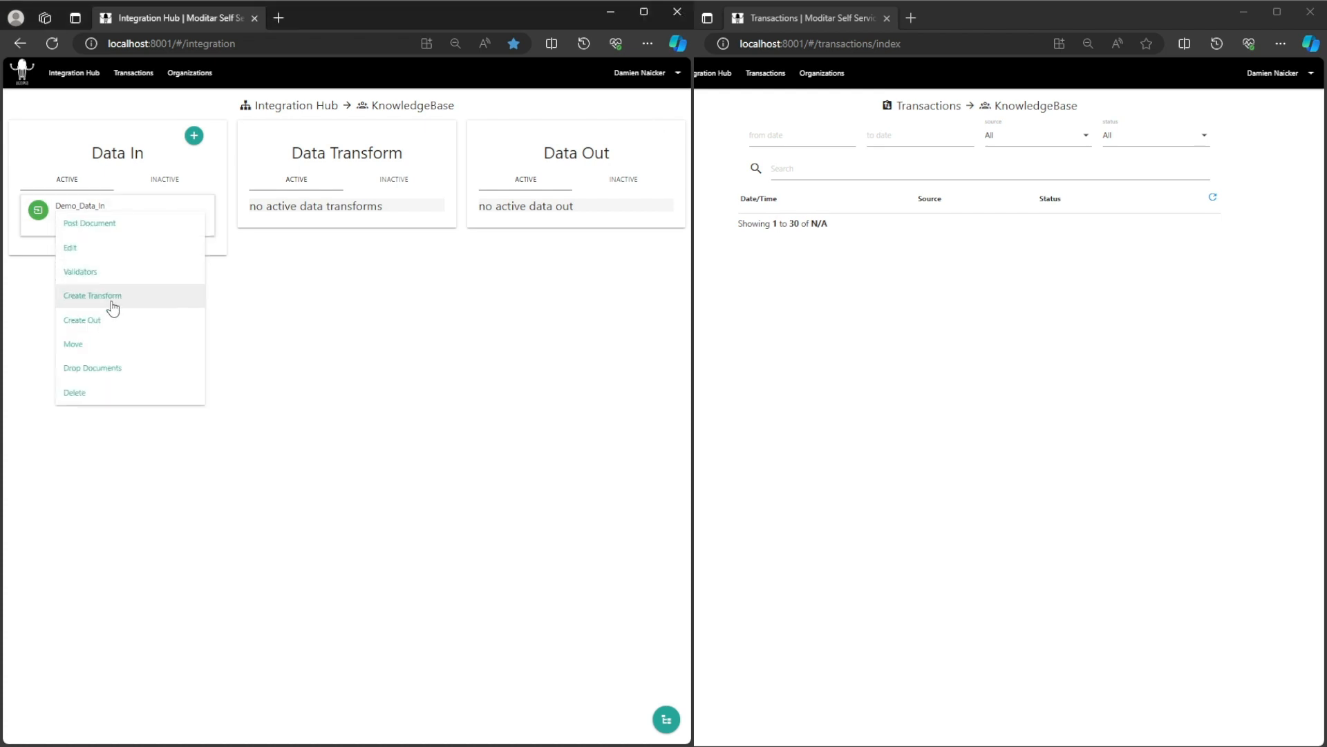
# Return to the Integration Hub and reopen Demo_Data_In for editing.
pyautogui.click(112, 298)
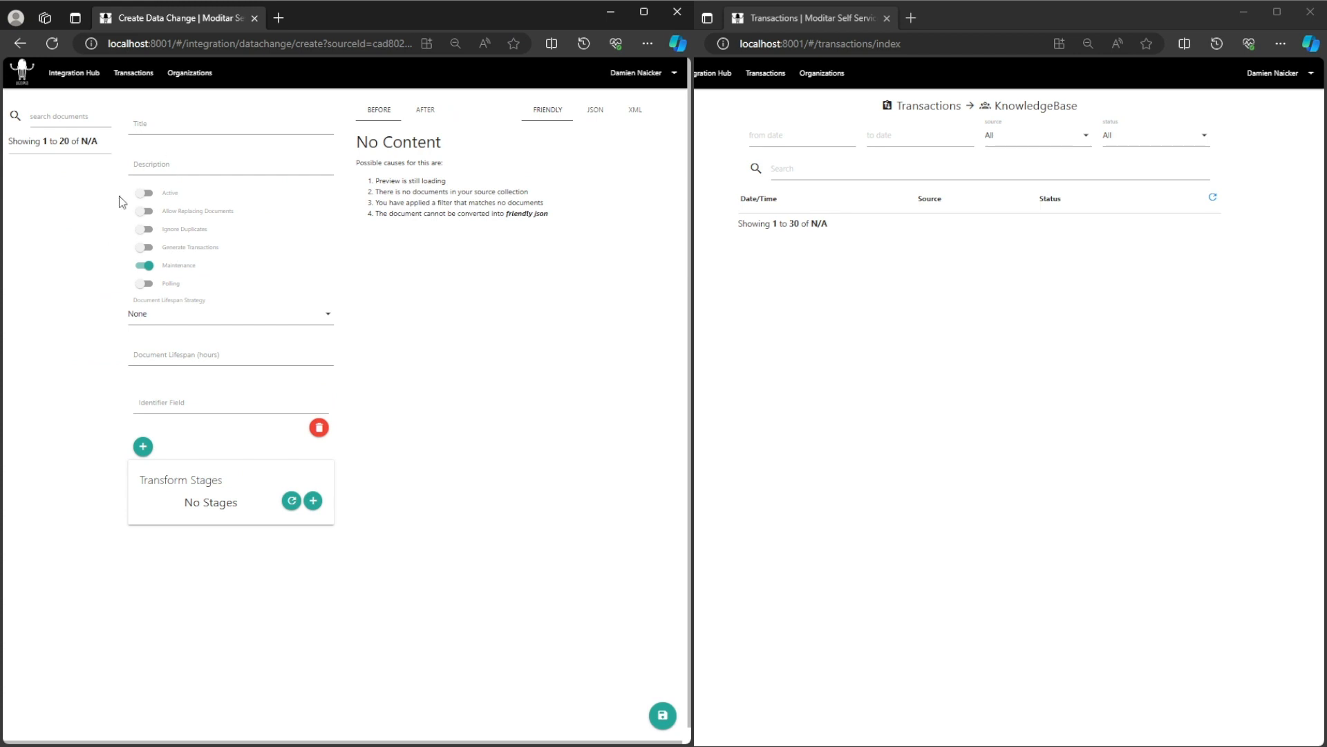
pyautogui.click(88, 76)
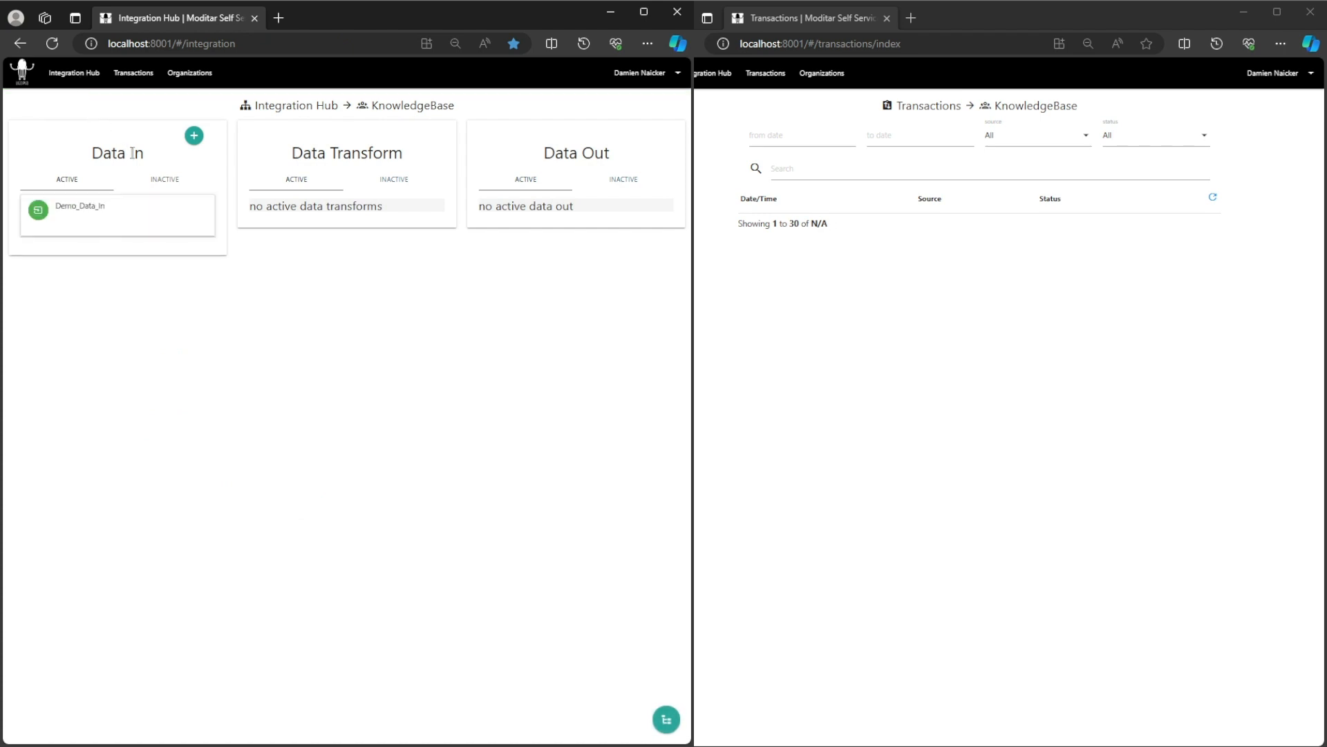
pyautogui.click(88, 208)
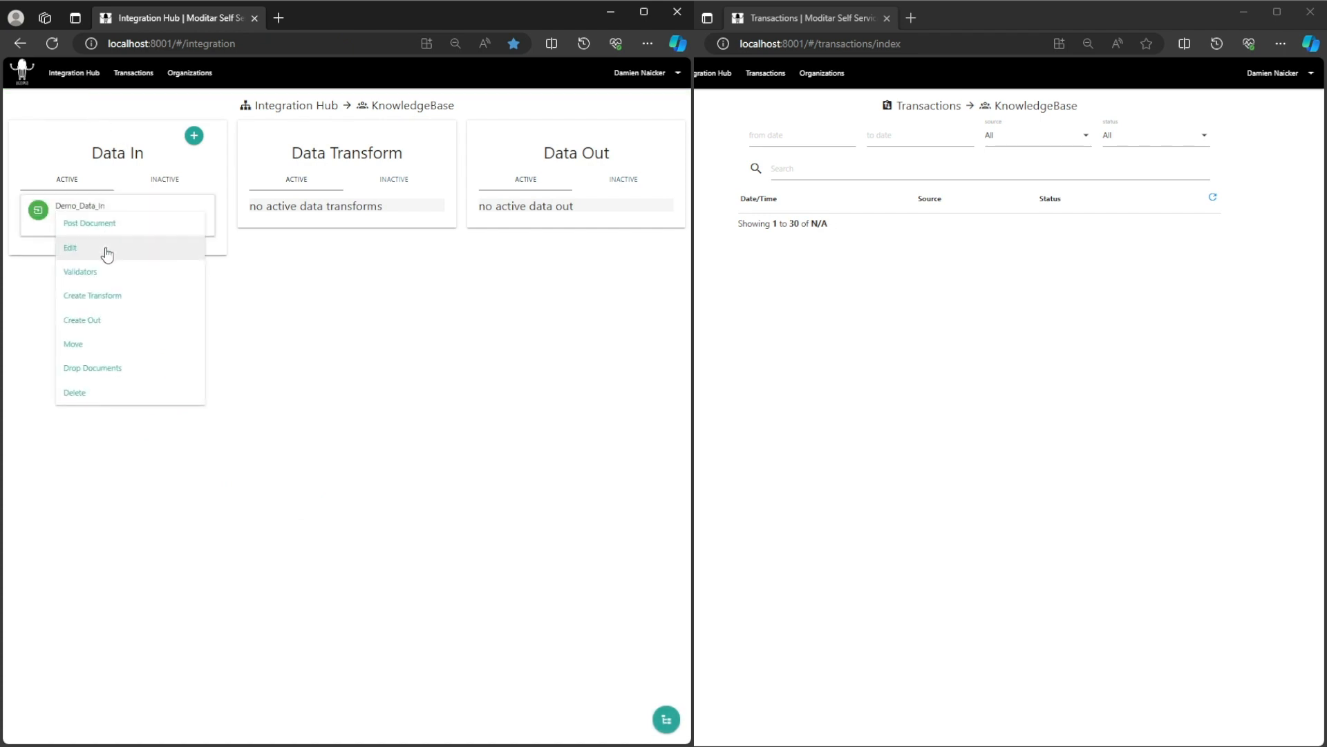
pyautogui.click(107, 255)
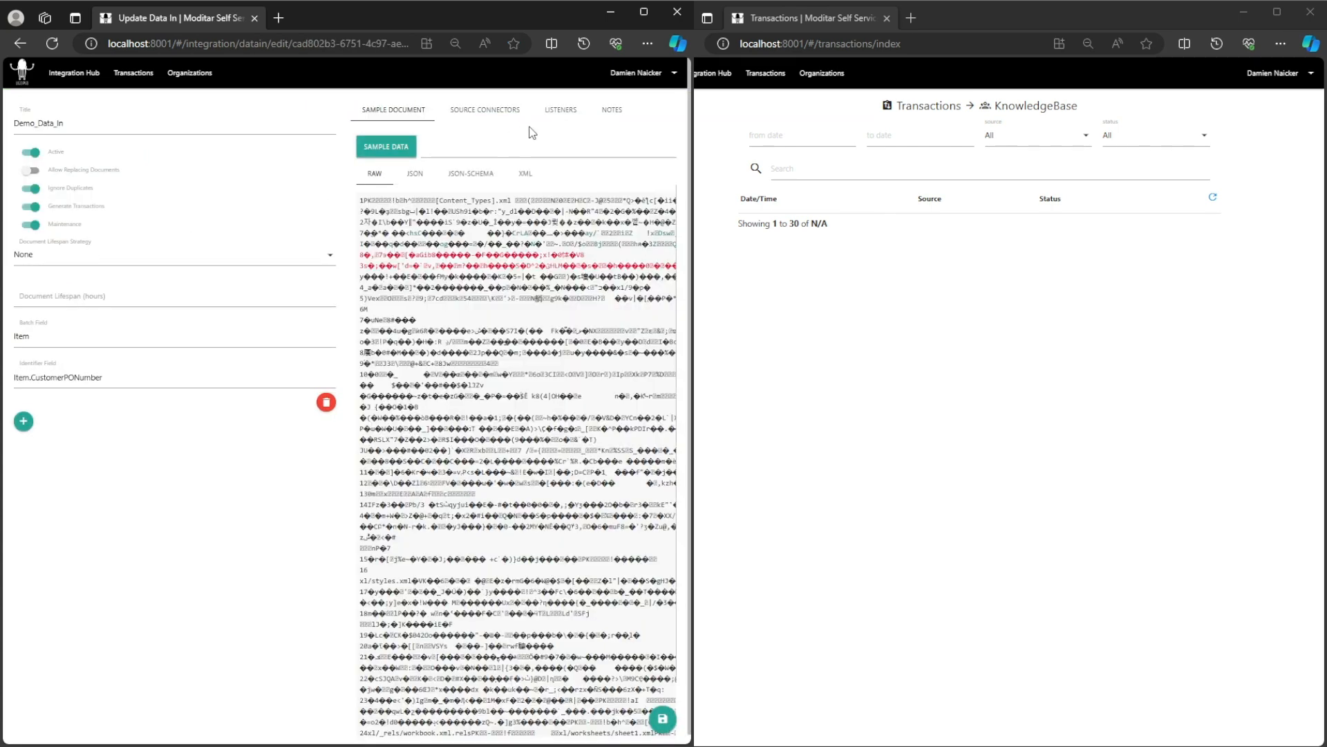
# Copy Demo_Listener's URL, check its module is Document Capture, and save the listener details.
pyautogui.click(561, 111)
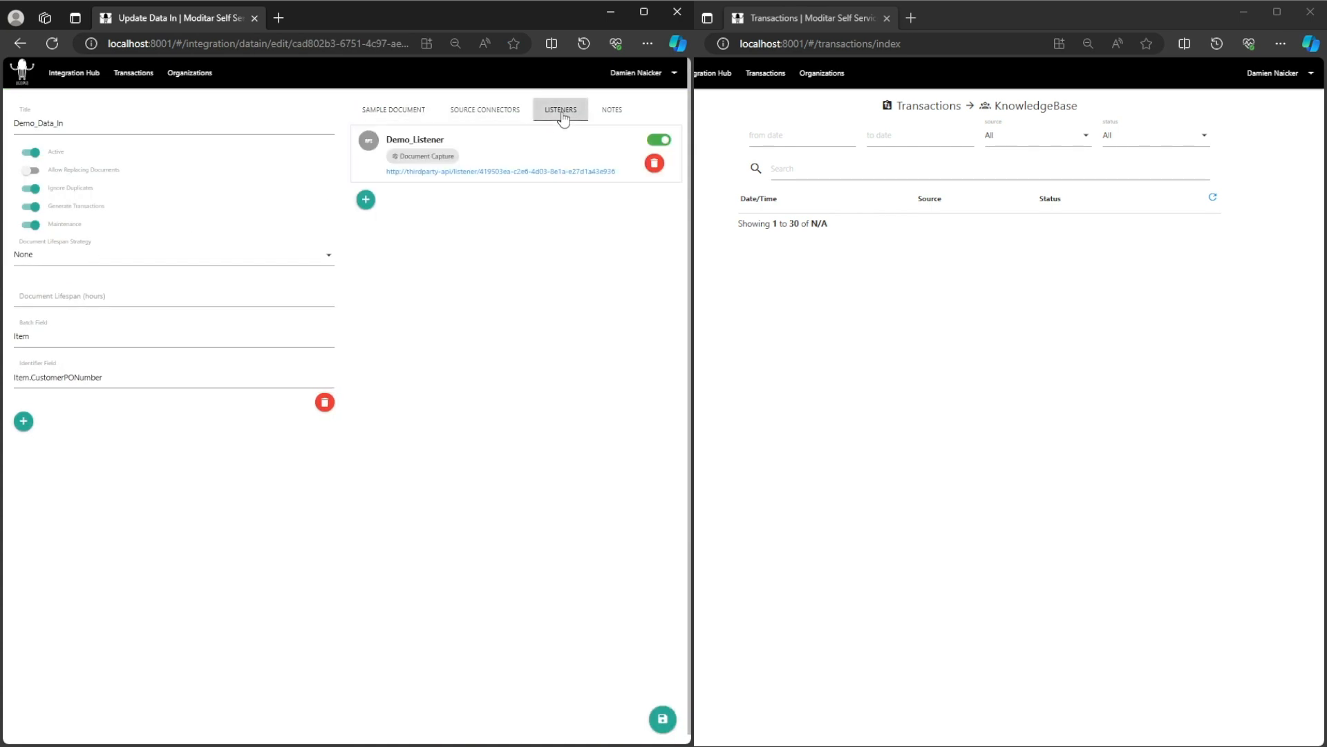
pyautogui.click(538, 173)
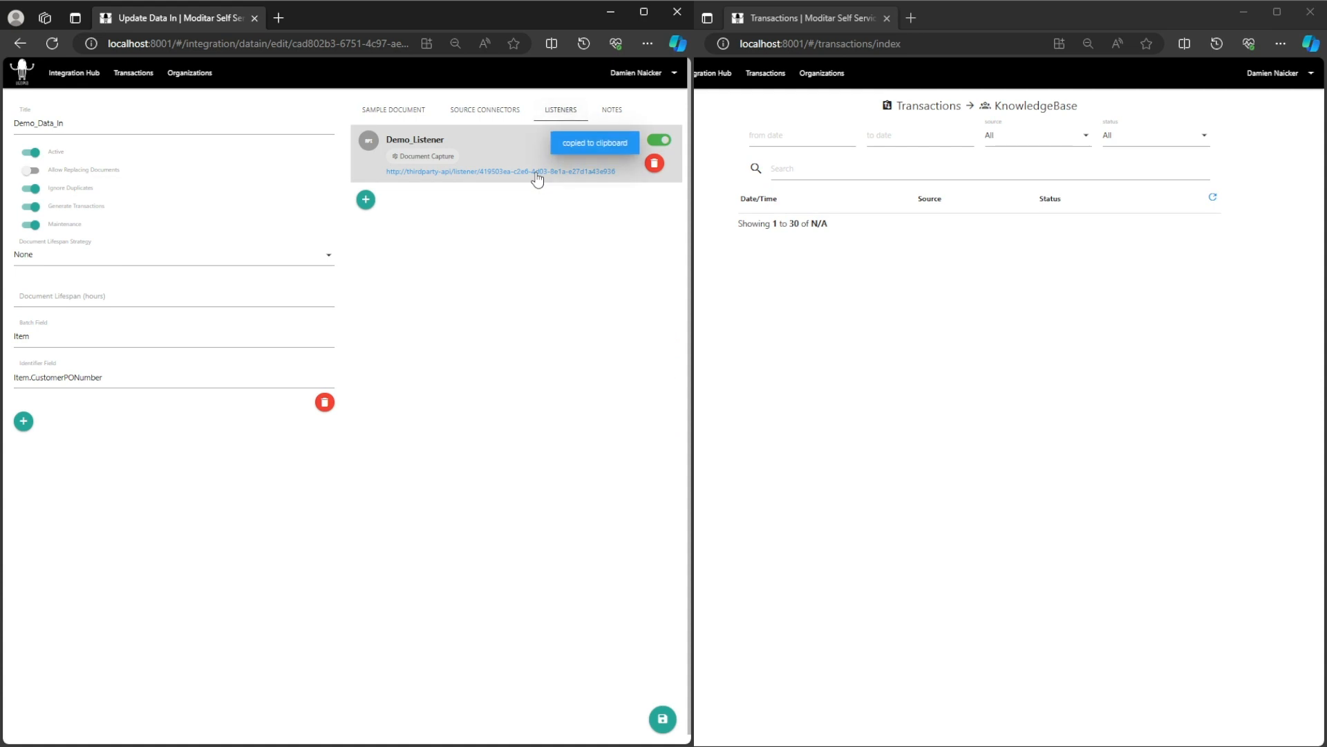
pyautogui.click(536, 150)
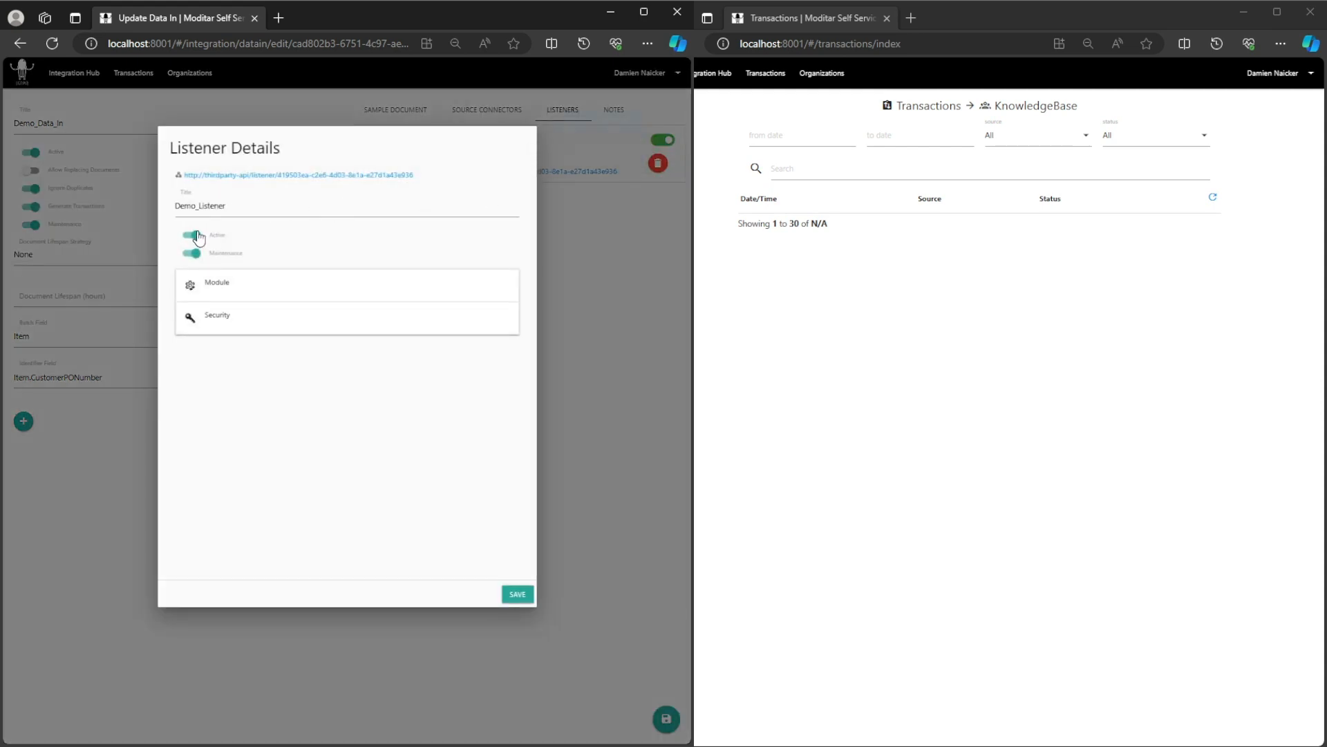
pyautogui.click(310, 296)
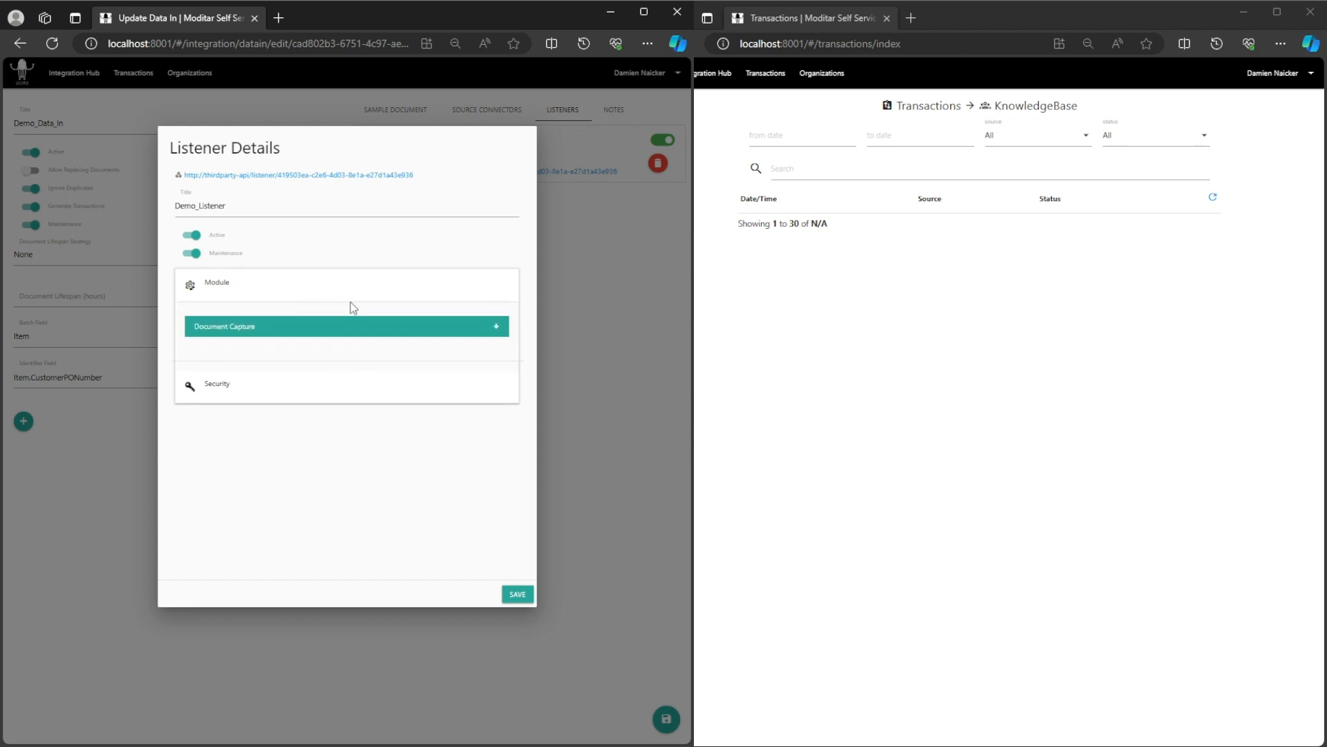
pyautogui.click(517, 596)
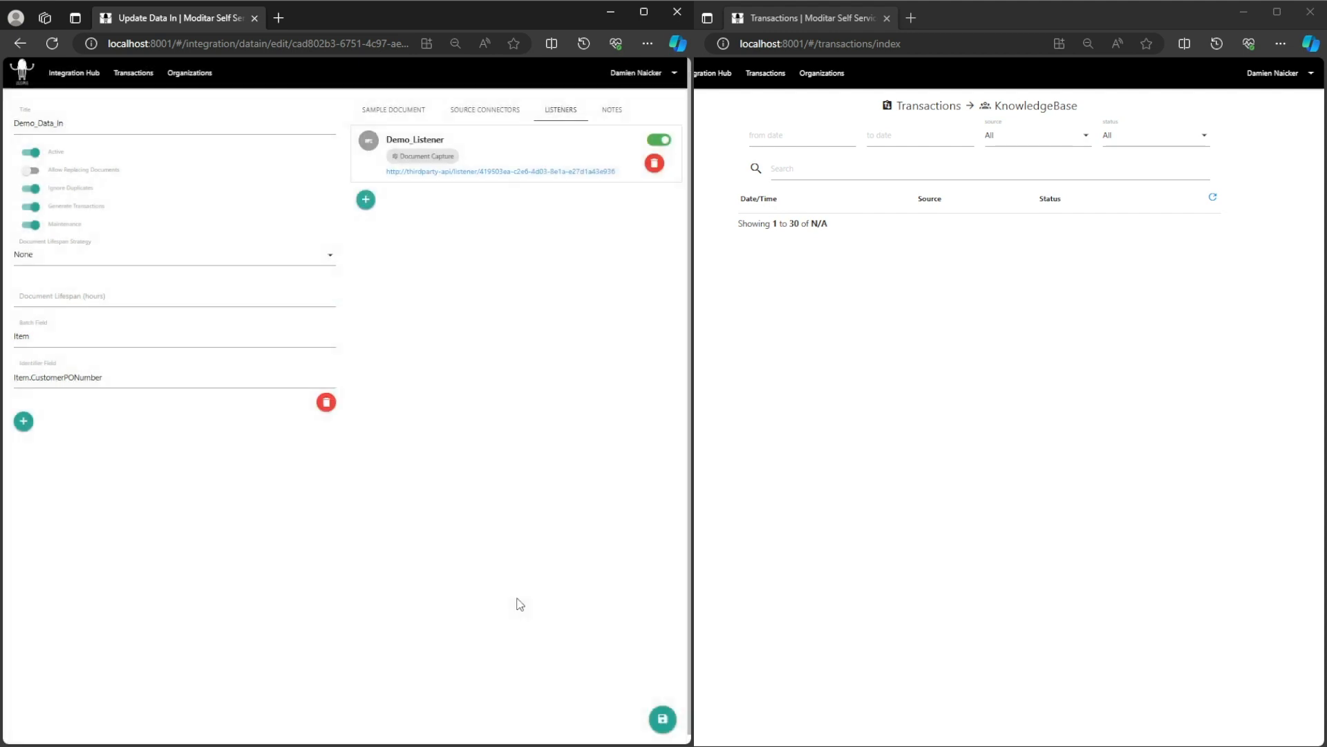
# Save Demo_Data_In with the active Demo_Listener using Document Capture.
pyautogui.click(664, 722)
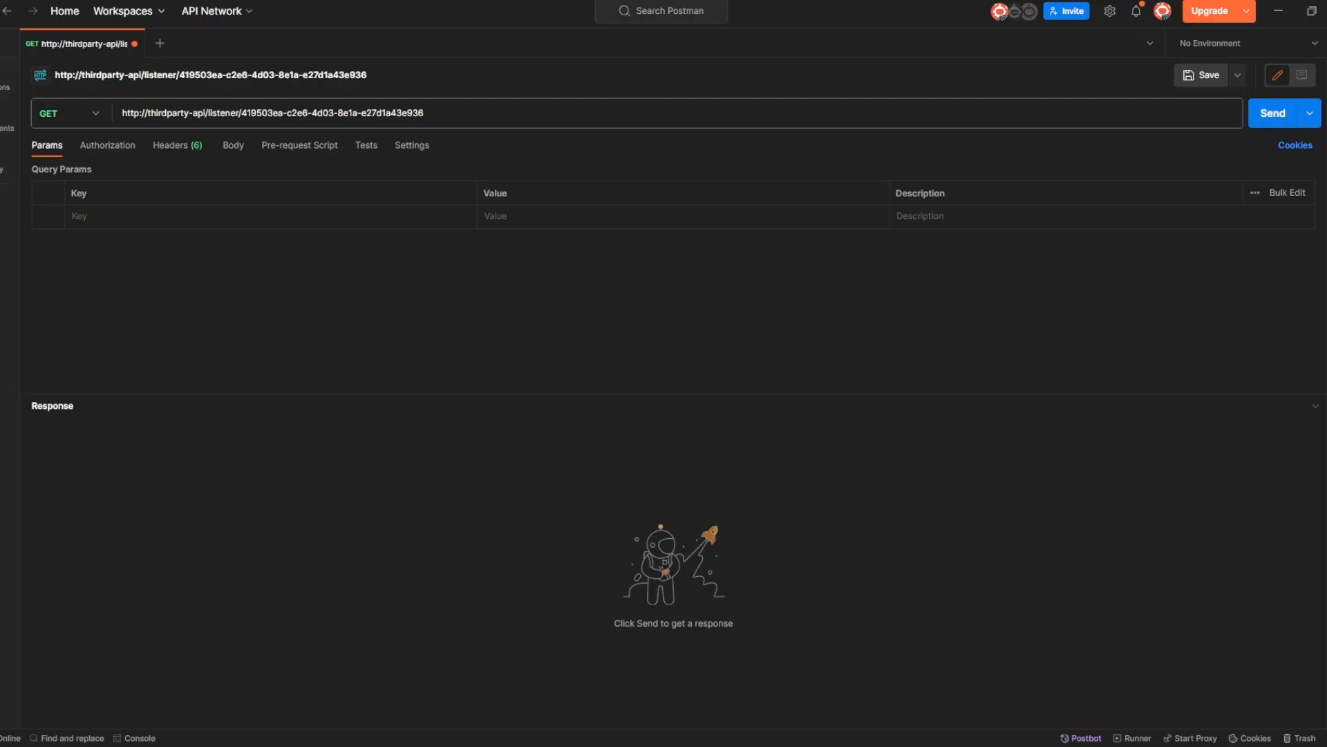
# Delete the thirdparty-api host from the Postman request URL.
pyautogui.click(483, 115)
pyautogui.click(195, 146)
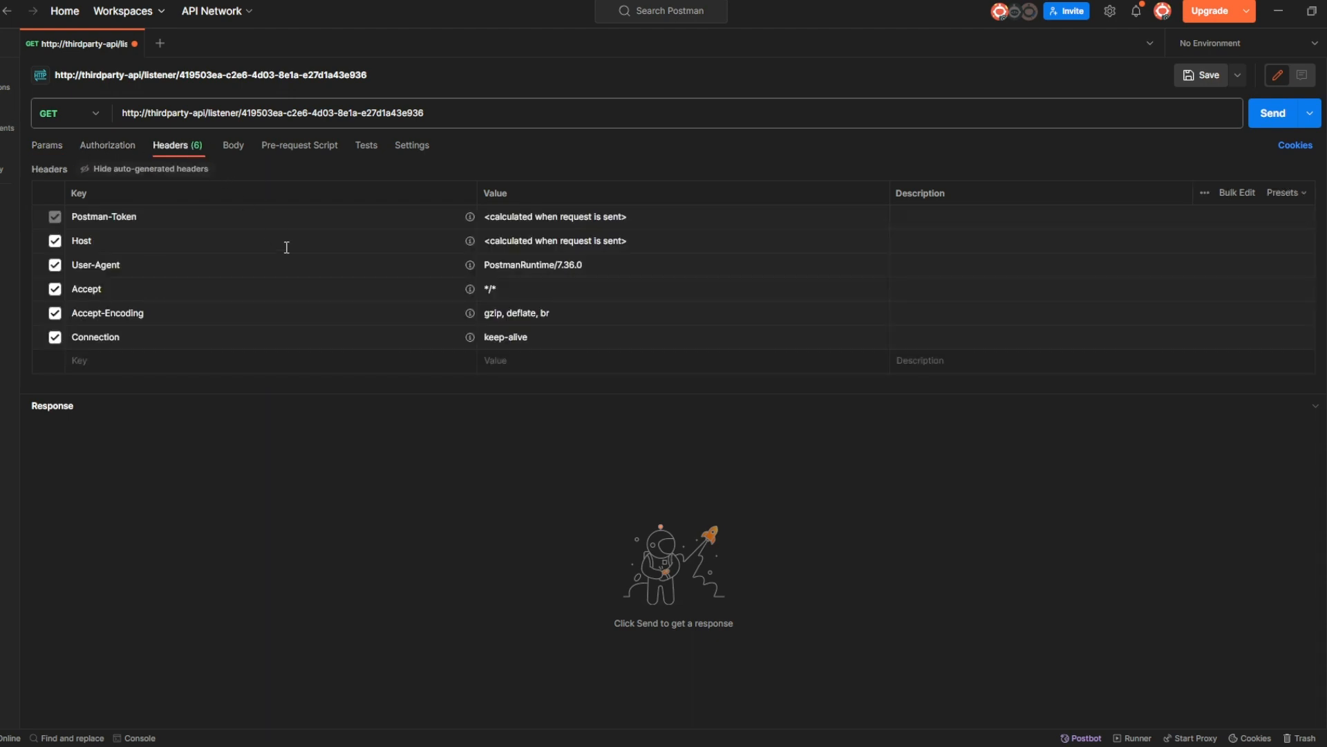
pyautogui.click(50, 148)
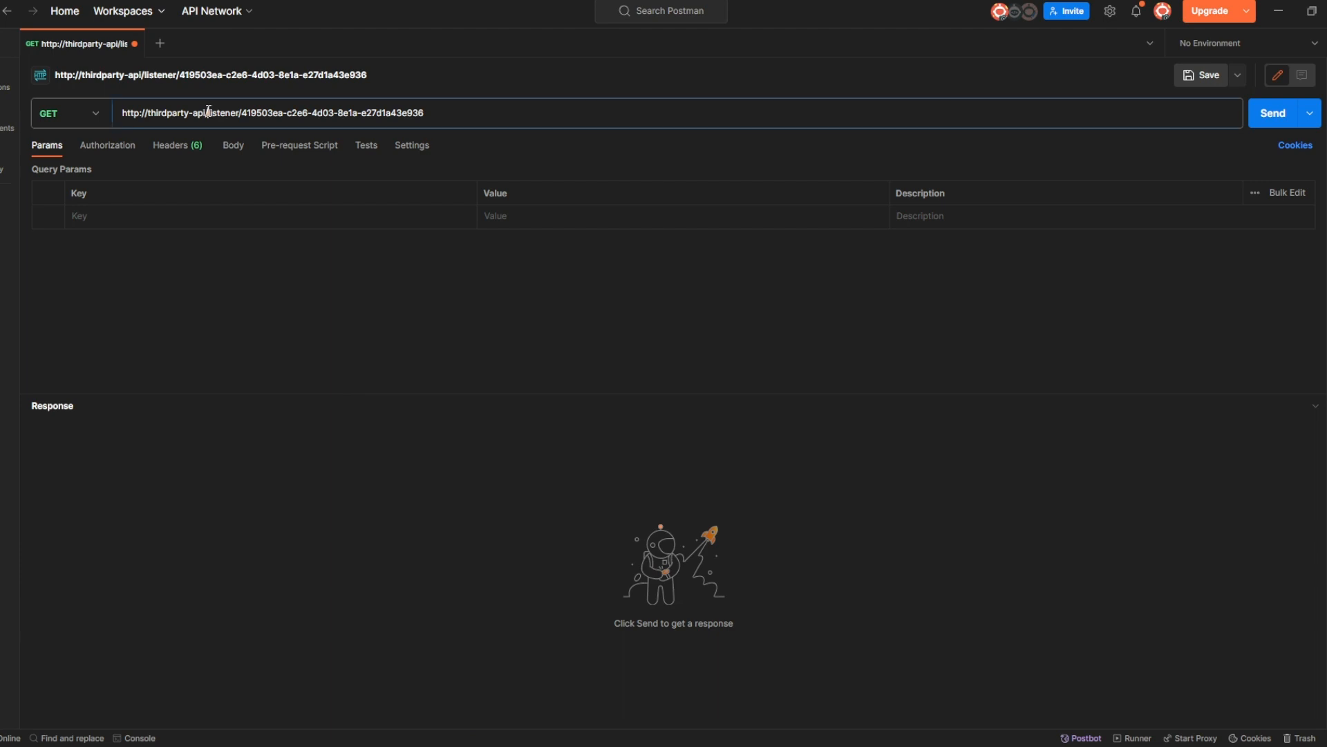
pyautogui.moveTo(210, 112); pyautogui.dragTo(193, 114)
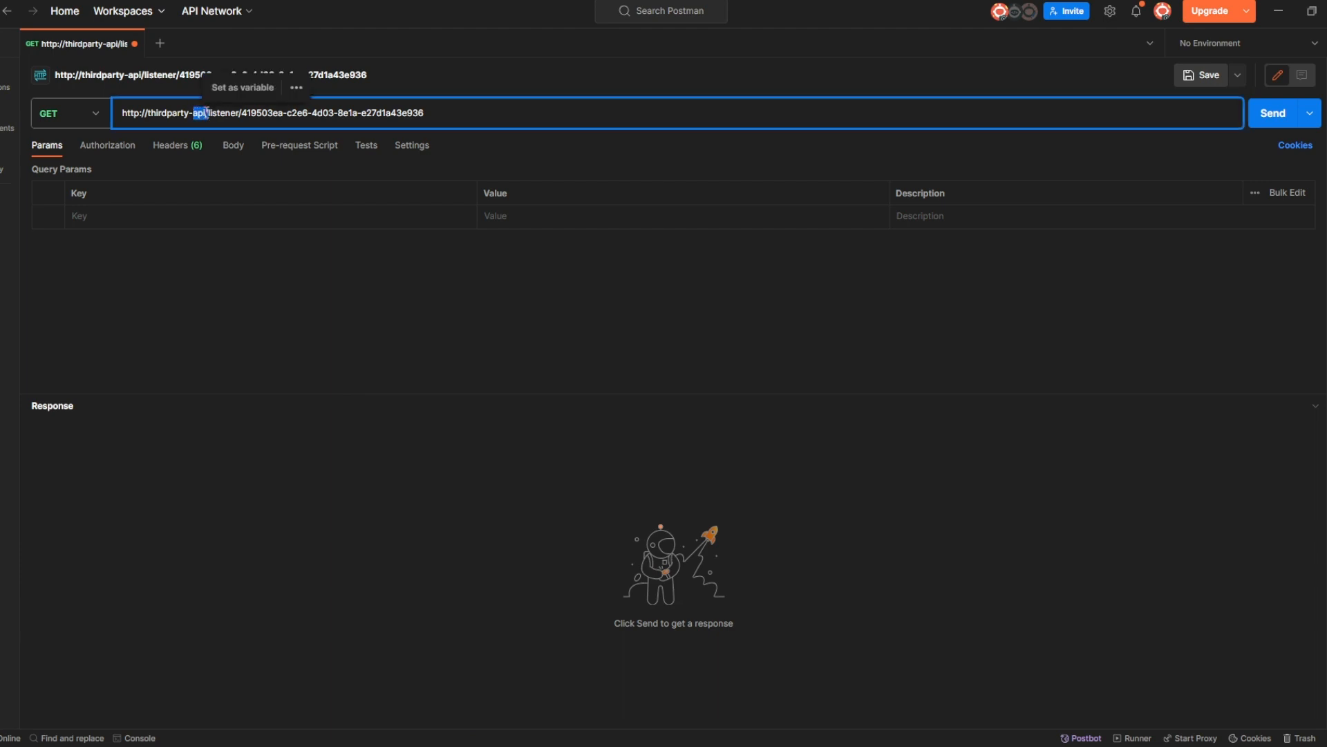
pyautogui.click(208, 114)
pyautogui.press('BackSpace')
pyautogui.press('BackSpace')
pyautogui.press('BackSpace')
pyautogui.press('BackSpace')
pyautogui.press('BackSpace')
pyautogui.press('BackSpace')
pyautogui.press('BackSpace')
pyautogui.press('BackSpace')
pyautogui.press('BackSpace')
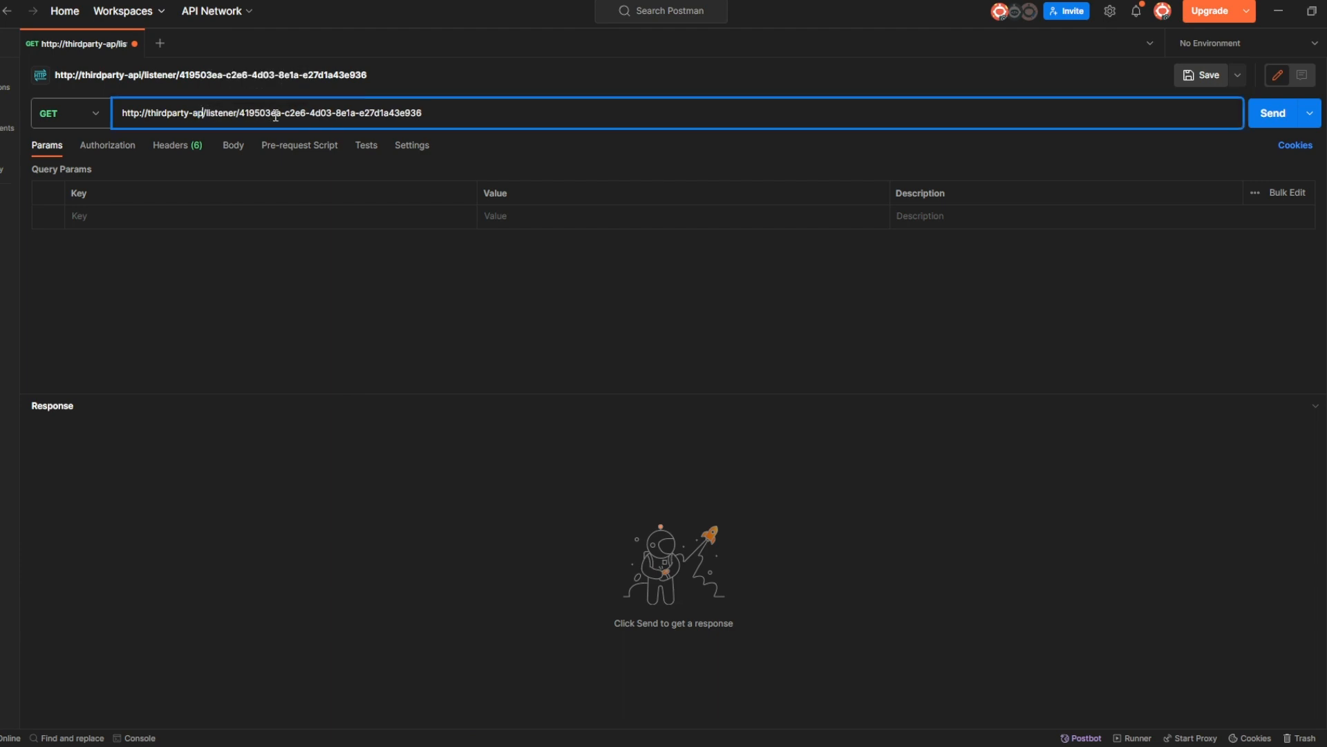
pyautogui.press('BackSpace')
pyautogui.press('BackSpace')
pyautogui.press('BackSpace')
pyautogui.press('BackSpace')
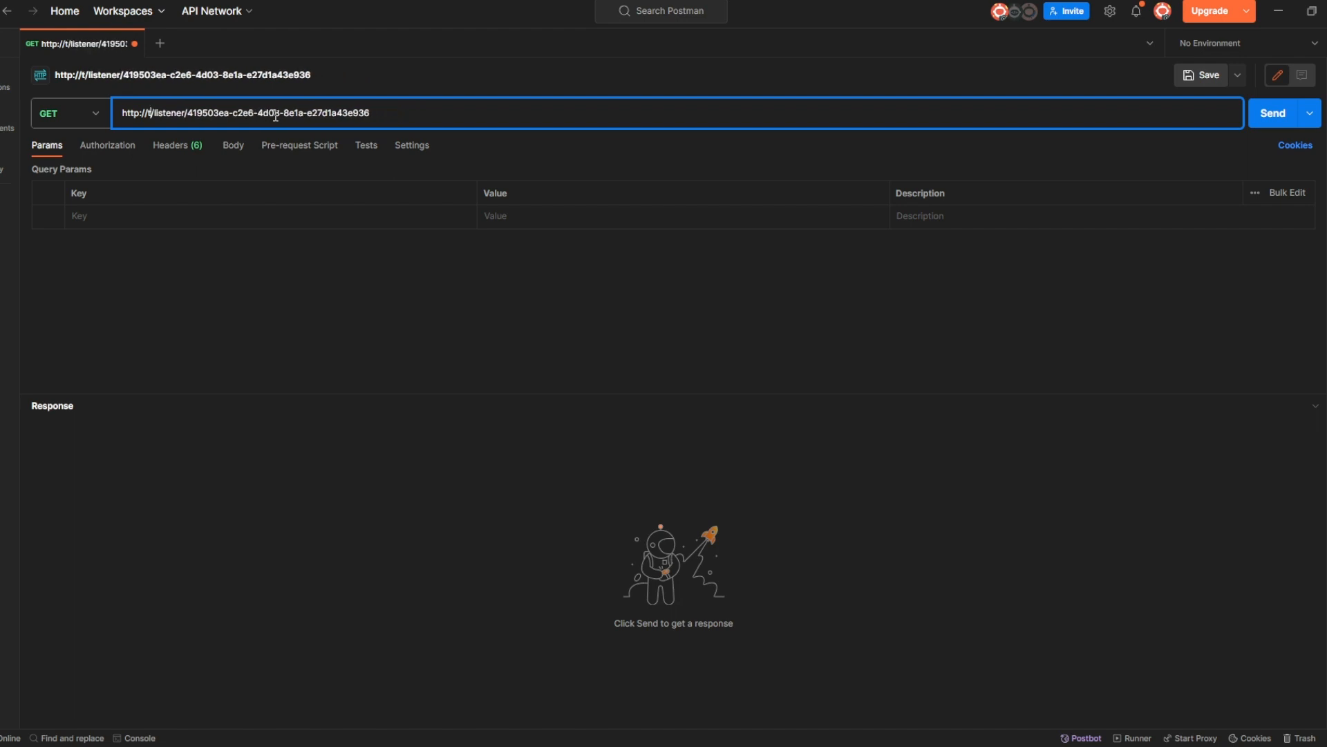
pyautogui.press('BackSpace')
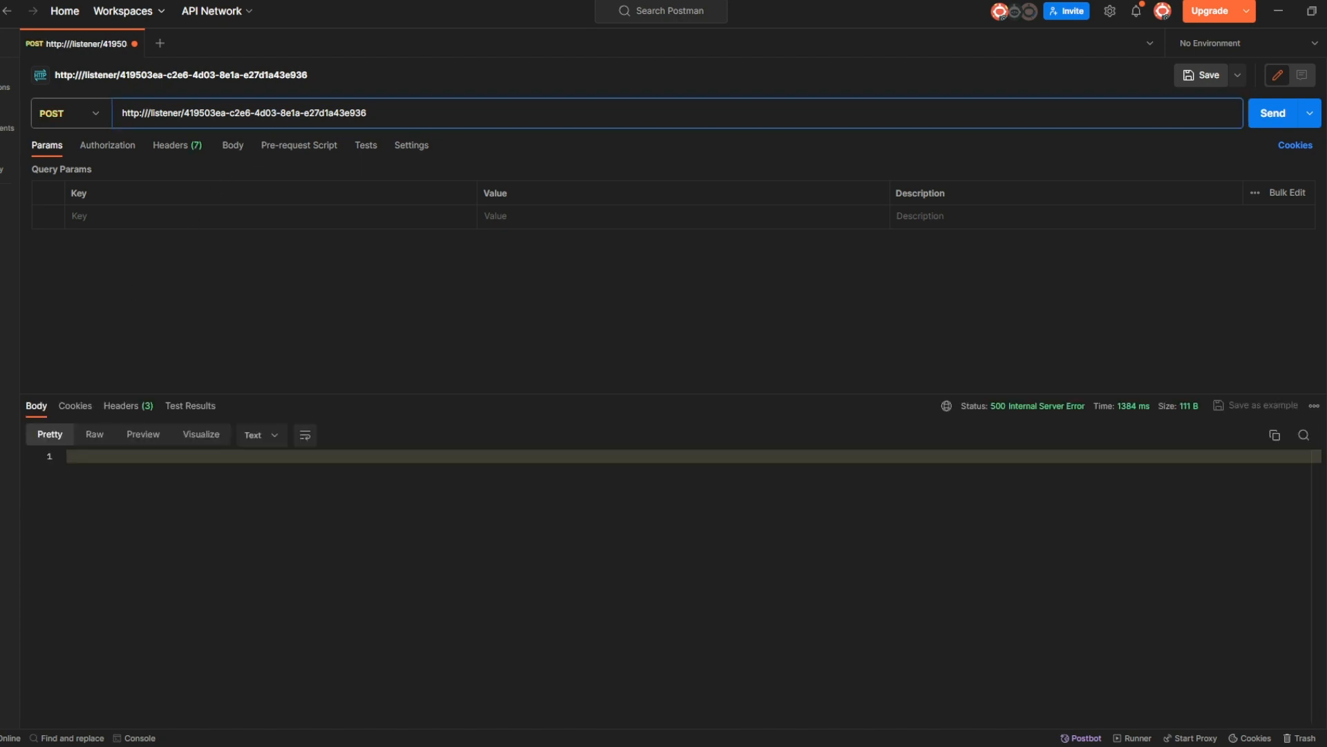
# Paste localhost:6001 in as the URL host so the request targets Demo_Listener.
pyautogui.click(218, 112)
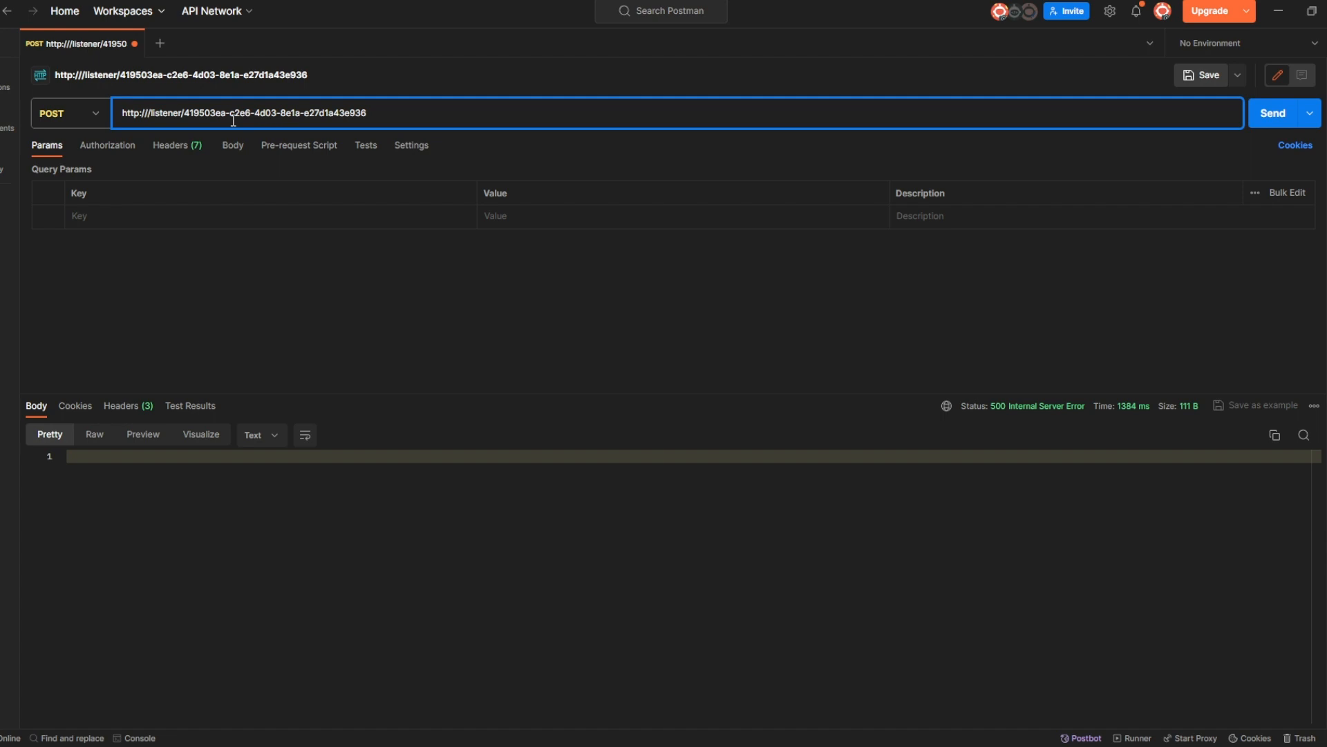
pyautogui.hotkey('ctrl', 'v')
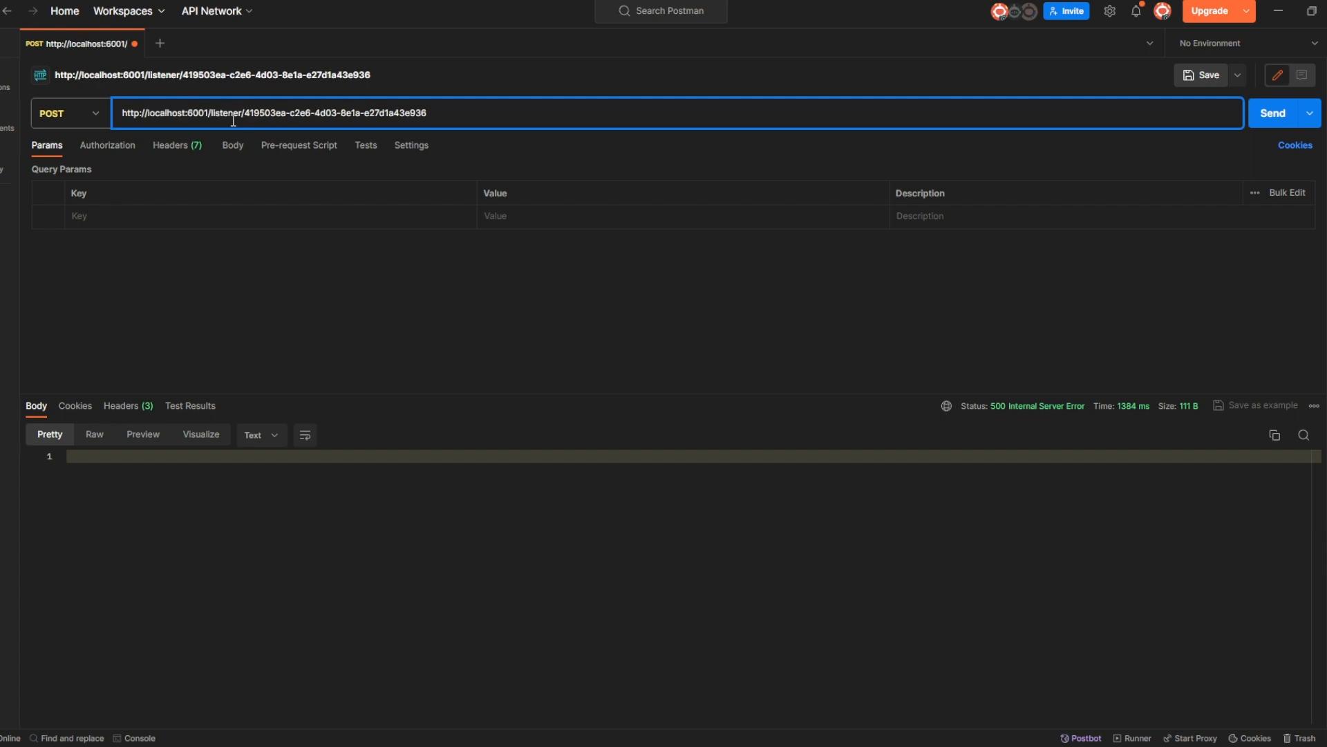
pyautogui.click(467, 116)
pyautogui.click(1154, 270)
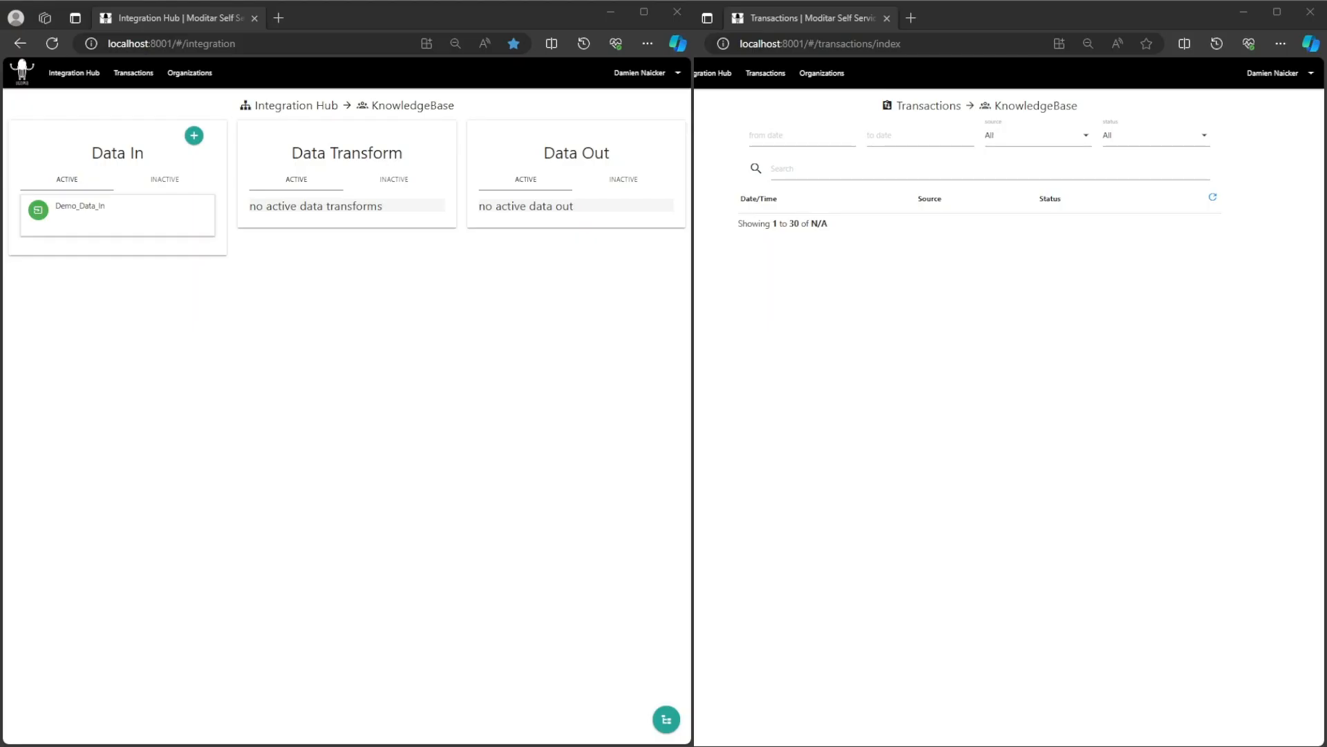
pyautogui.click(80, 209)
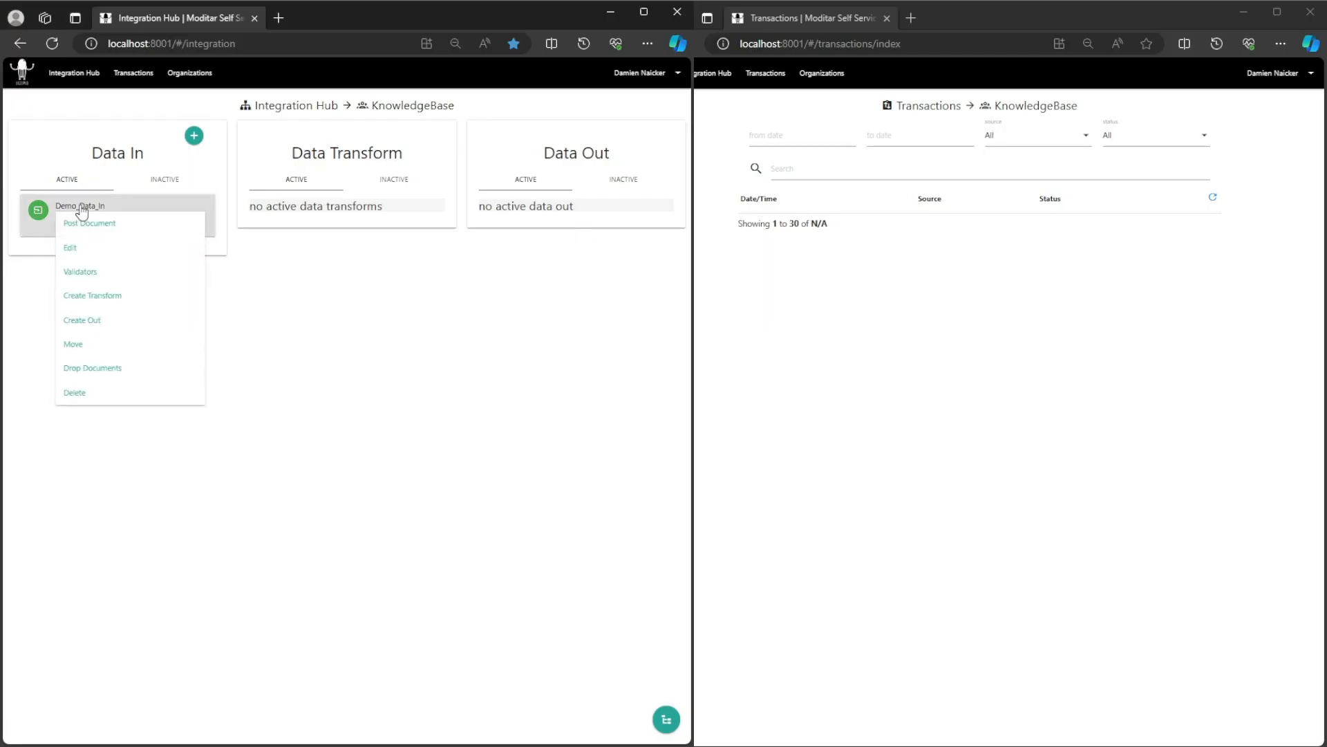
pyautogui.click(113, 306)
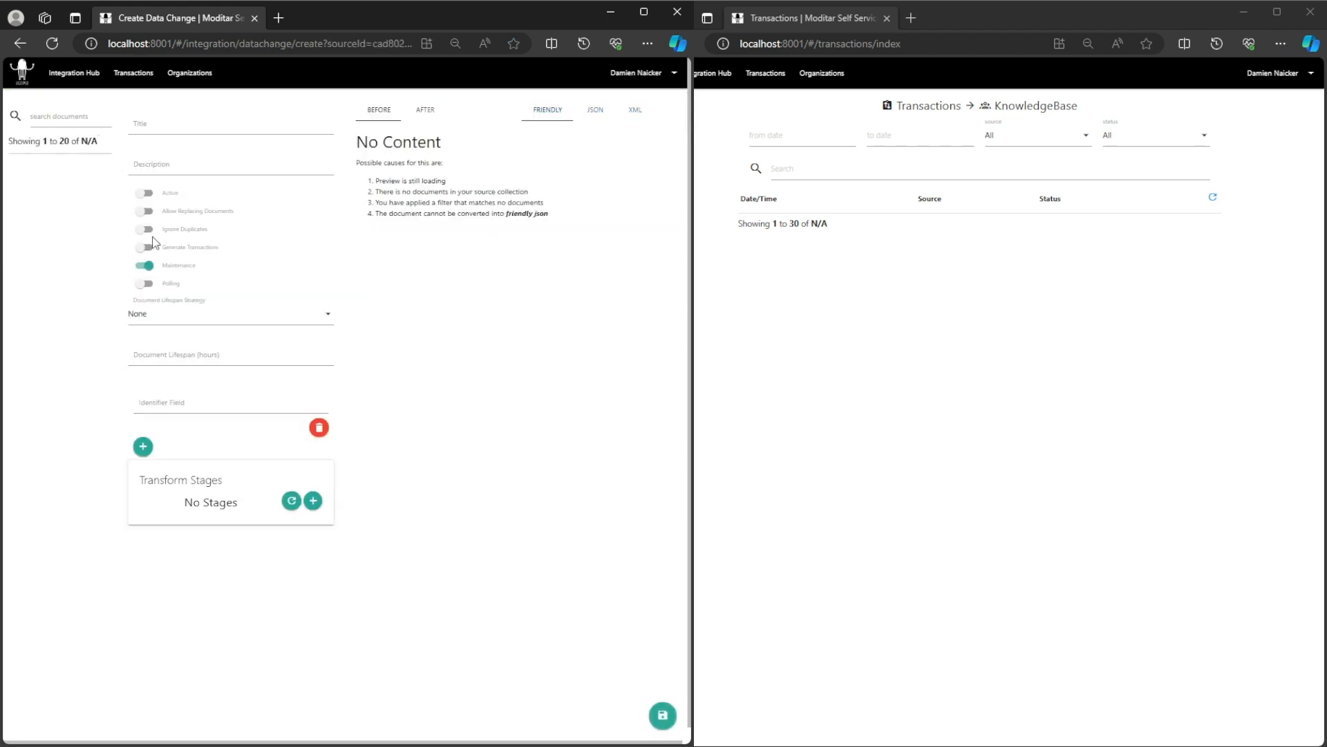
pyautogui.click(77, 73)
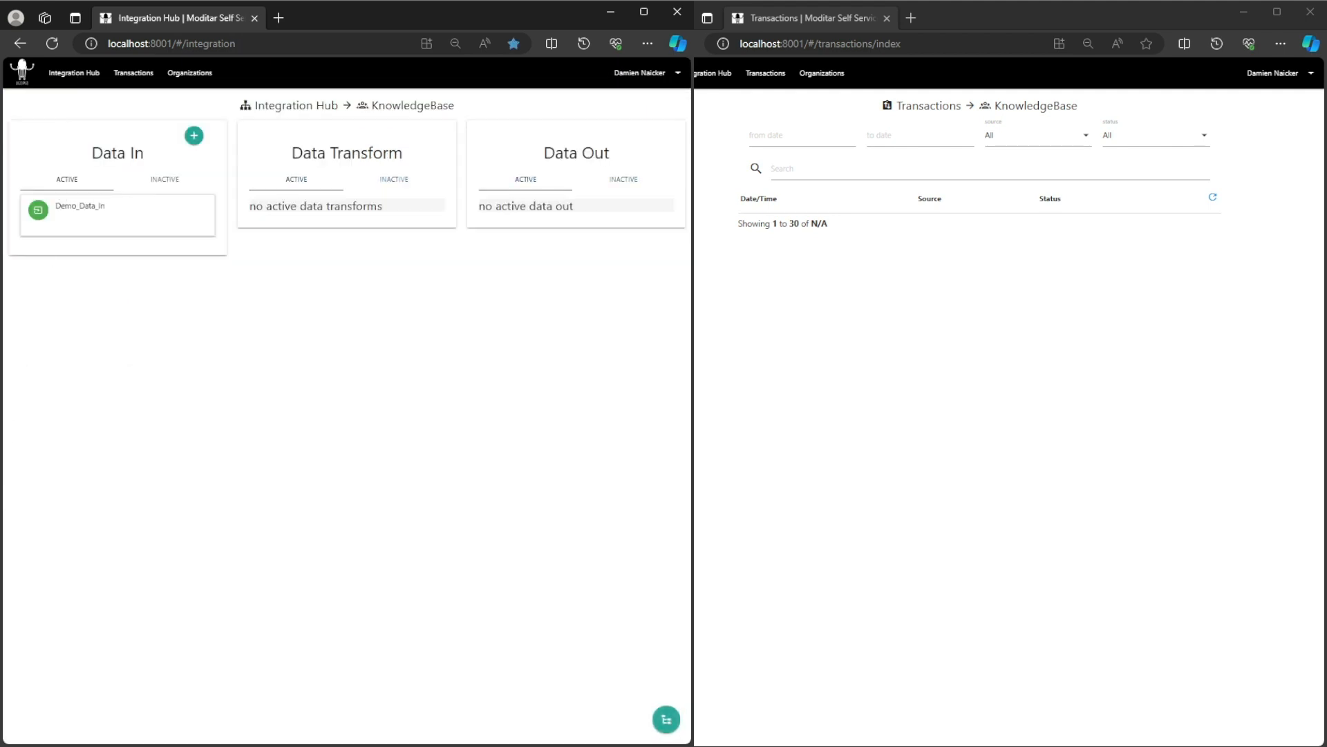
pyautogui.hotkey('alt', 'Tab')
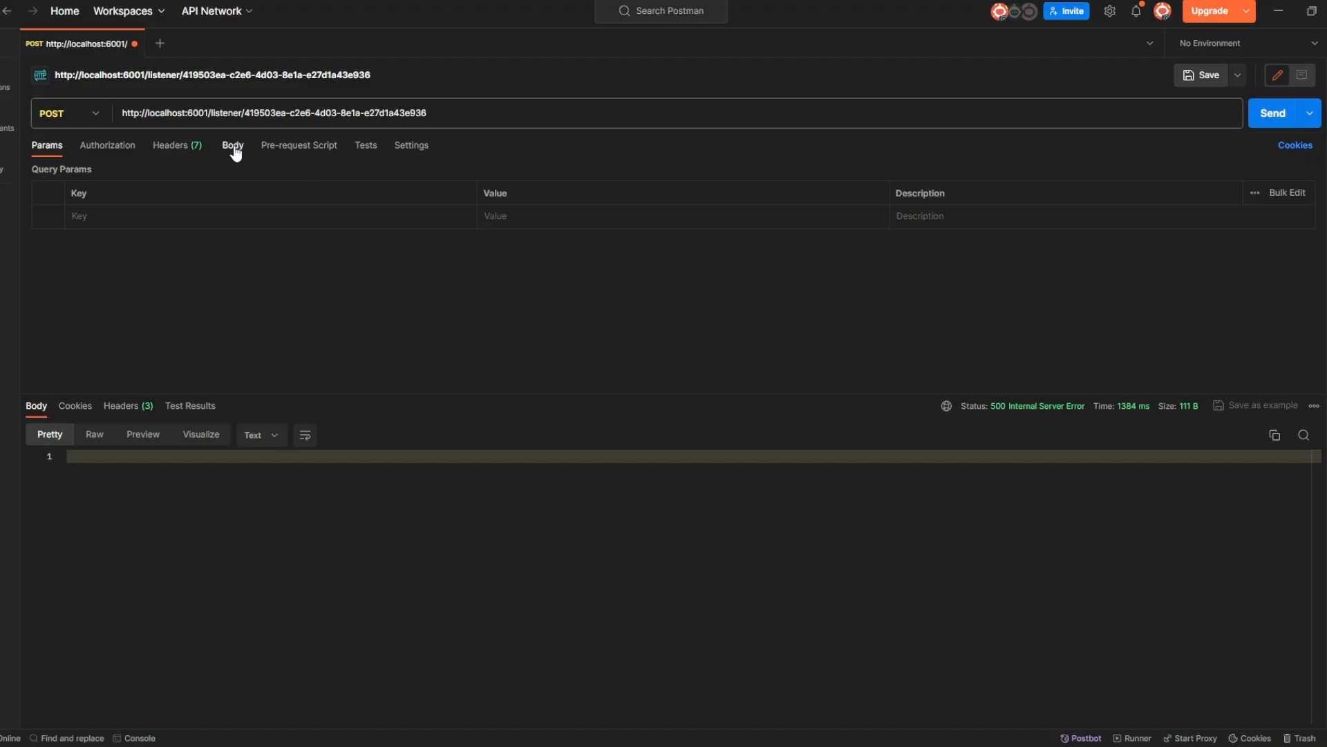
# Paste a raw JSON array of order line items as the body, beautify it, and send.
pyautogui.click(234, 147)
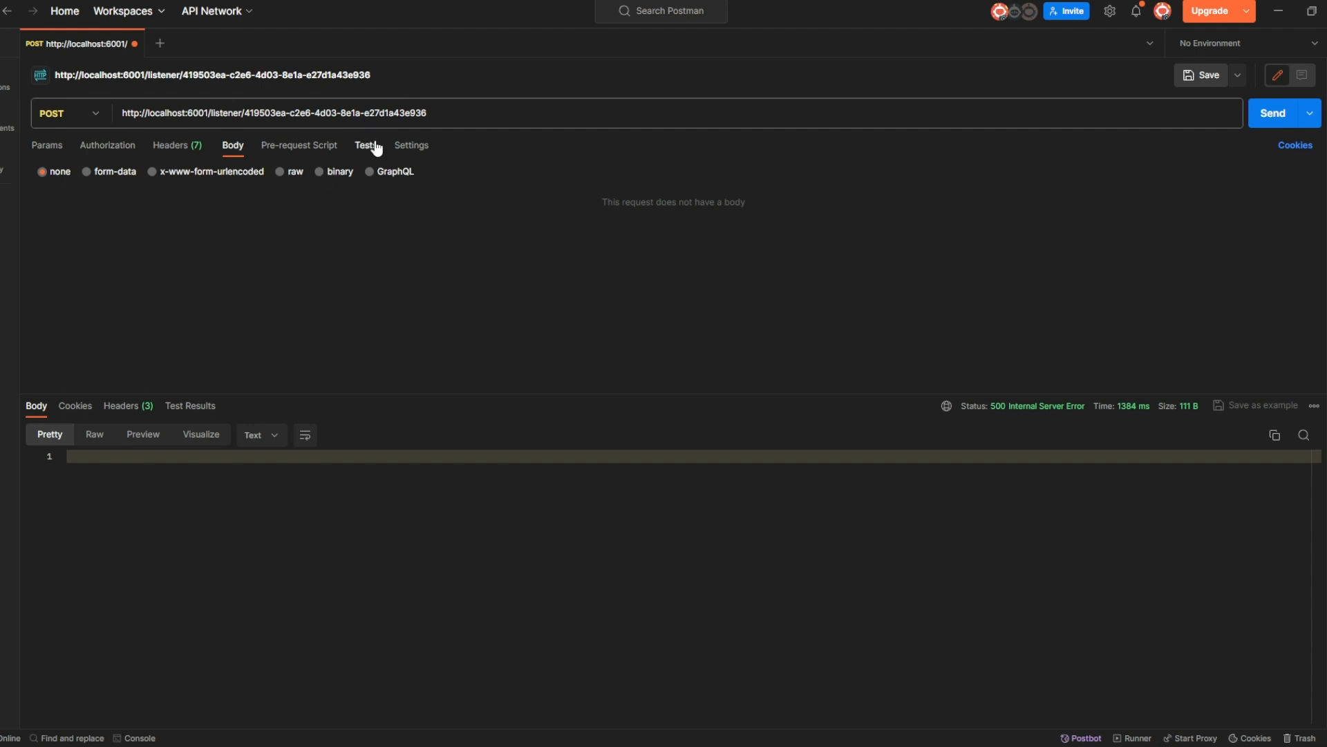
pyautogui.click(290, 172)
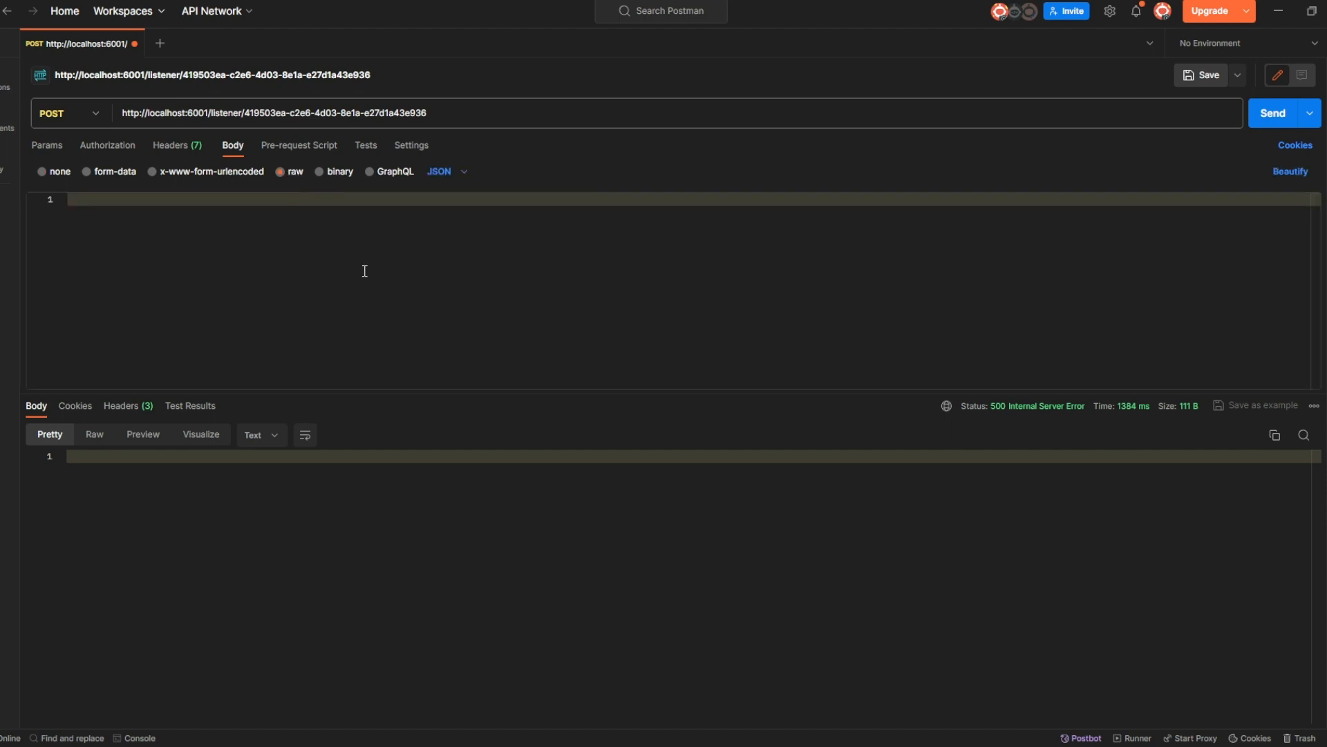
pyautogui.click(380, 248)
pyautogui.hotkey('ctrl', 'v')
pyautogui.scroll(10, 283, 249)
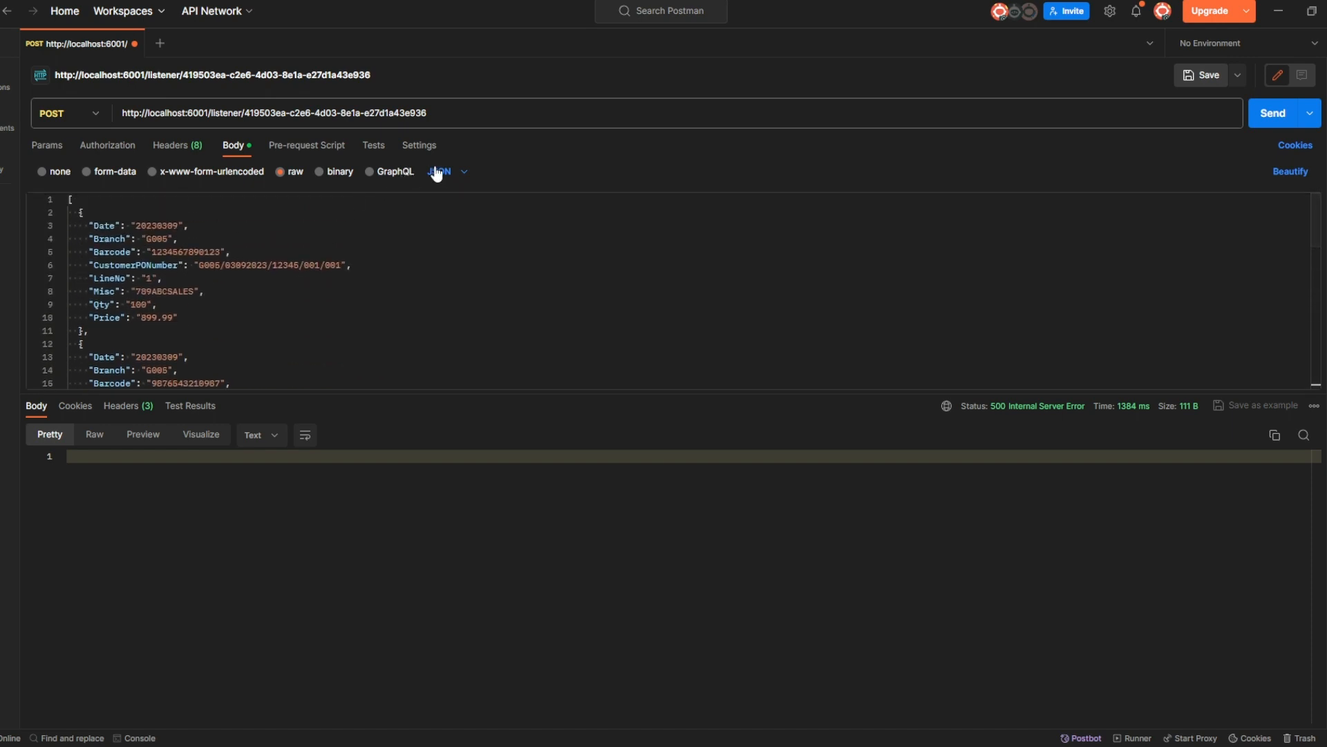
pyautogui.click(1292, 171)
pyautogui.scroll(-4, 512, 286)
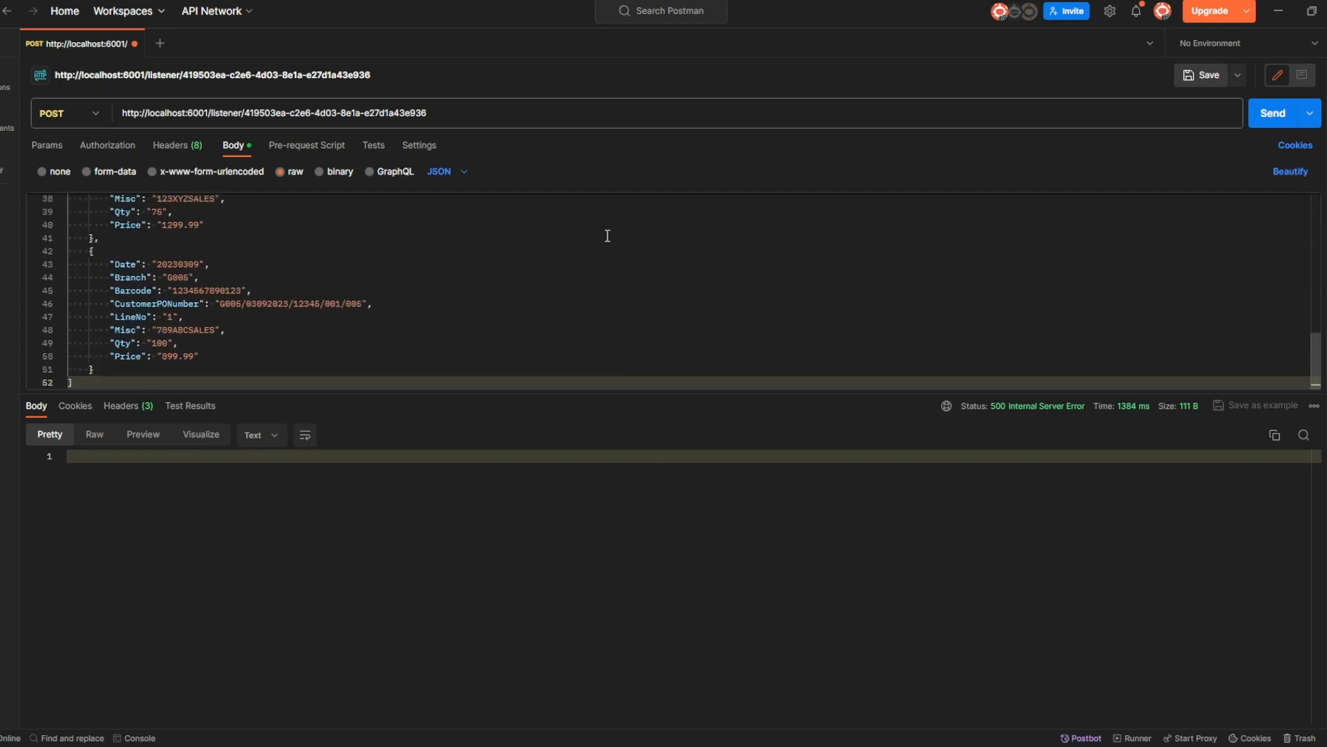
pyautogui.scroll(4, 512, 286)
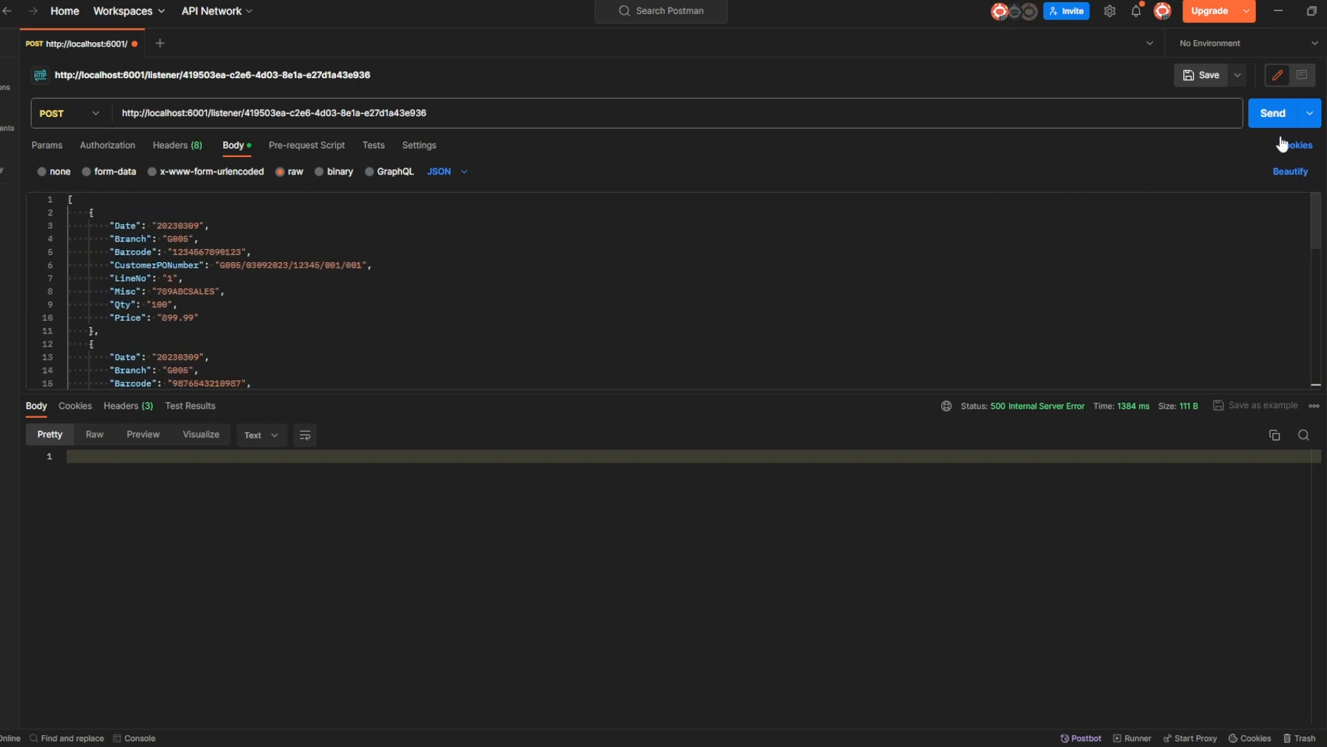
pyautogui.click(1271, 117)
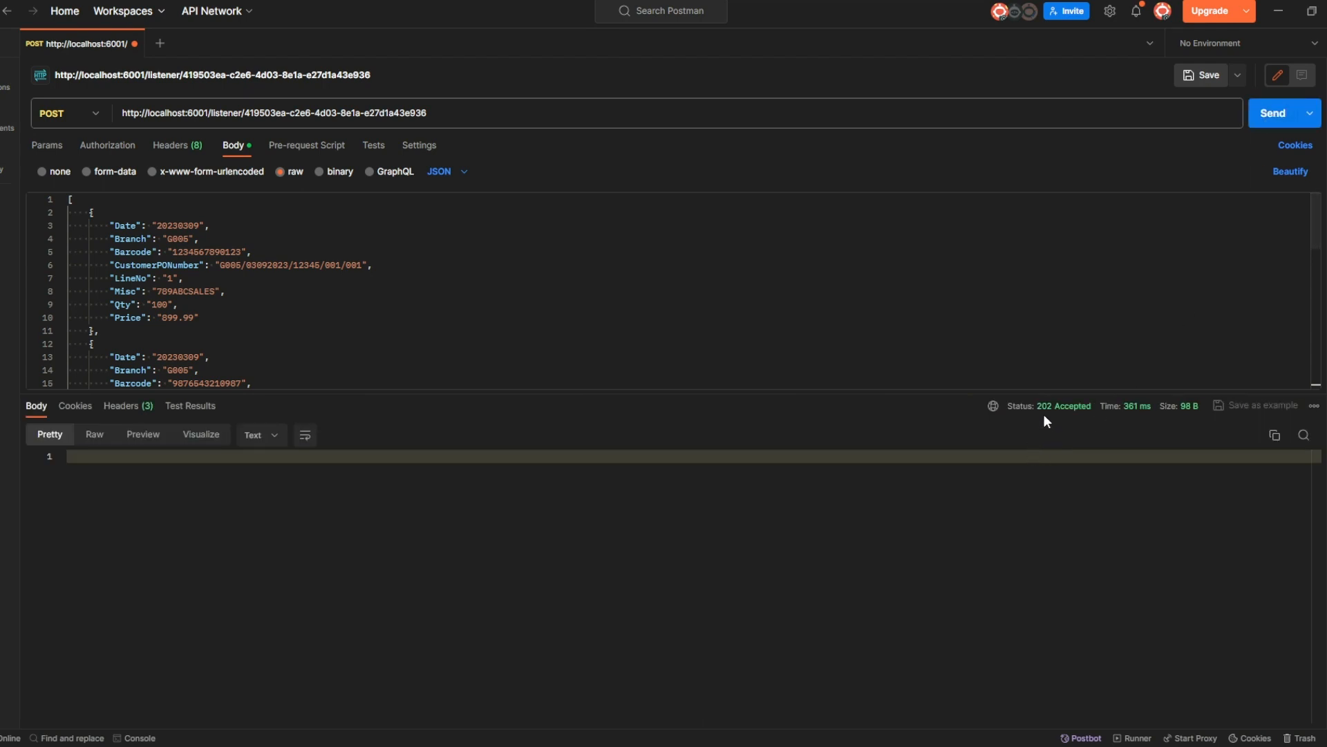
pyautogui.moveTo(1088, 417)
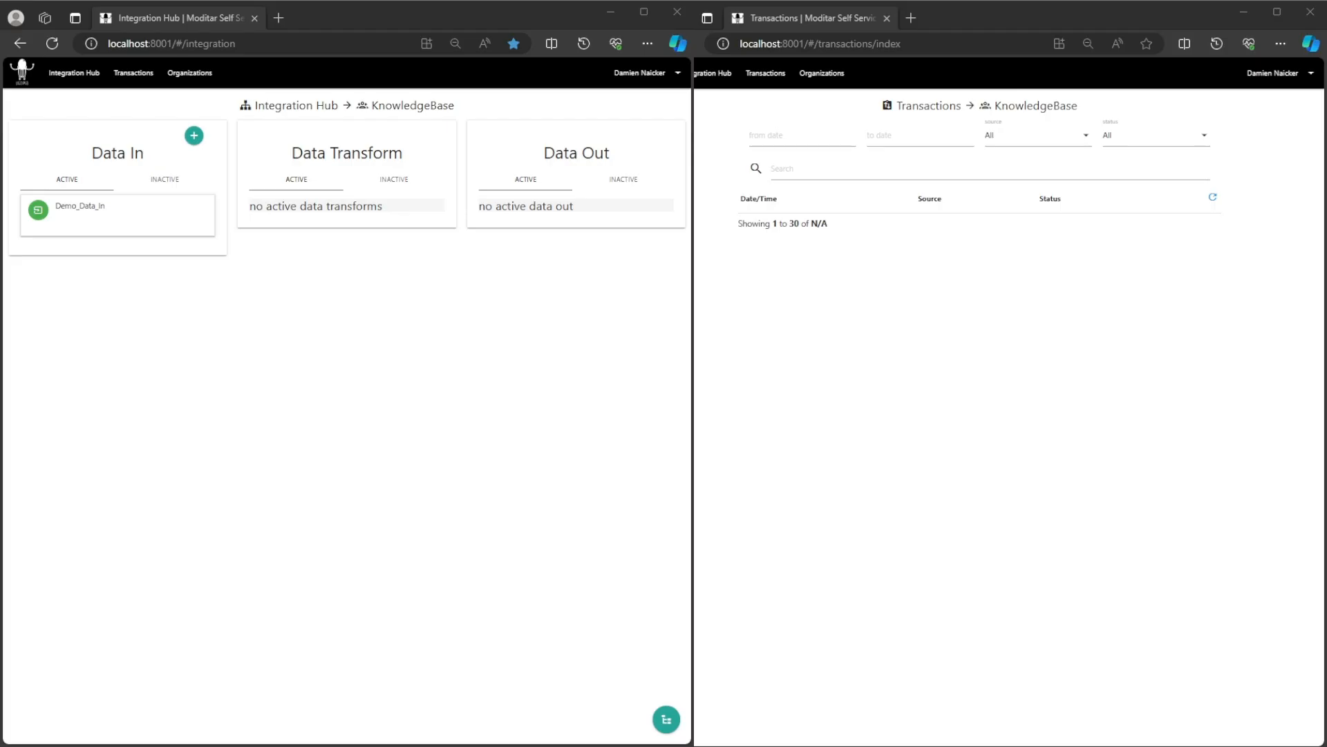
# Preview the five captured documents from a Demo_Data_In data change form.
pyautogui.click(91, 208)
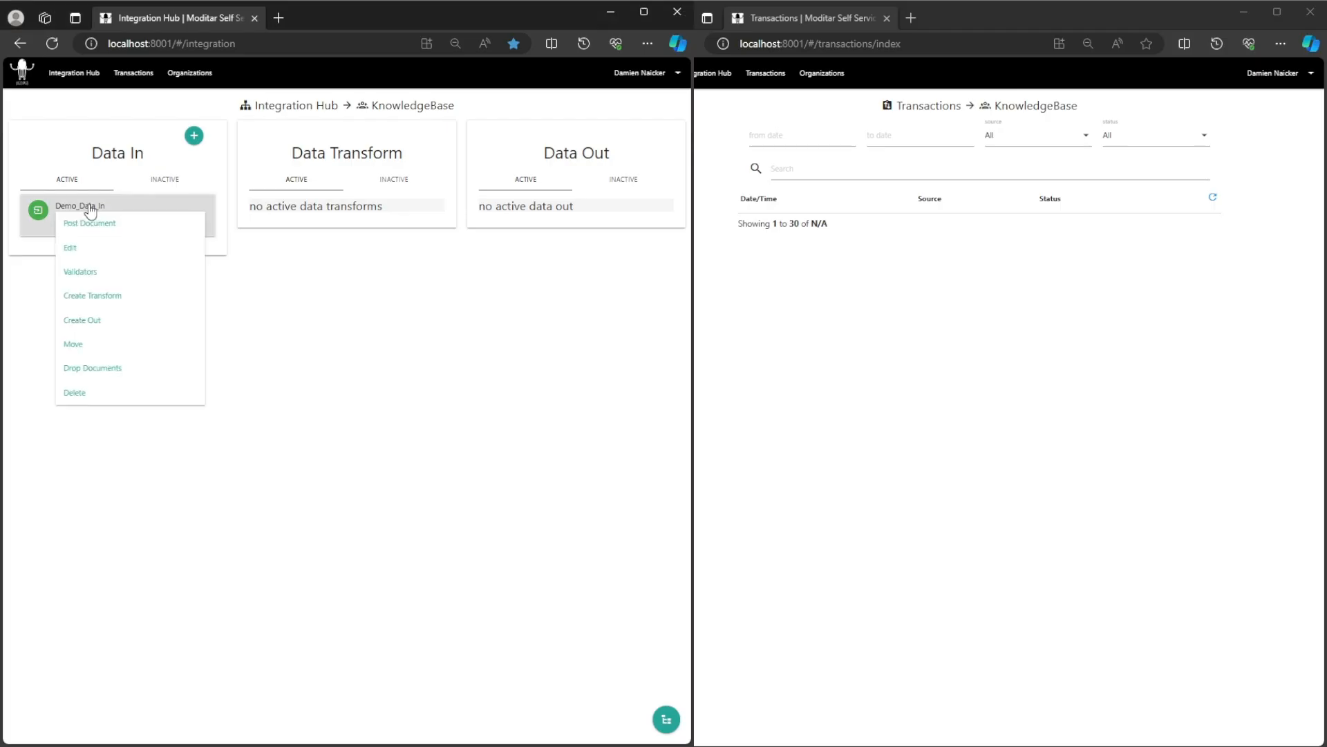
pyautogui.click(109, 296)
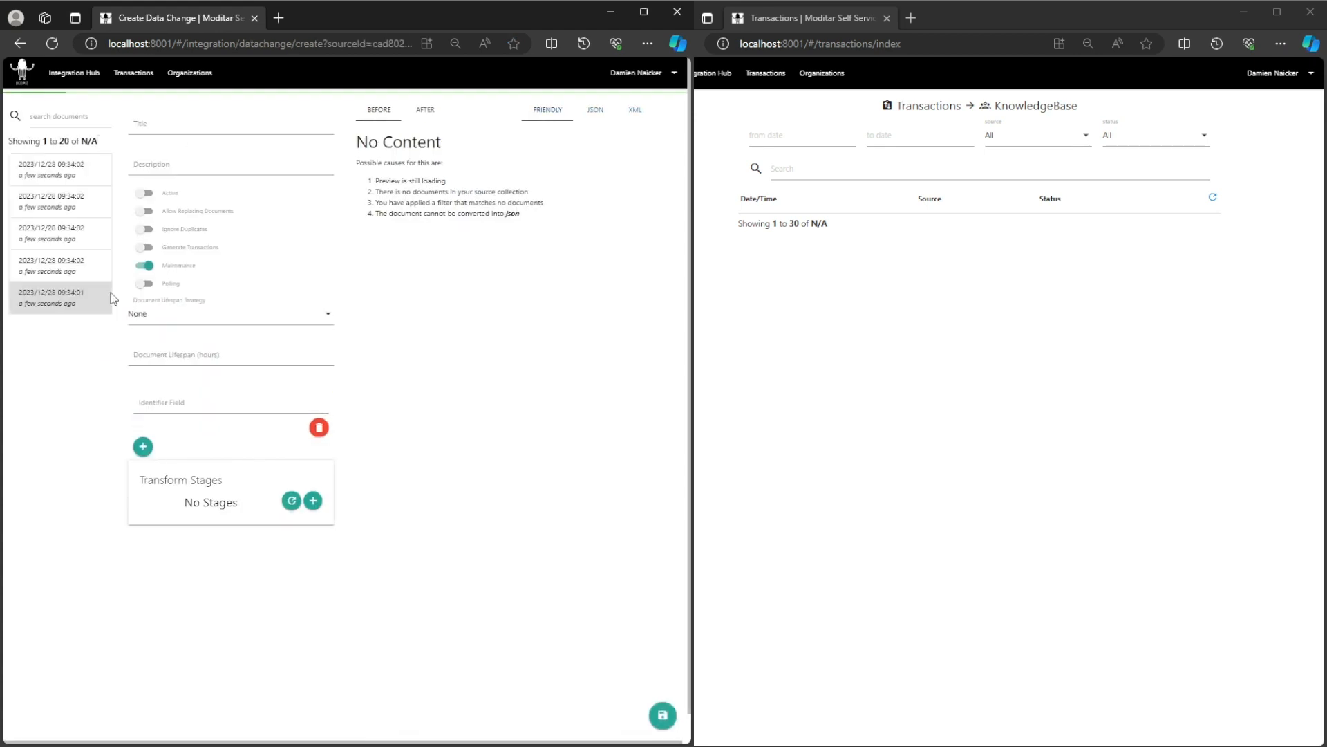
pyautogui.click(64, 301)
pyautogui.click(63, 272)
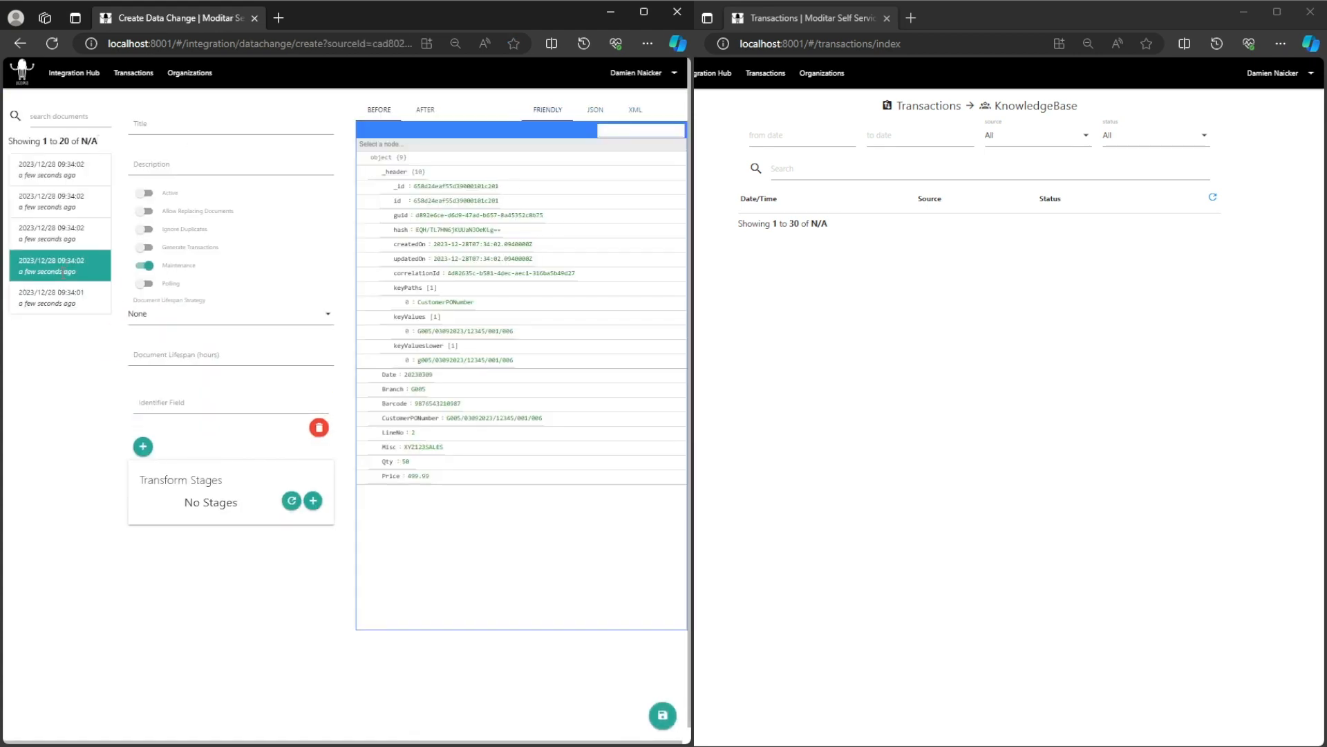
pyautogui.click(65, 234)
pyautogui.click(74, 196)
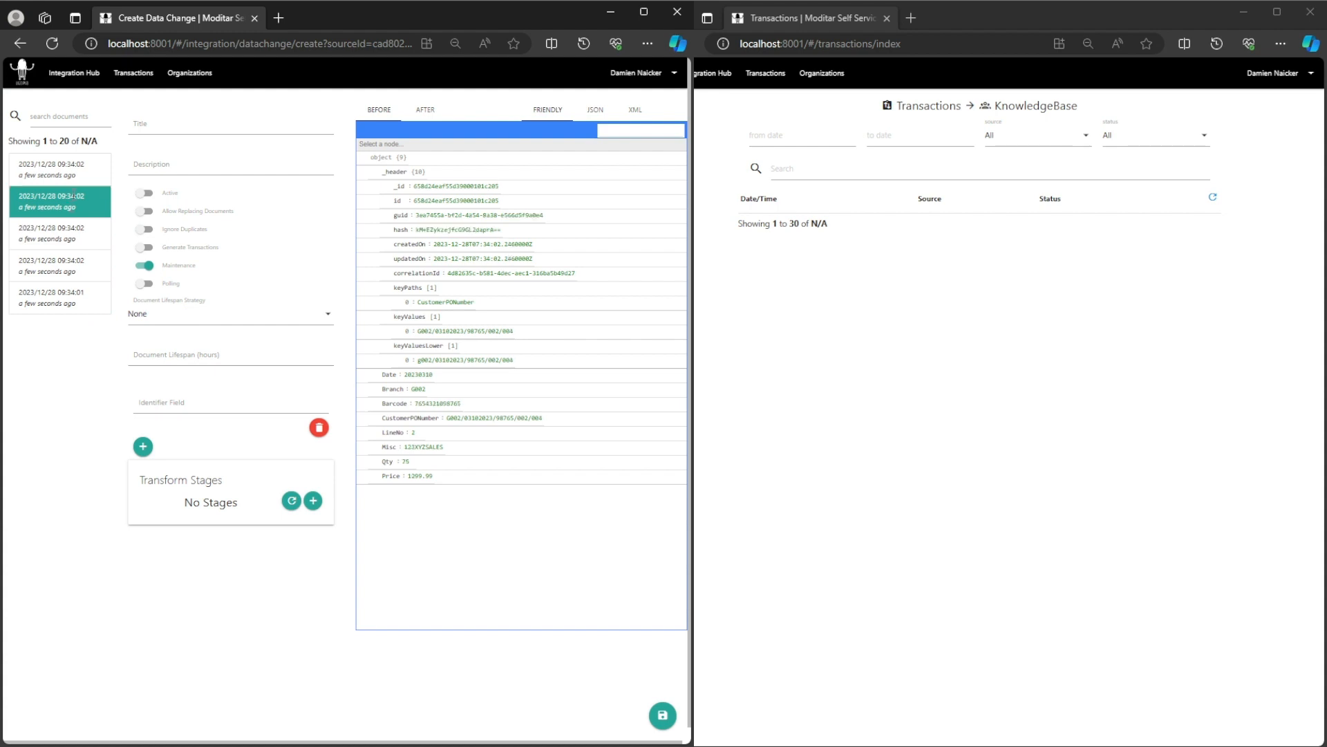
pyautogui.click(78, 172)
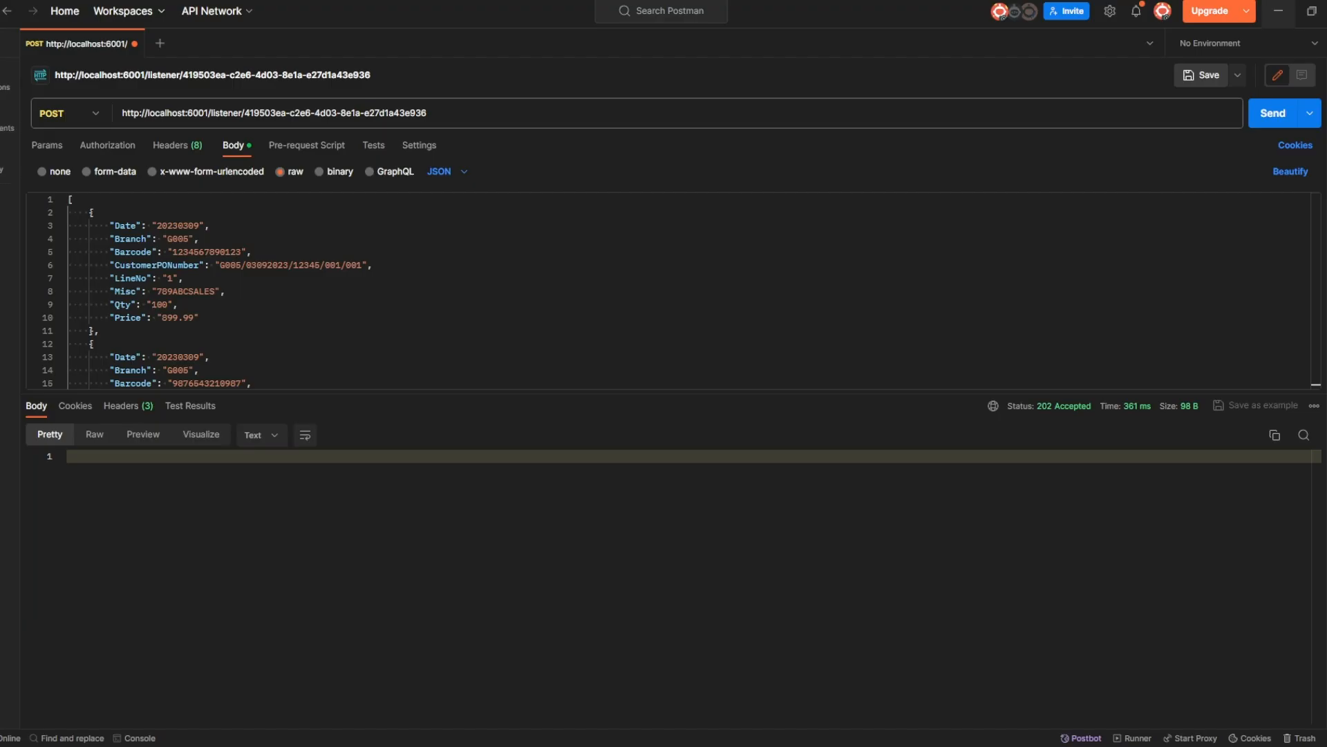
# Fold the five JSON order-line objects in the Postman request body.
pyautogui.click(61, 213)
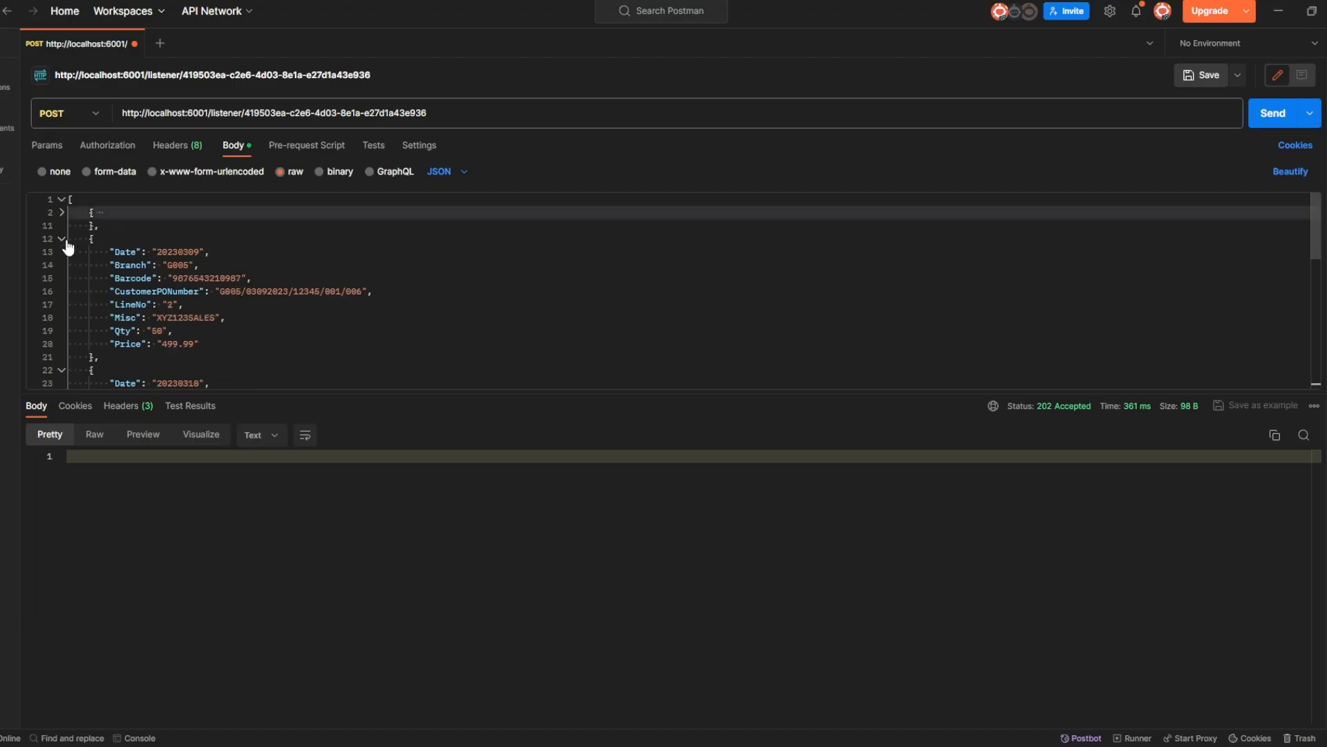
pyautogui.click(62, 240)
pyautogui.click(62, 265)
pyautogui.click(62, 291)
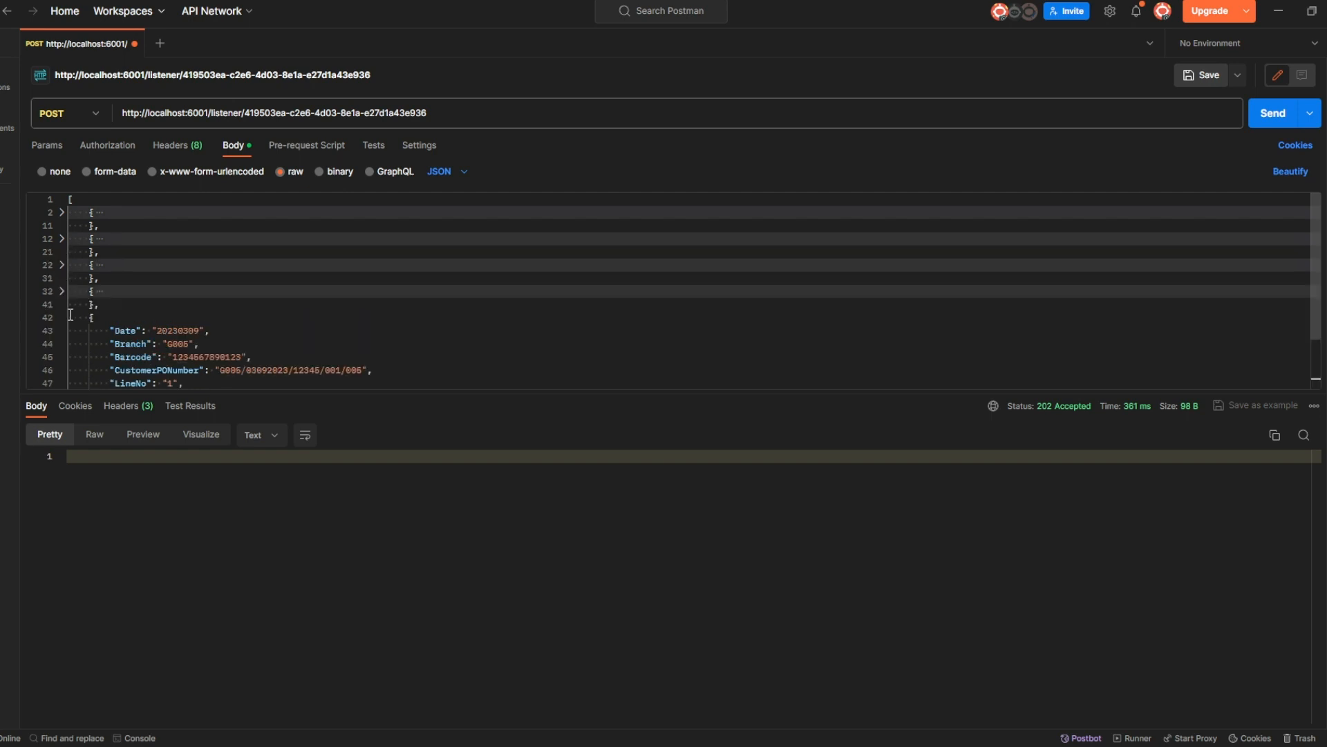
pyautogui.click(62, 317)
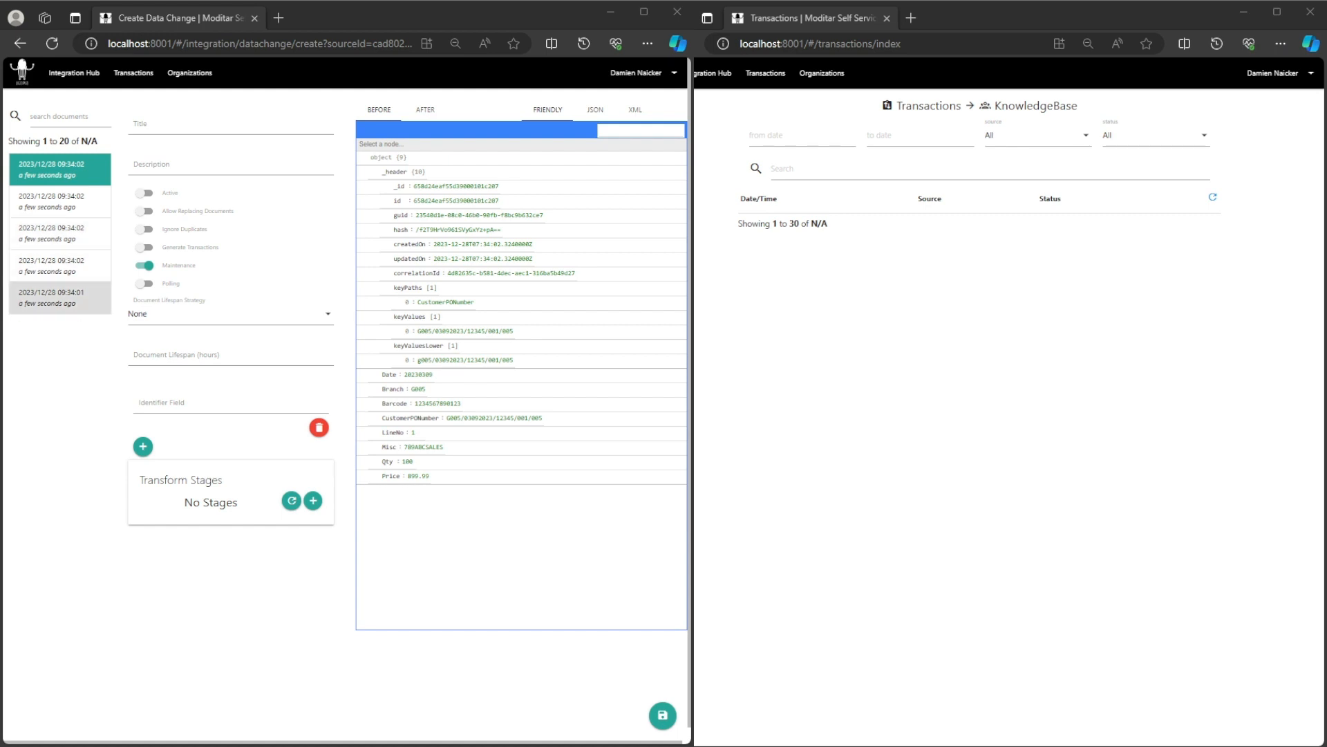
# Refresh Transactions and expand the new transaction into its five successful documents.
pyautogui.click(1213, 197)
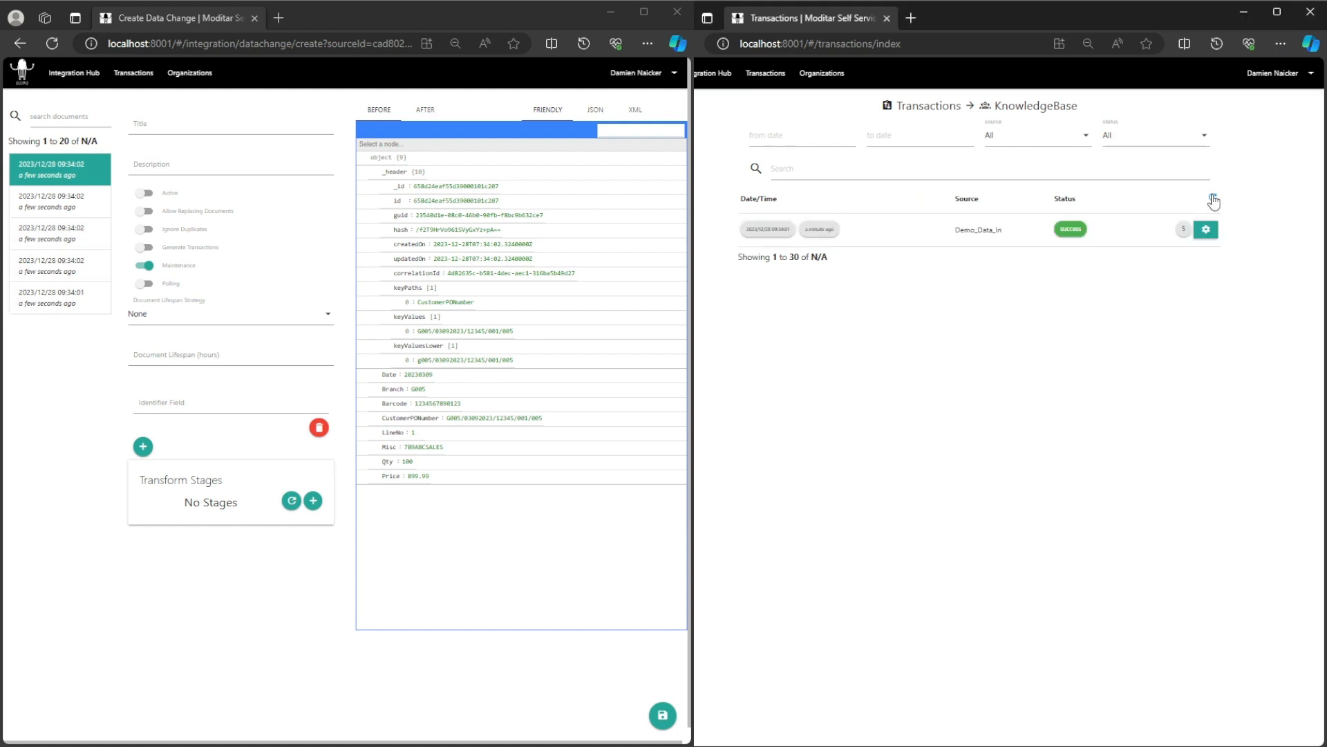
pyautogui.click(1180, 230)
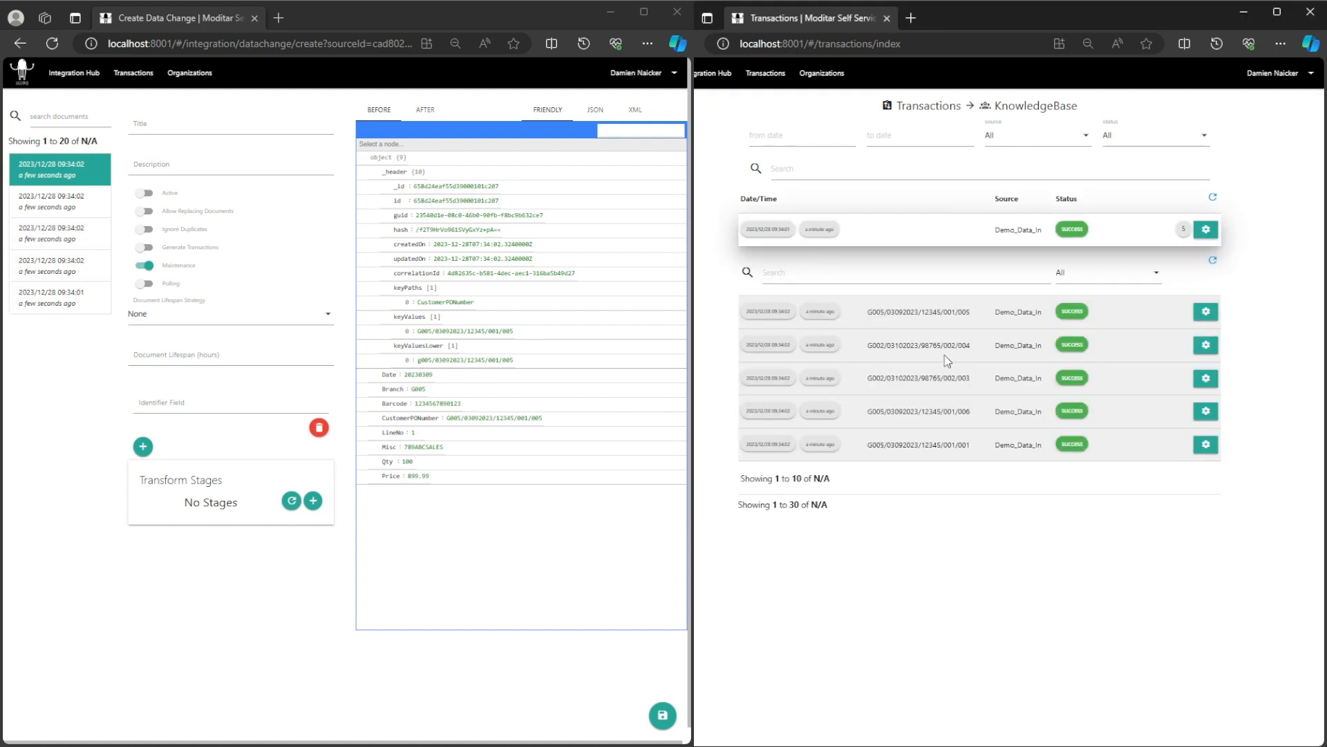
pyautogui.click(74, 73)
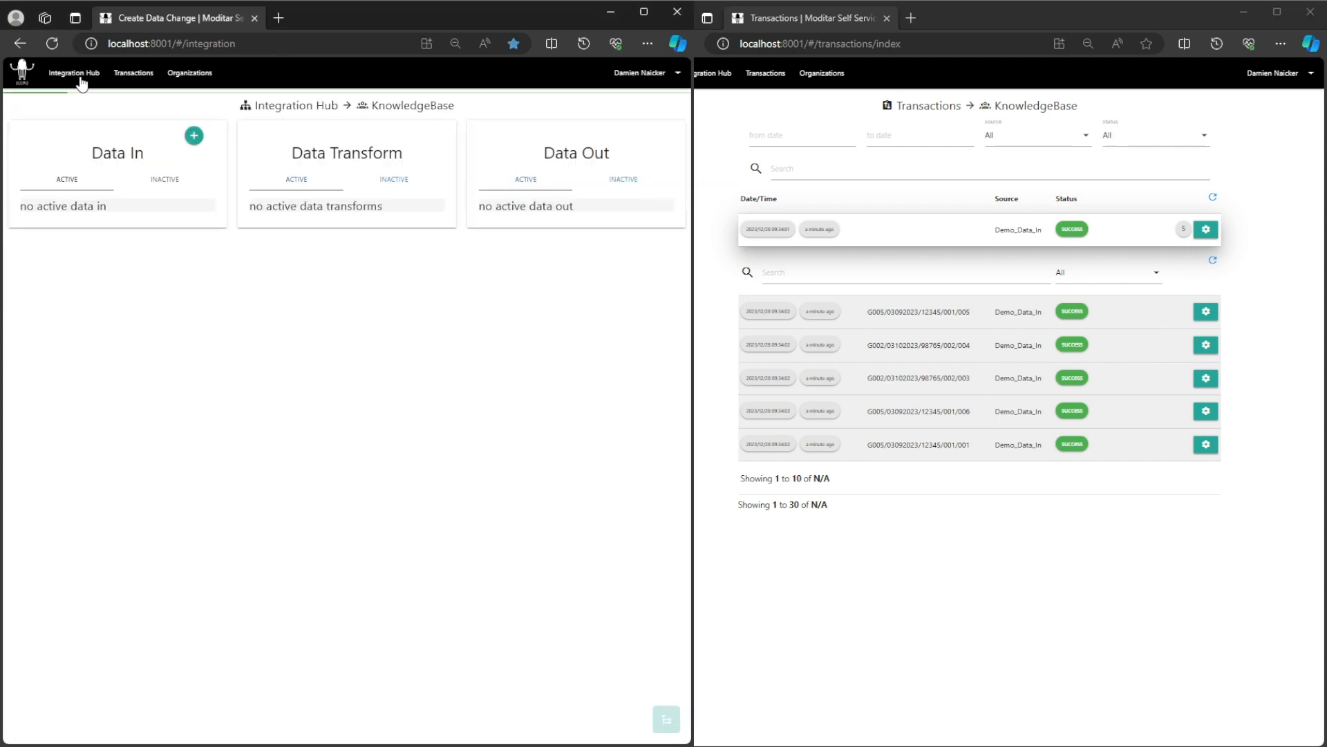
# Reopen Demo_Data_In for editing and open the Demo_Listener details.
pyautogui.click(713, 82)
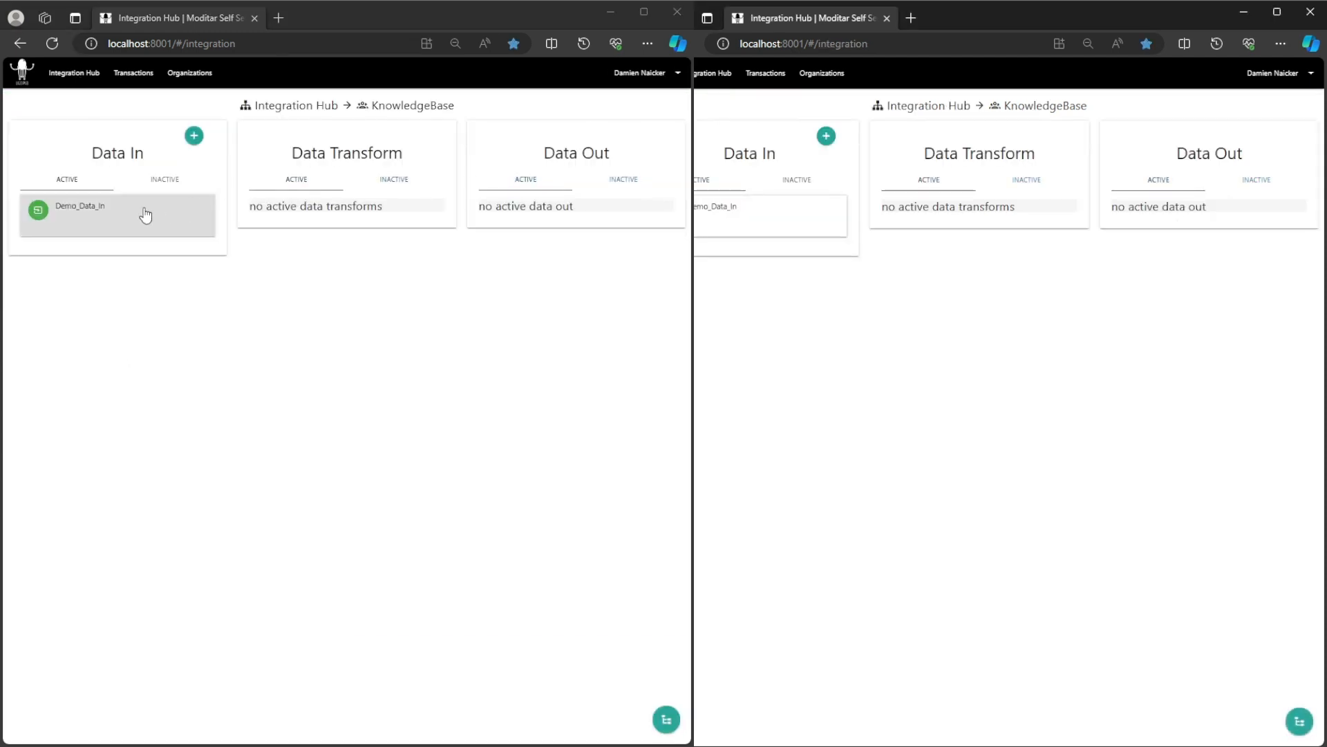
pyautogui.click(103, 212)
pyautogui.click(87, 250)
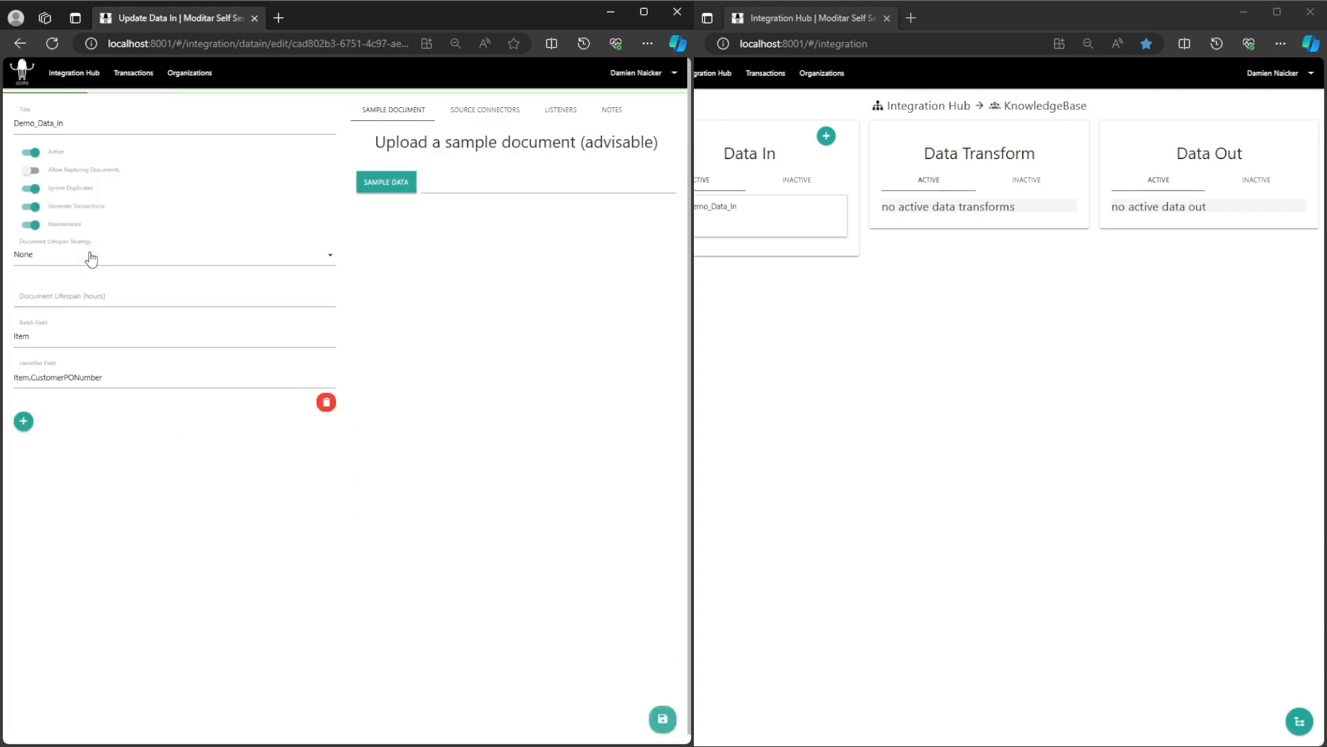
pyautogui.click(574, 113)
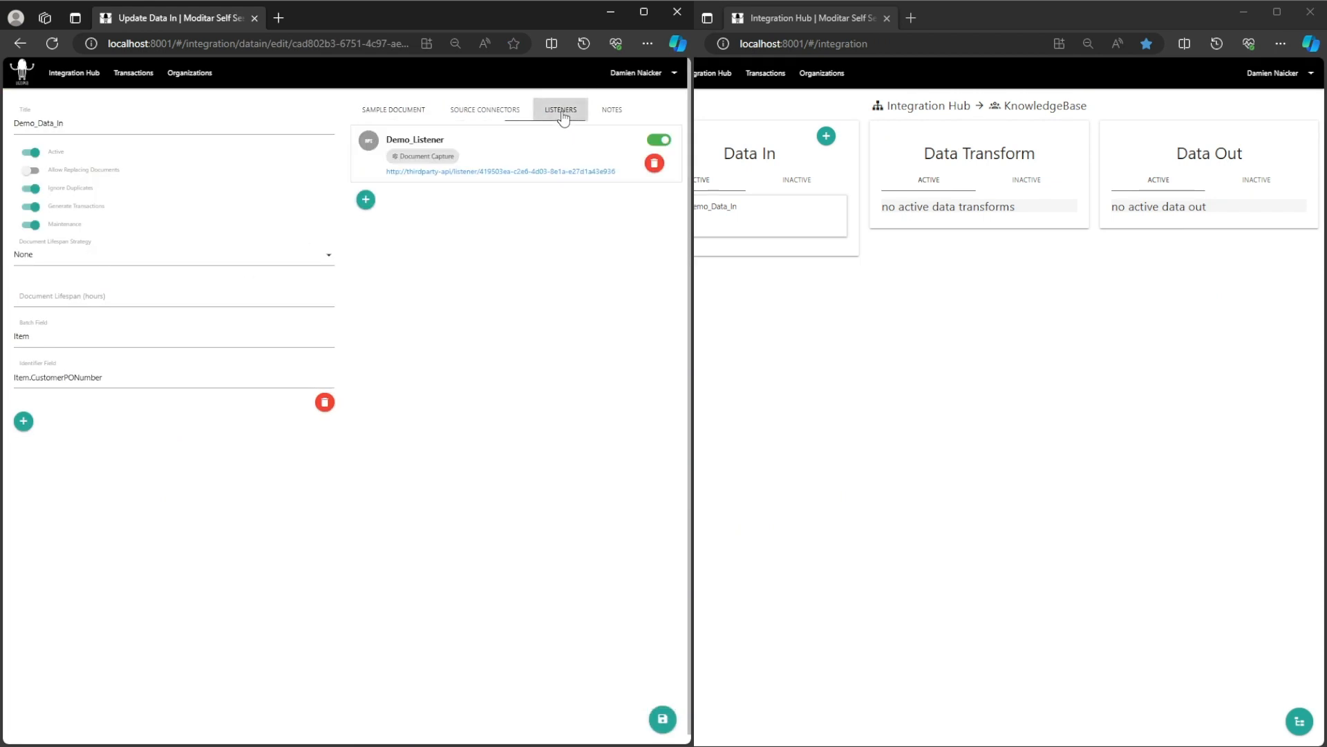
pyautogui.click(549, 141)
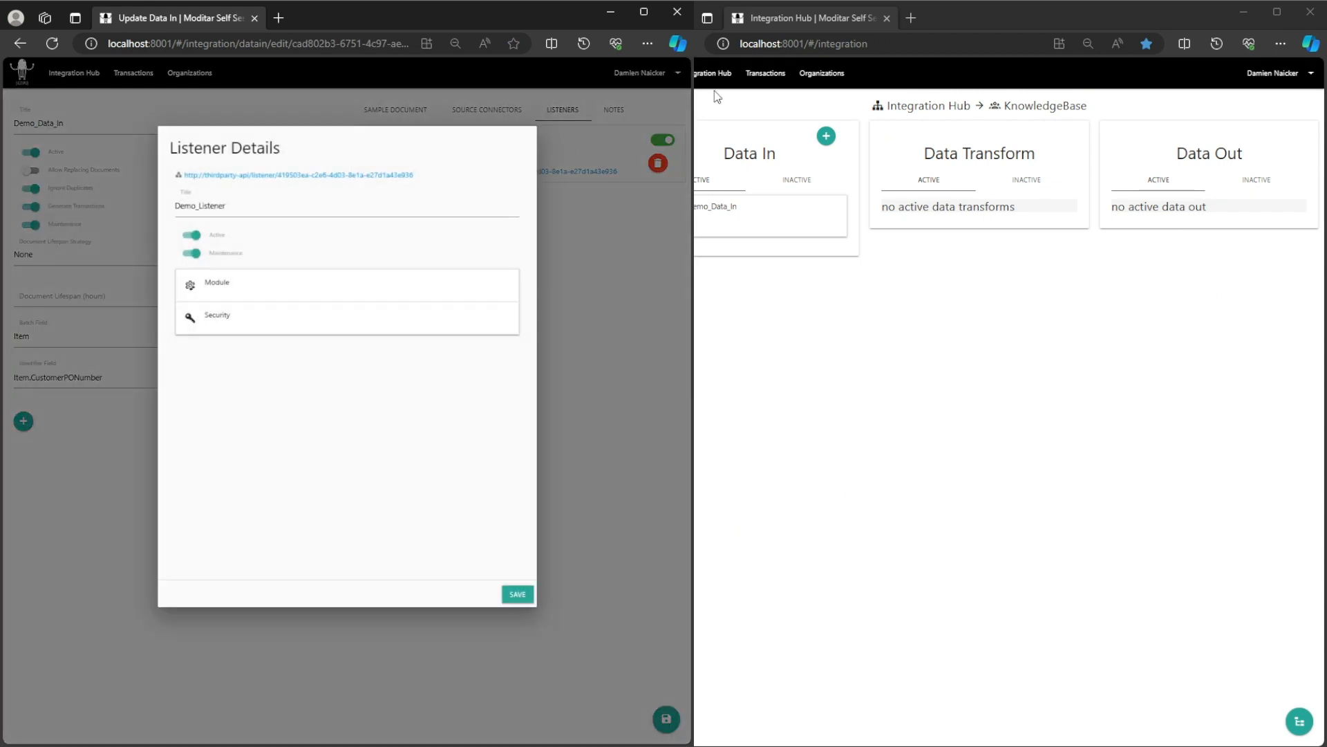
pyautogui.click(765, 73)
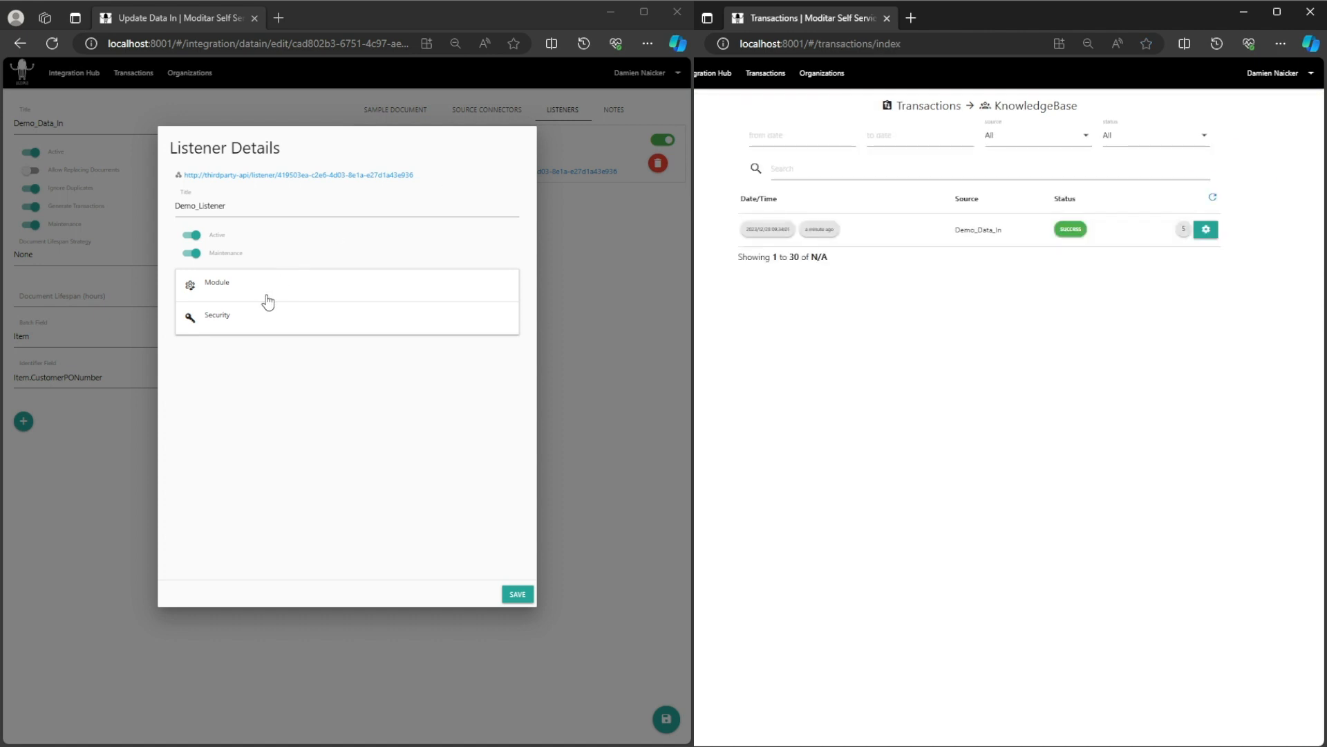
# Add an Authorization HTTP header with its value to Demo_Listener and save both dialogs.
pyautogui.click(253, 331)
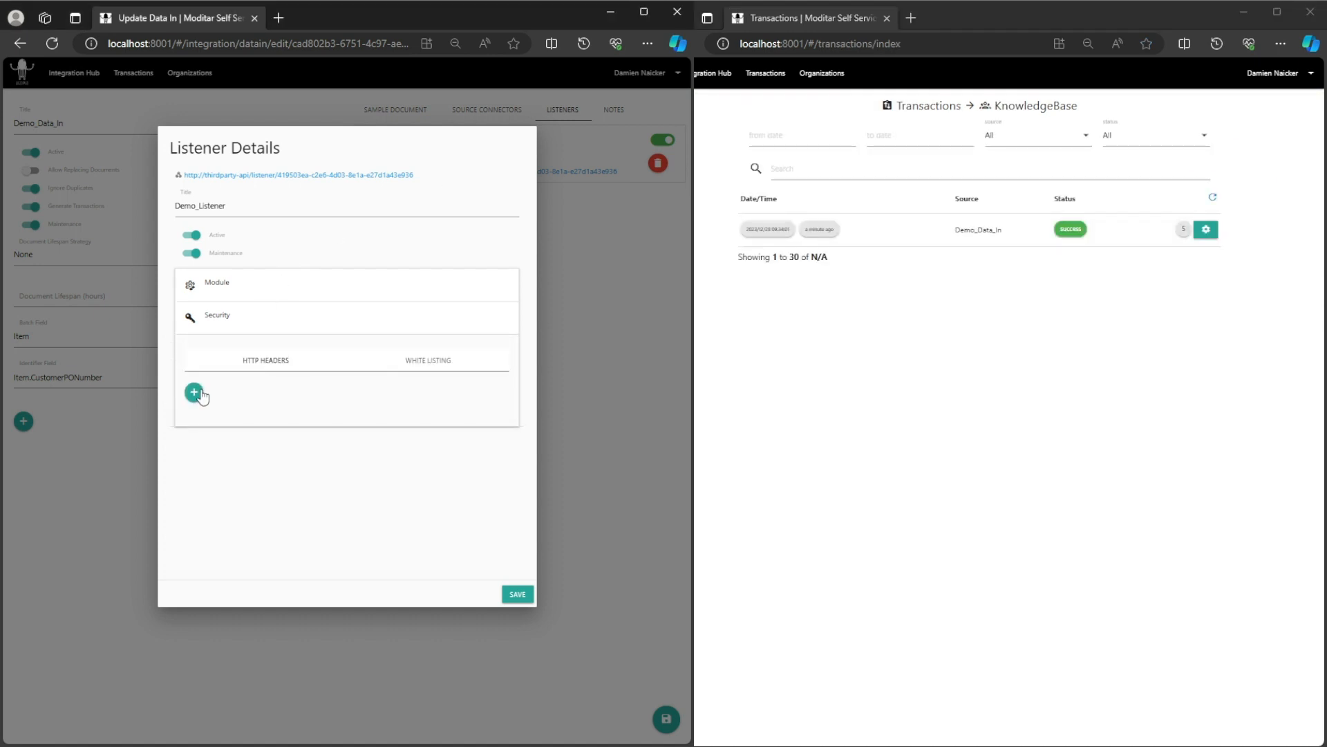
pyautogui.click(194, 391)
pyautogui.click(242, 394)
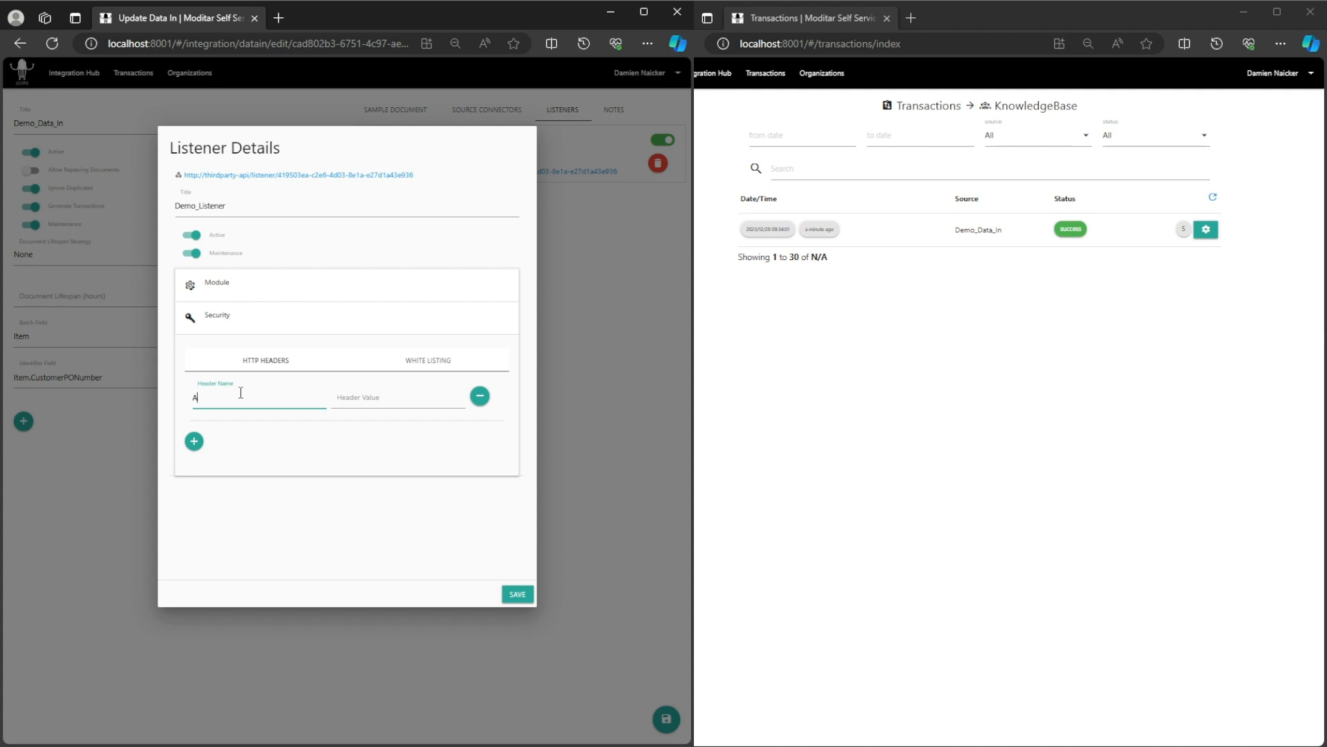
pyautogui.write('Auth')
pyautogui.click(243, 457)
pyautogui.click(389, 393)
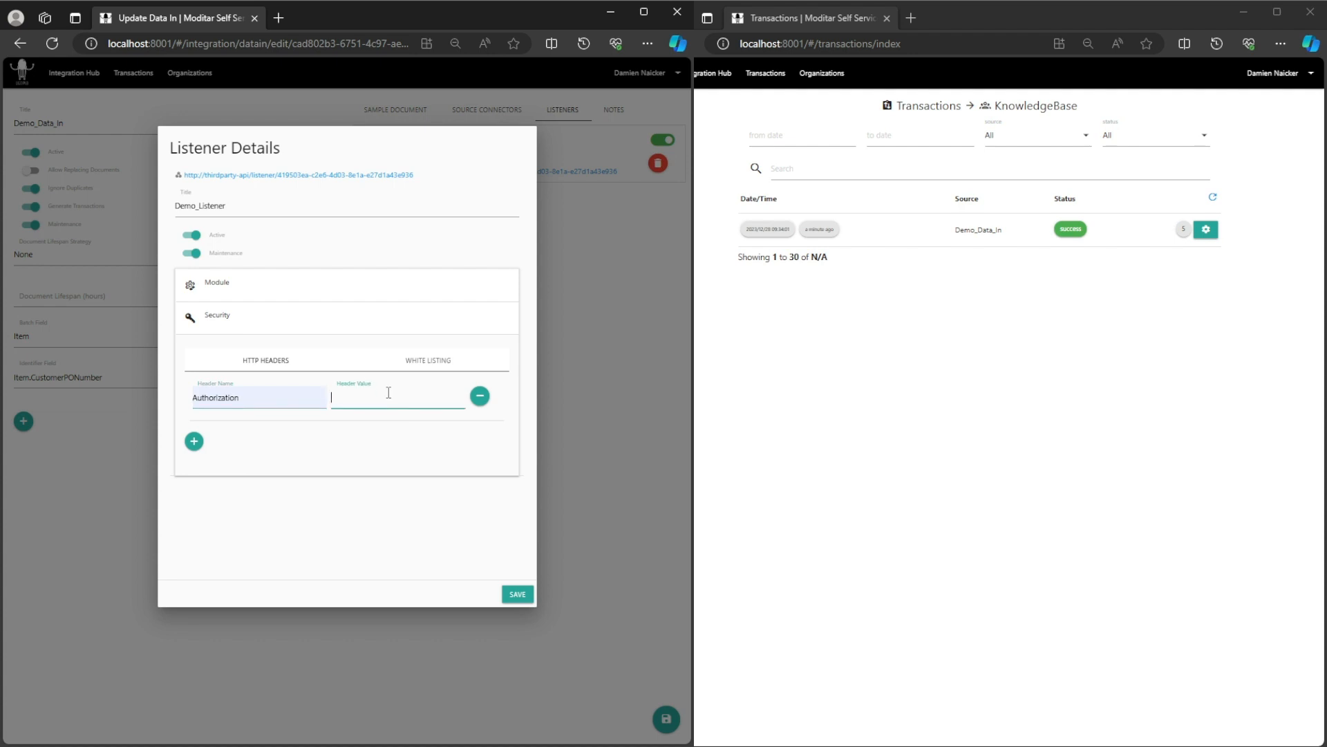
pyautogui.click(378, 497)
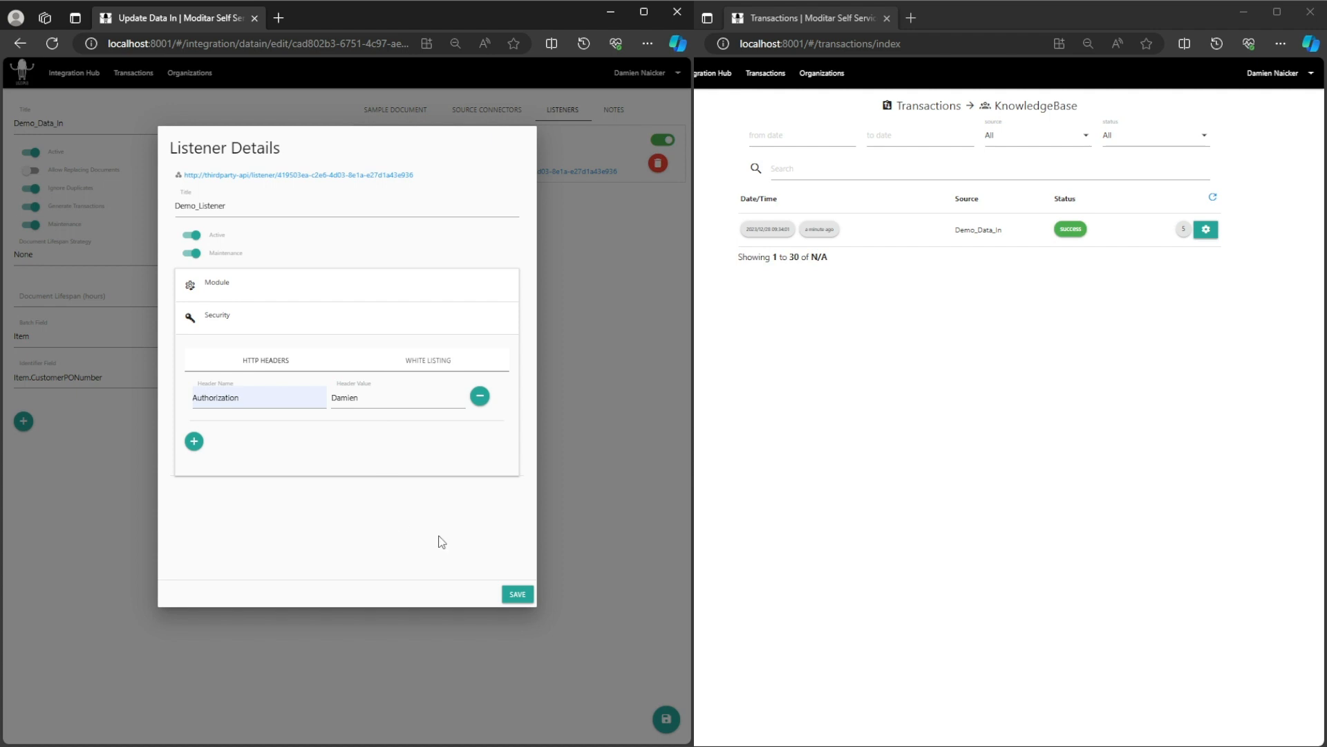
pyautogui.click(519, 600)
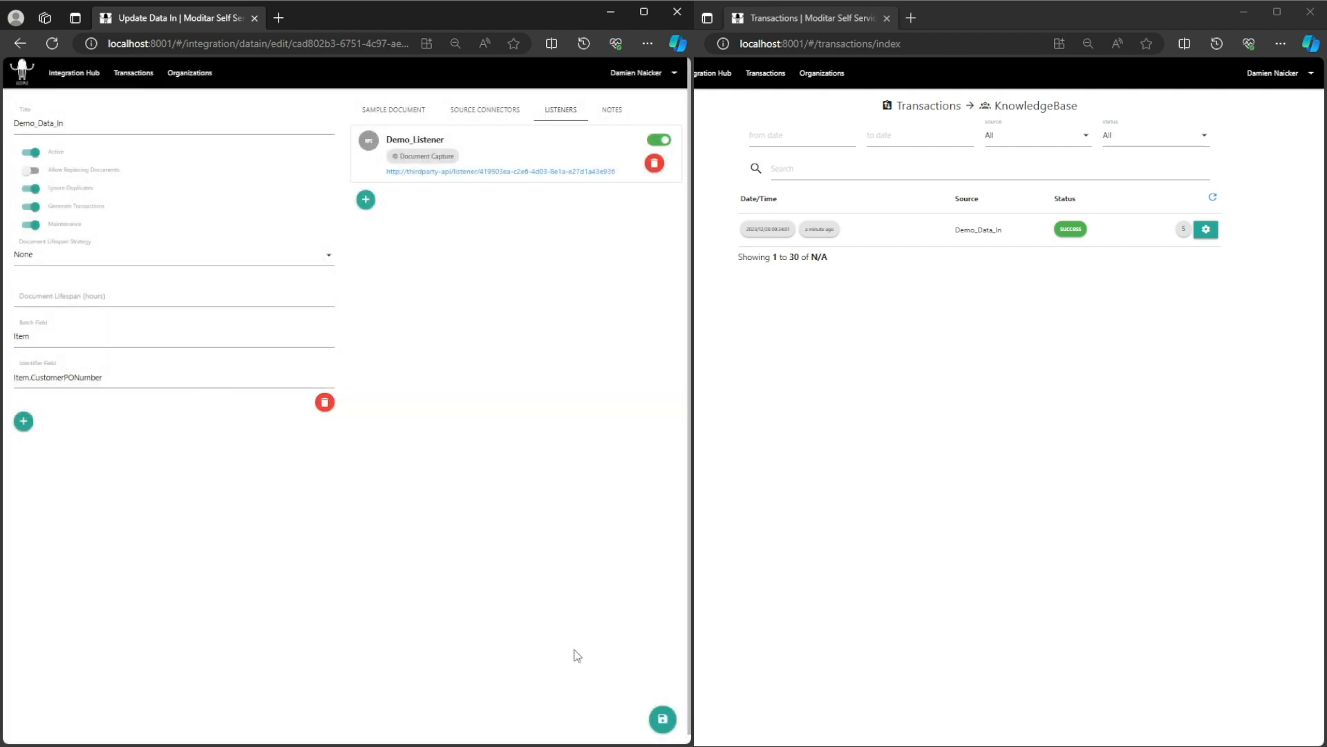
pyautogui.click(667, 720)
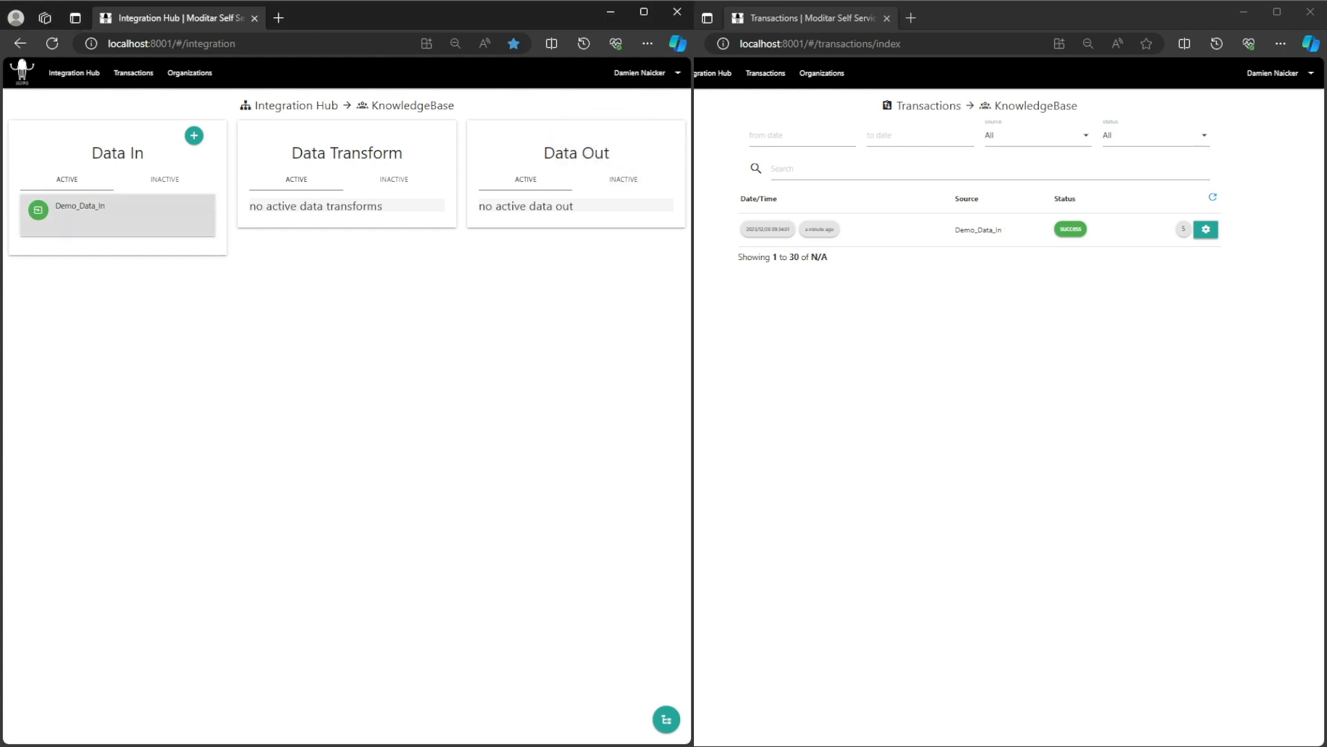
pyautogui.click(77, 210)
pyautogui.click(128, 249)
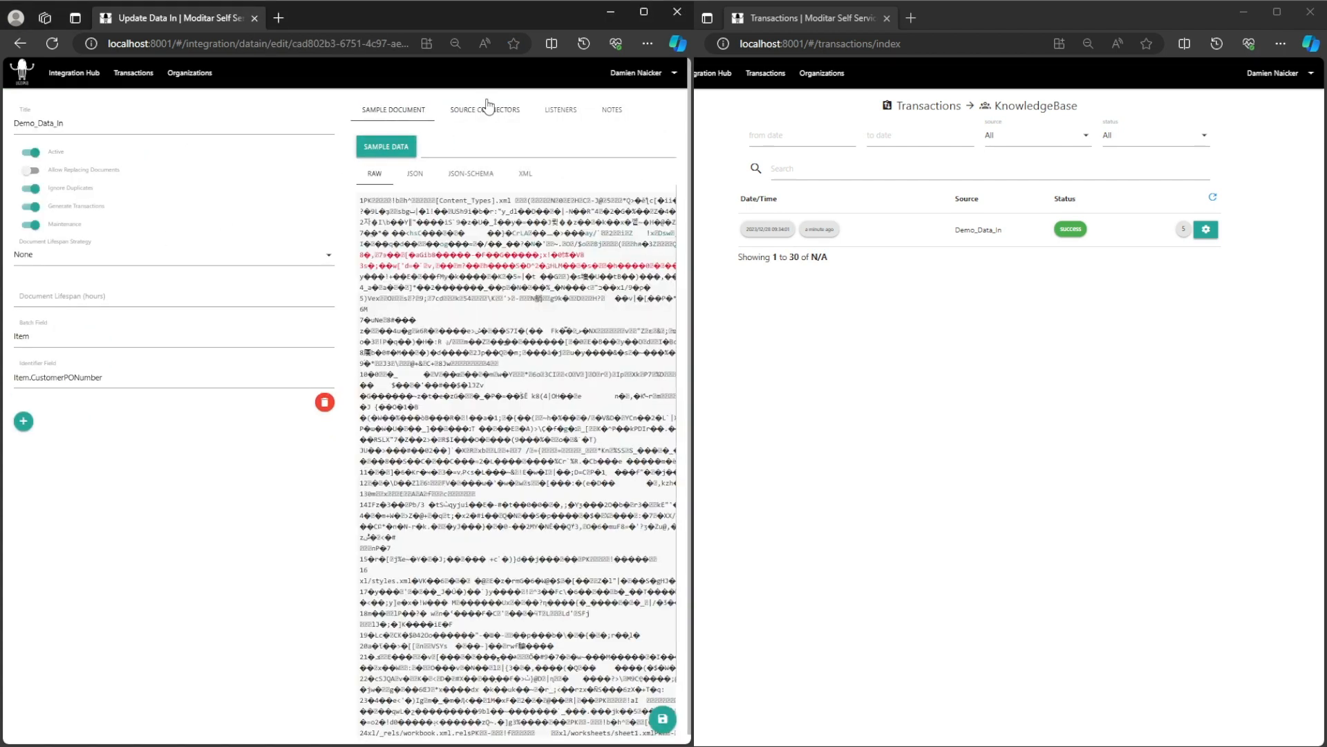
pyautogui.click(484, 109)
pyautogui.click(560, 112)
pyautogui.click(528, 138)
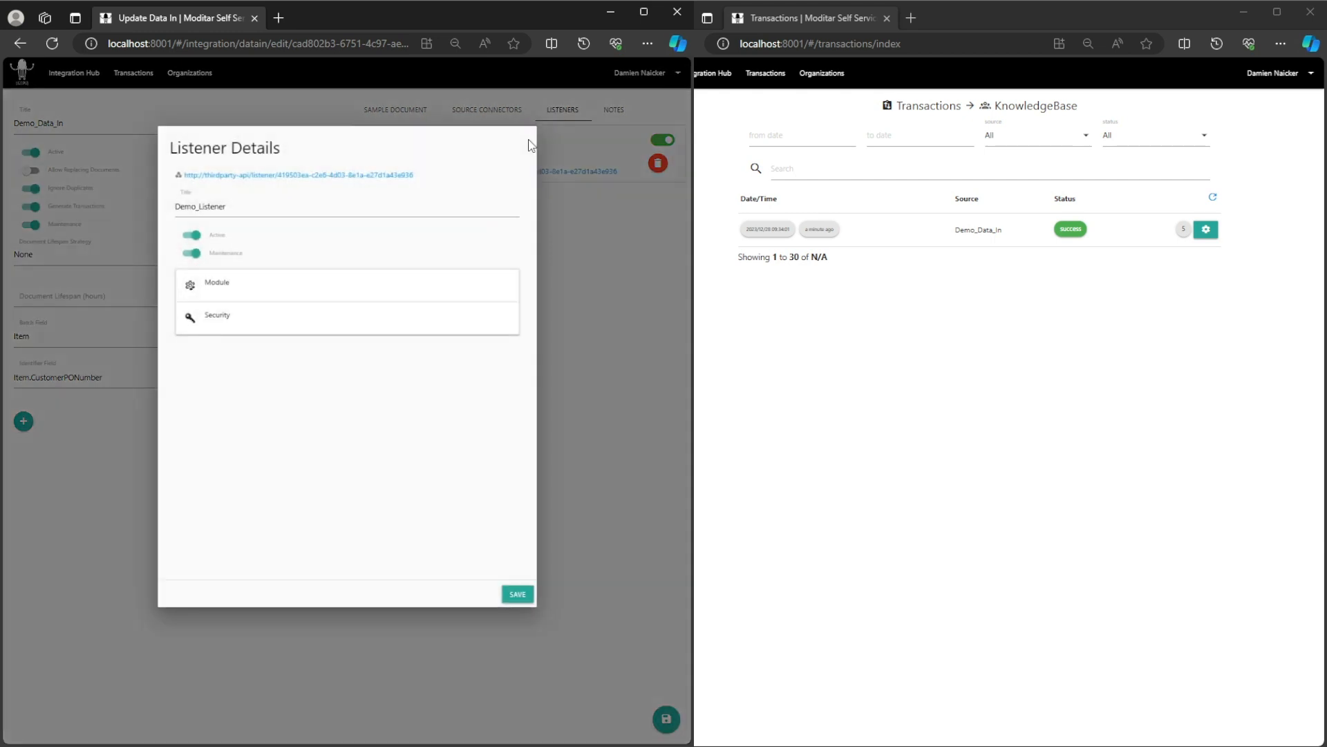
pyautogui.click(278, 294)
pyautogui.click(278, 294)
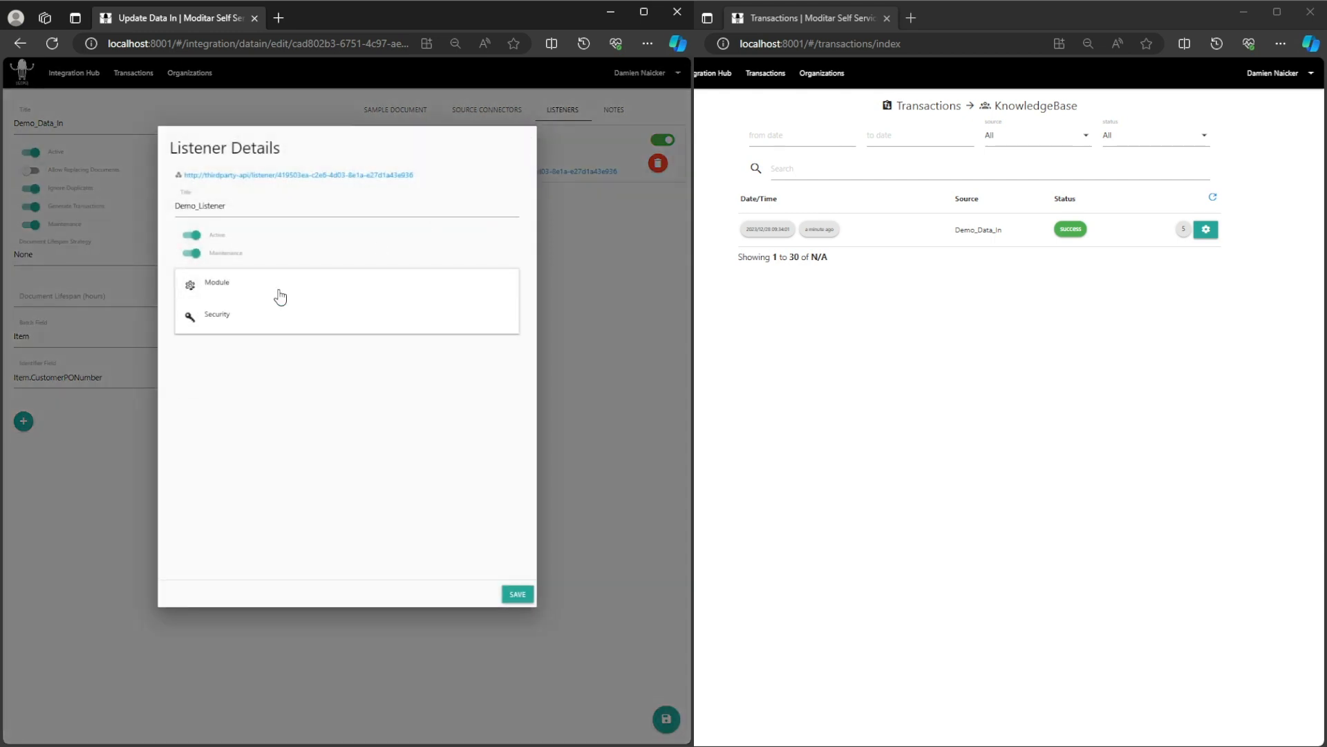
pyautogui.click(258, 331)
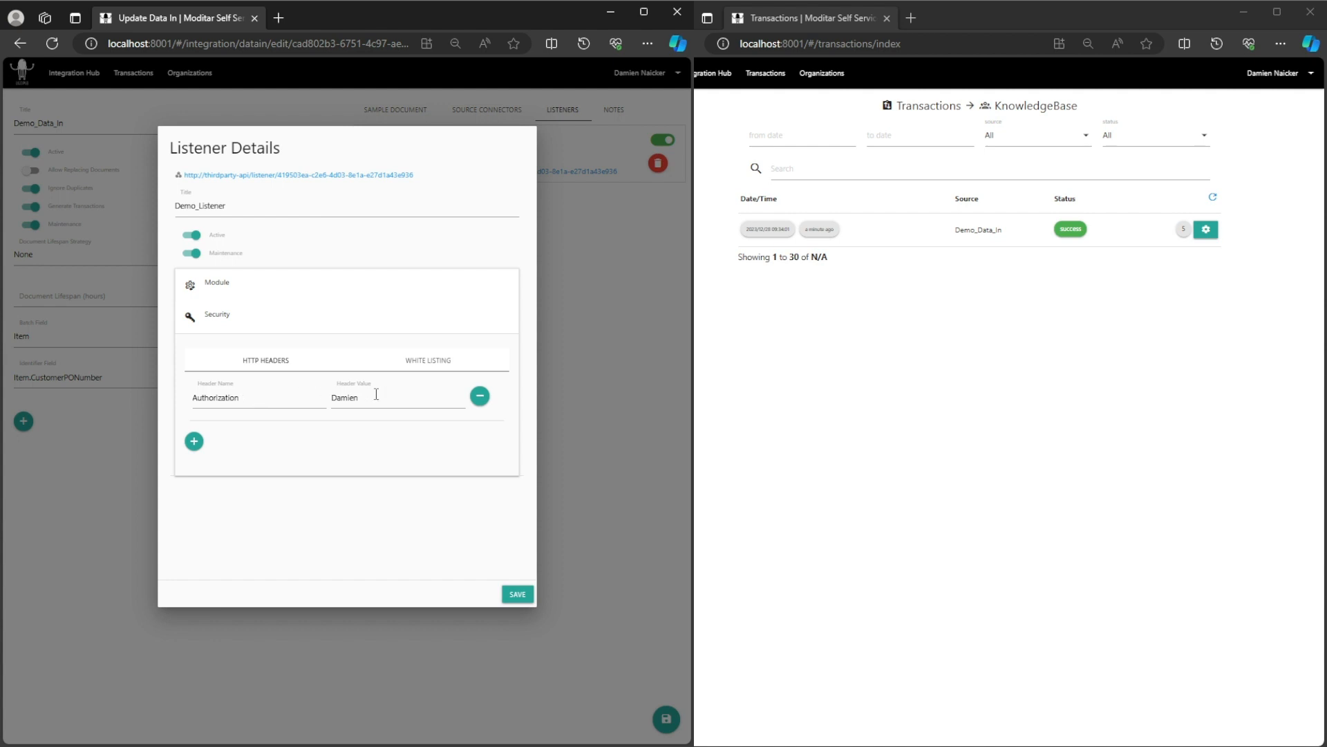
pyautogui.moveTo(245, 391); pyautogui.dragTo(194, 398)
pyautogui.click(353, 503)
pyautogui.click(563, 577)
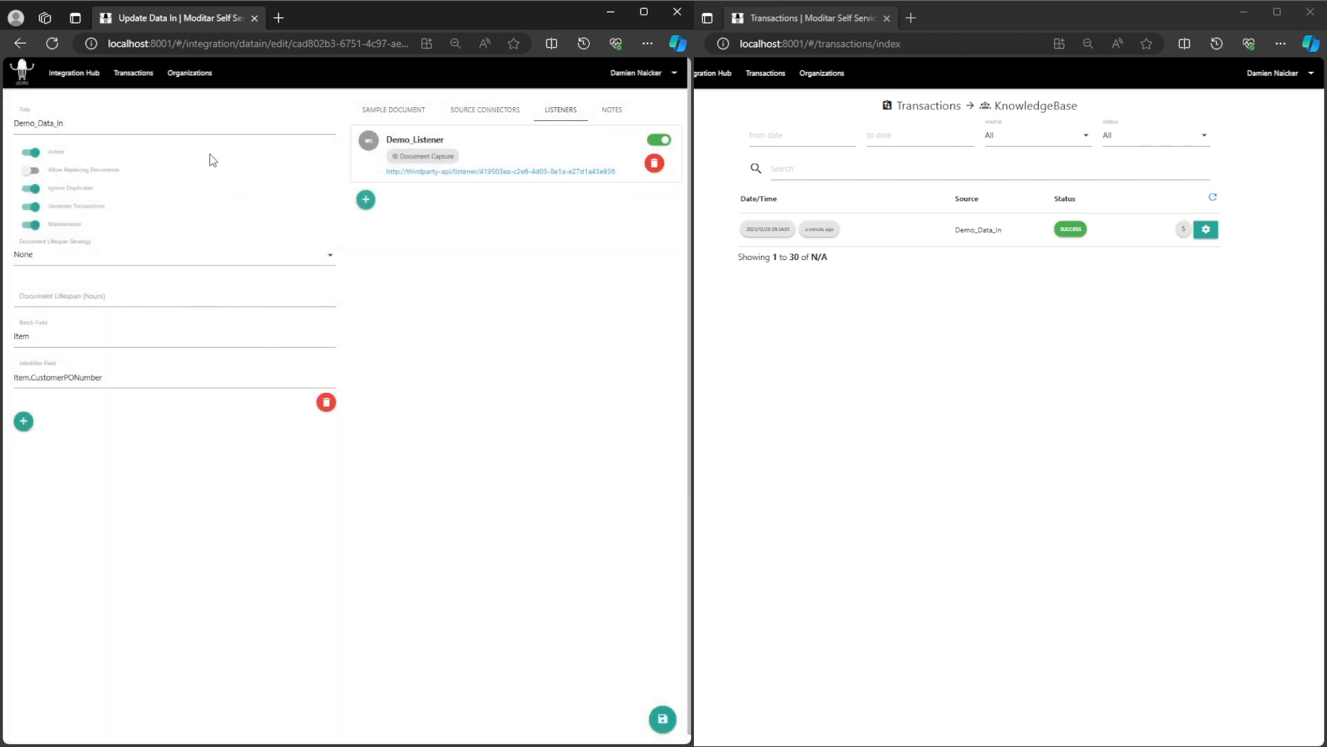
pyautogui.click(63, 77)
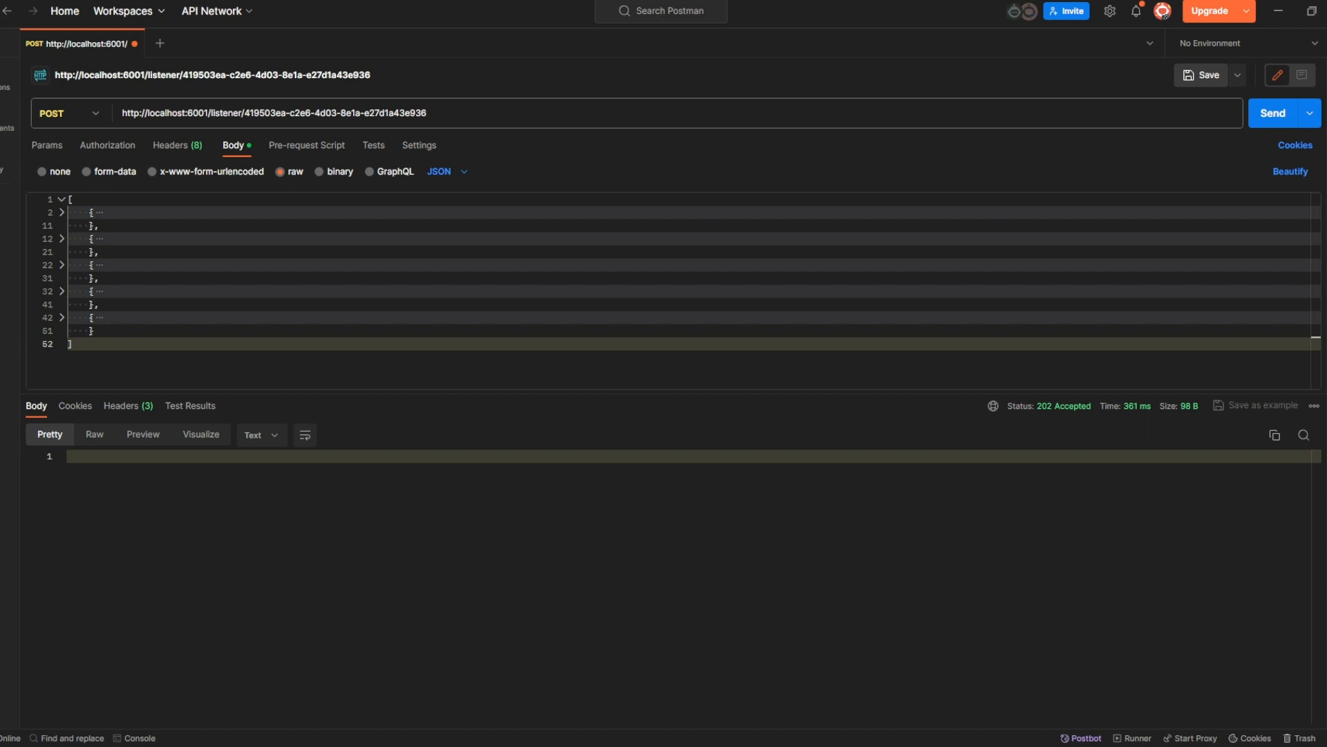
# Unfold all documents in the request body and delete every document after the first.
pyautogui.click(62, 239)
pyautogui.click(61, 200)
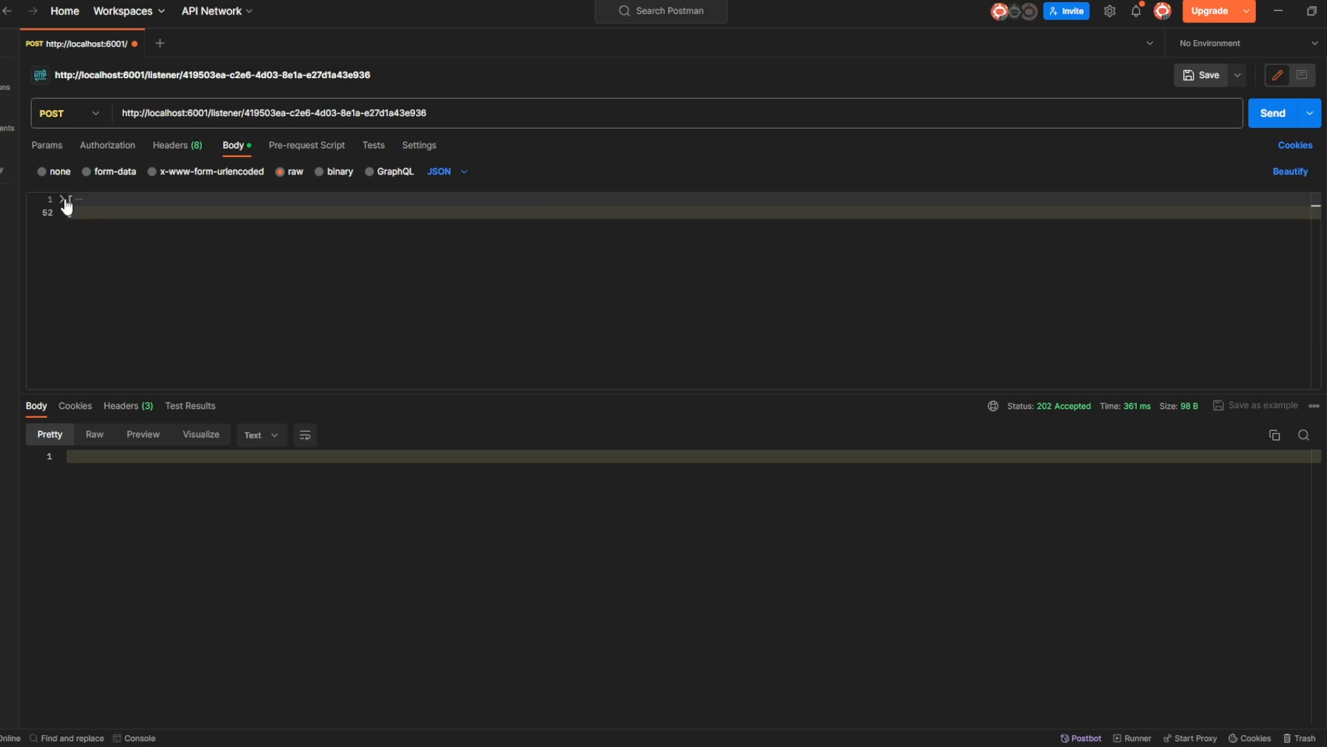
pyautogui.click(63, 201)
pyautogui.click(62, 212)
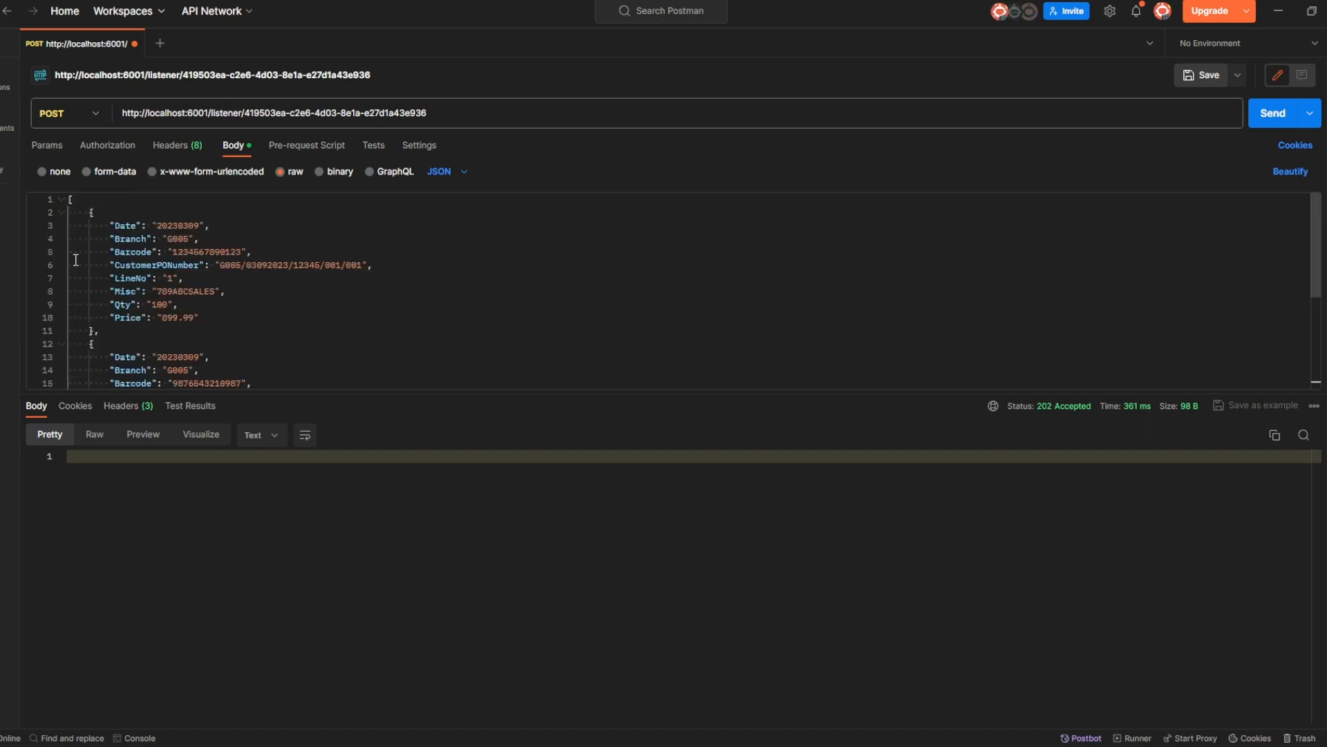
pyautogui.scroll(-2, 69, 289)
pyautogui.scroll(-2, 68, 289)
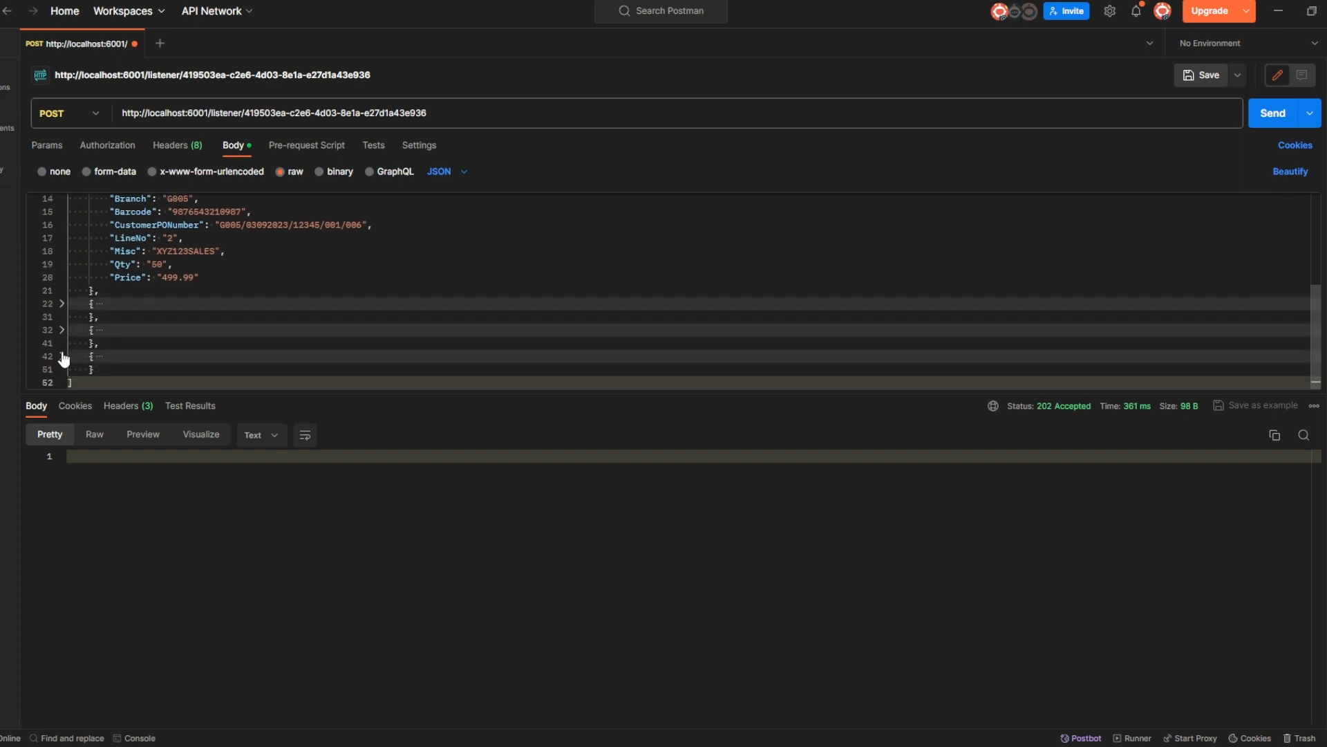
pyautogui.click(62, 357)
pyautogui.click(62, 330)
pyautogui.click(62, 304)
pyautogui.scroll(4, 125, 299)
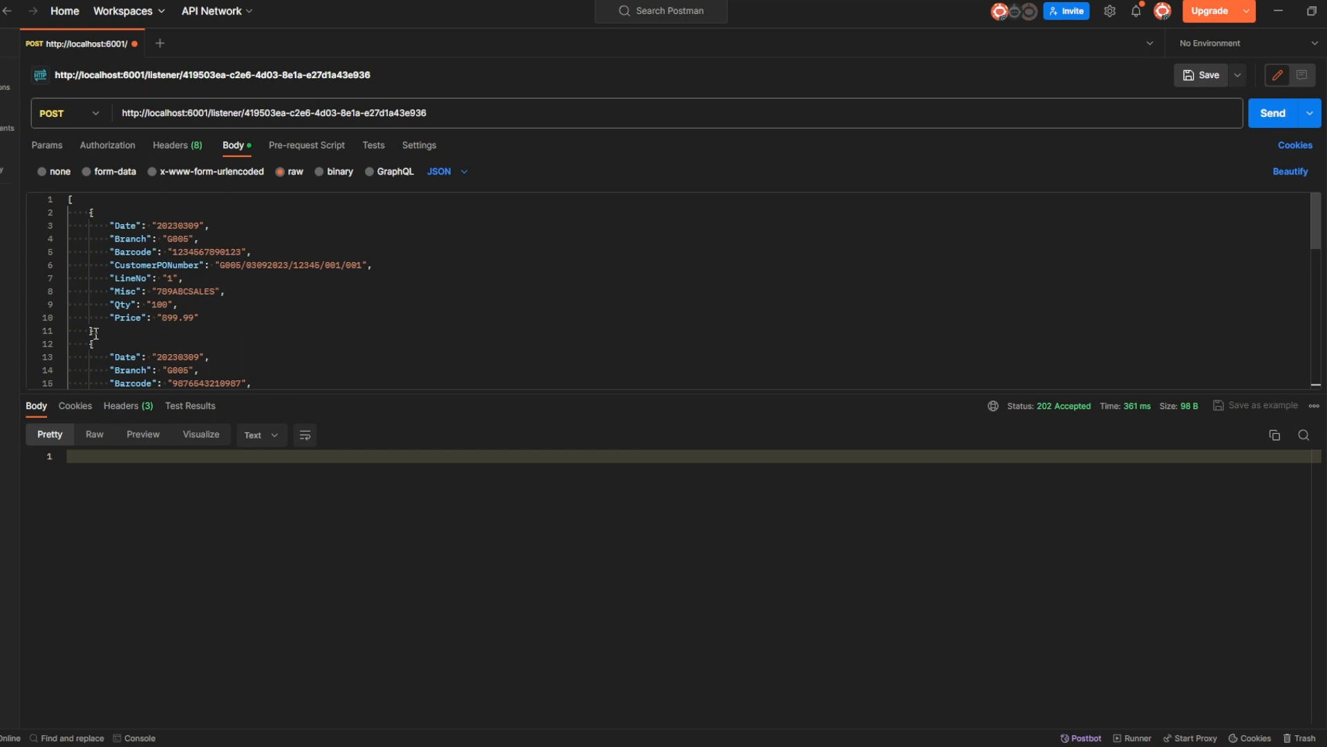
pyautogui.moveTo(95, 334); pyautogui.dragTo(102, 373)
pyautogui.press('BackSpace')
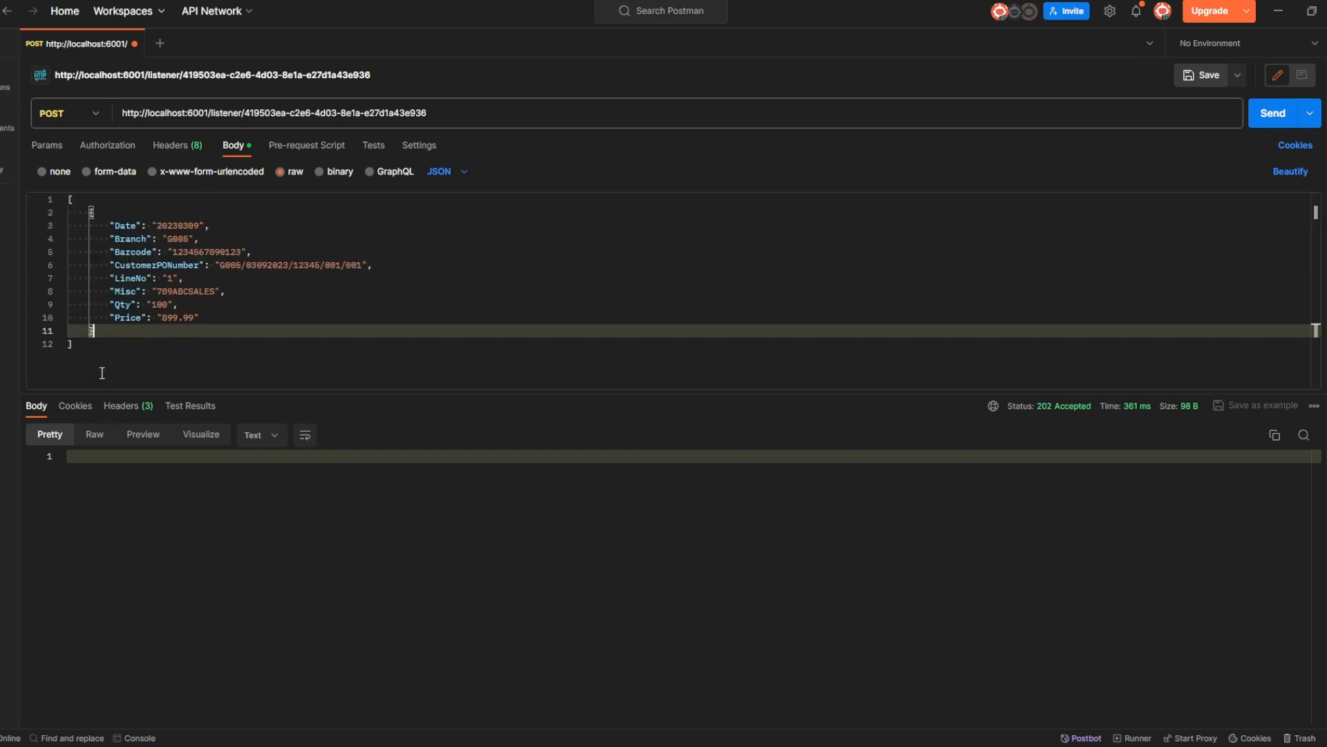
# Change the ending of the CustomerPONumber from 001 to 08.
pyautogui.click(360, 265)
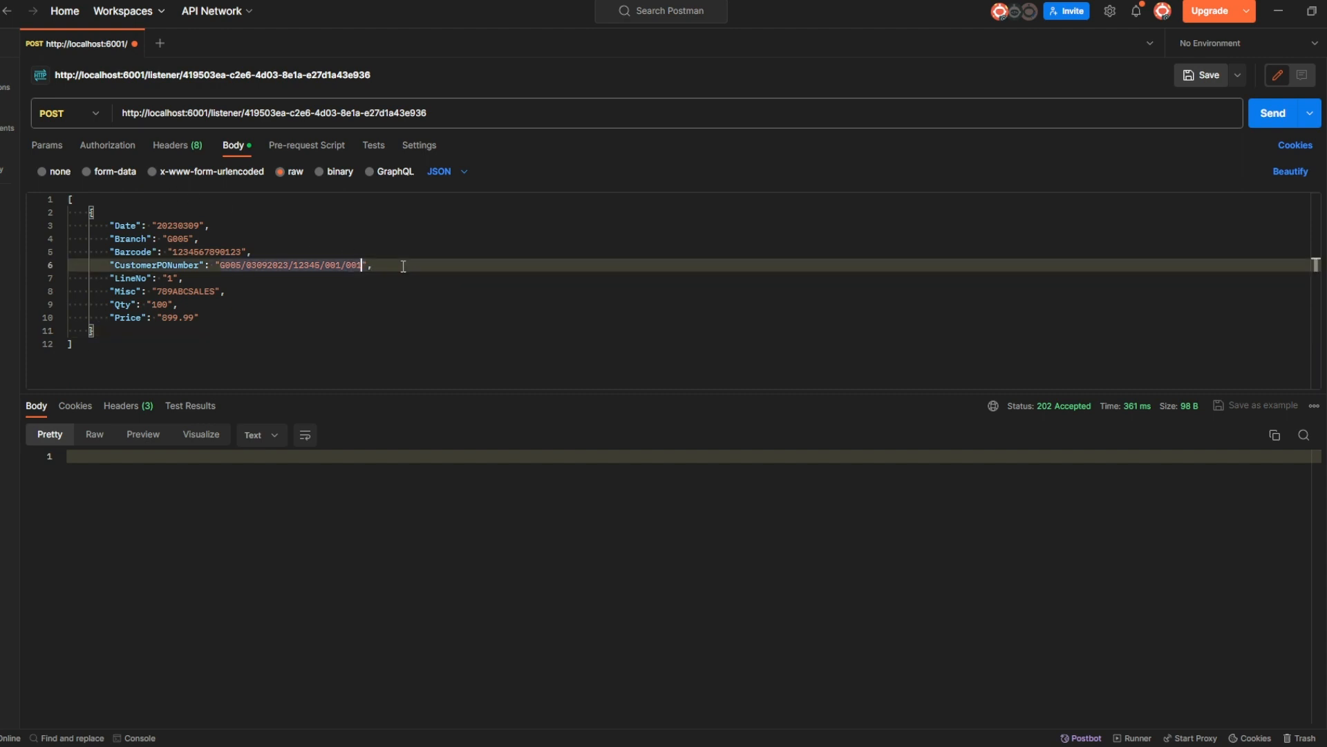
pyautogui.press('BackSpace')
pyautogui.press('BackSpace')
pyautogui.press('BackSpace')
pyautogui.write('08')
pyautogui.click(353, 308)
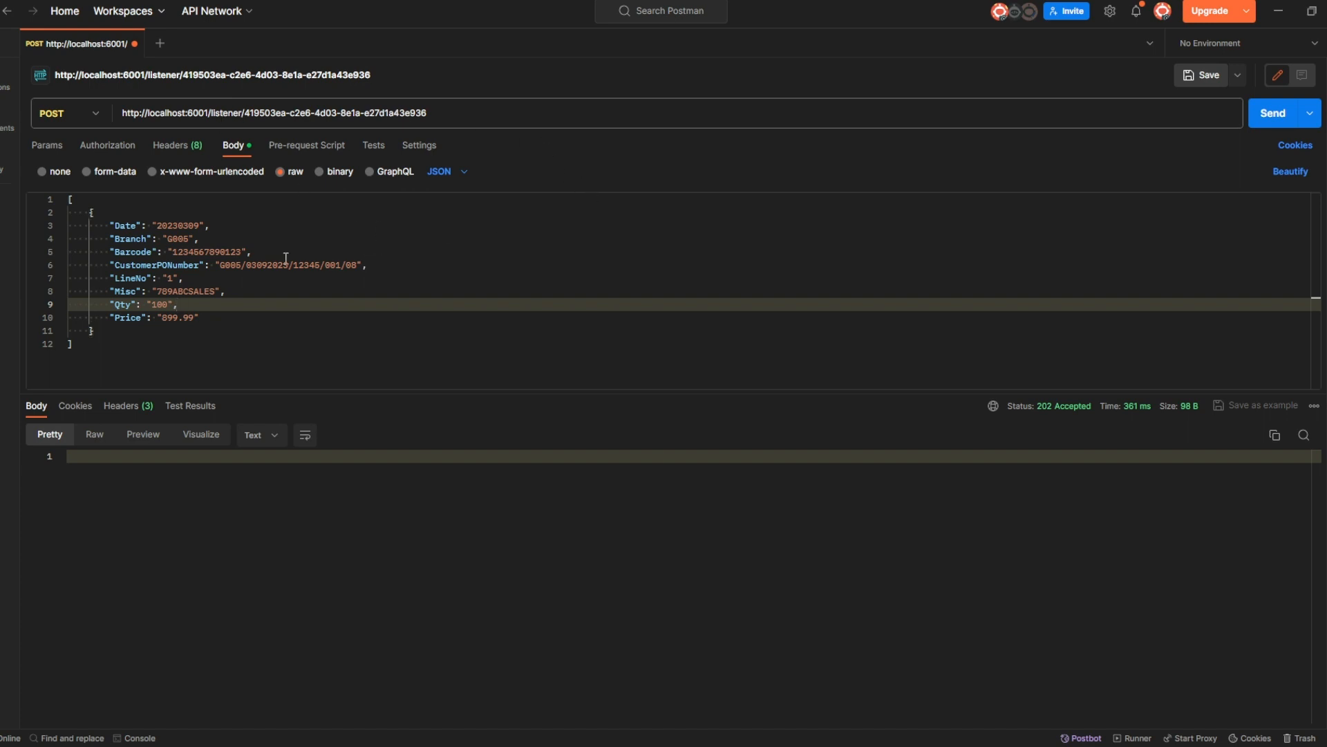
# Resend the single-document request, which returns 401 Unauthorized, then check Demo_Data_In transactions and return to Integration Hub.
pyautogui.click(1272, 115)
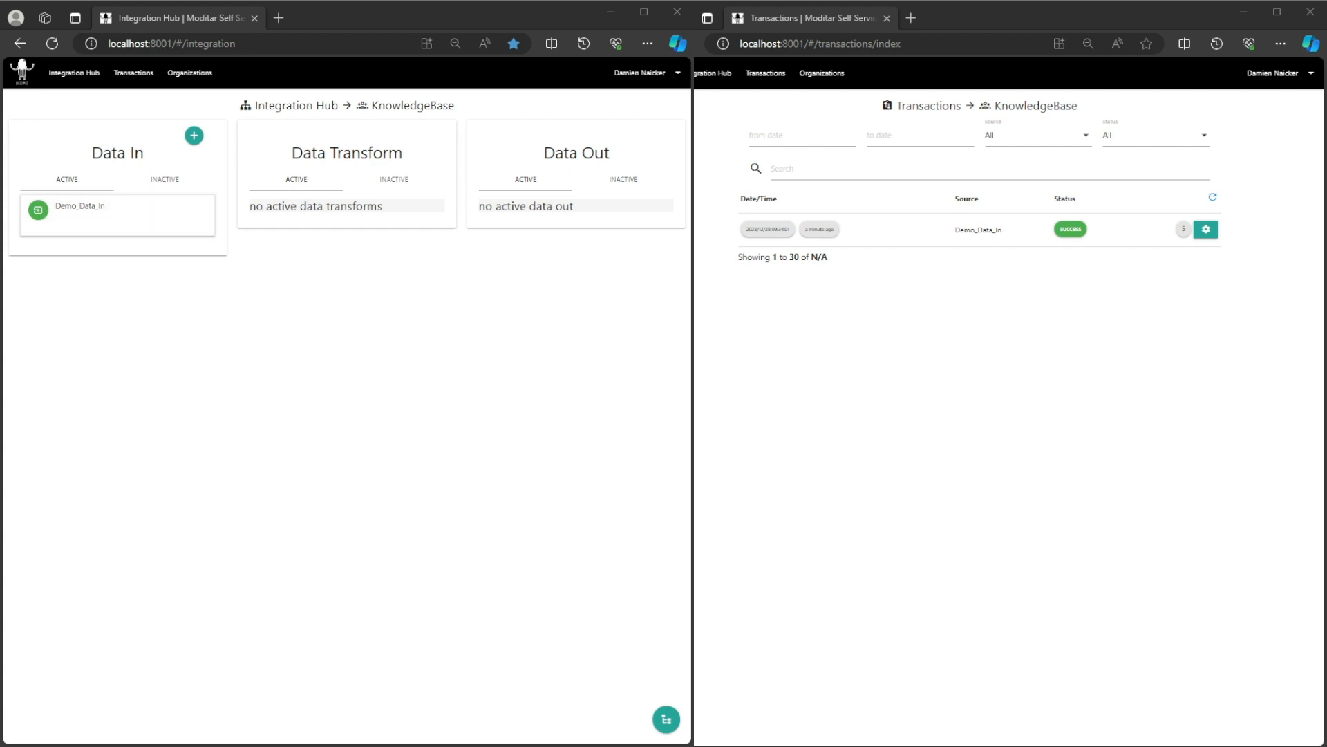
pyautogui.click(1214, 198)
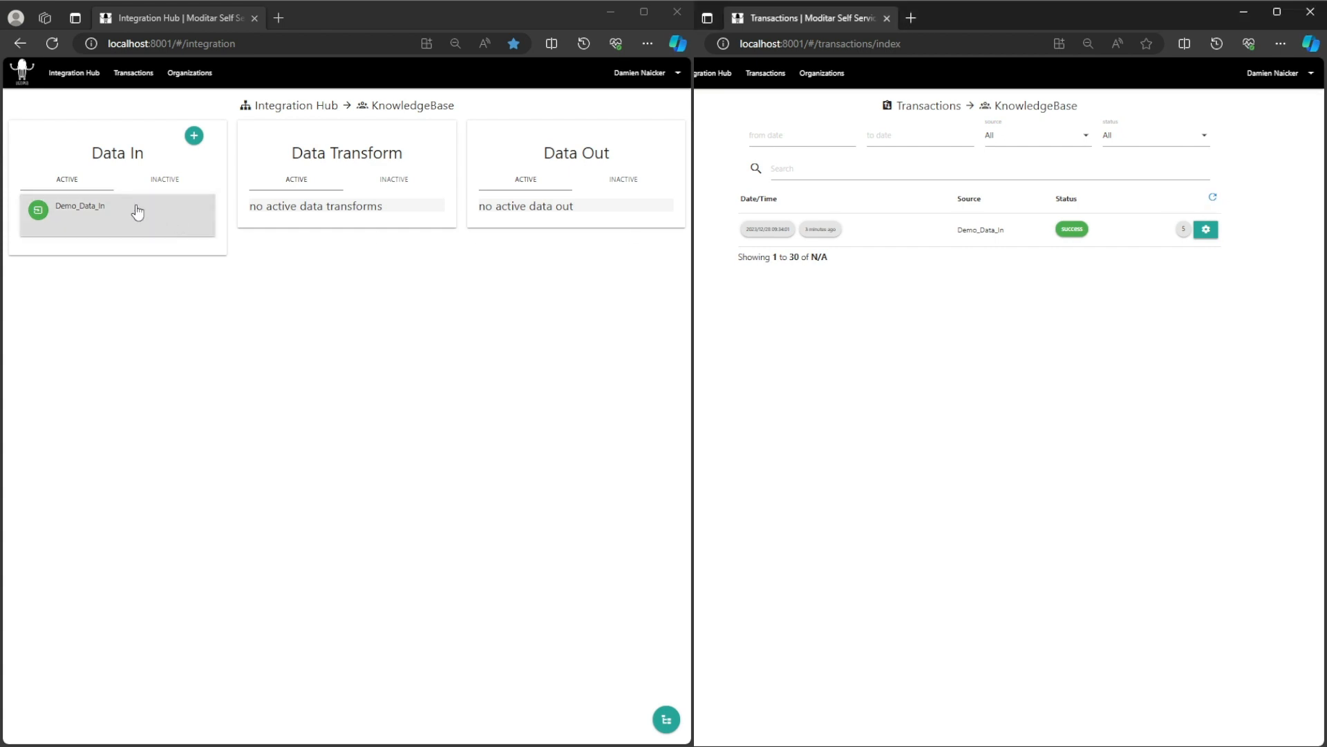
pyautogui.click(89, 208)
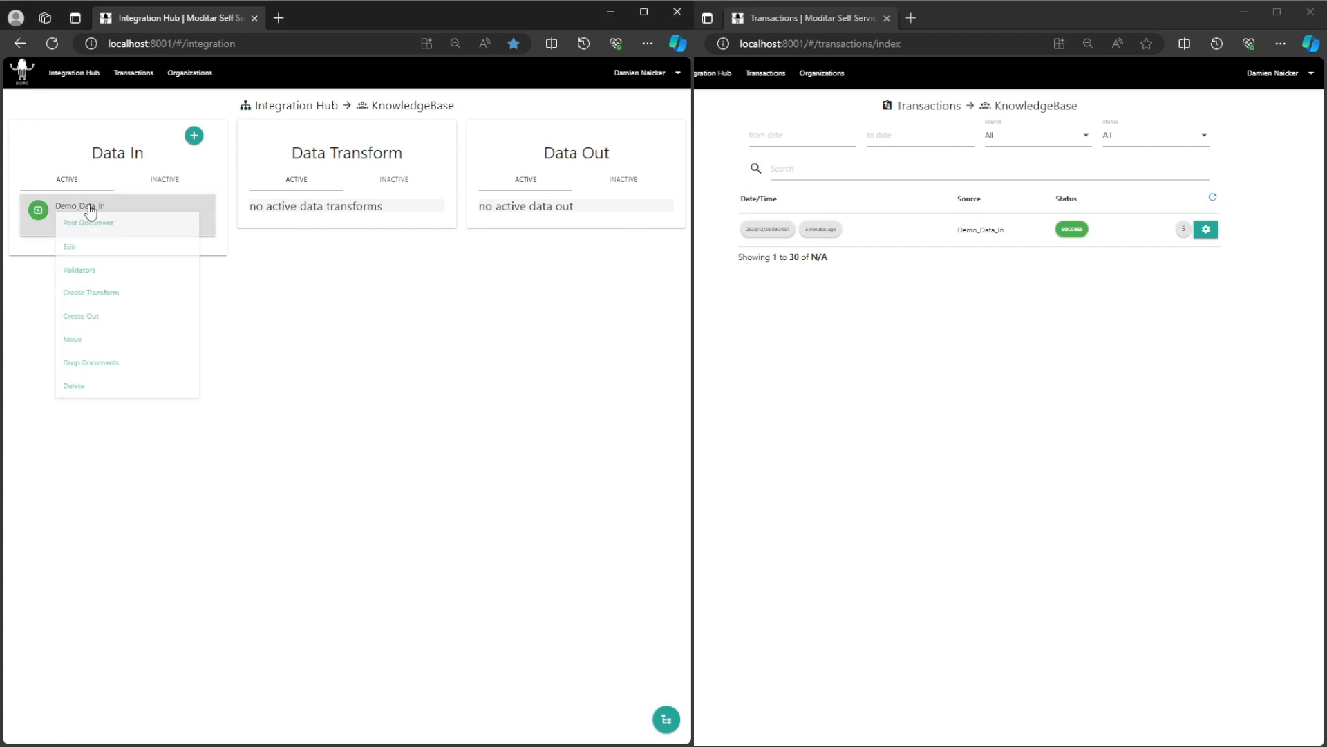
pyautogui.click(100, 298)
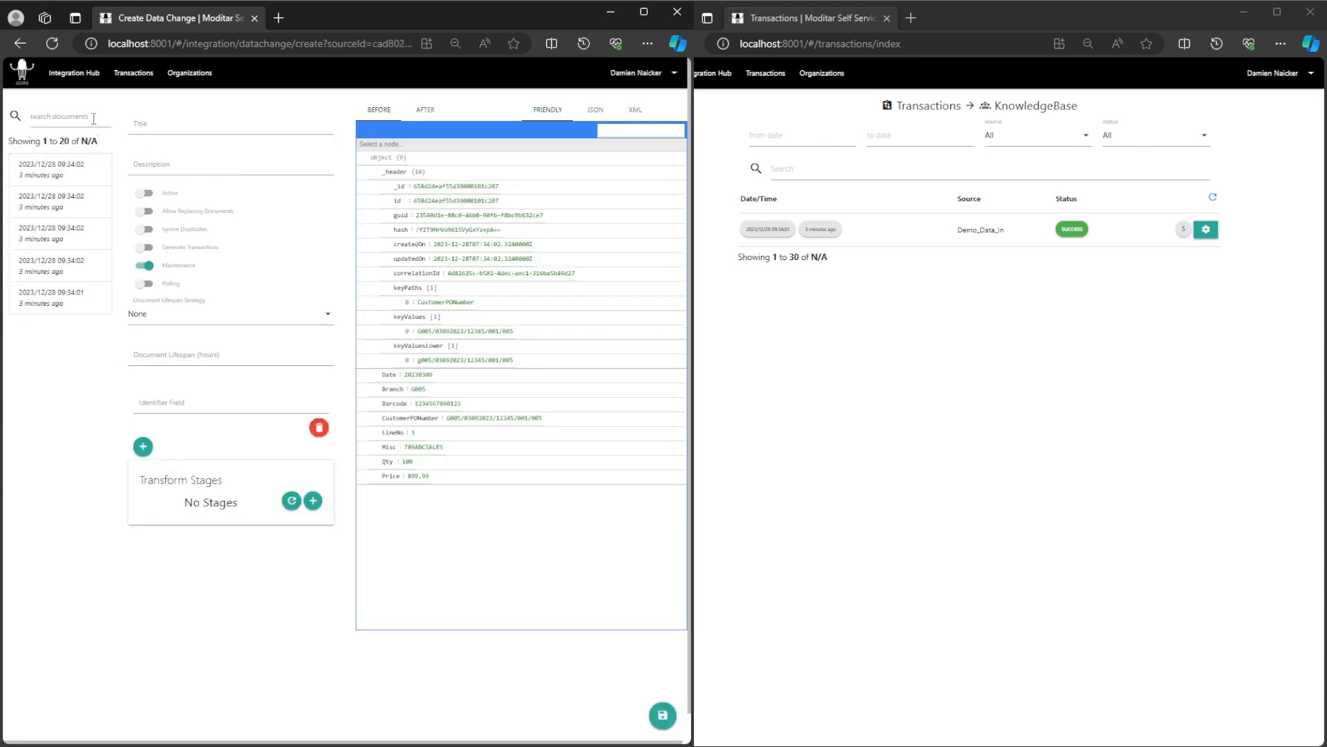
pyautogui.click(84, 72)
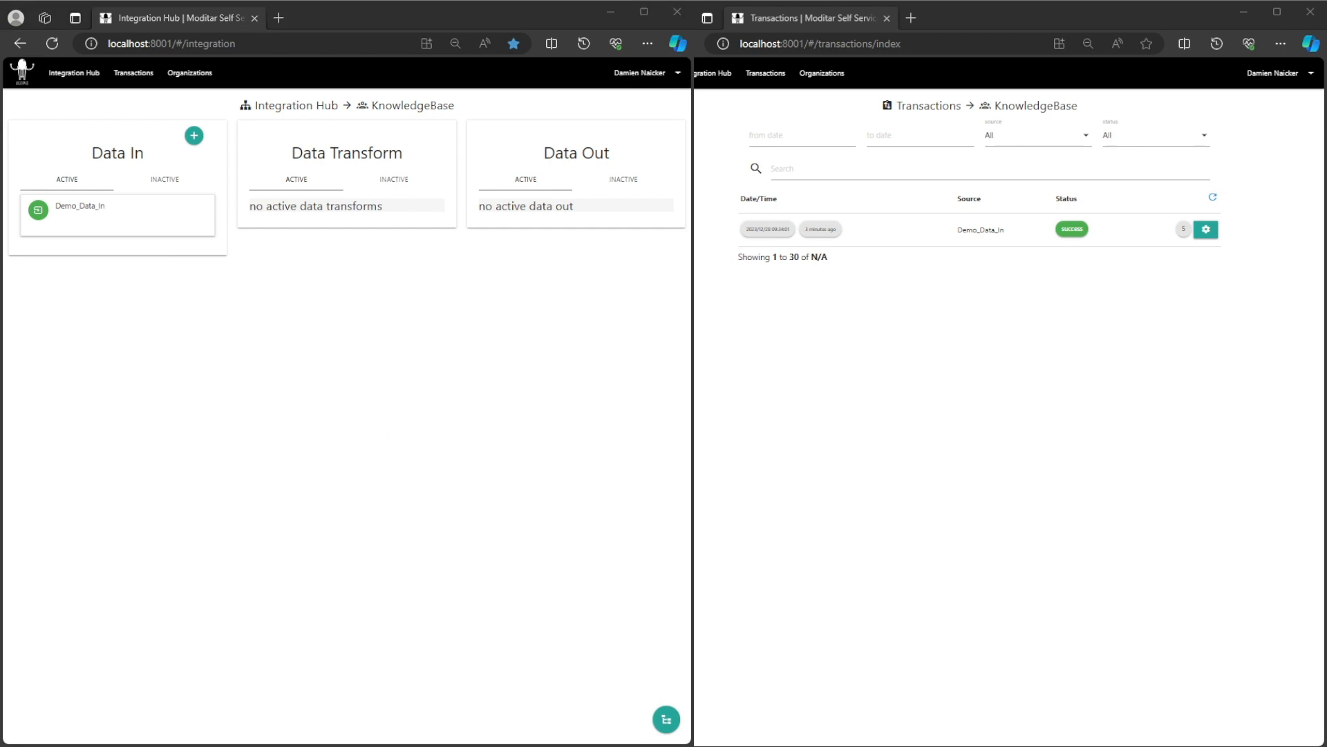
pyautogui.hotkey('alt', 'Tab')
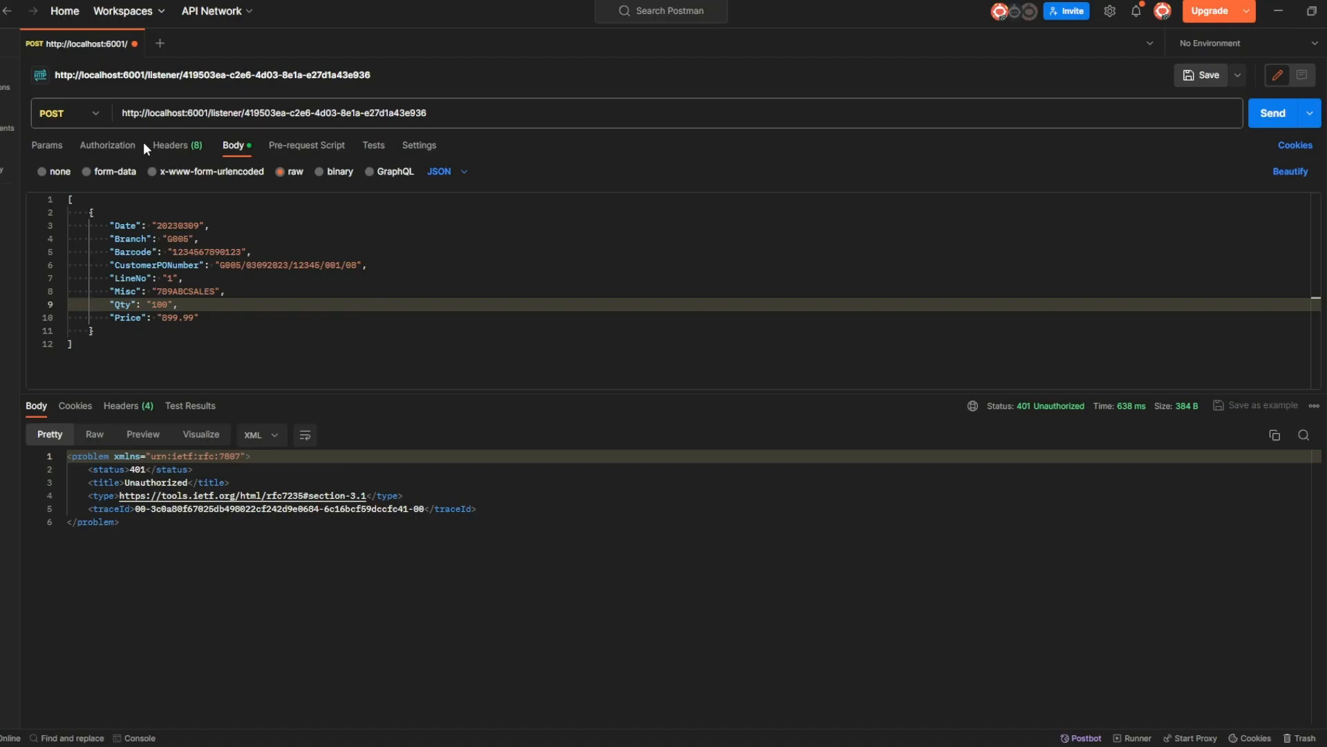
# Add an Authorization header to the request with the user's credential value.
pyautogui.click(173, 145)
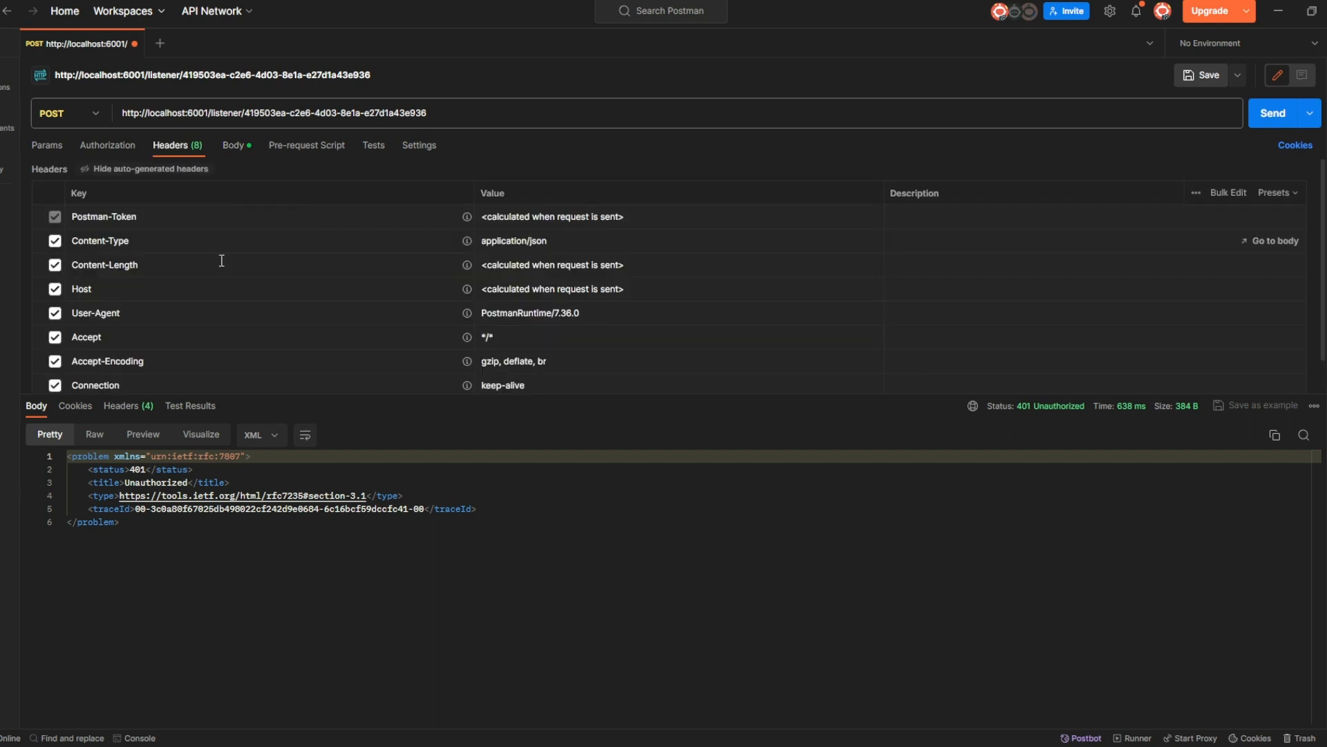
pyautogui.scroll(-1, 208, 291)
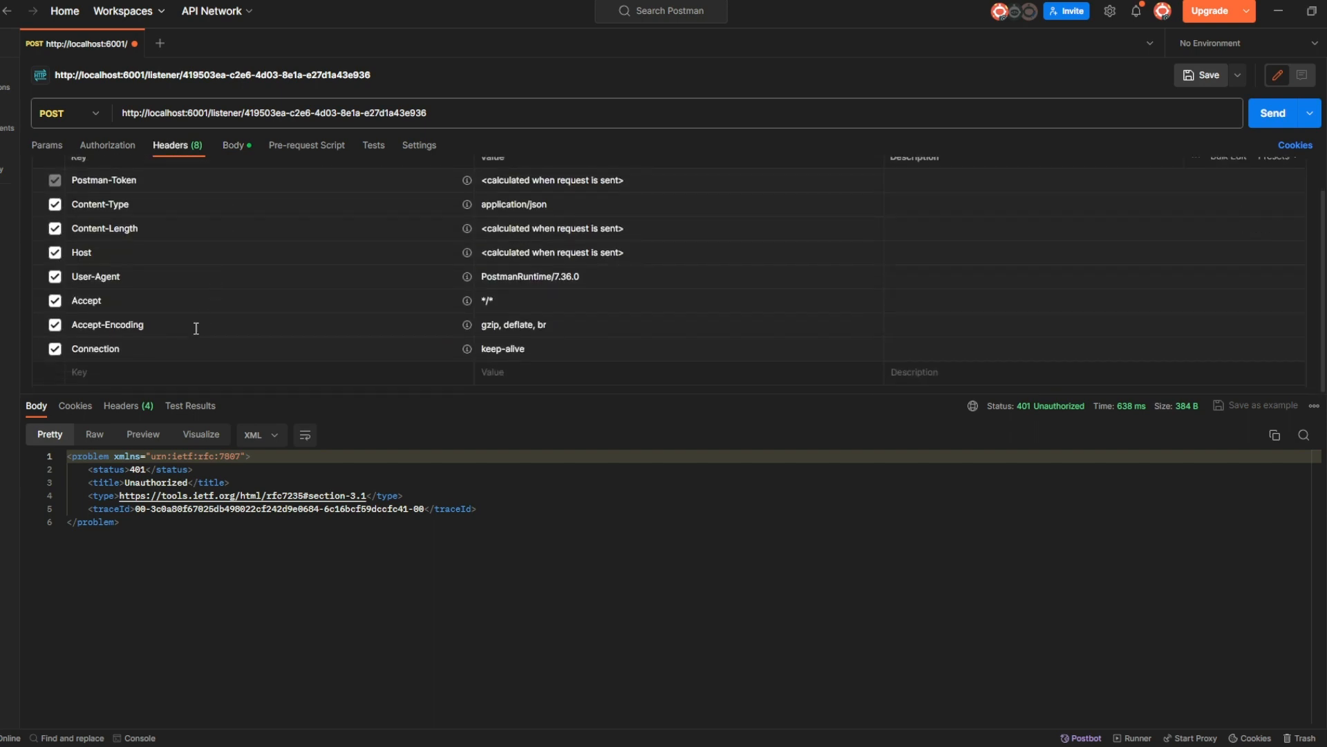
pyautogui.click(148, 378)
pyautogui.write('Authorization')
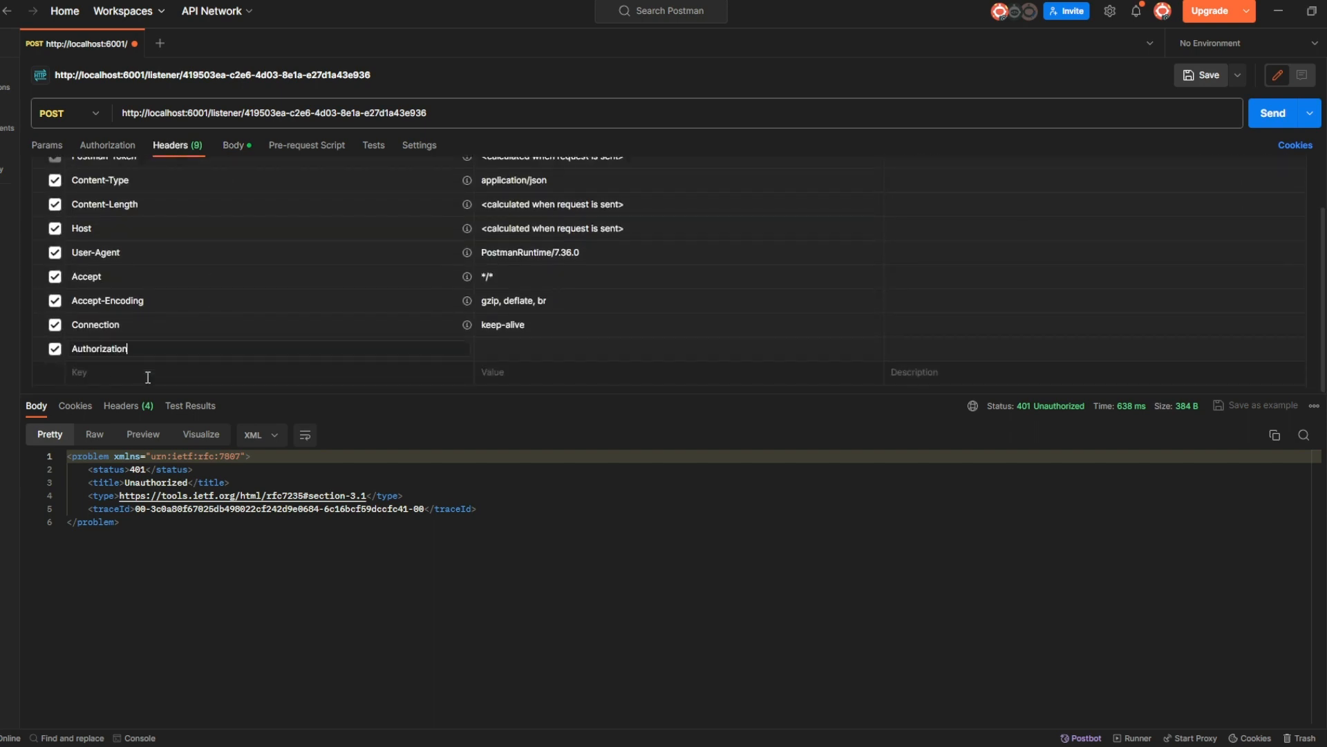
pyautogui.click(510, 347)
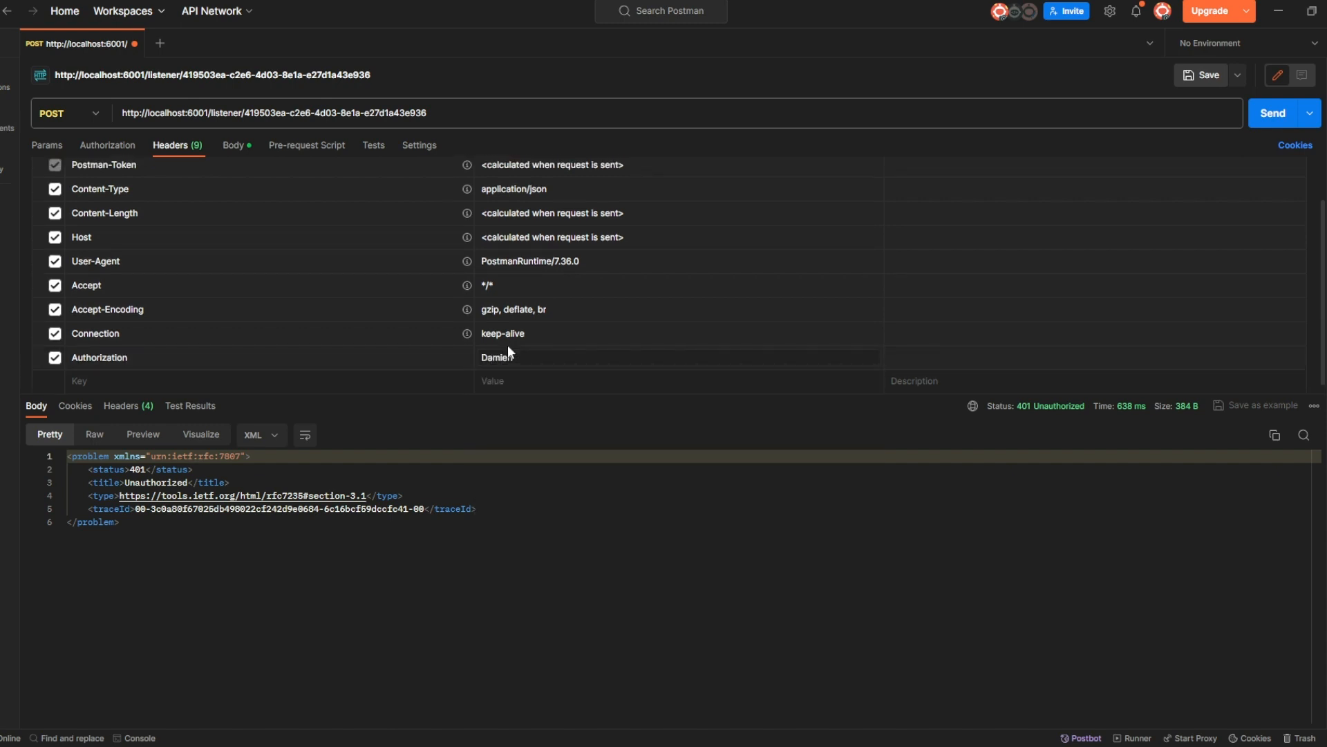
pyautogui.click(626, 580)
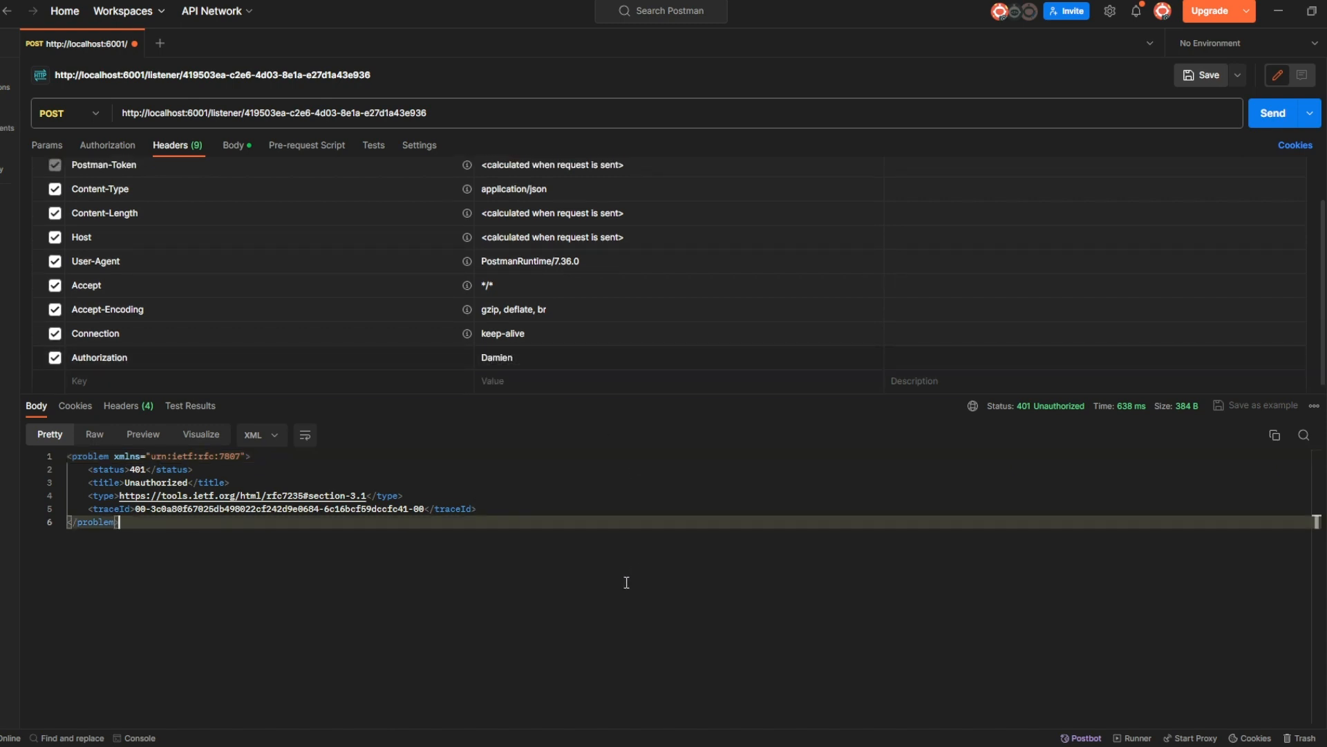
# Resend the single-document body to the listener, now getting 202 Accepted.
pyautogui.click(235, 146)
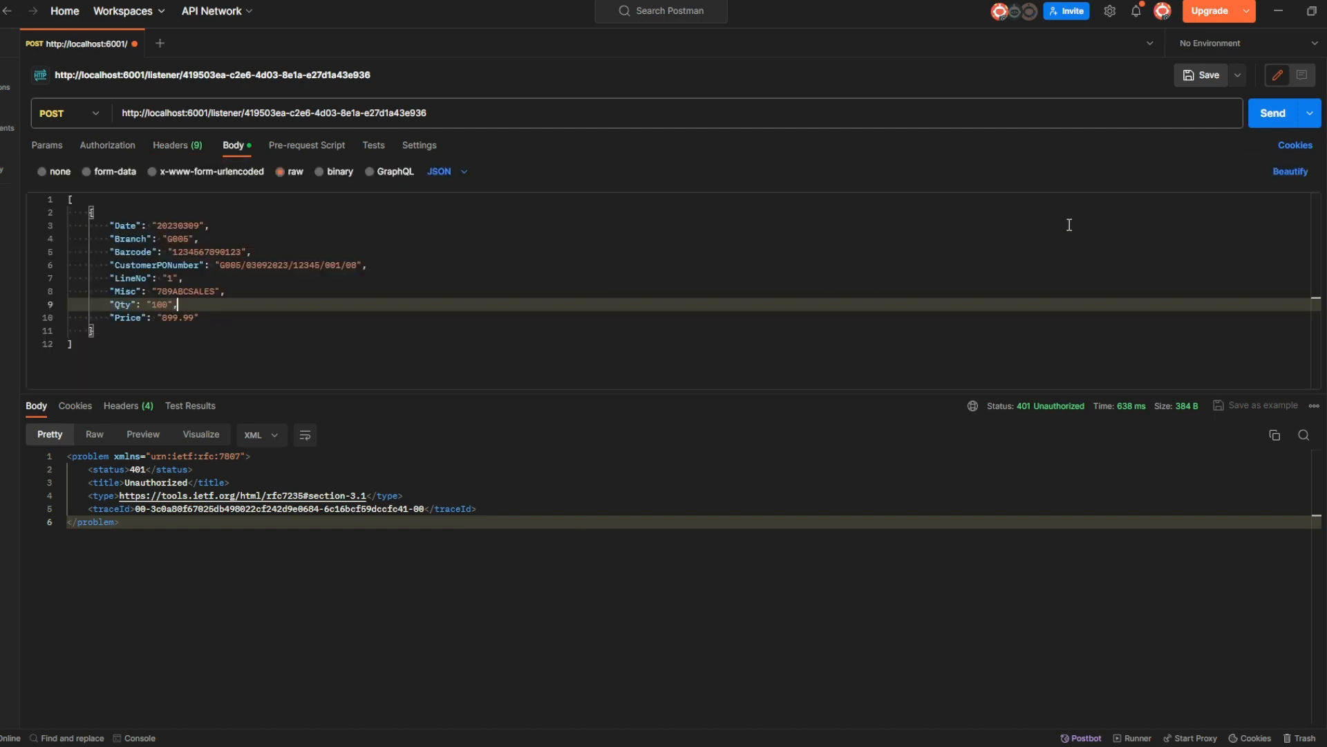
pyautogui.click(1272, 115)
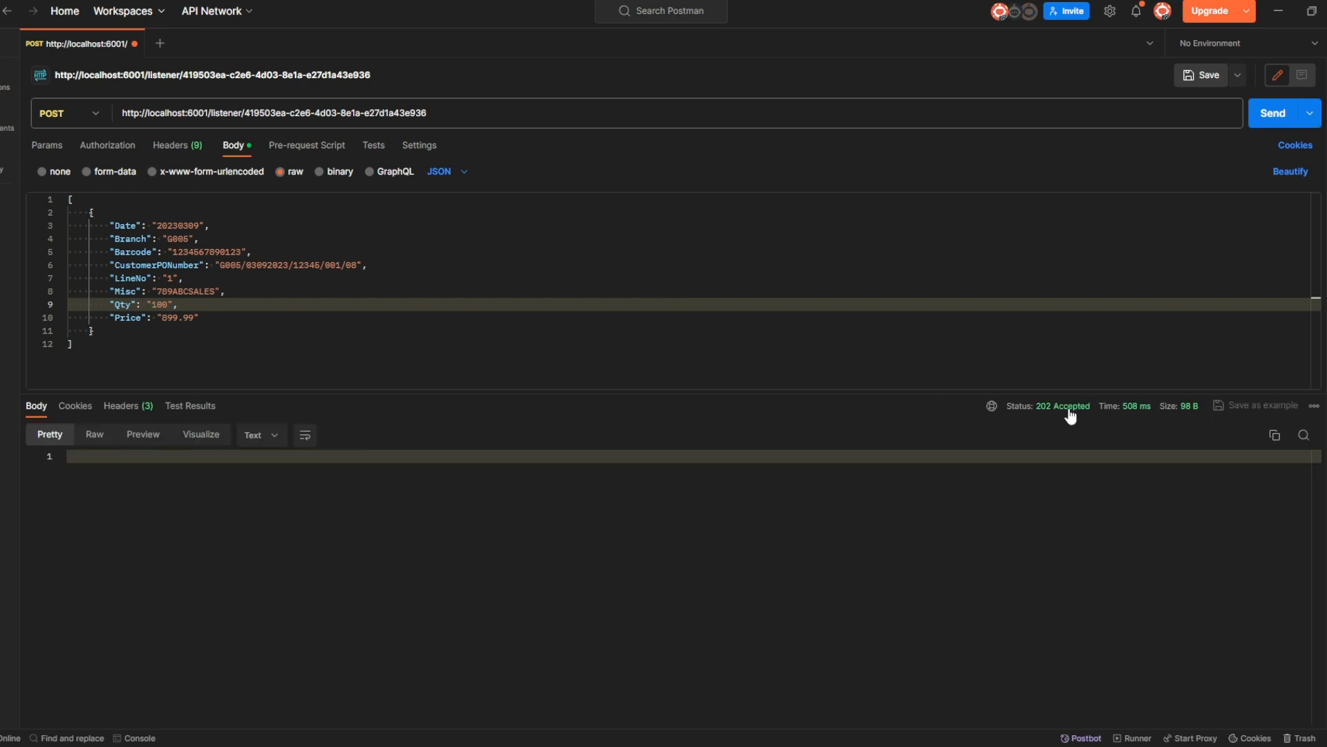
pyautogui.moveTo(1069, 416)
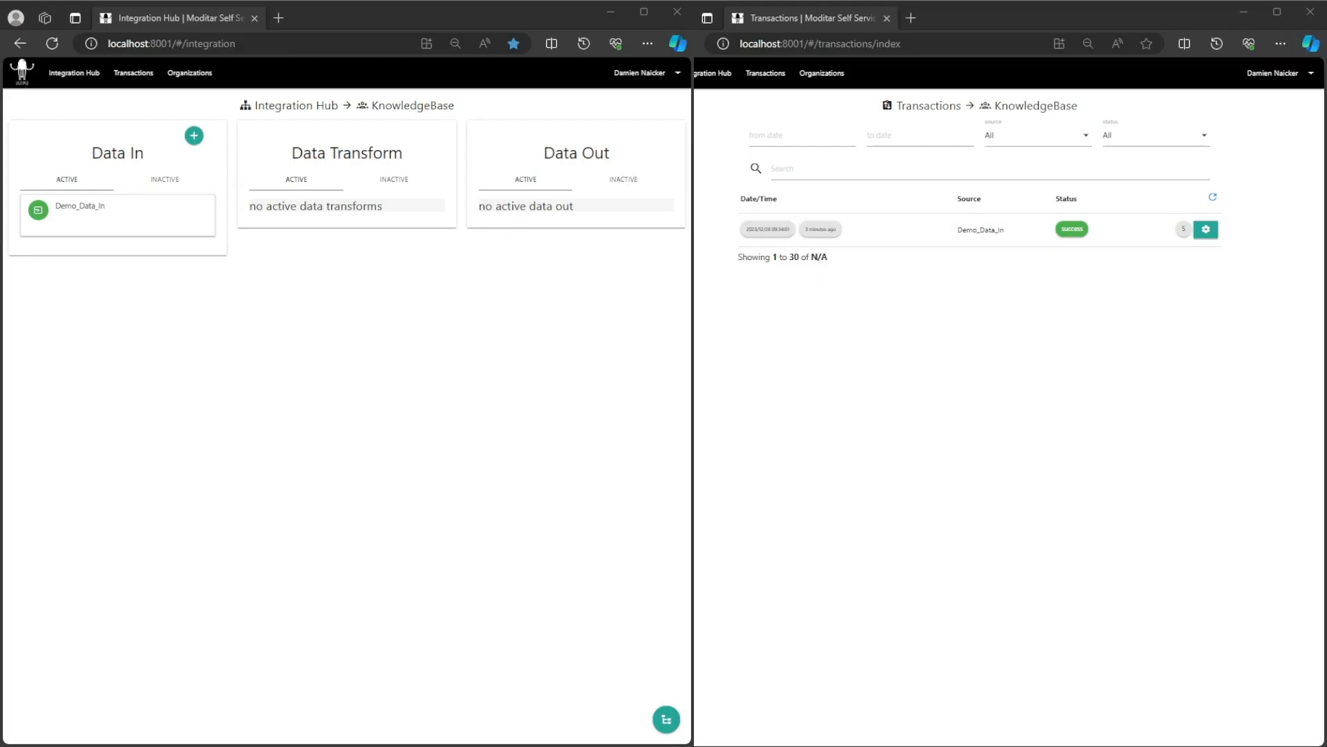
# Inspect the newest Demo_Data_In document ending in /08 and confirm its successful transaction, then return to Integration Hub.
pyautogui.click(1213, 197)
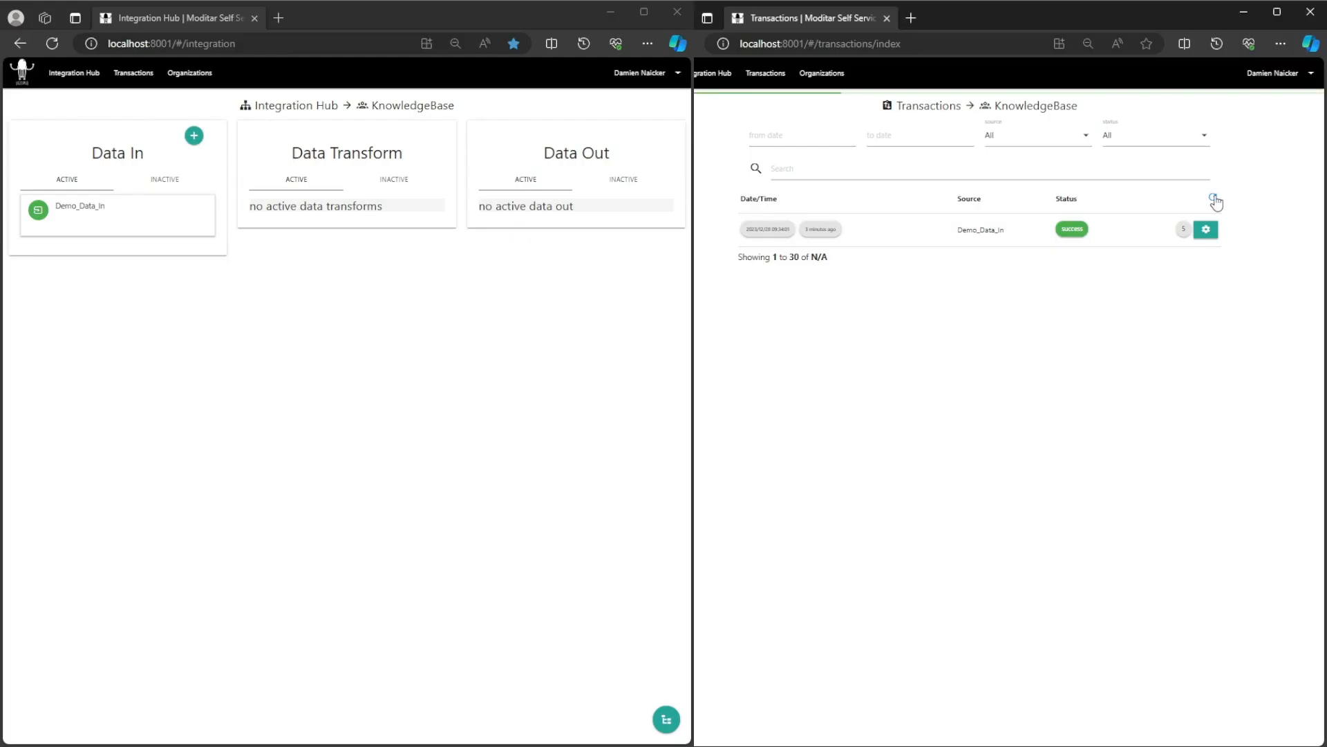
pyautogui.click(74, 210)
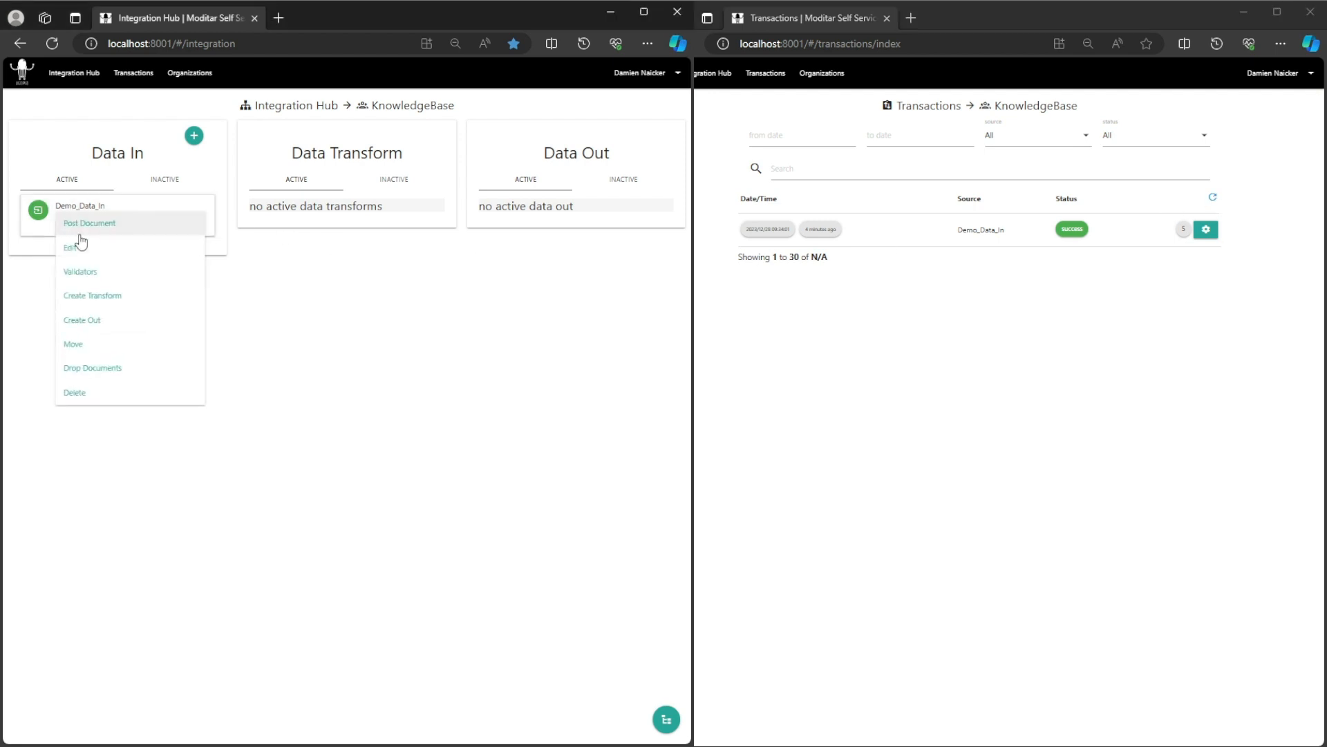
pyautogui.click(115, 302)
pyautogui.click(58, 166)
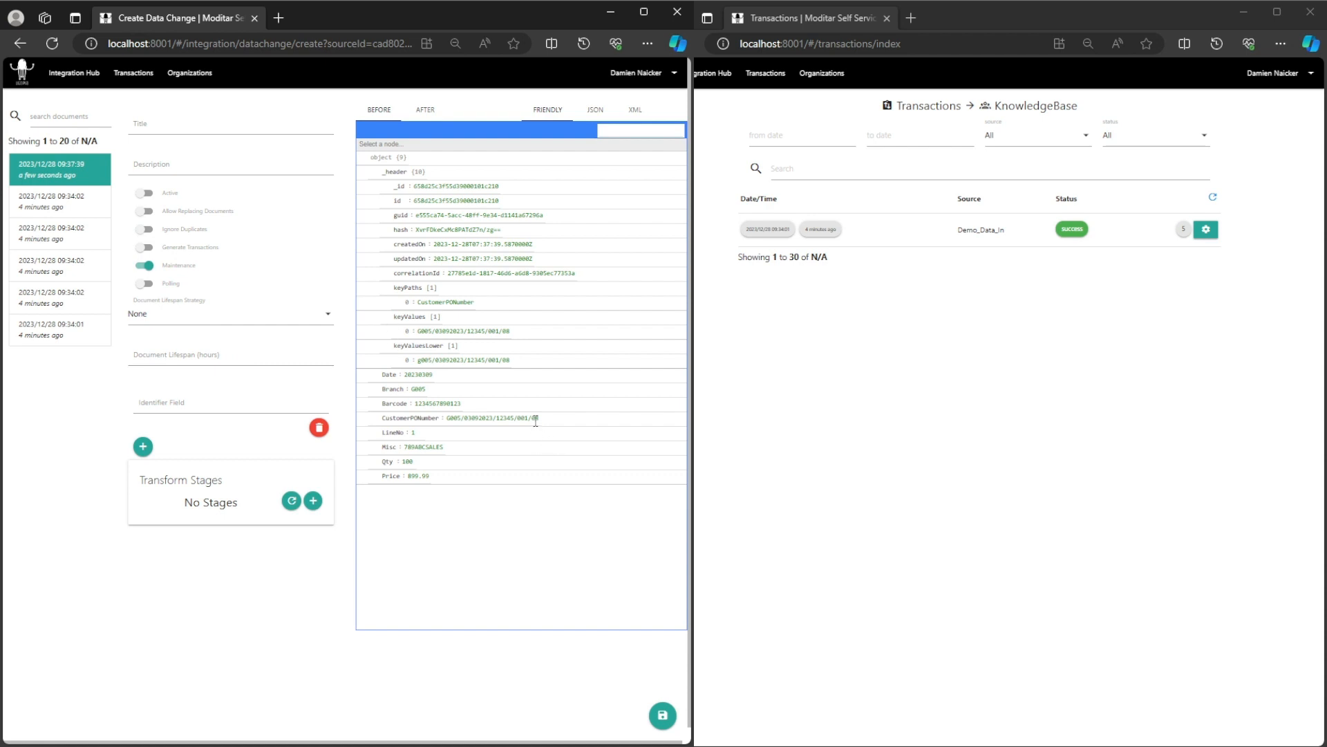
pyautogui.moveTo(532, 419); pyautogui.dragTo(540, 419)
pyautogui.click(574, 486)
pyautogui.click(1214, 198)
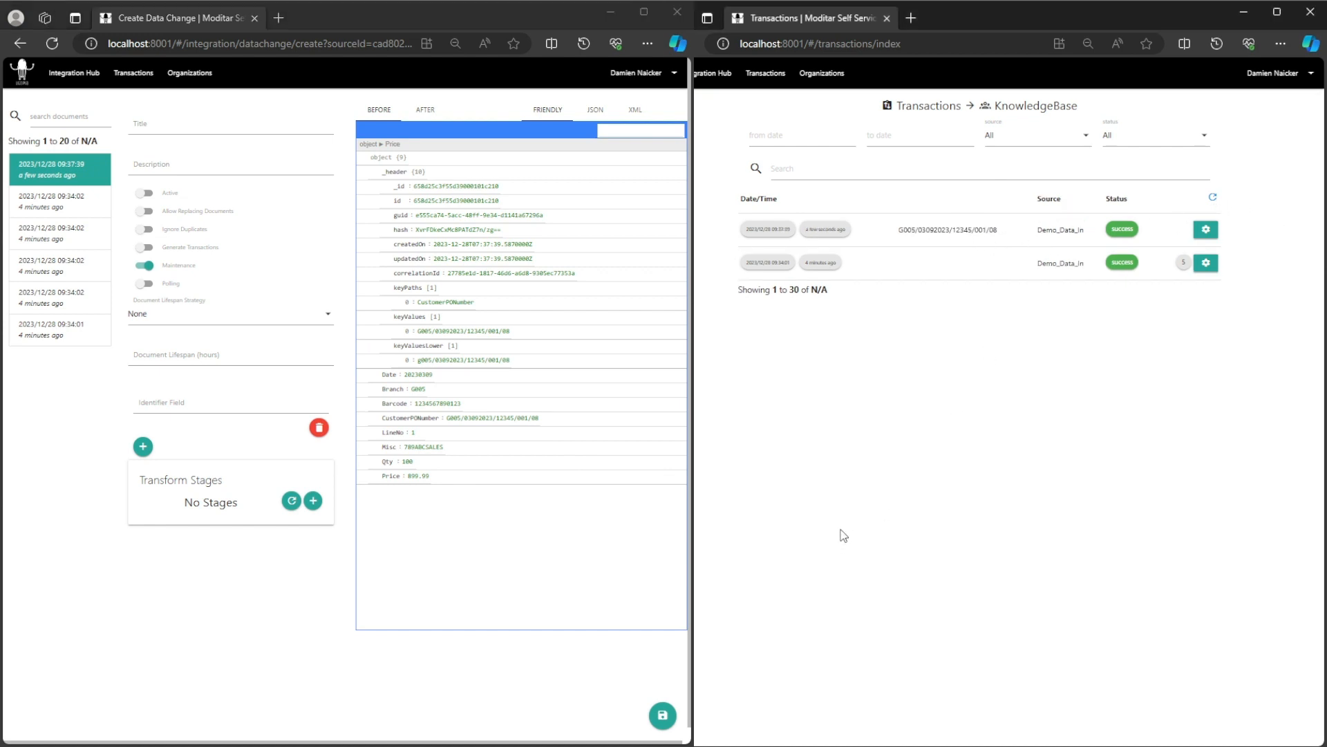
pyautogui.click(83, 79)
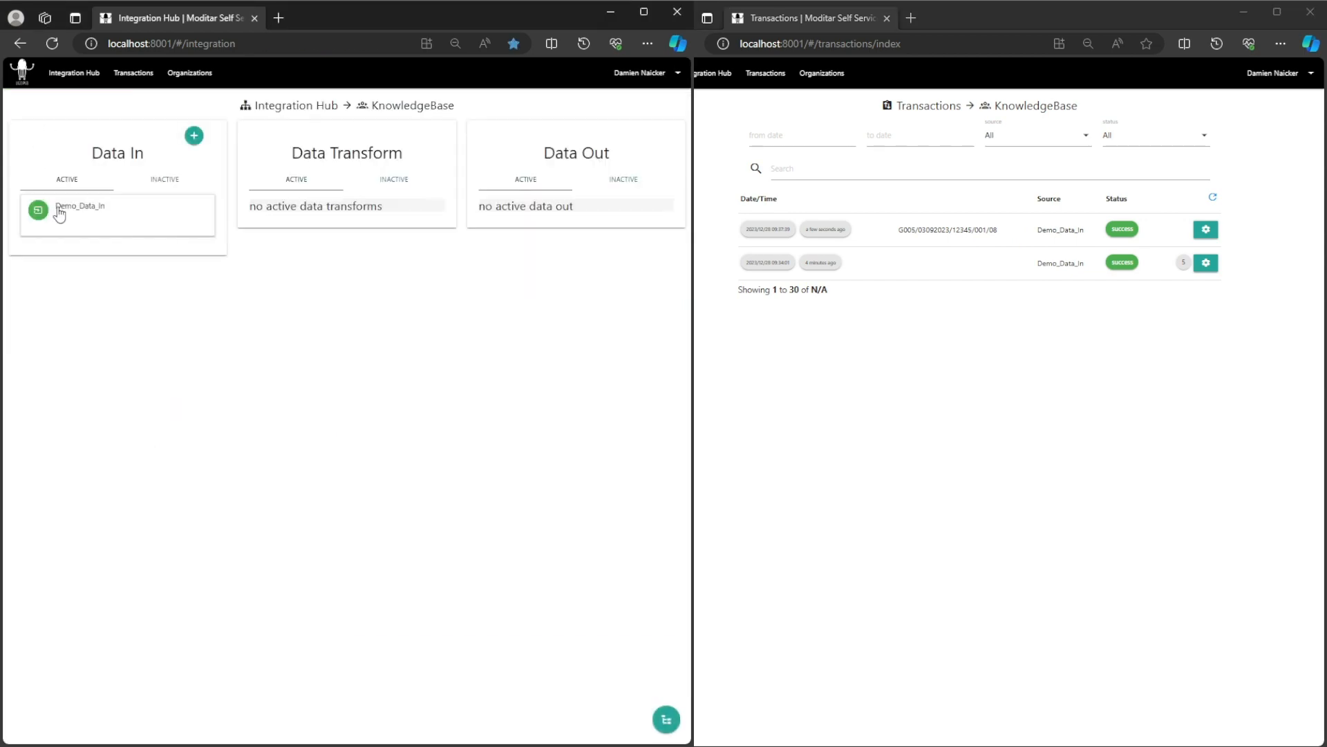
# Rename Demo_Data_In's Demo_Listener to Demo_Data_Capture in its listener details.
pyautogui.click(80, 211)
pyautogui.click(70, 248)
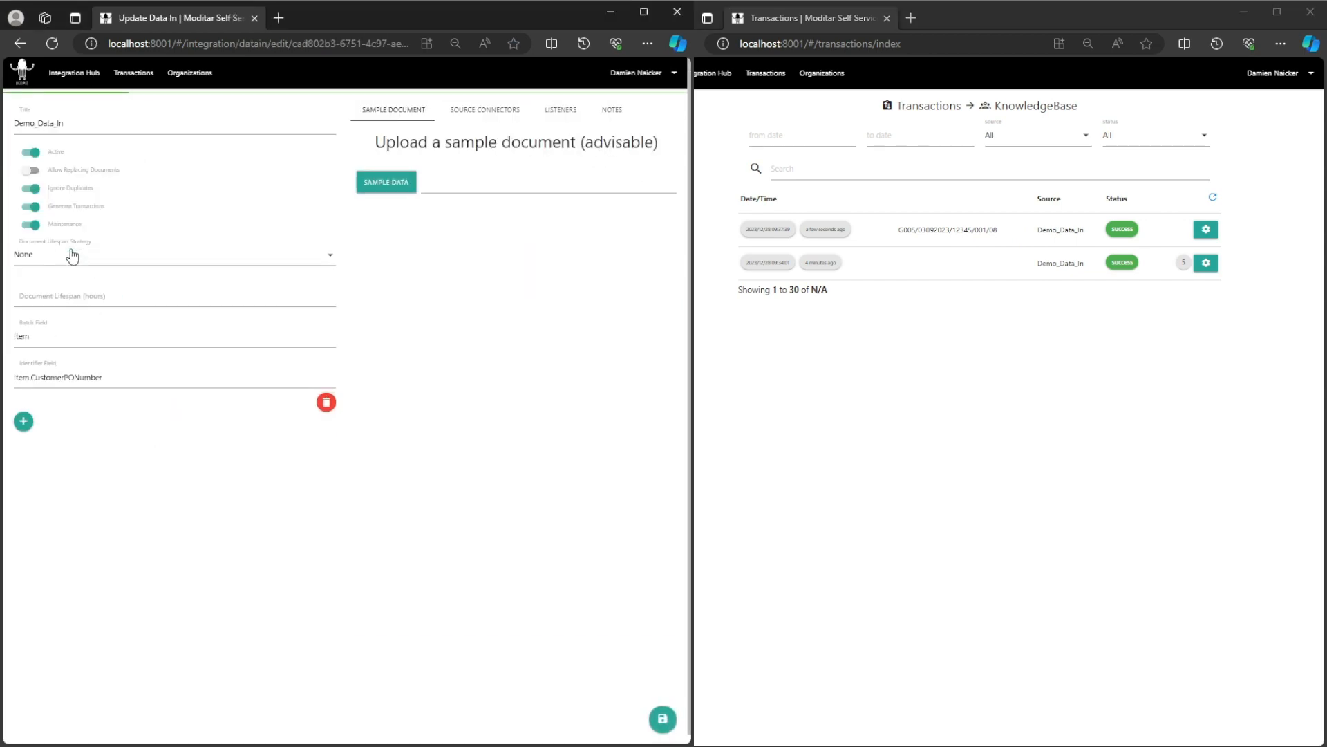
pyautogui.click(560, 111)
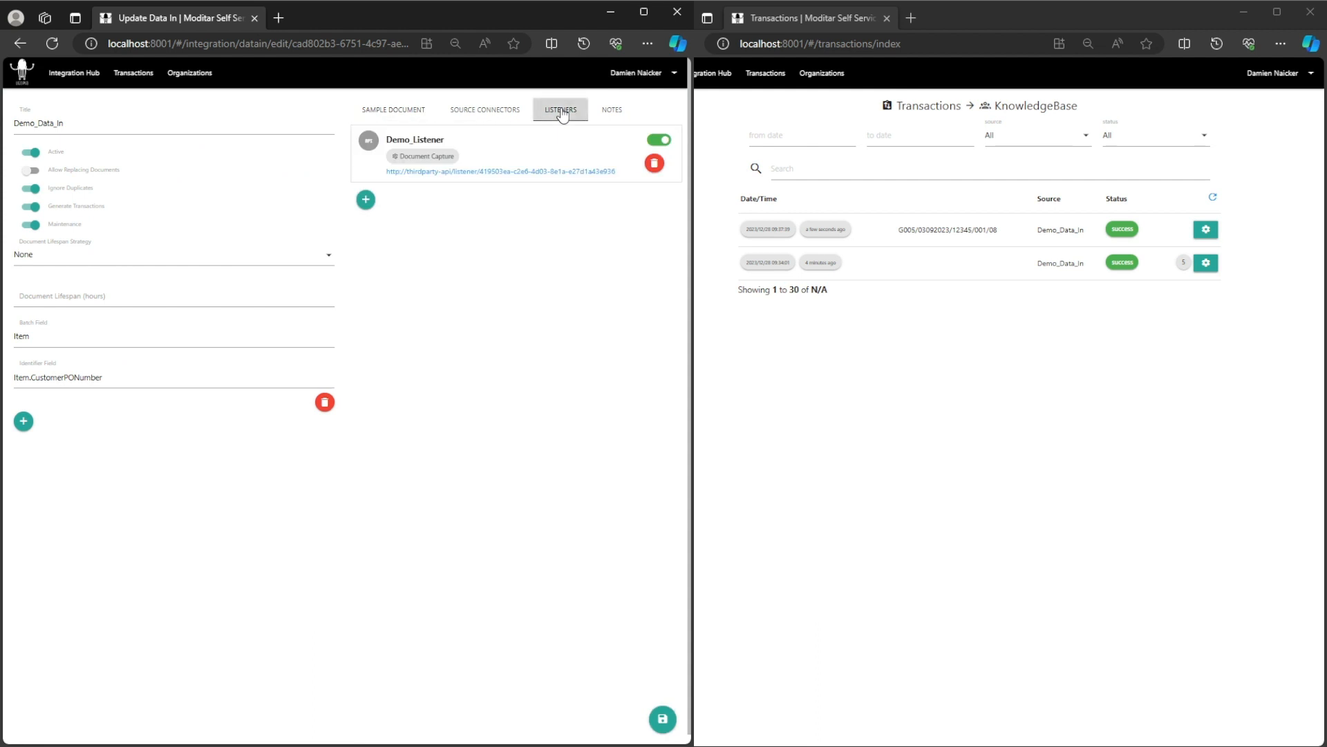
pyautogui.click(530, 143)
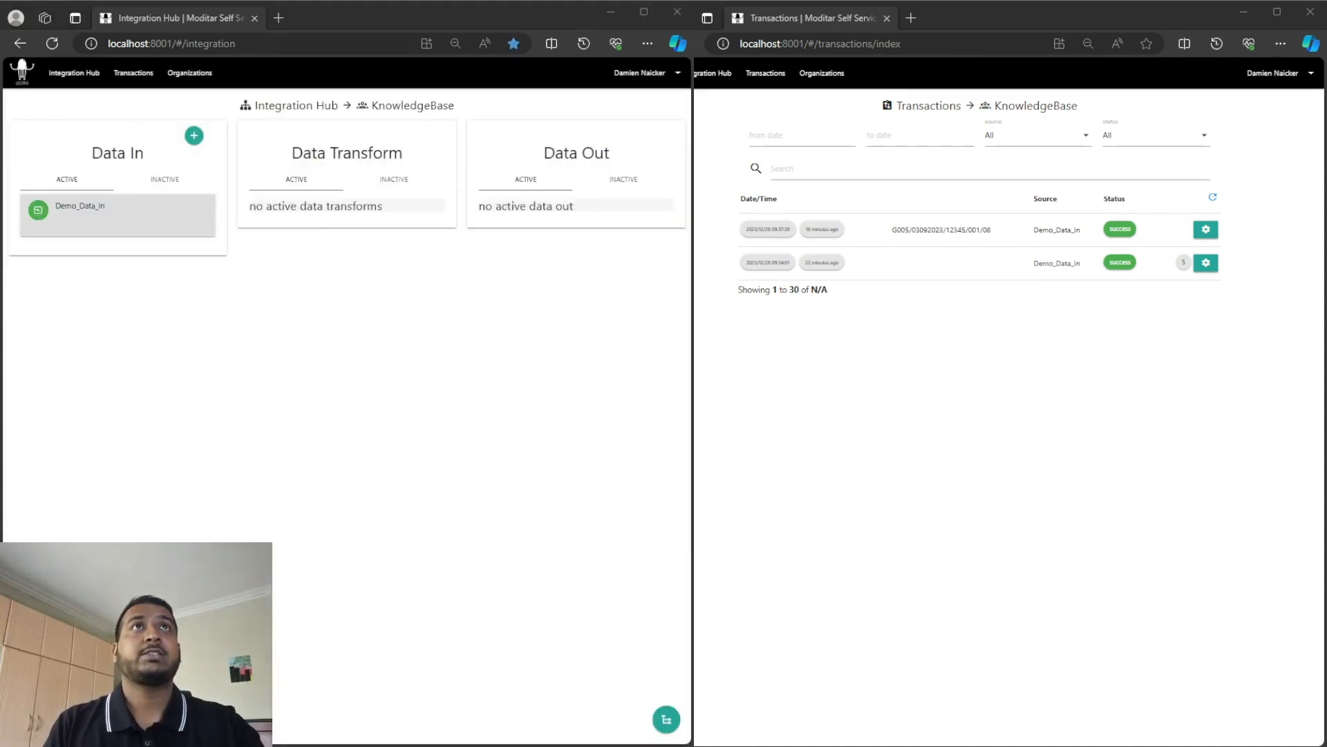
# Reopen Demo_Data_In's listeners and start a new listener with a fresh endpoint URL.
pyautogui.click(83, 218)
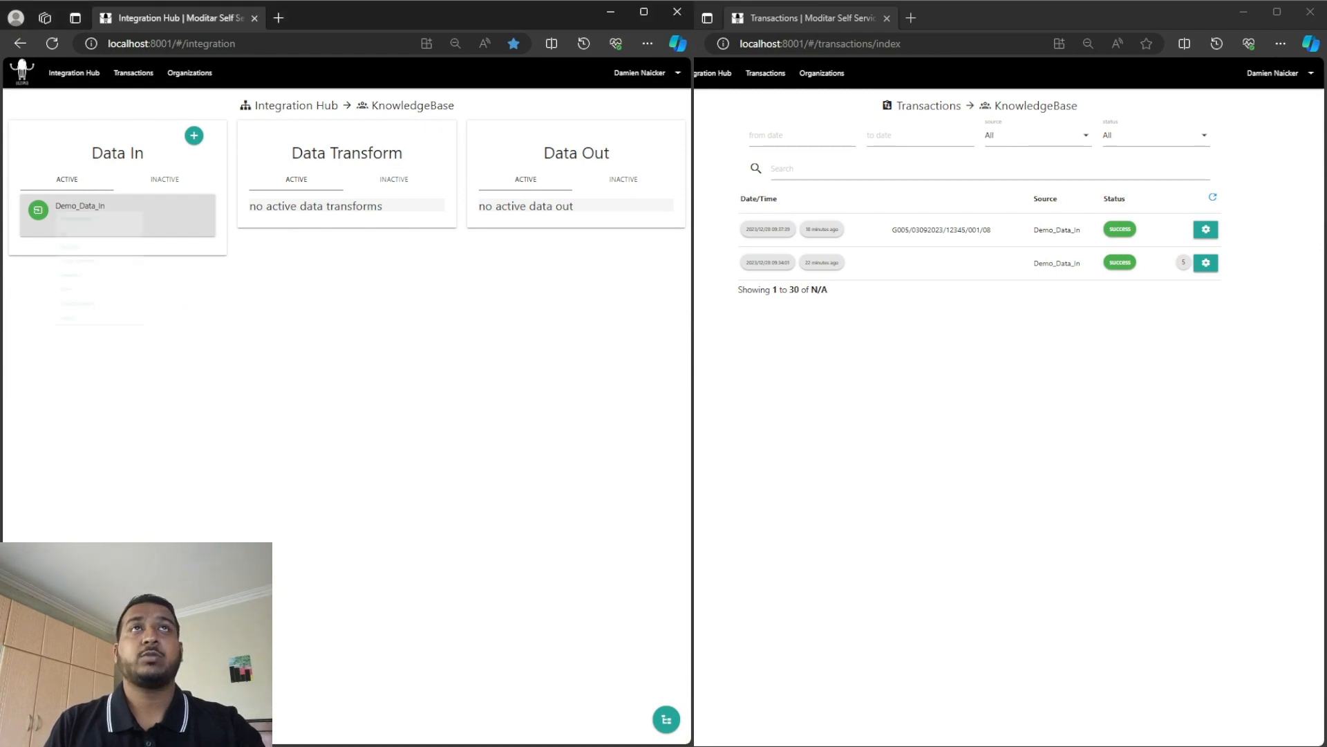
pyautogui.click(85, 250)
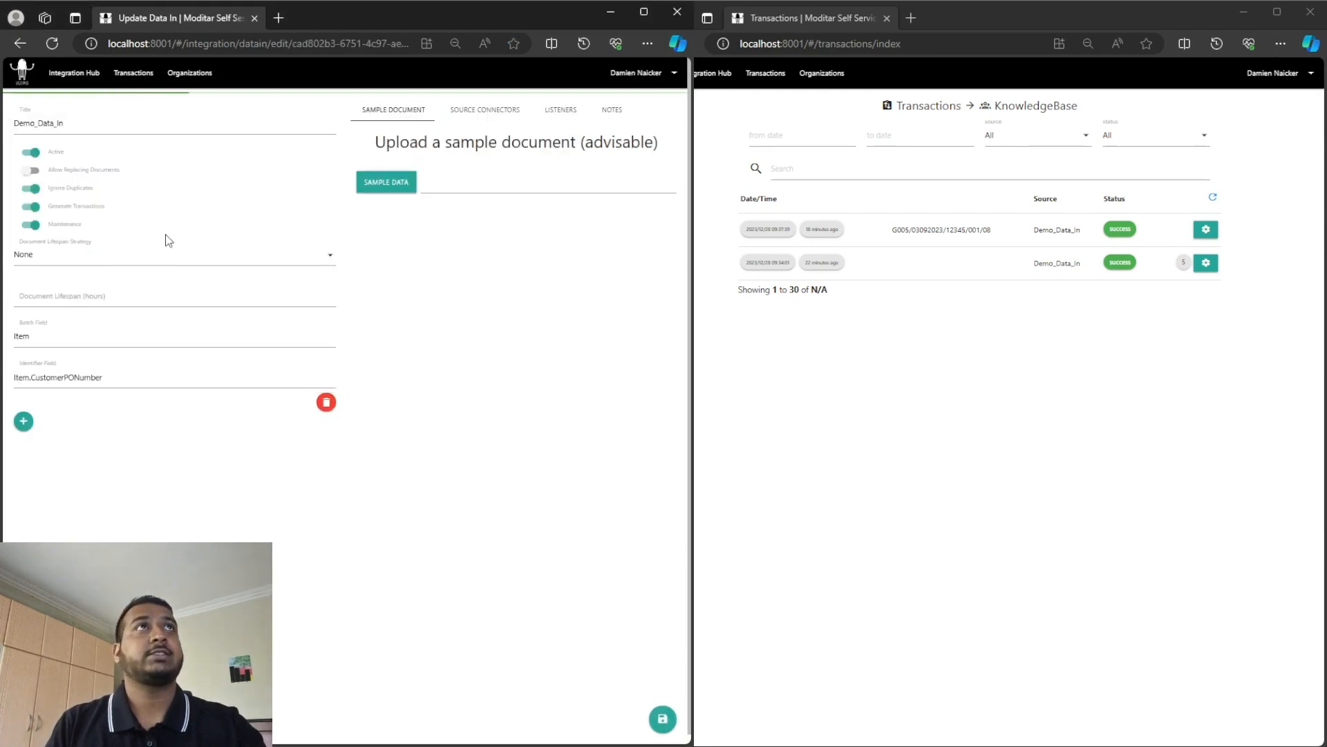
pyautogui.click(561, 112)
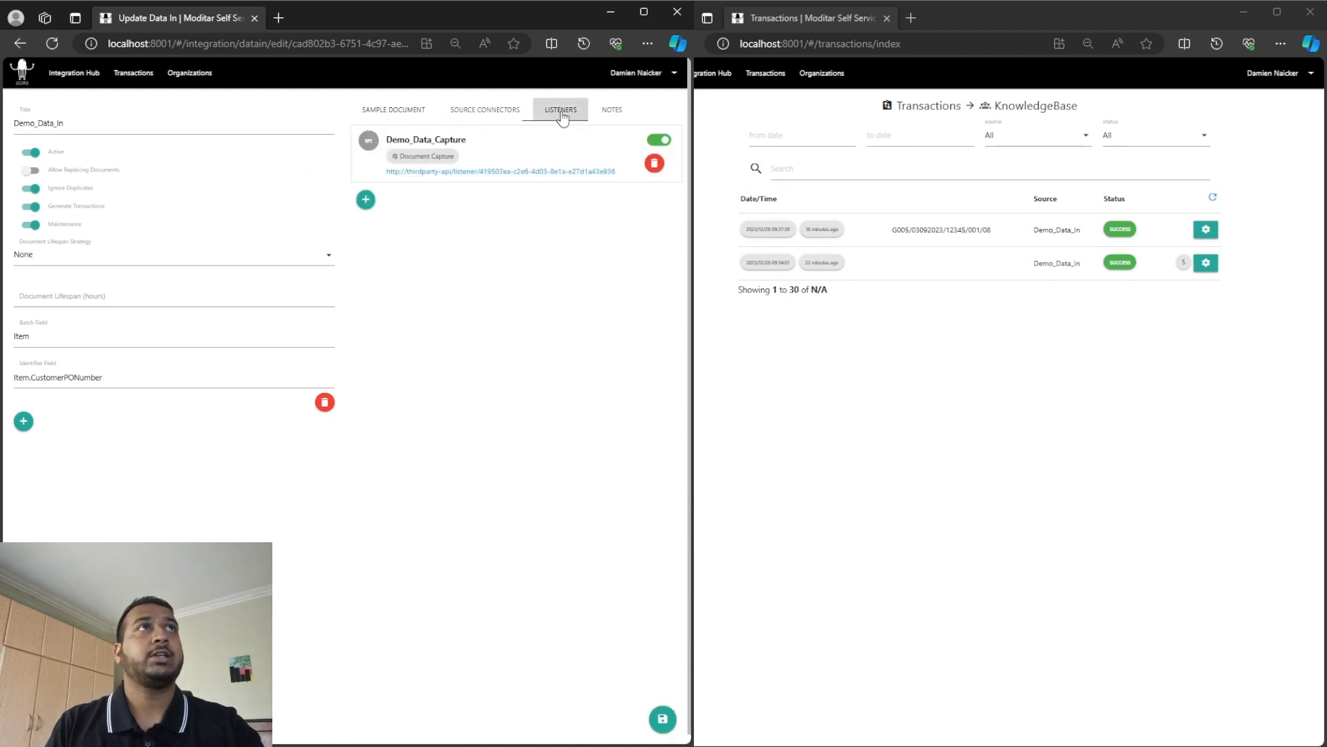
pyautogui.click(366, 201)
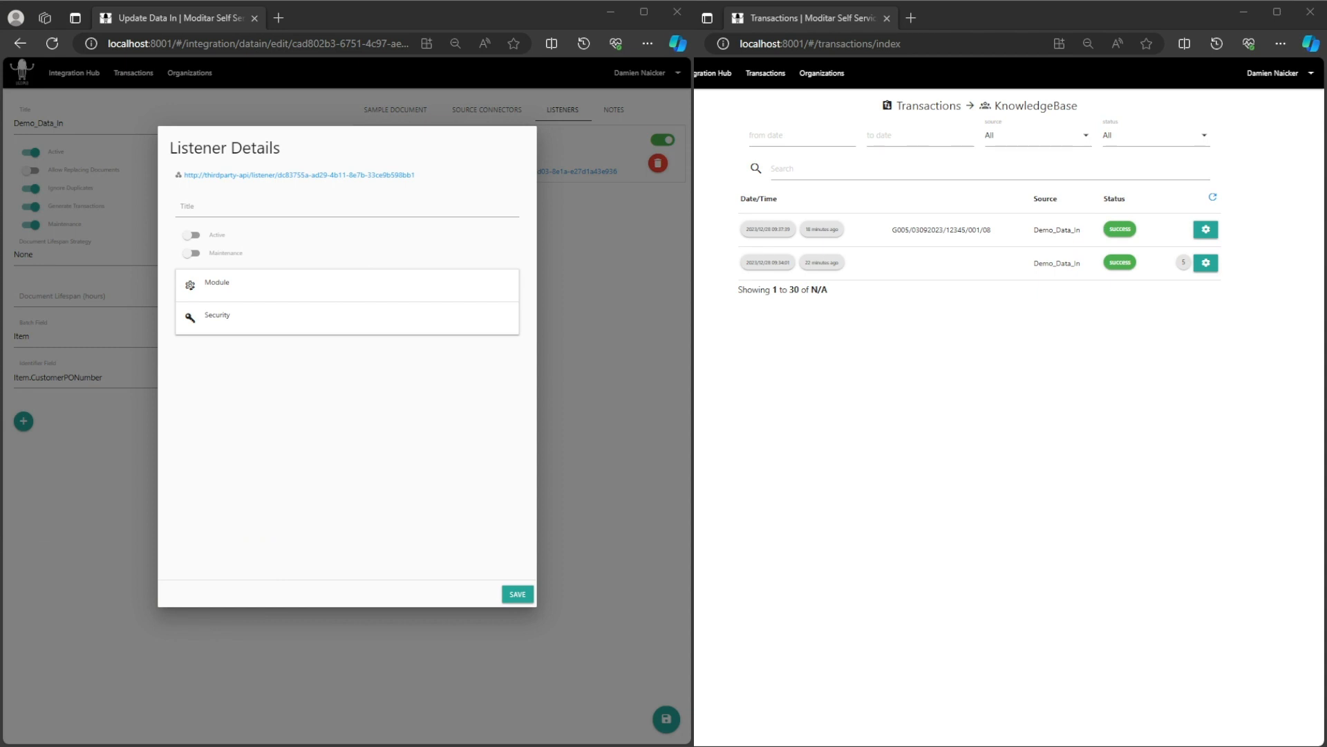
# Create listener Demo_Document_Query_External, Active and Maintenance on, module Document Query (External), and save Demo_Data_In.
pyautogui.click(222, 204)
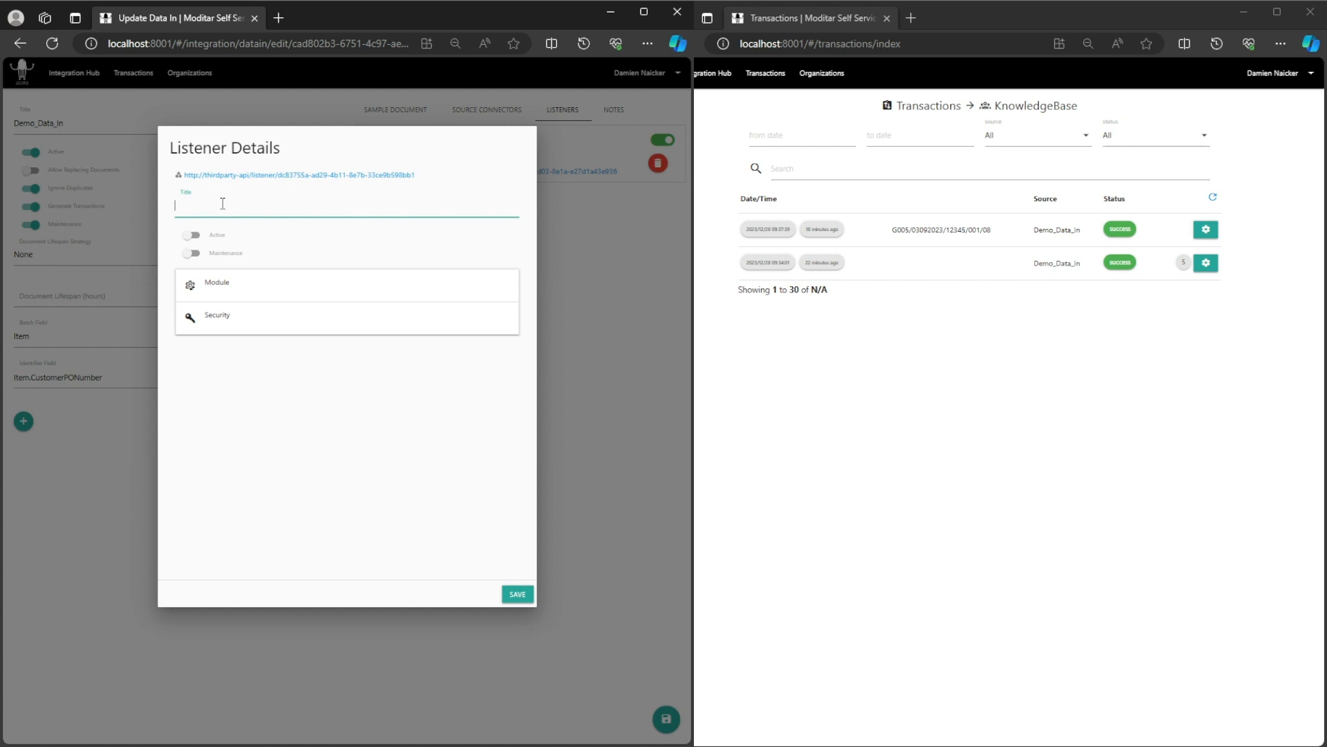
pyautogui.write('Demo_Document_Query_External')
pyautogui.click(192, 235)
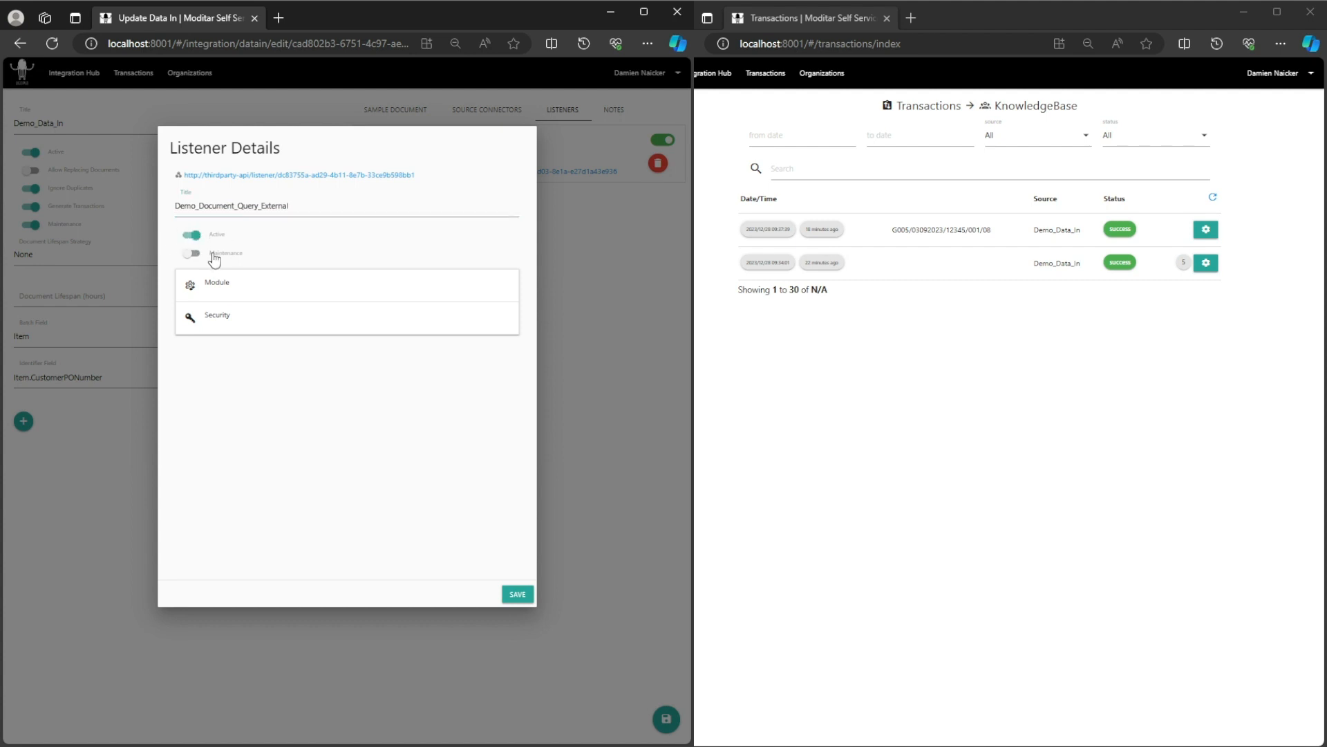
pyautogui.click(196, 255)
pyautogui.click(257, 290)
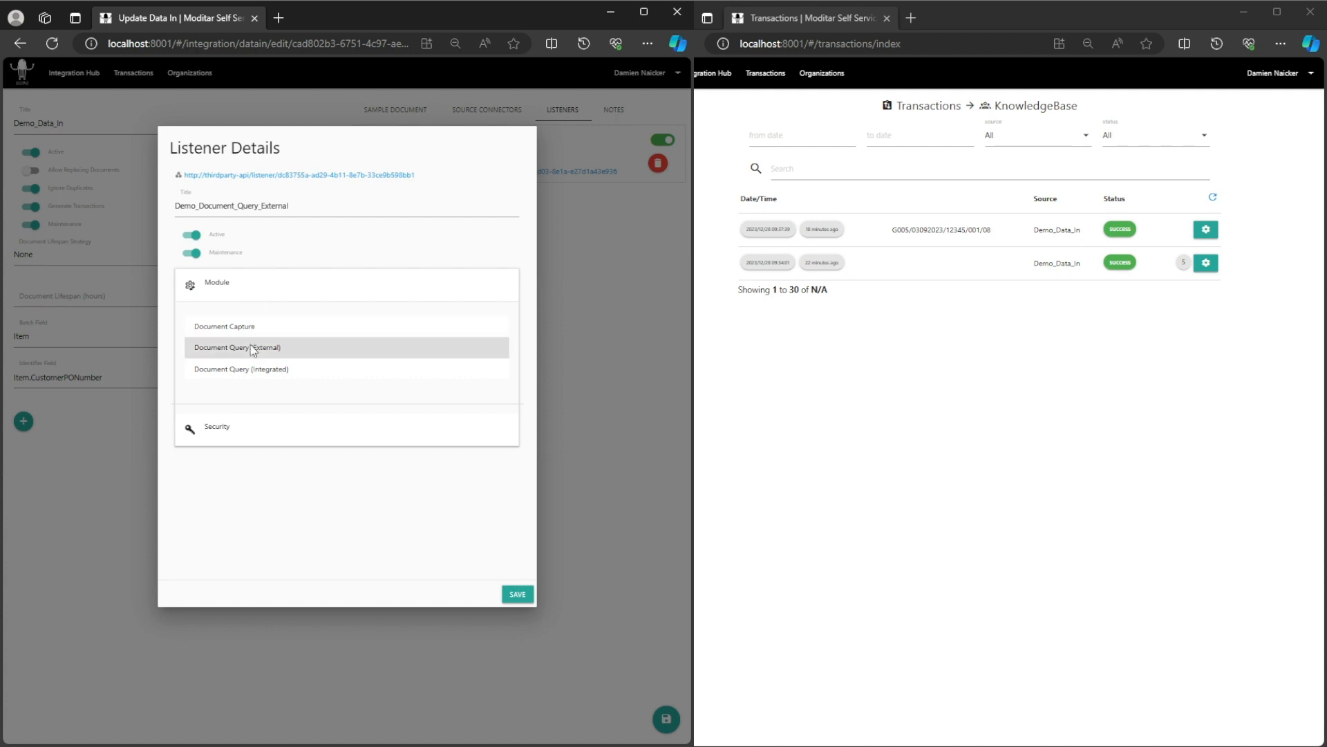
pyautogui.click(254, 345)
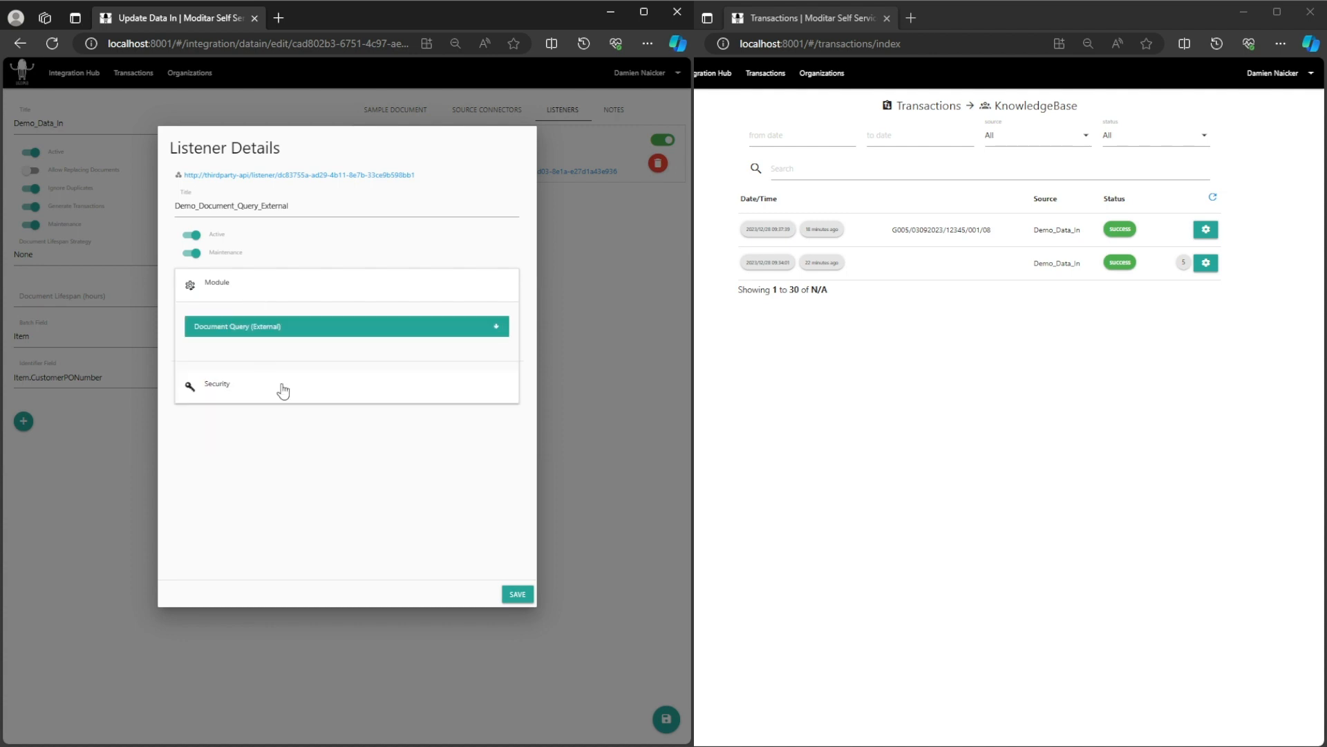
pyautogui.click(520, 595)
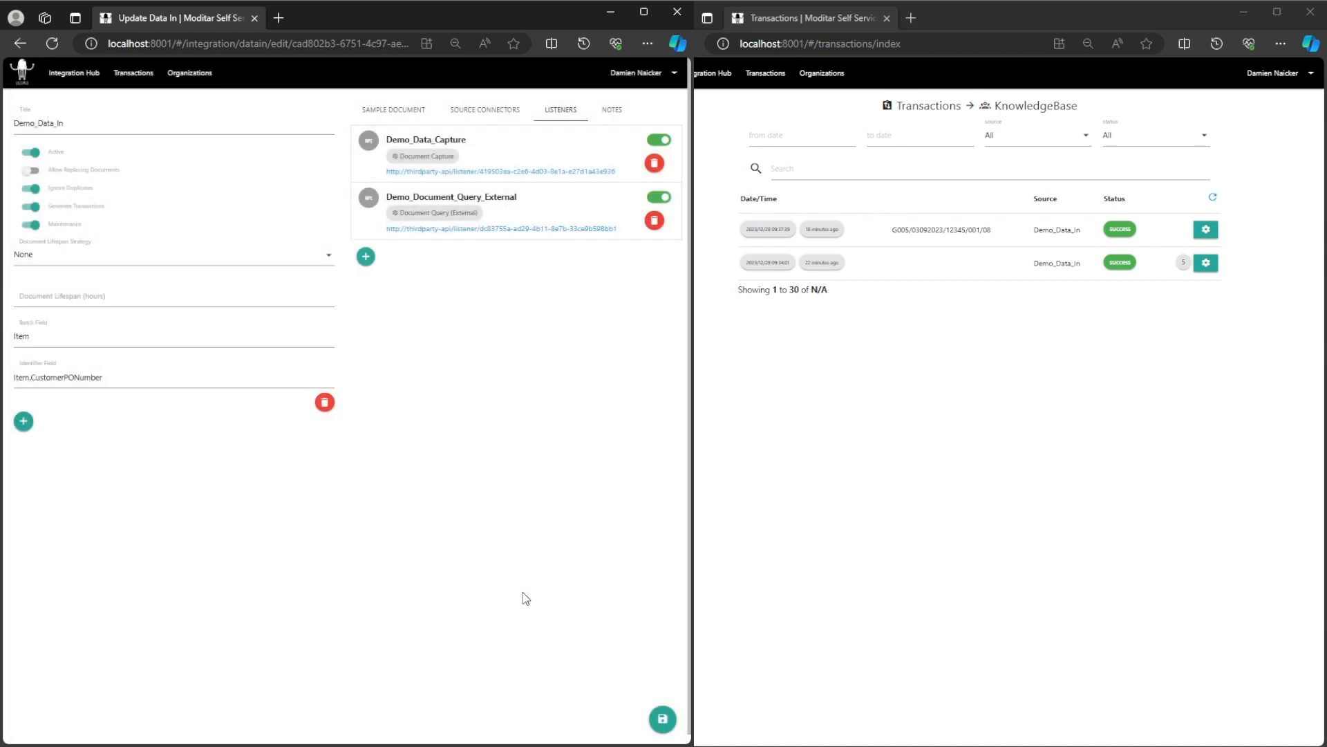
pyautogui.click(664, 719)
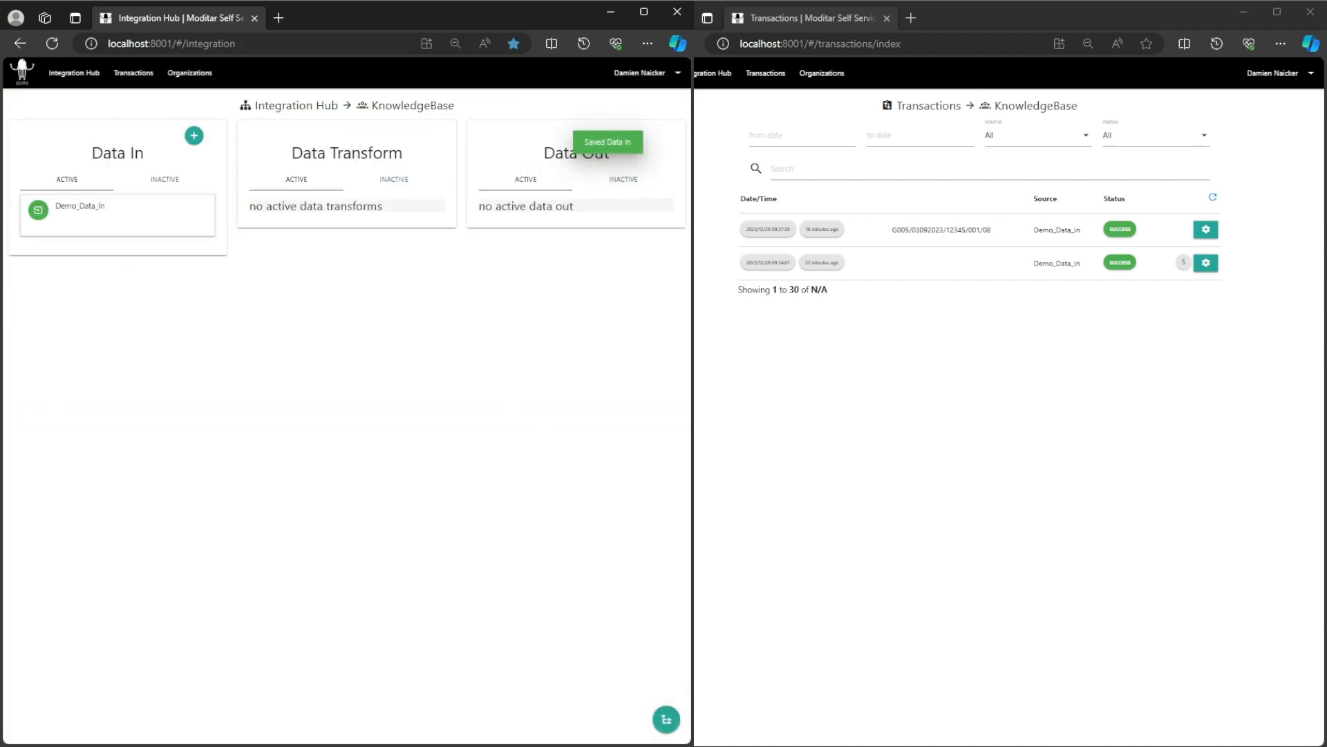
# Reopen Demo_Data_In's listeners, showing Demo_Data_Capture and Demo_Document_Query_External both switched on.
pyautogui.click(104, 207)
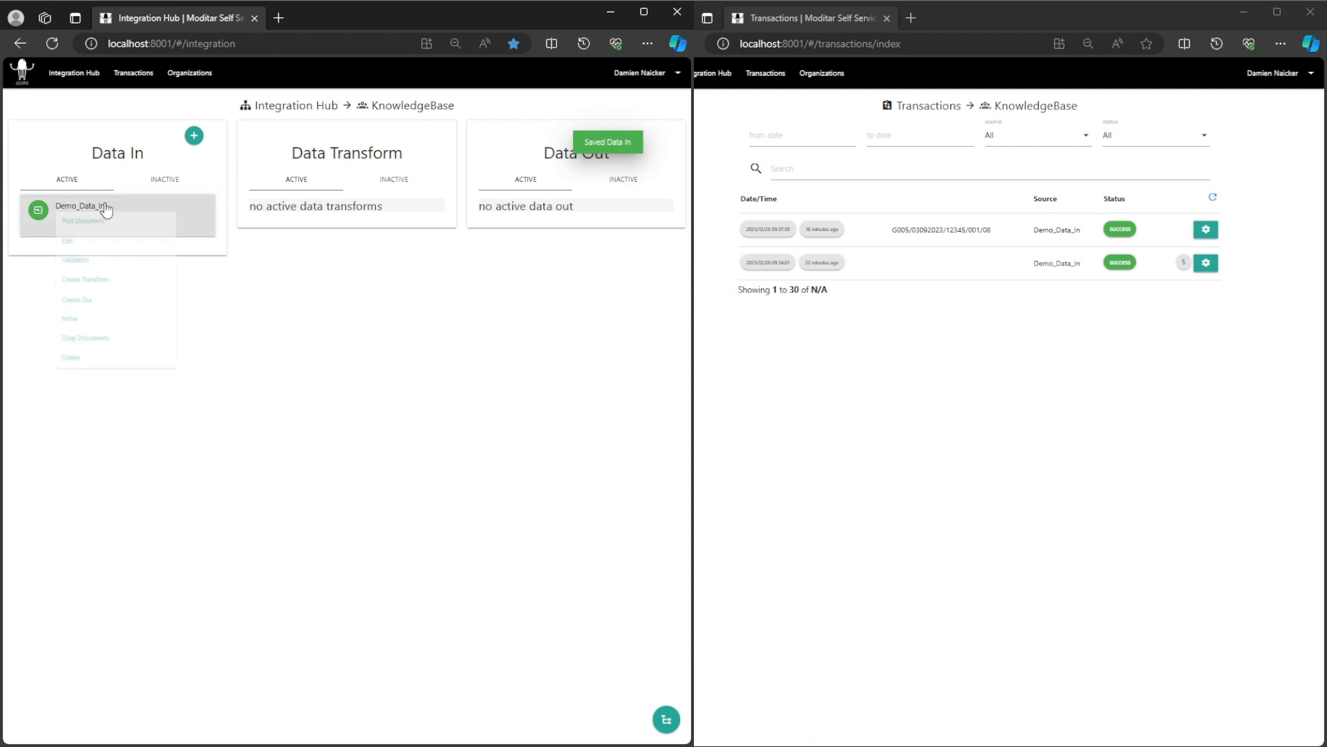
pyautogui.click(90, 251)
pyautogui.click(559, 112)
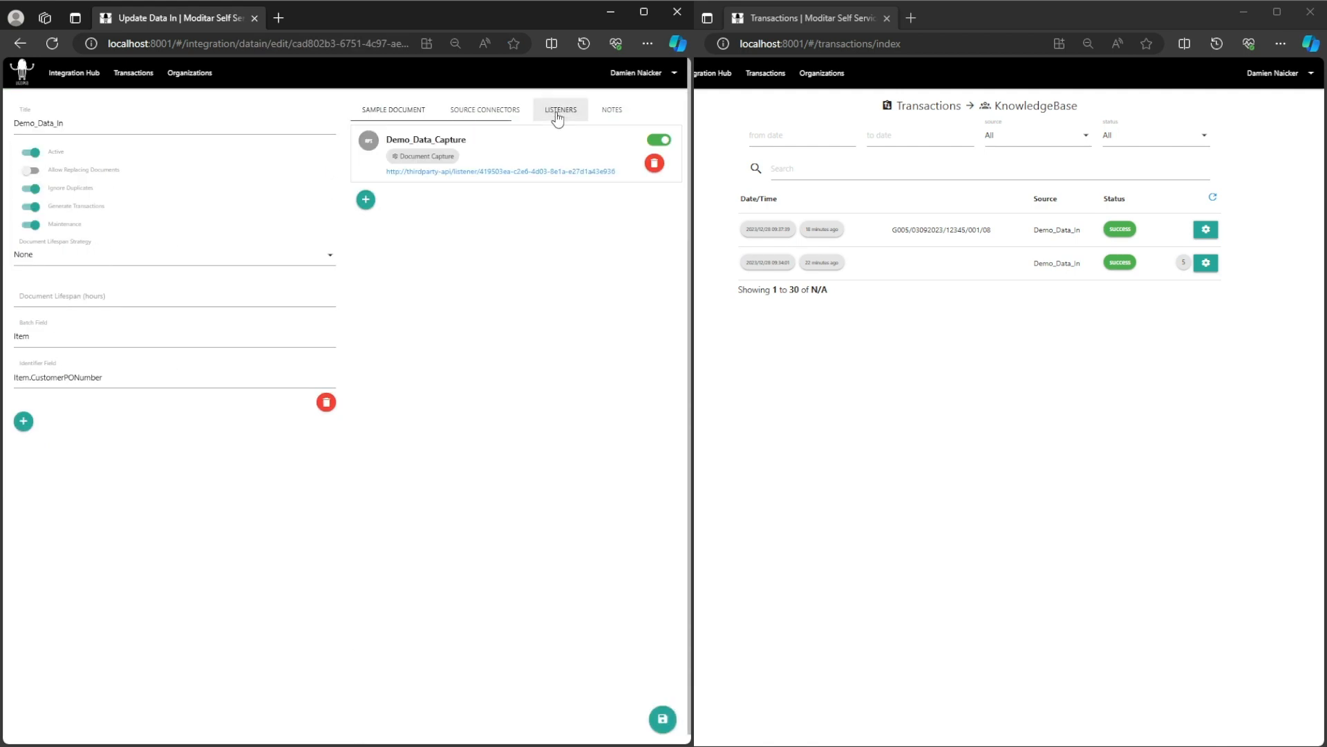
pyautogui.click(51, 43)
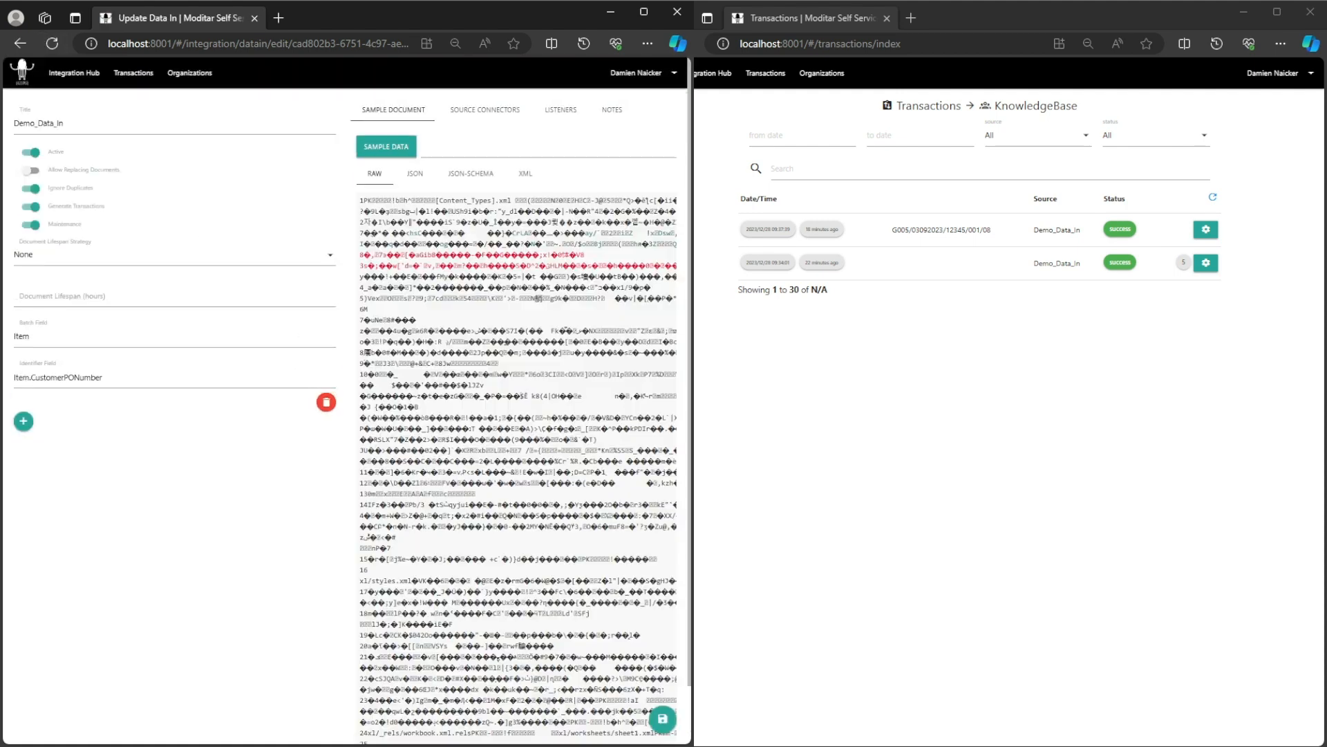
pyautogui.hotkey('alt', 'Tab')
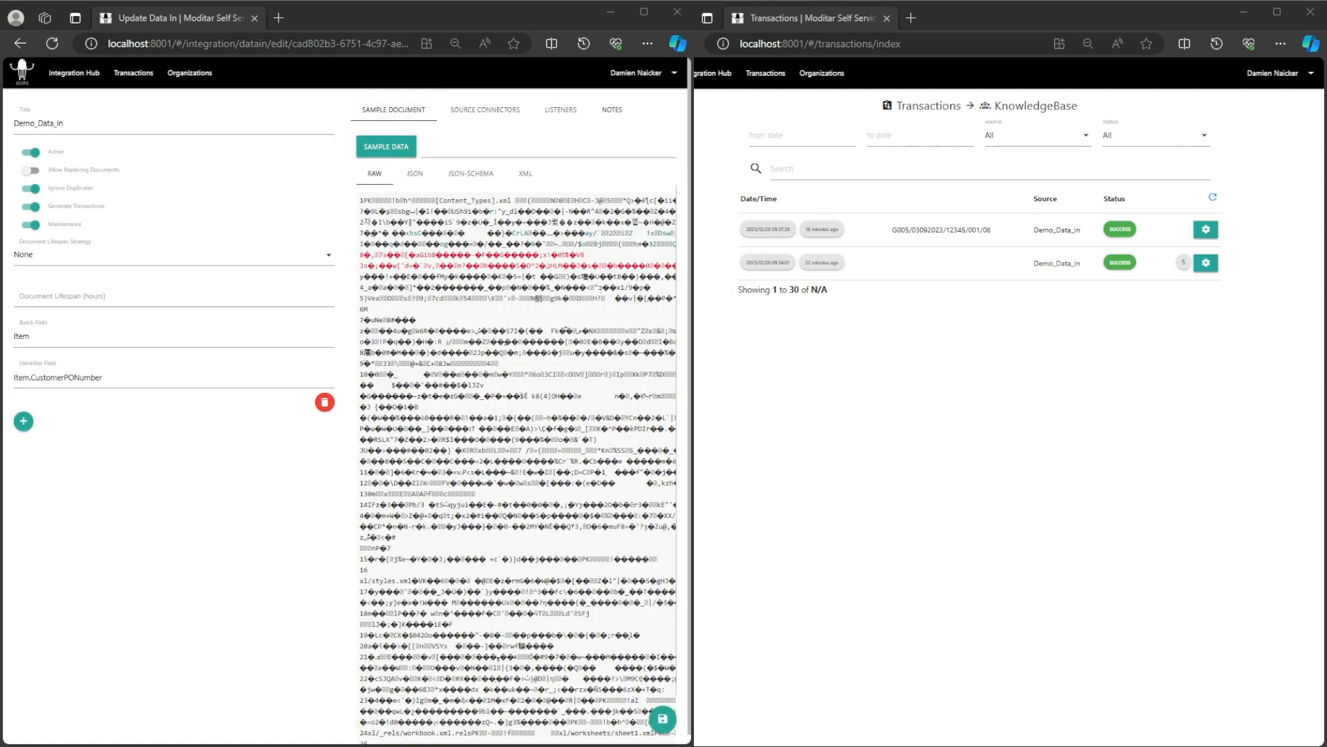
pyautogui.click(560, 109)
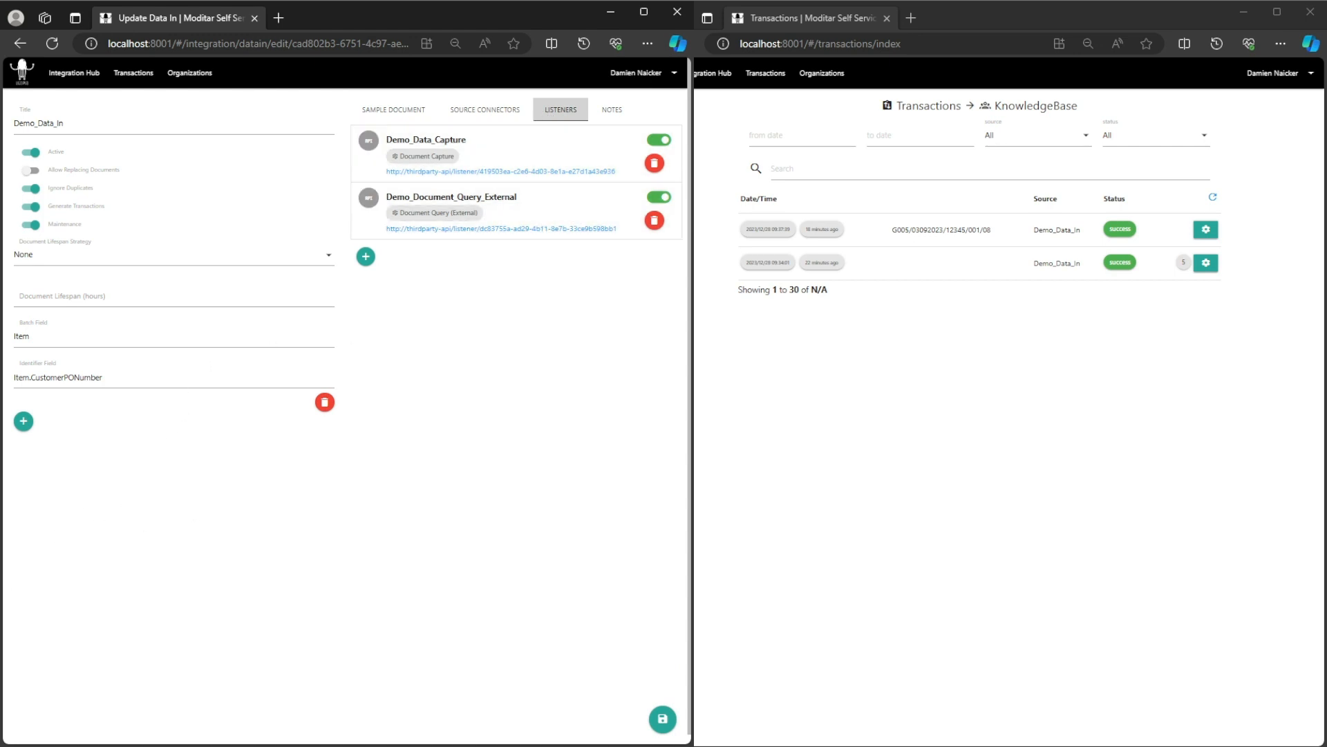
pyautogui.hotkey('alt', 'Tab')
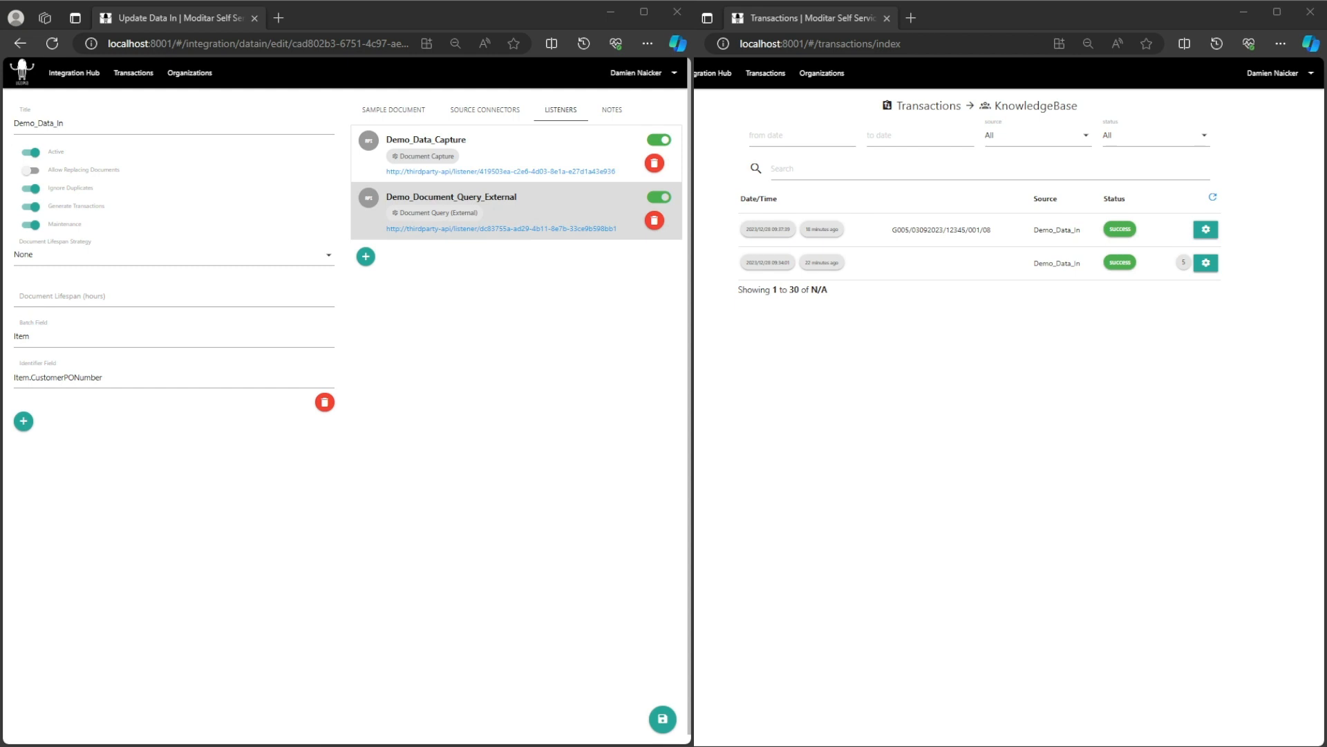
# Copy the Demo_Document_Query_External listener URL and start a new Postman request.
pyautogui.click(550, 230)
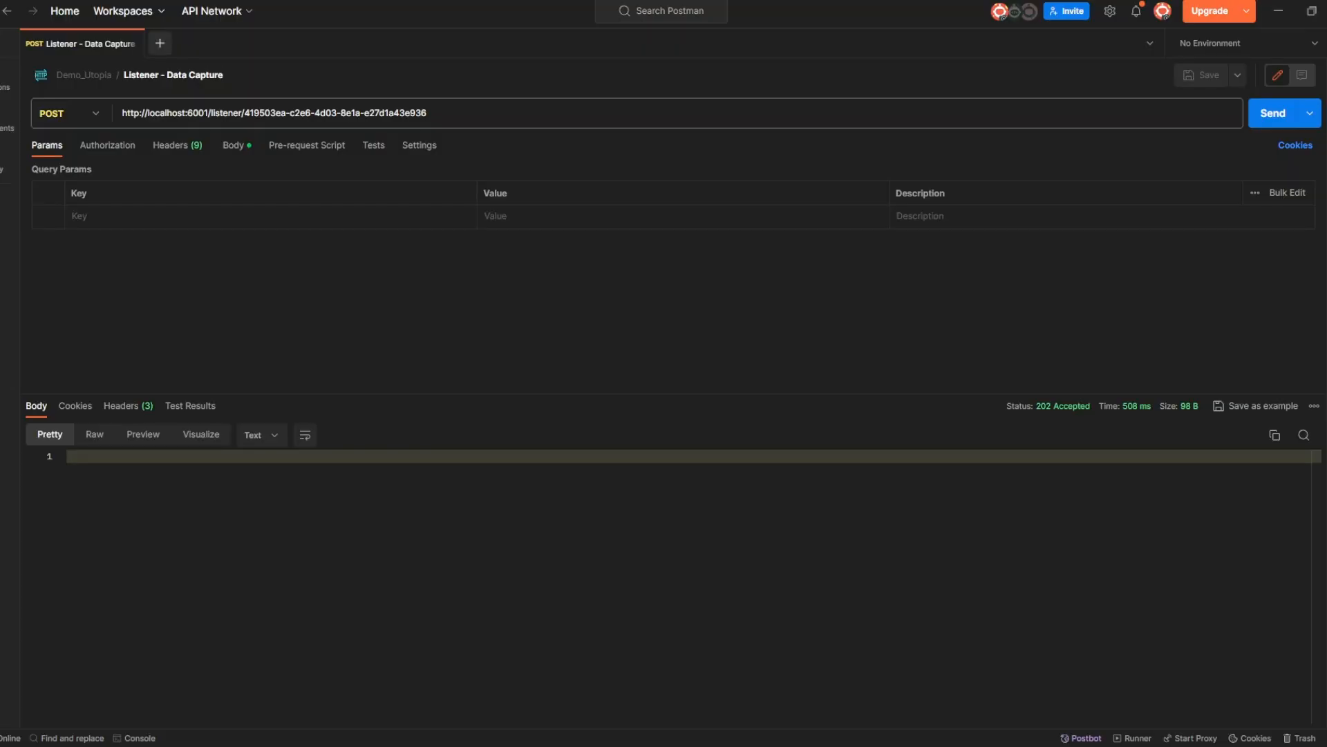
pyautogui.click(160, 44)
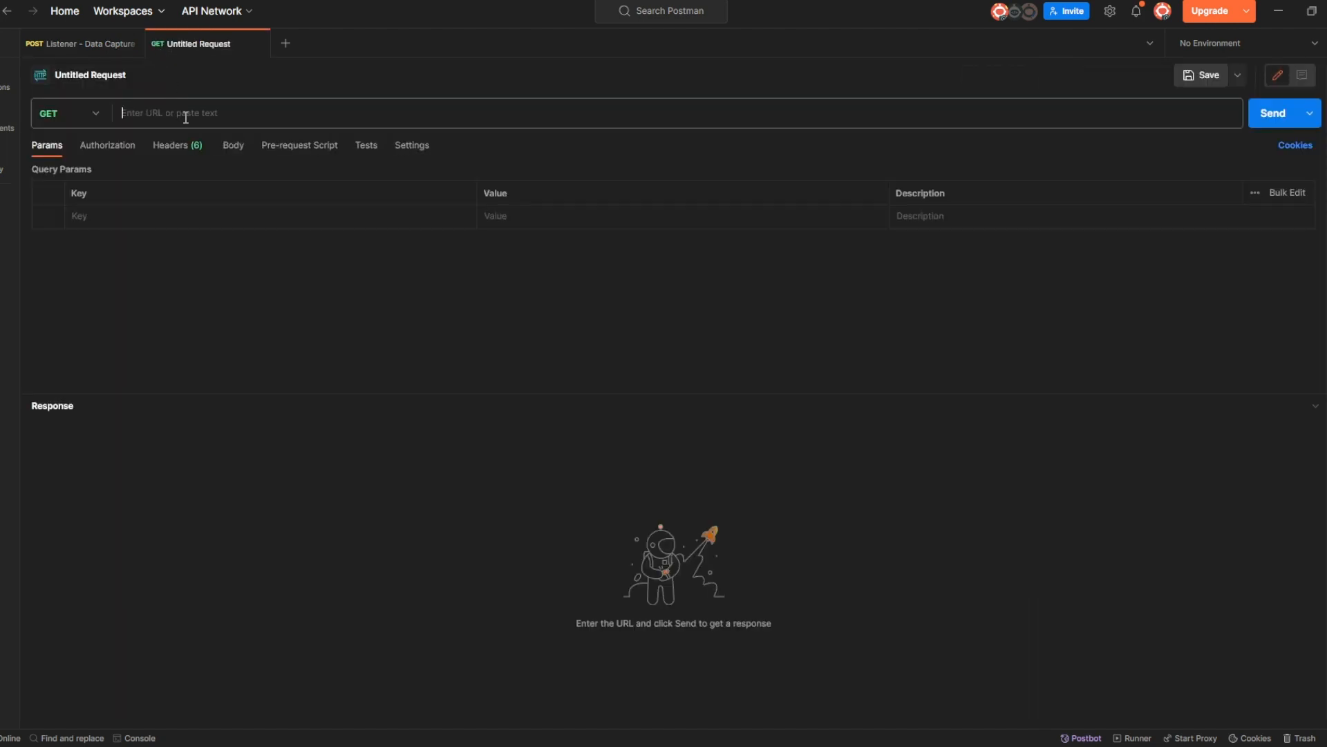
# Paste the query listener URL and replace its thirdparty-api host with localhost:6001.
pyautogui.hotkey('ctrl', 'v')
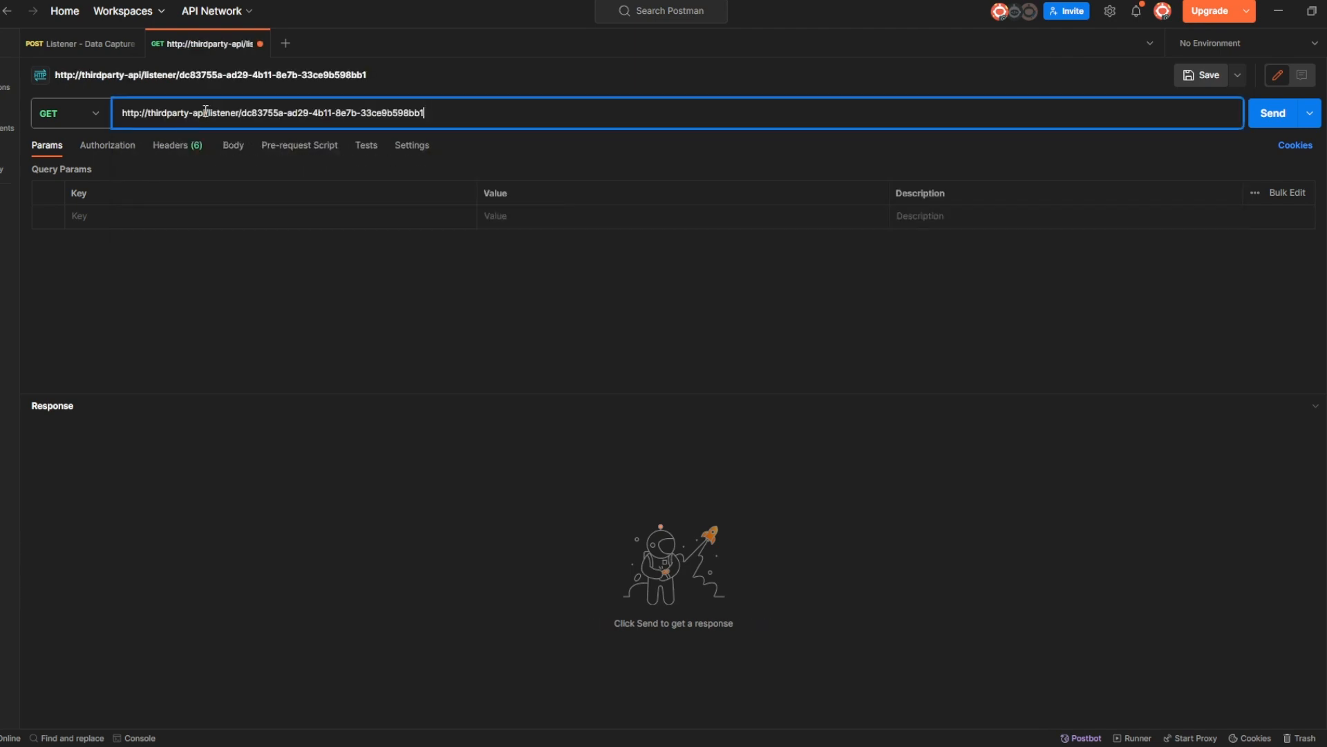
pyautogui.moveTo(206, 111); pyautogui.dragTo(150, 107)
pyautogui.press('BackSpace')
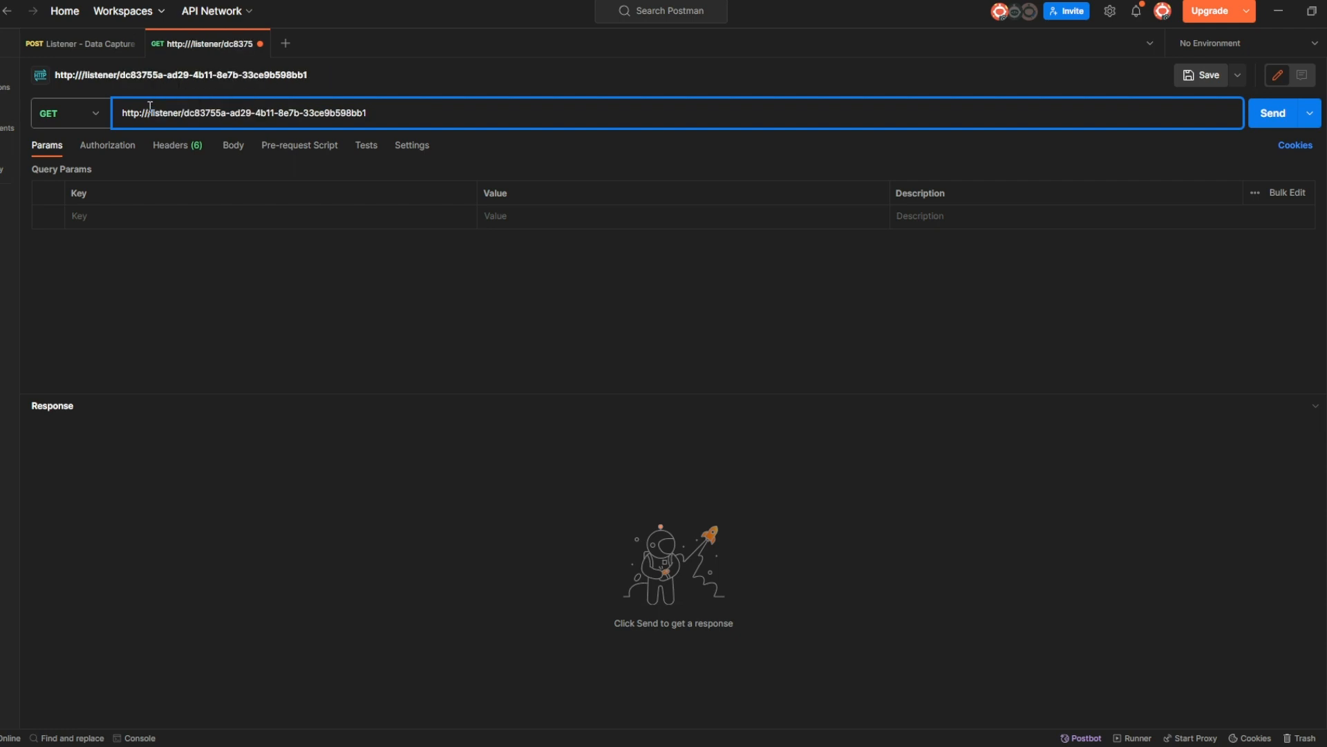
pyautogui.write('locla')
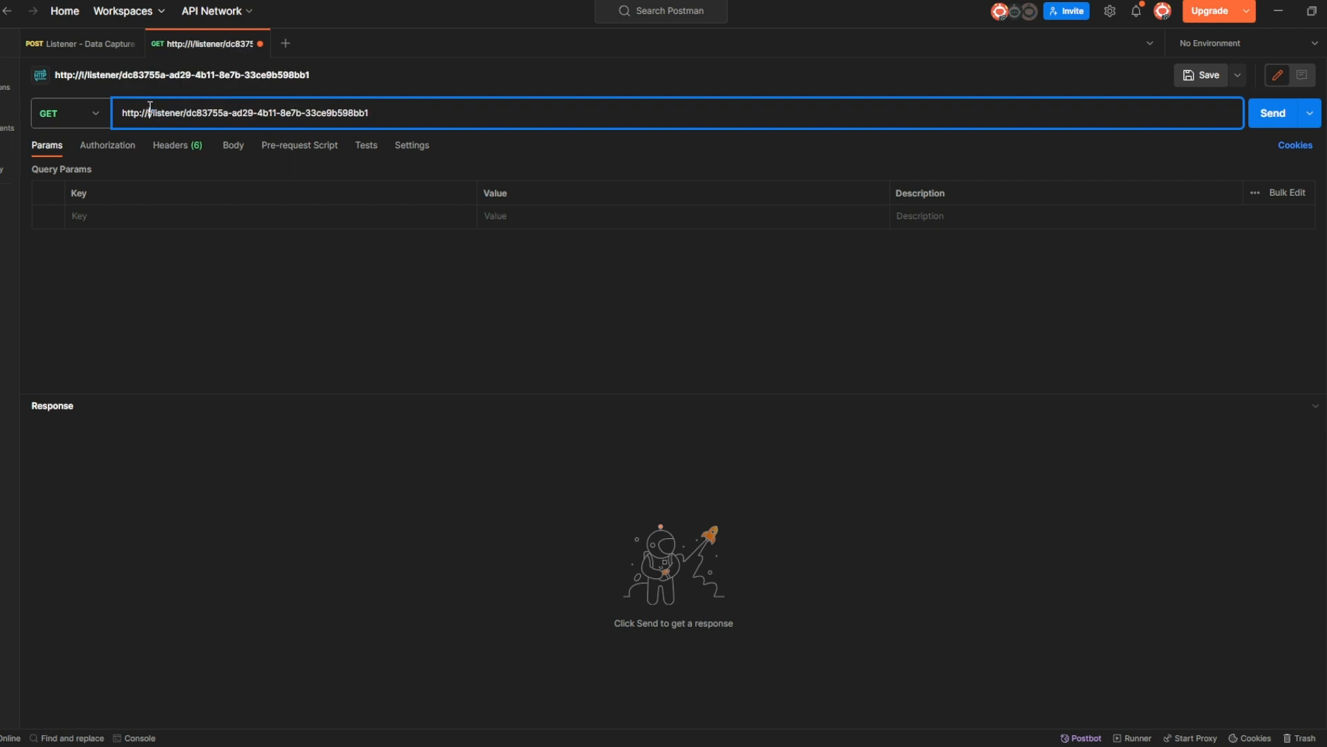
pyautogui.write('host')
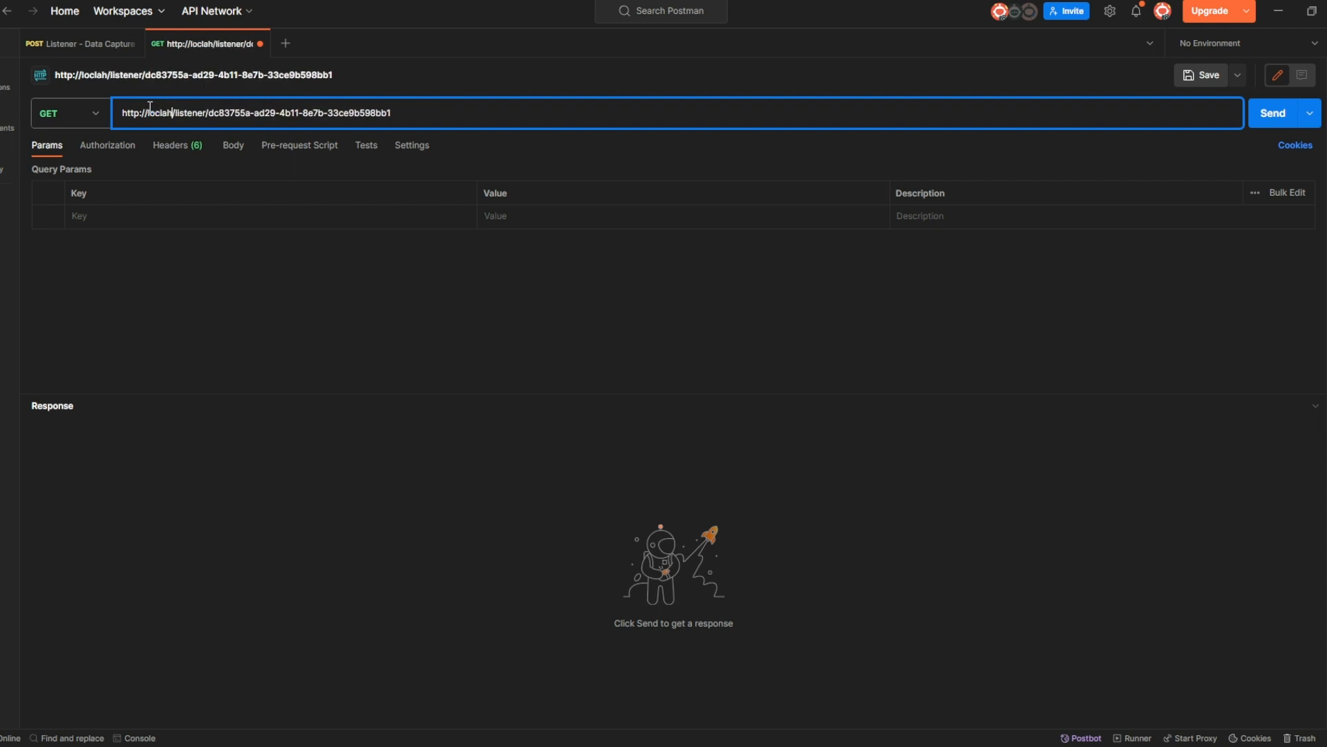
pyautogui.press('BackSpace')
pyautogui.press('BackSpace')
pyautogui.press('BackSpace')
pyautogui.press('BackSpace')
pyautogui.press('BackSpace')
pyautogui.press('BackSpace')
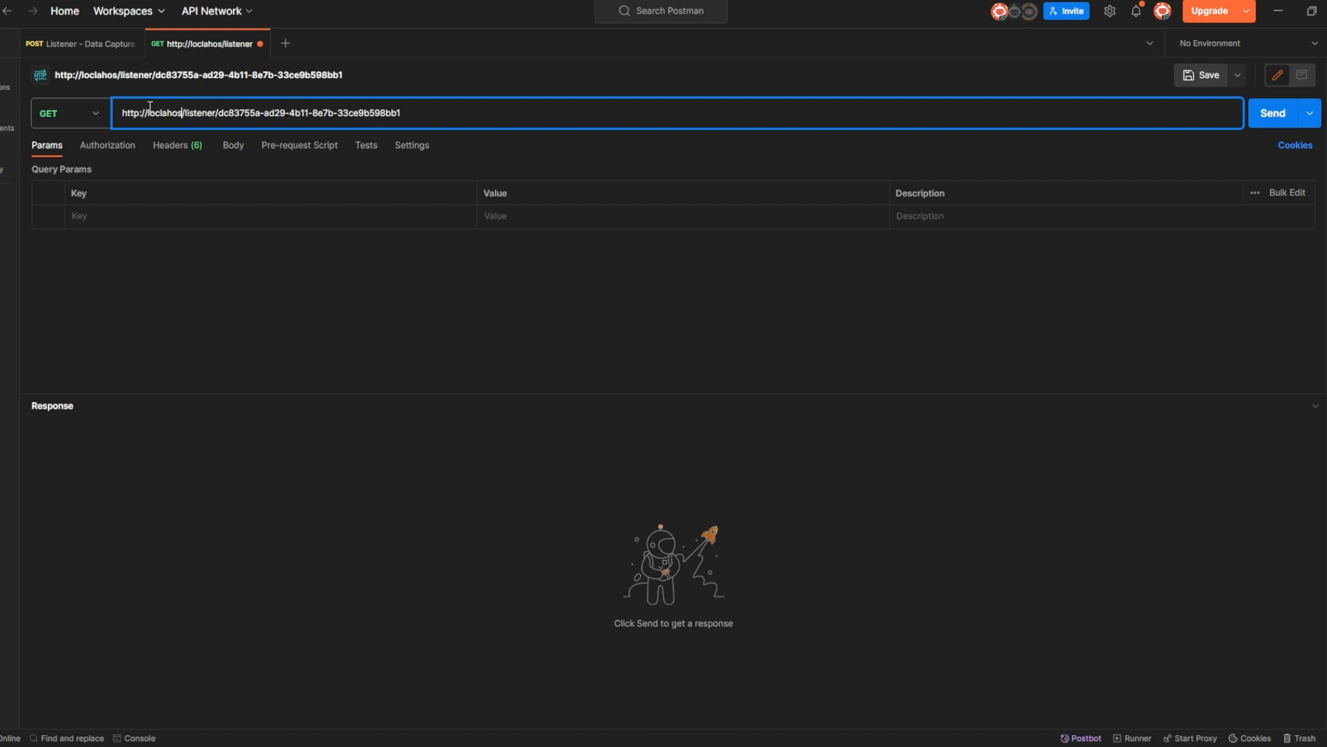
pyautogui.write('al')
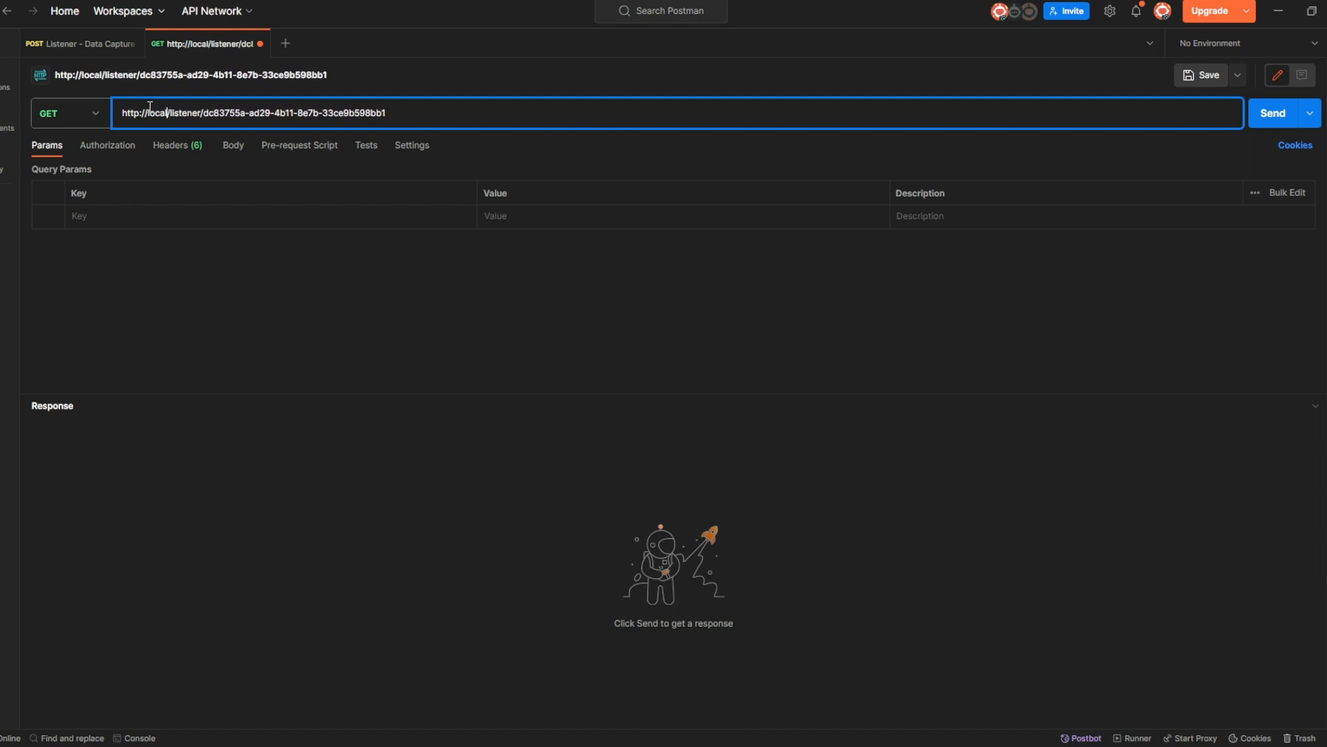
pyautogui.write('host')
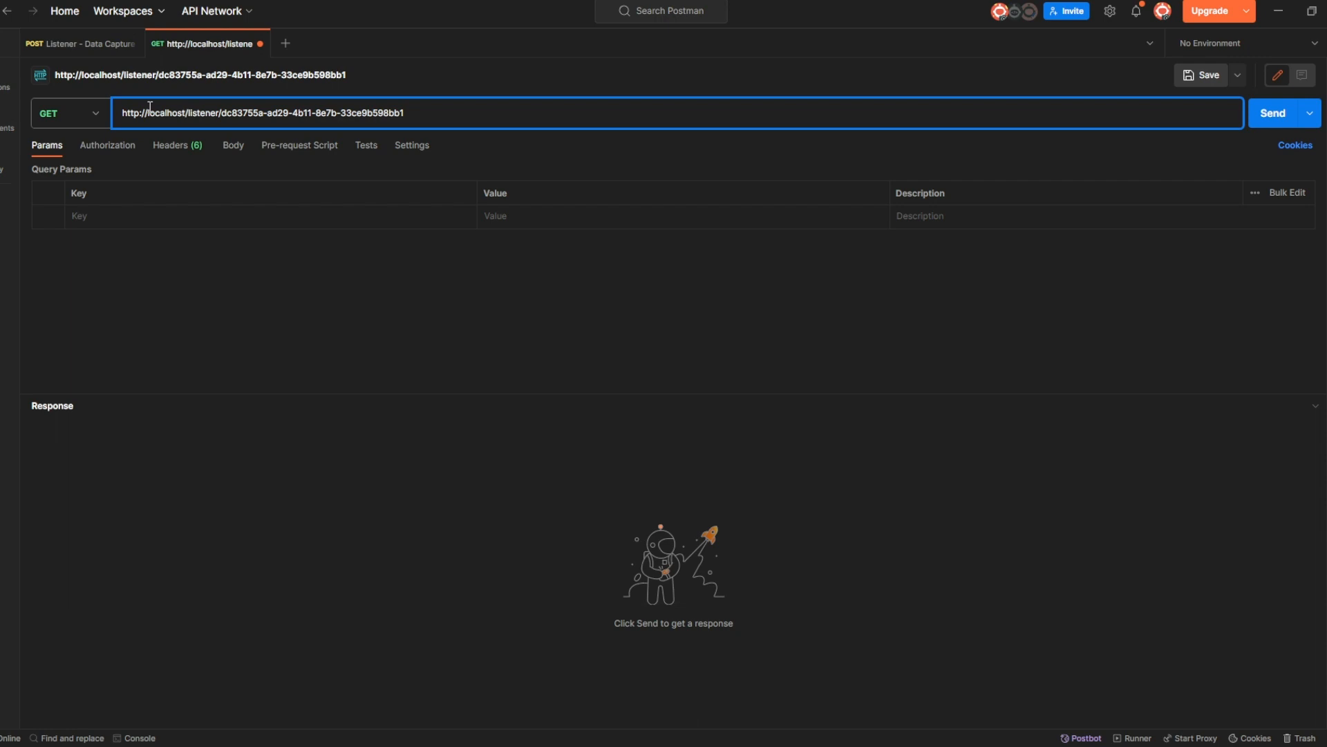
pyautogui.write(':6001')
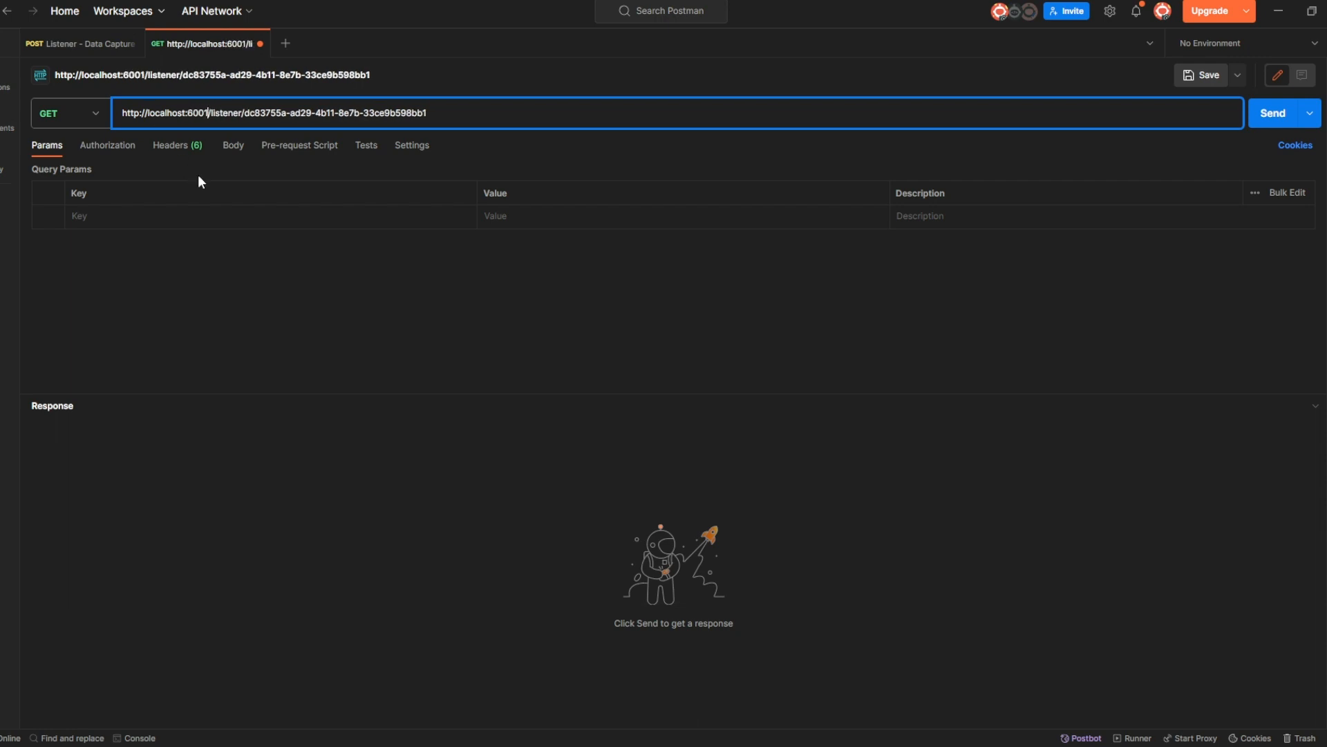
pyautogui.click(320, 283)
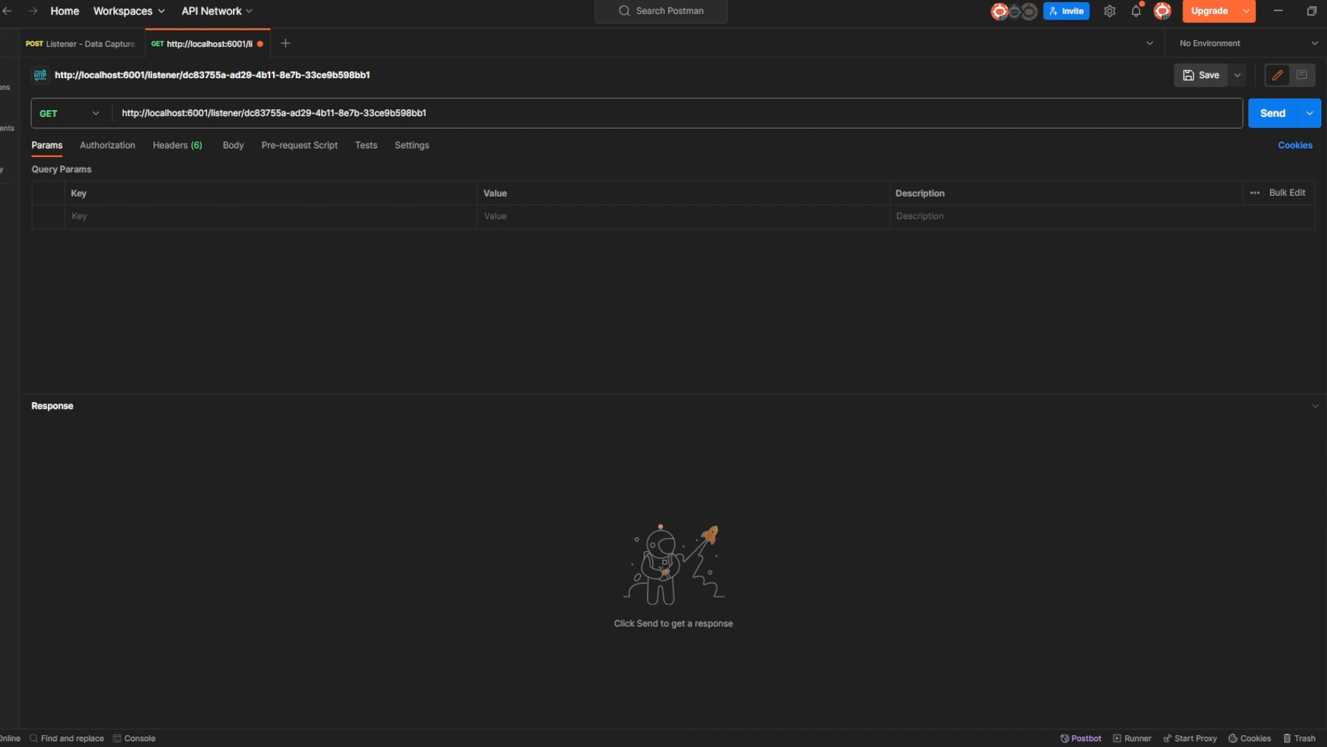
# Send the GET query, enlarge the response pane and collapse all six returned order-line records.
pyautogui.click(1262, 125)
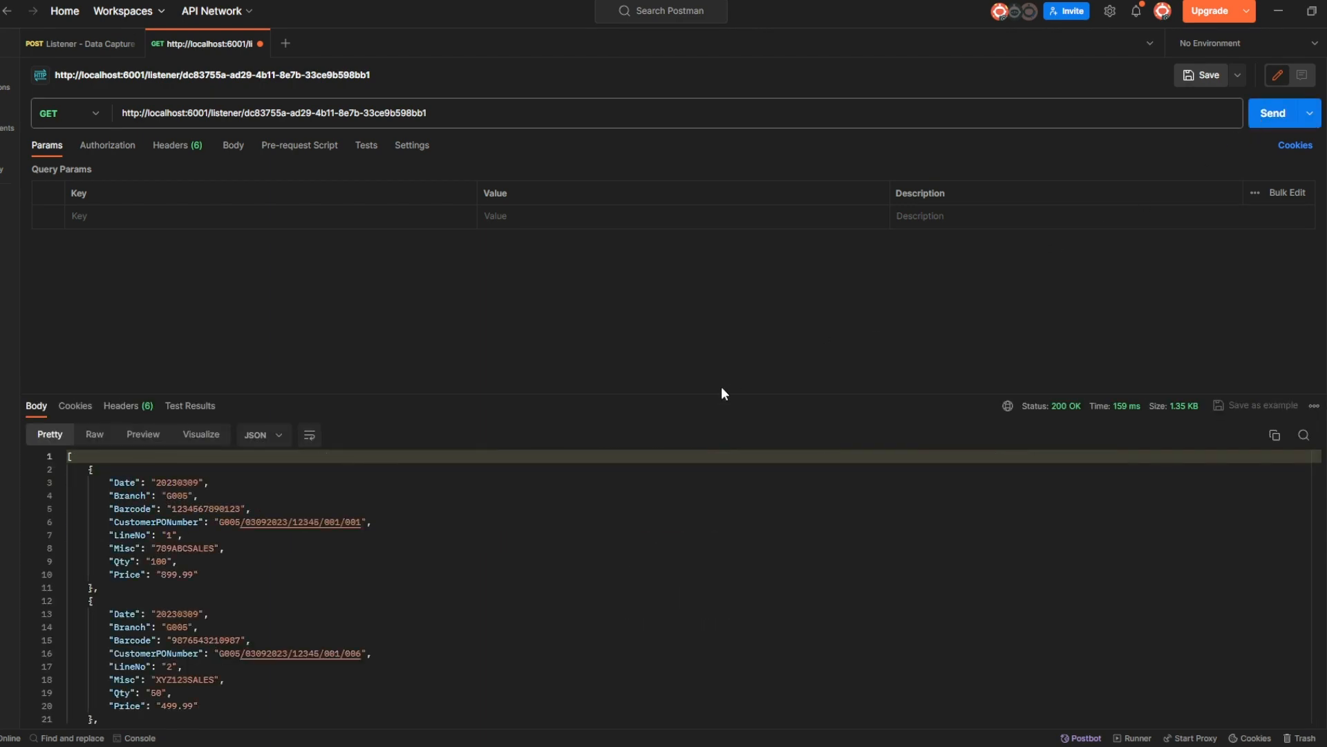
pyautogui.moveTo(712, 394); pyautogui.dragTo(717, 273)
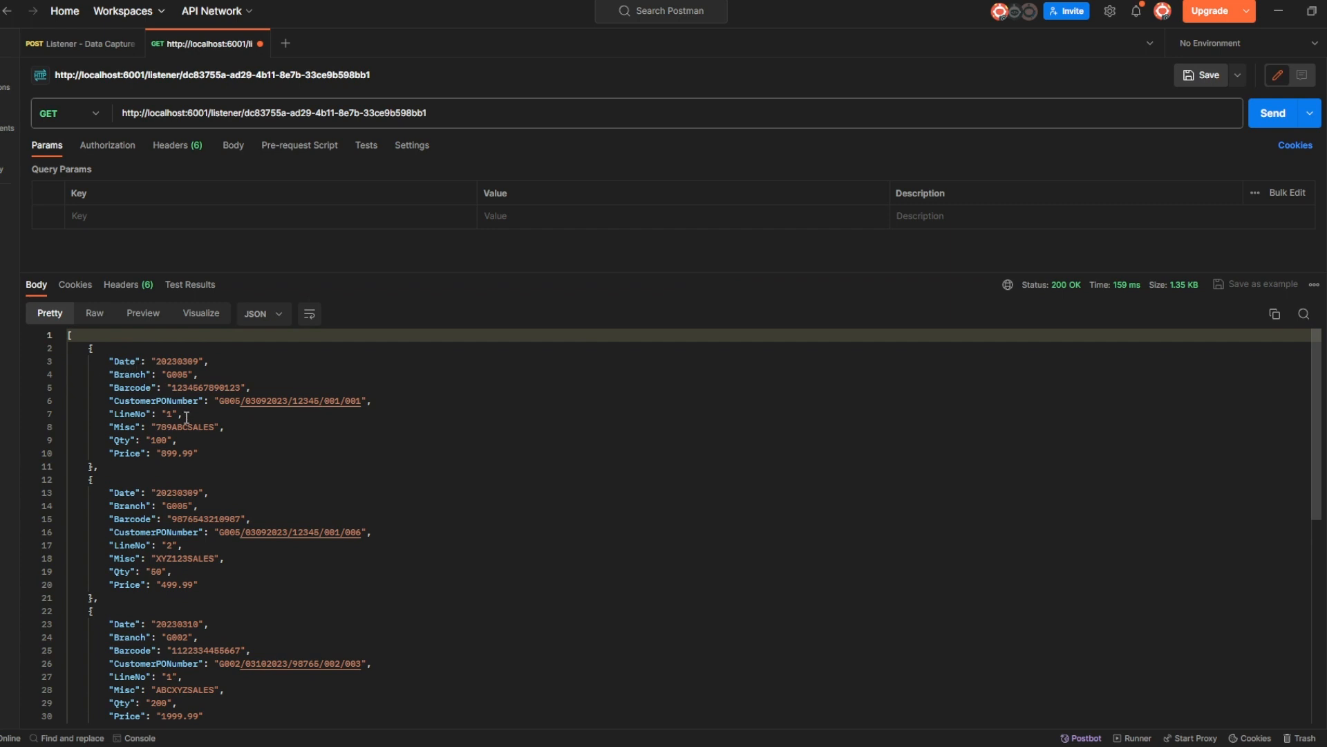
pyautogui.click(61, 348)
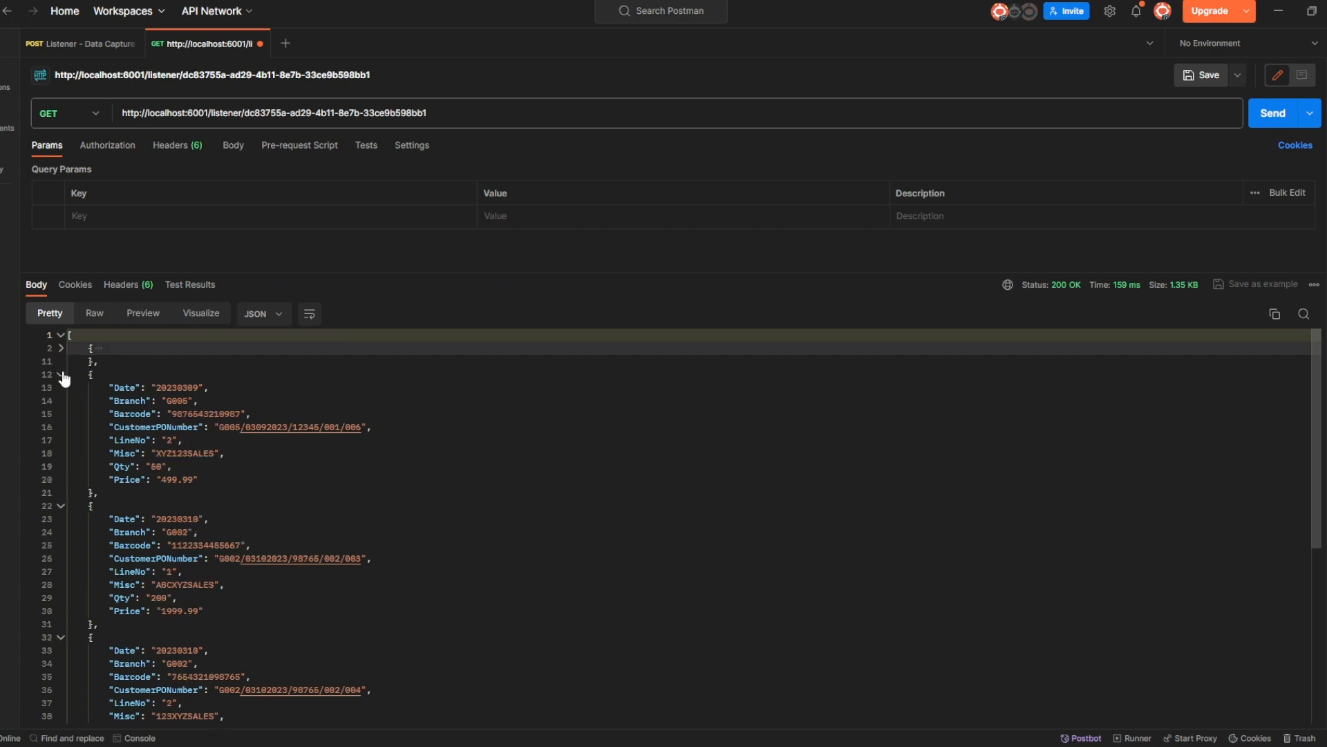
pyautogui.click(62, 375)
pyautogui.click(62, 400)
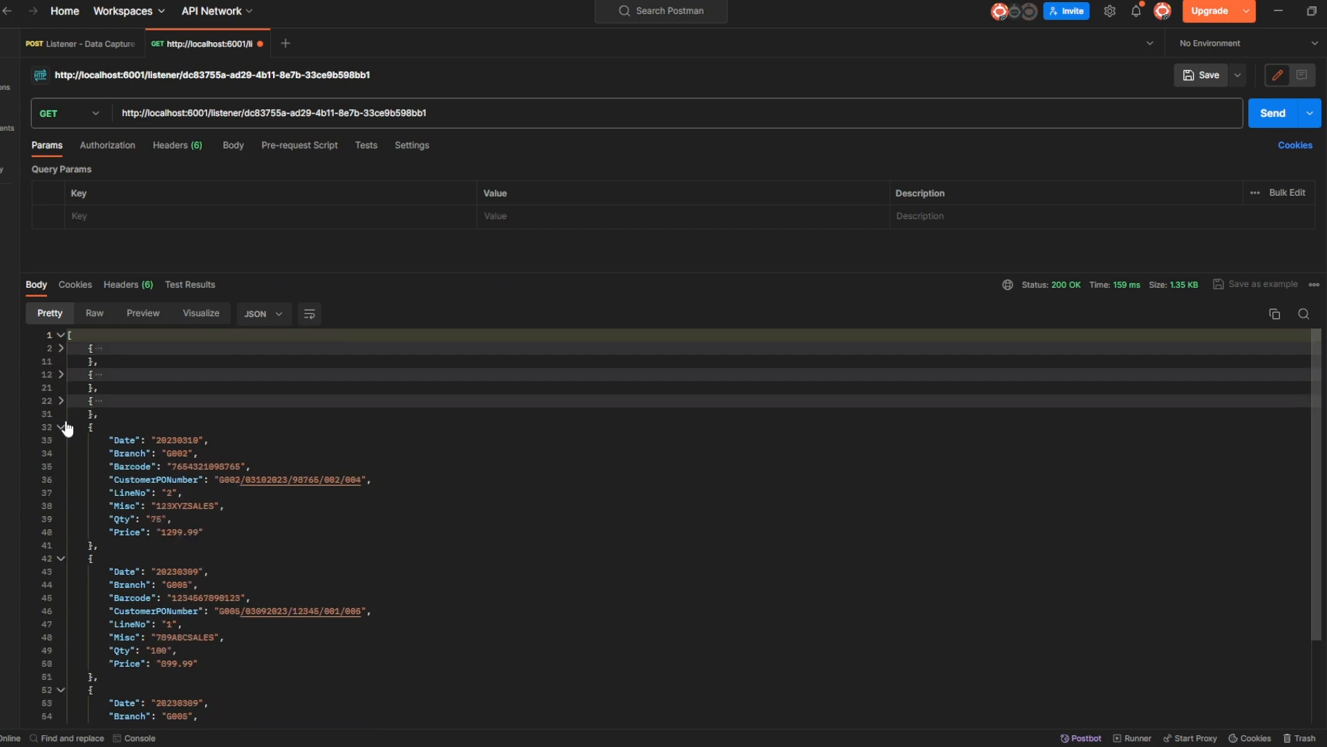
pyautogui.click(62, 427)
pyautogui.click(61, 455)
pyautogui.click(61, 480)
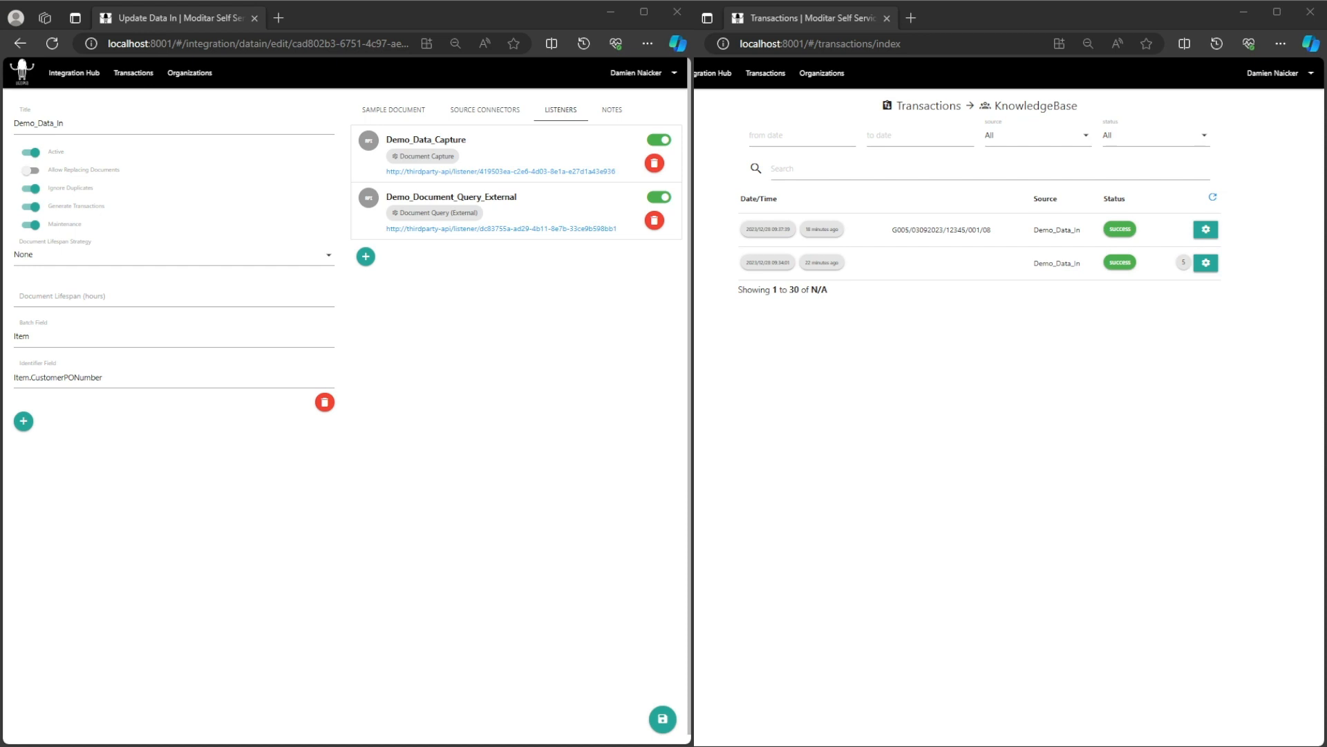
# Start a new transform from the Demo_Data_In source in the Integration Hub.
pyautogui.click(74, 74)
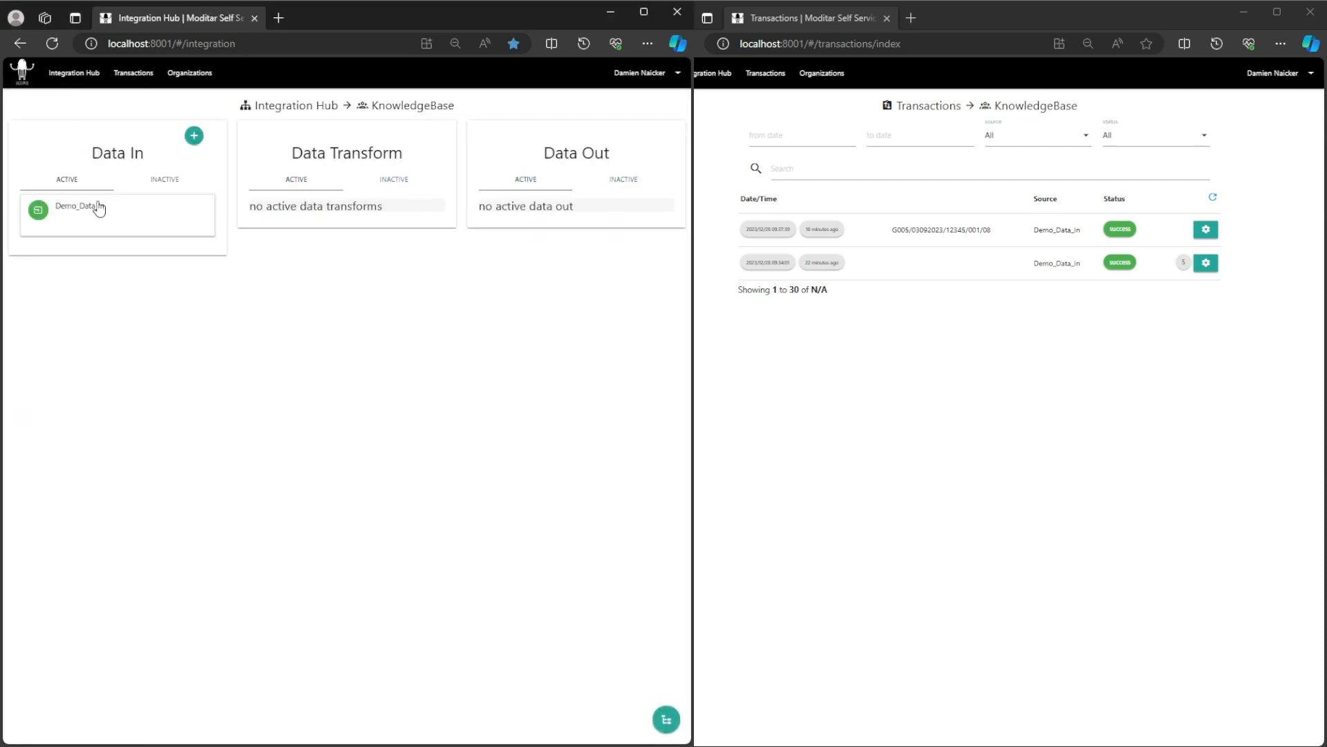
pyautogui.click(88, 211)
pyautogui.click(87, 292)
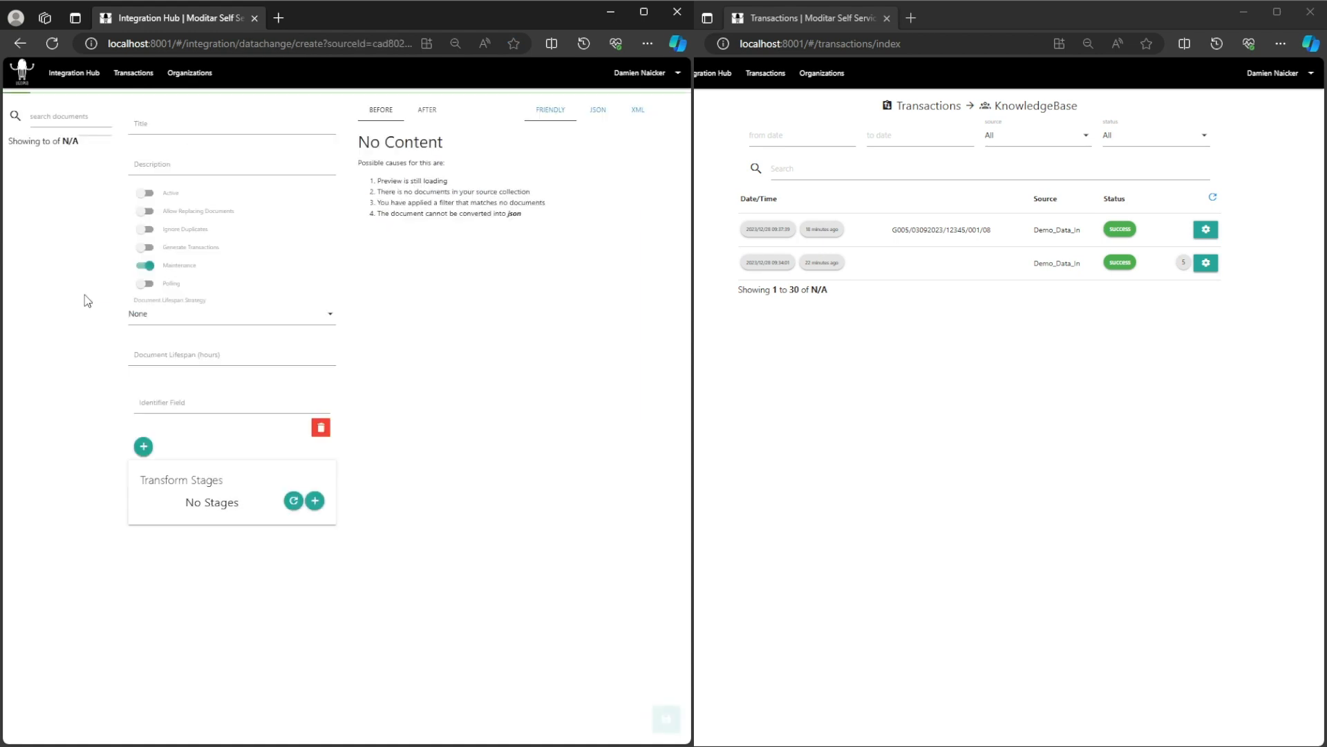
# Preview each stored Demo_Data_In document, then go back to the Integration Hub overview.
pyautogui.click(83, 207)
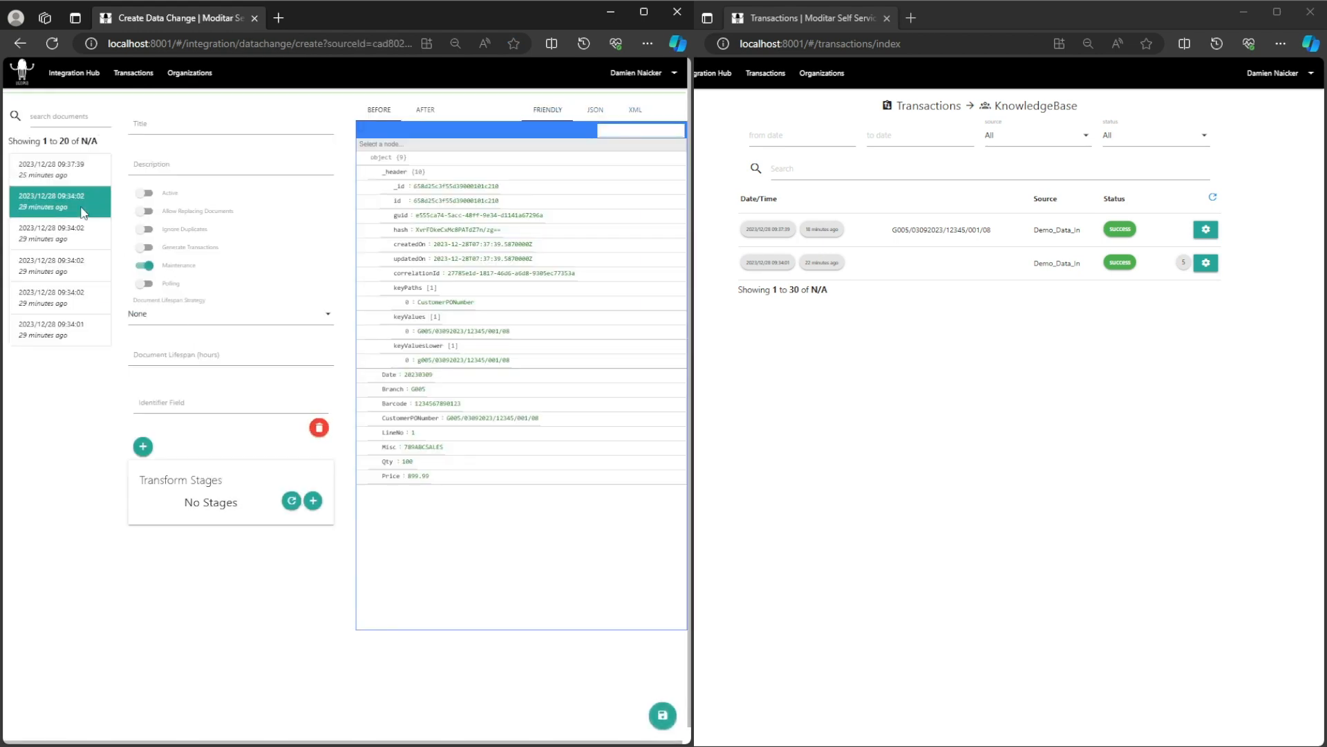
pyautogui.click(78, 234)
pyautogui.click(76, 265)
pyautogui.click(75, 298)
pyautogui.click(74, 331)
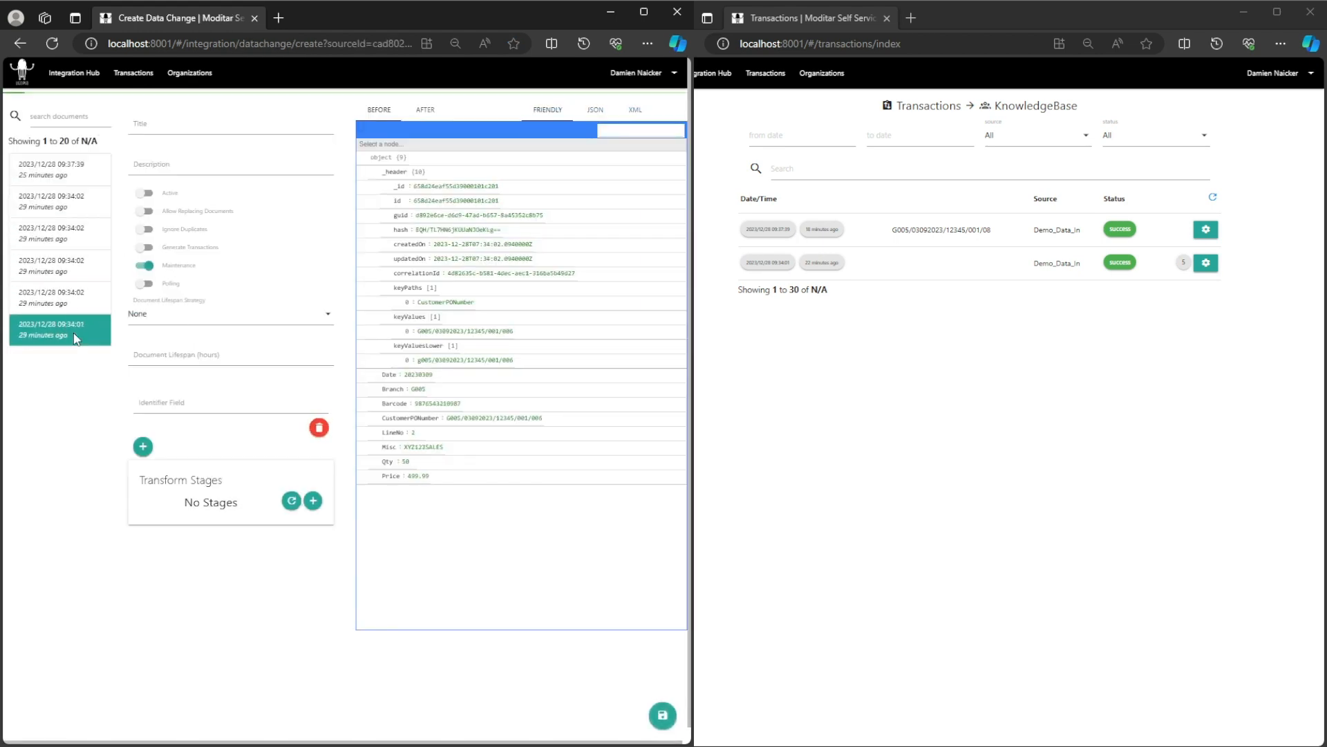
pyautogui.click(83, 79)
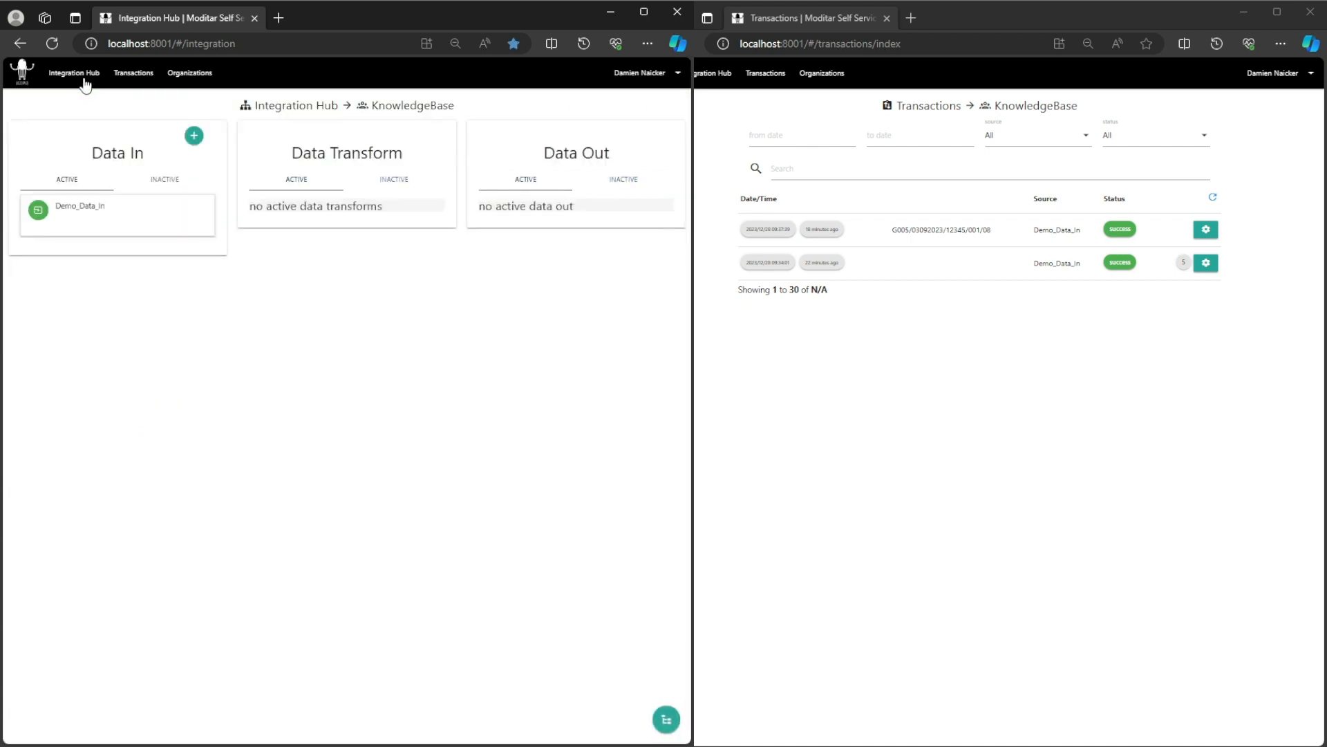
pyautogui.click(76, 214)
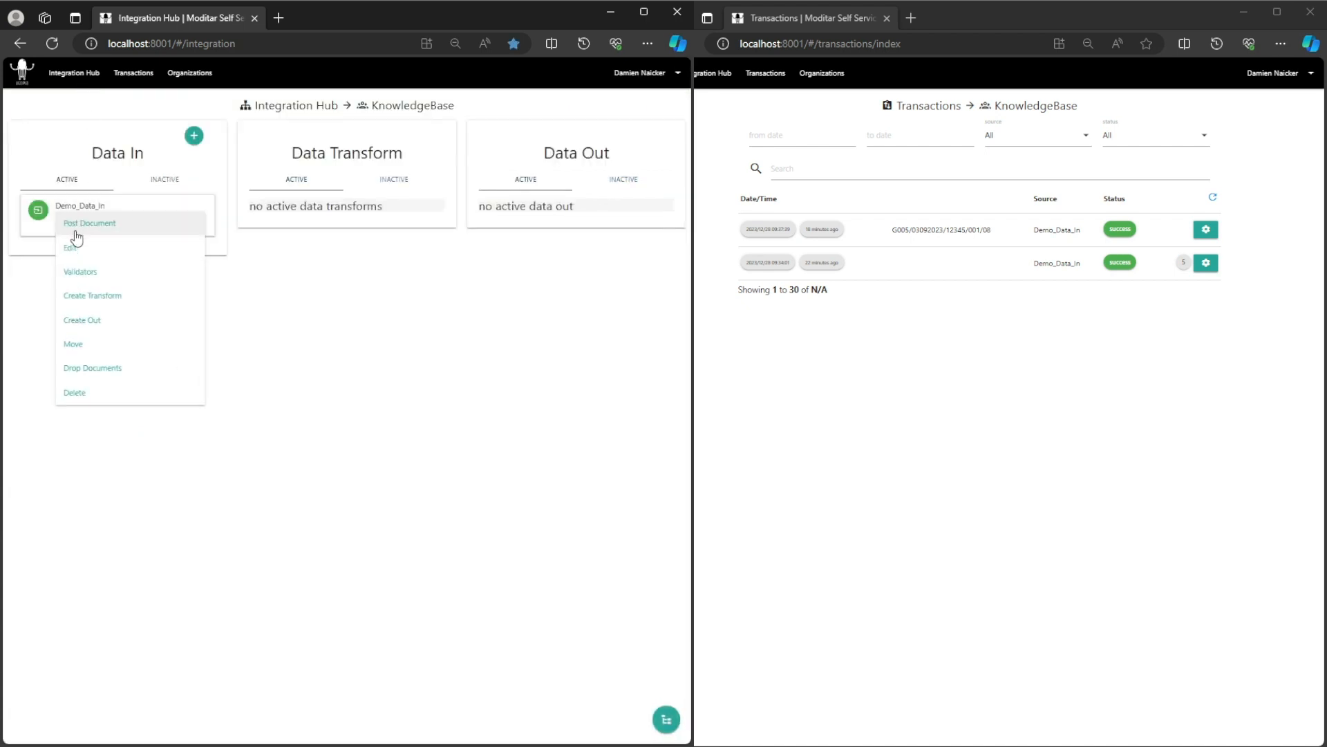
pyautogui.click(77, 244)
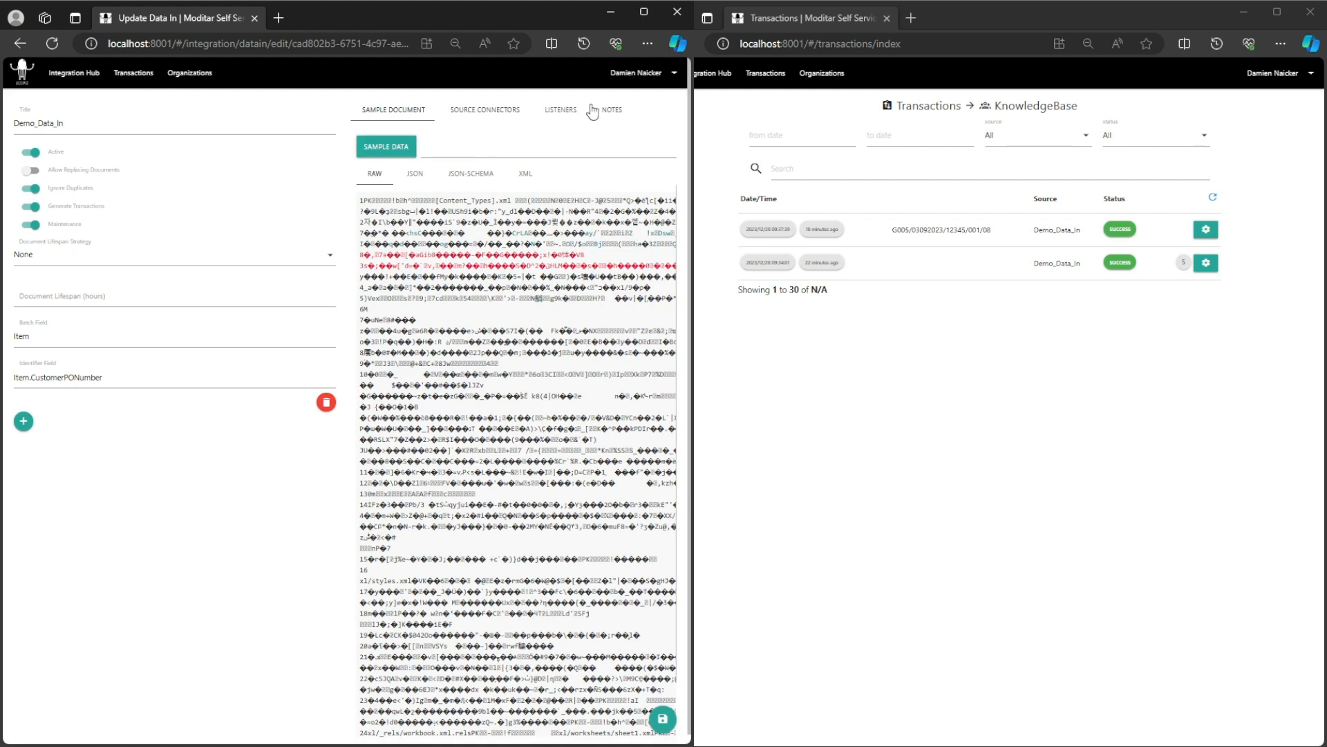
pyautogui.click(574, 109)
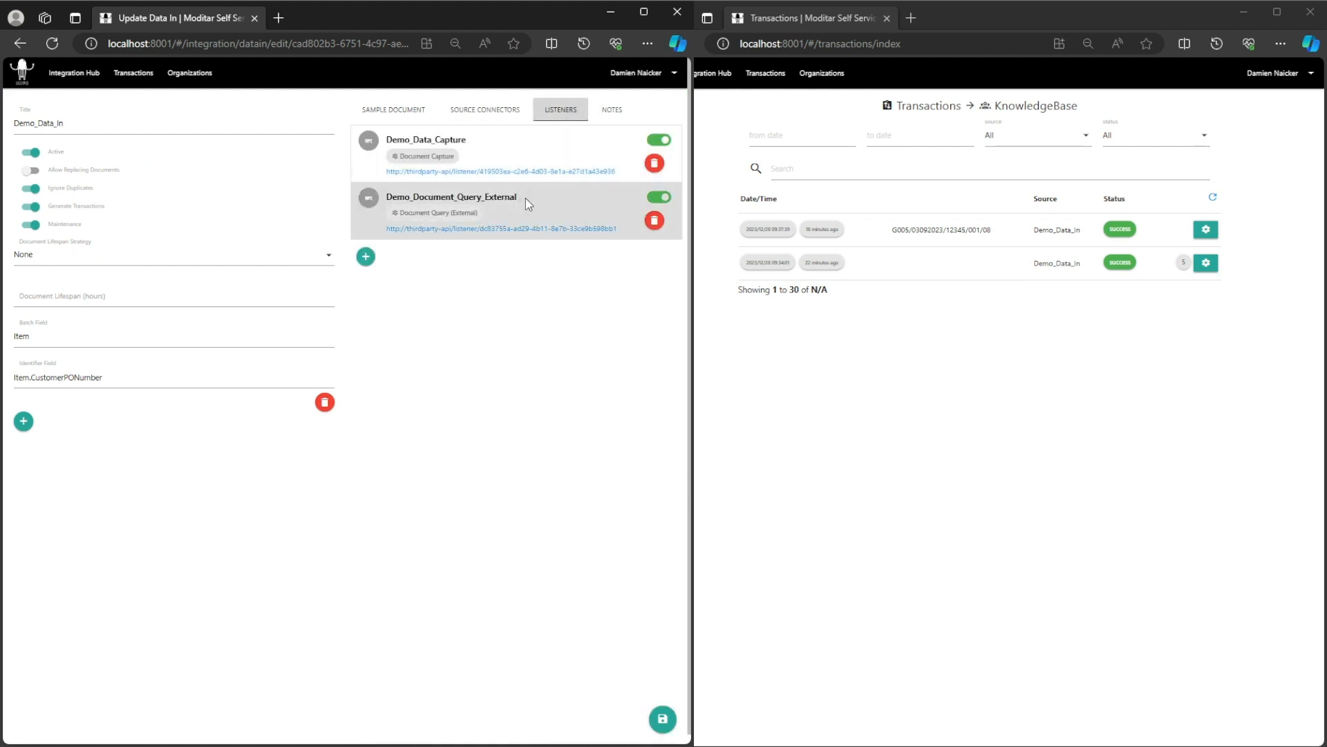
pyautogui.click(525, 198)
pyautogui.click(290, 317)
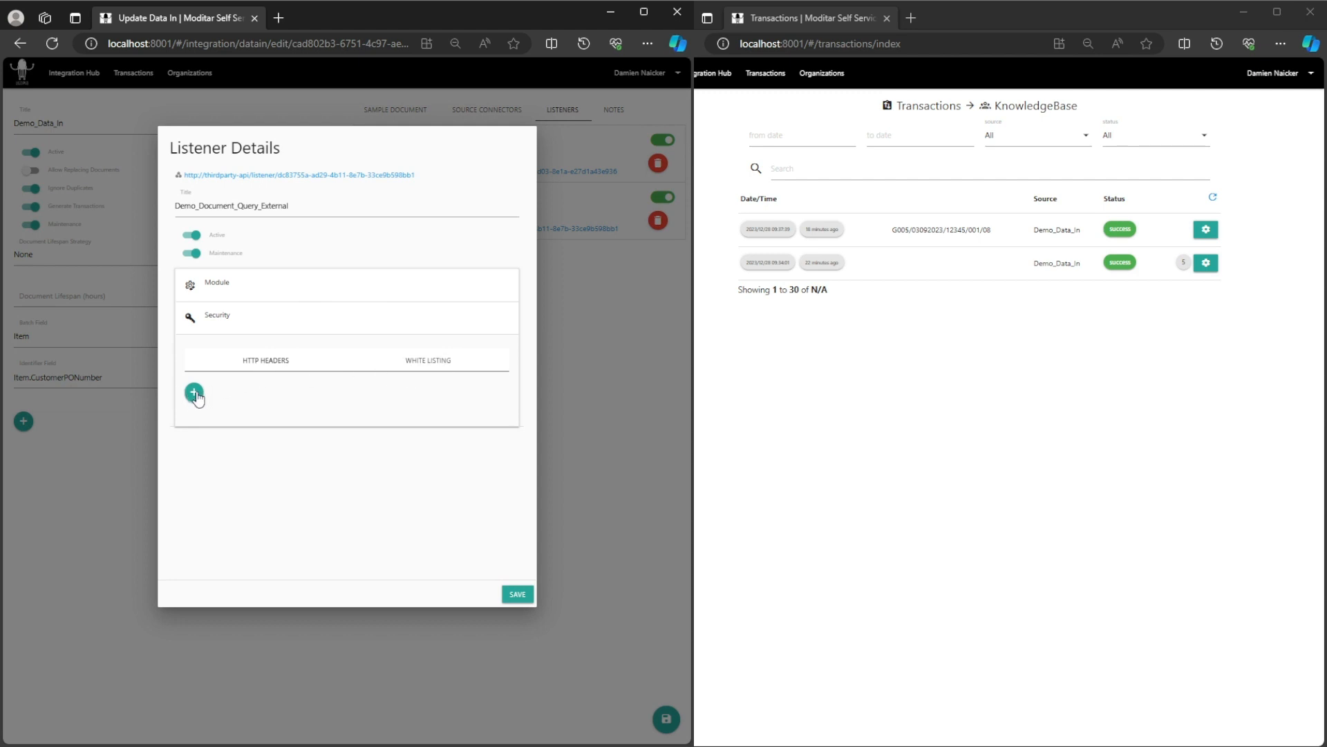
pyautogui.click(248, 361)
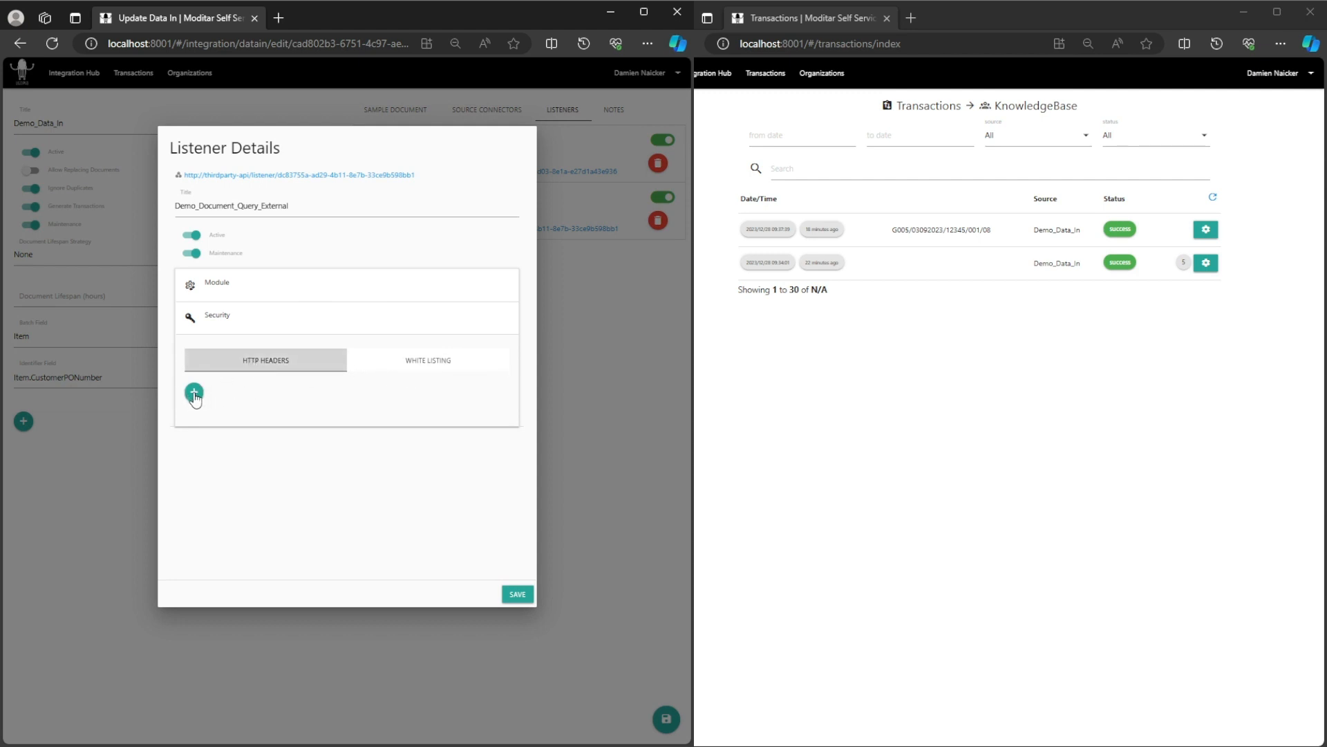
pyautogui.click(195, 394)
pyautogui.click(239, 397)
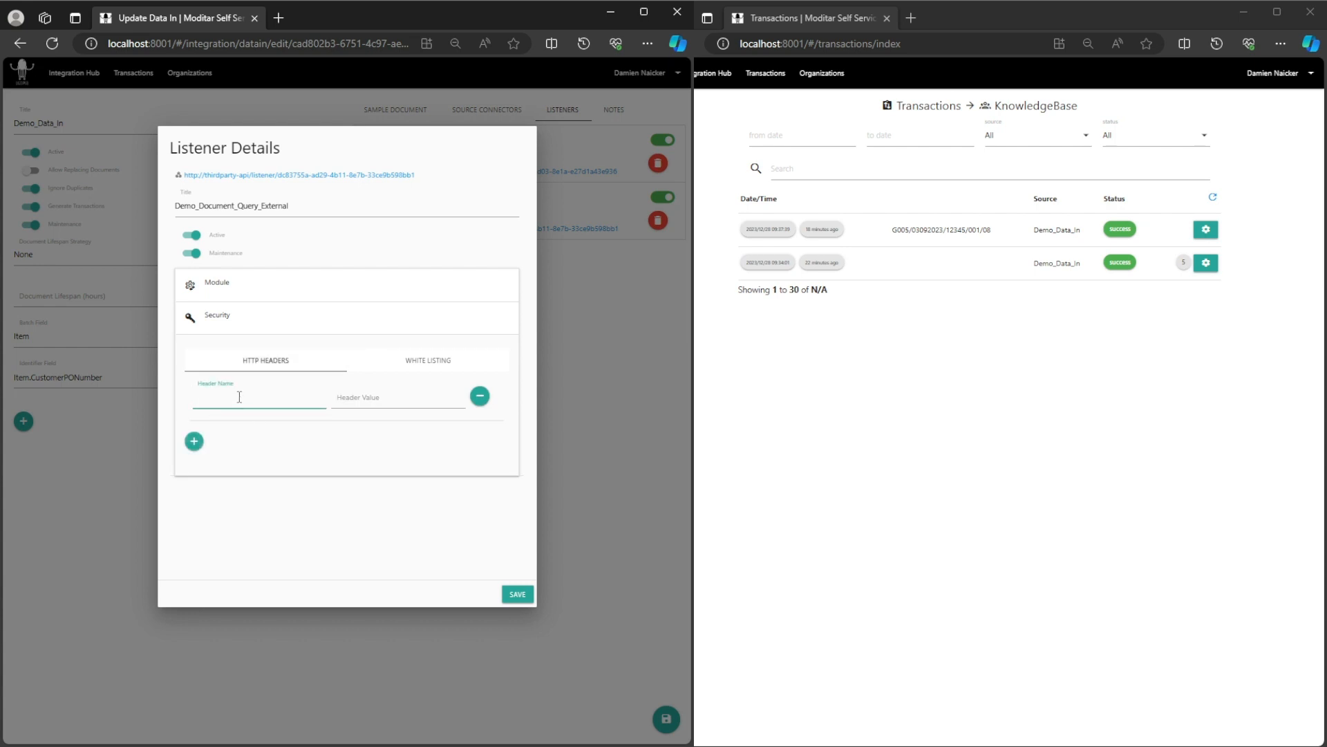
pyautogui.write('Authorization')
pyautogui.click(235, 441)
pyautogui.click(379, 390)
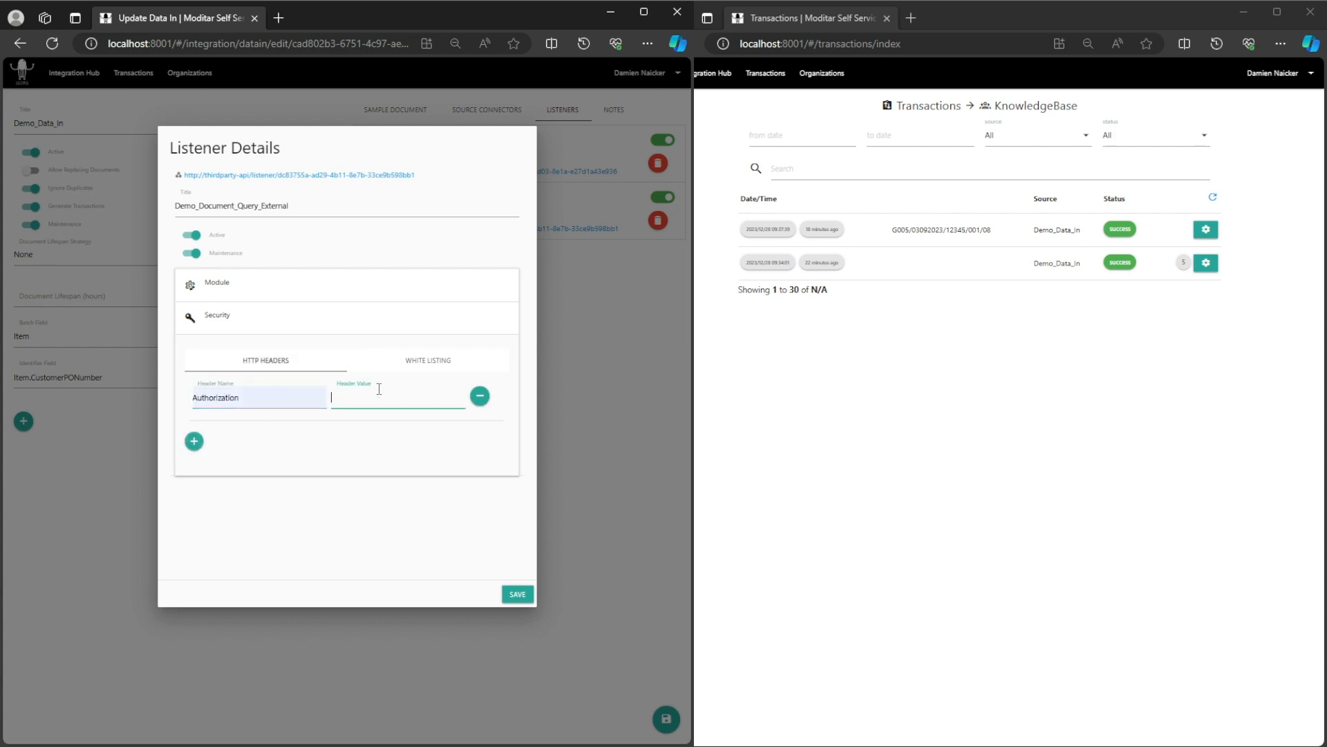
pyautogui.click(518, 594)
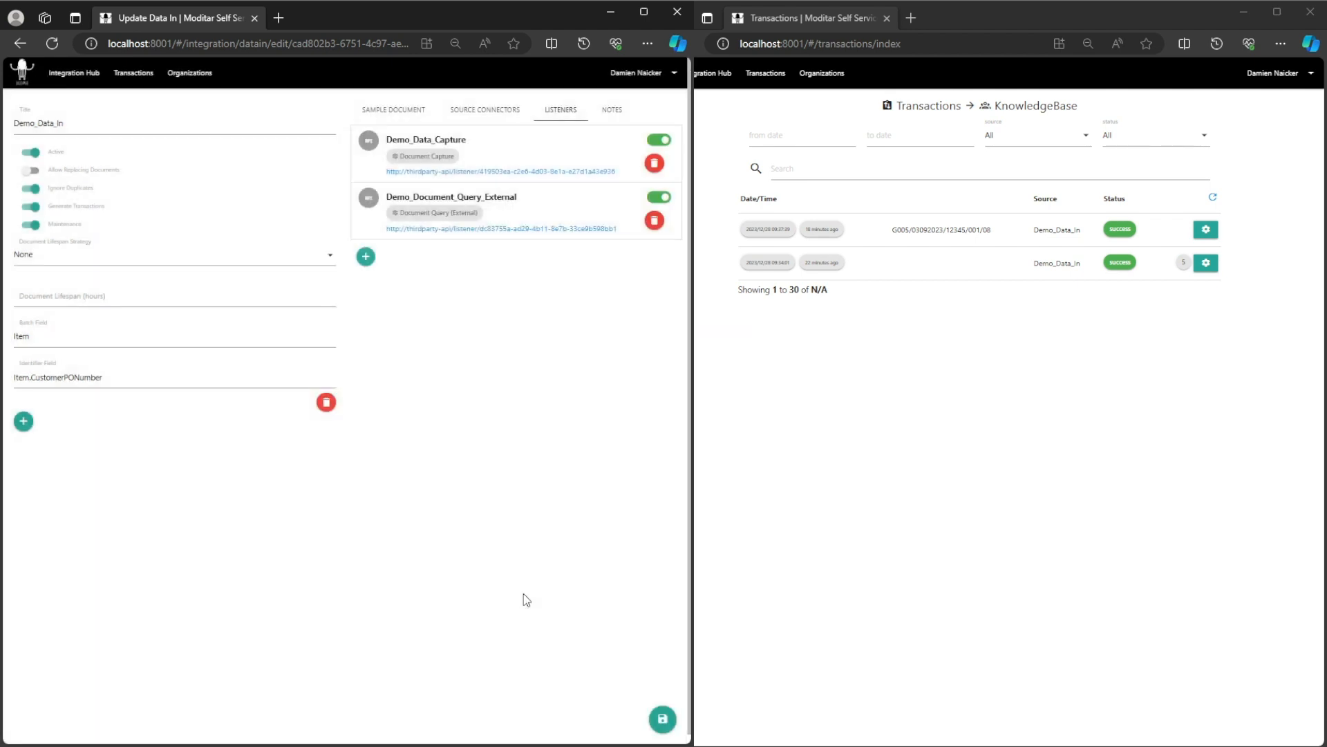
pyautogui.click(662, 721)
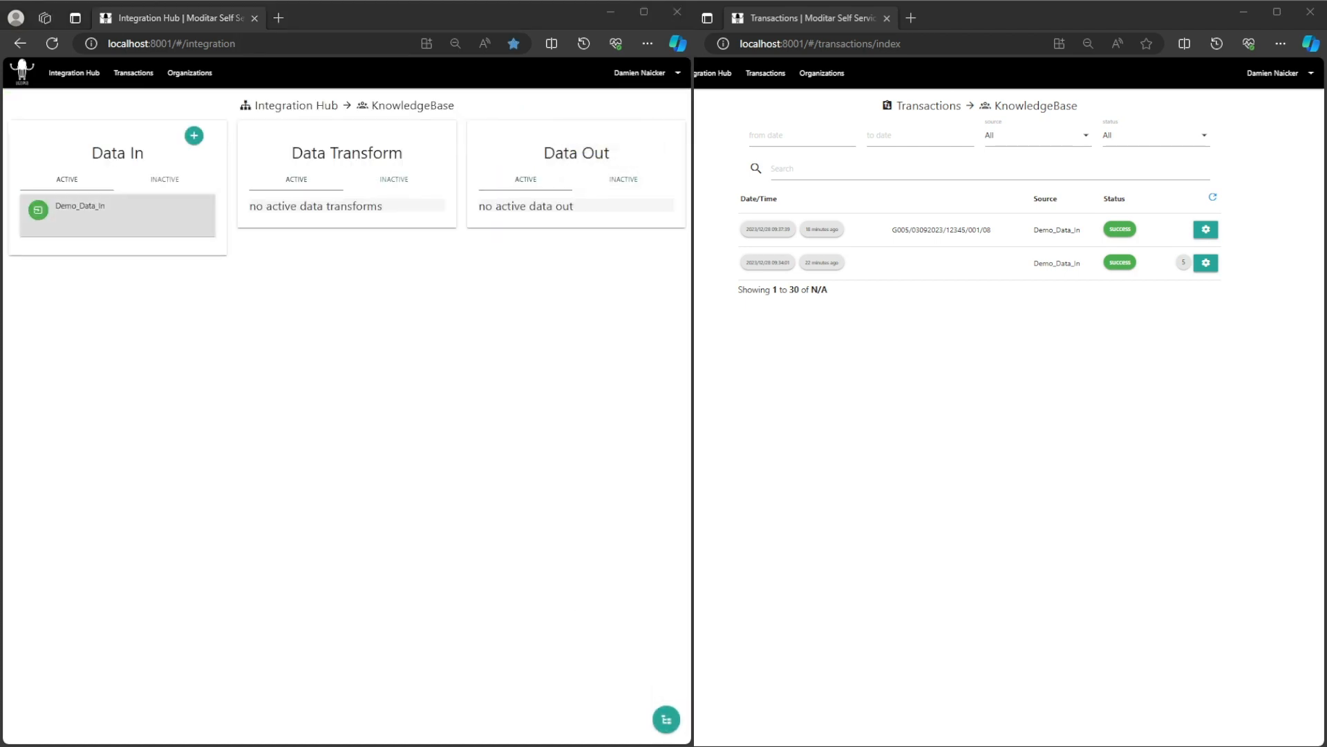
pyautogui.click(105, 220)
pyautogui.click(100, 250)
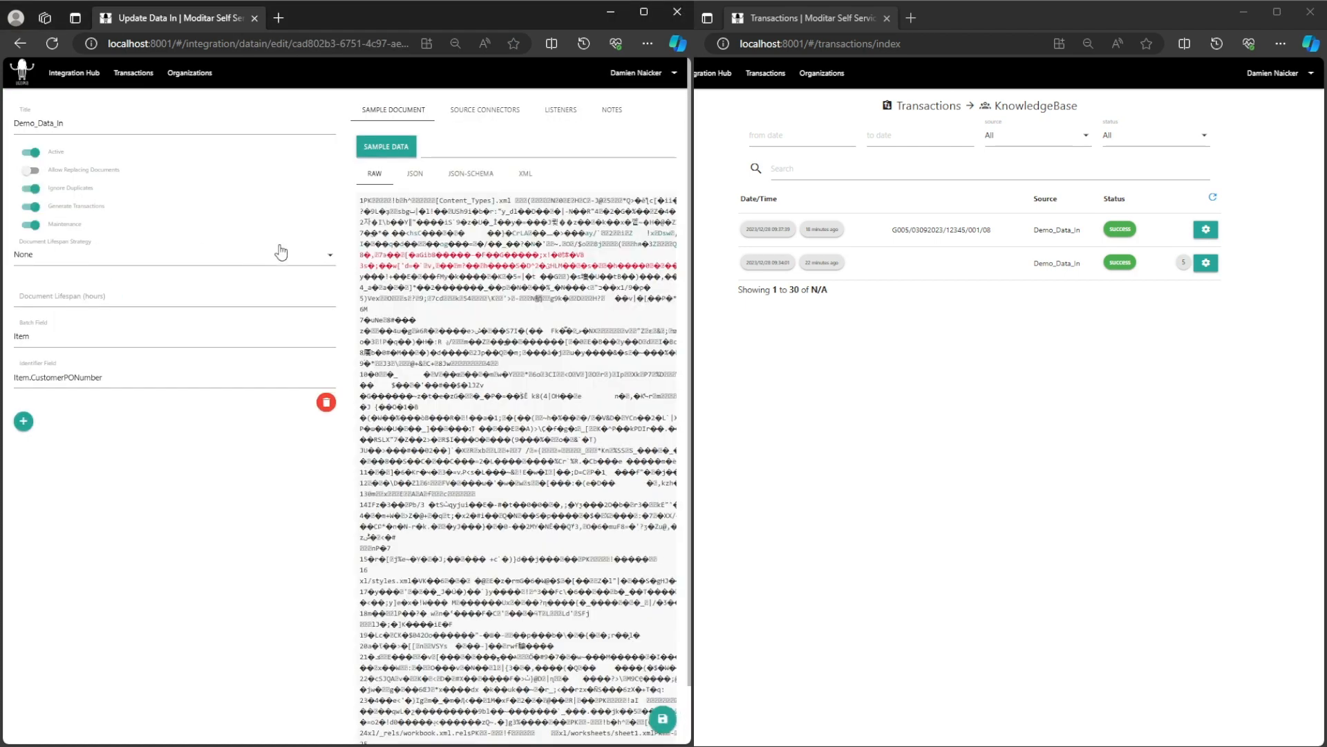
pyautogui.click(575, 112)
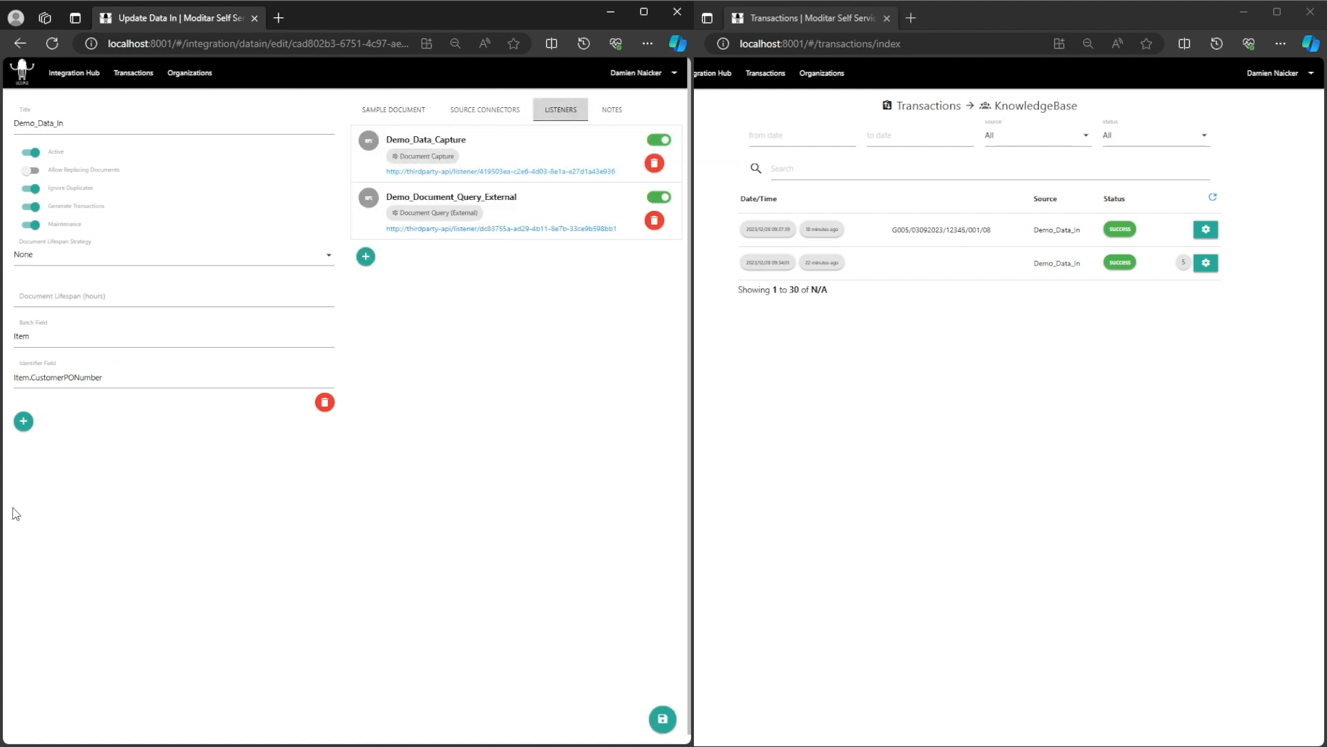
pyautogui.click(520, 221)
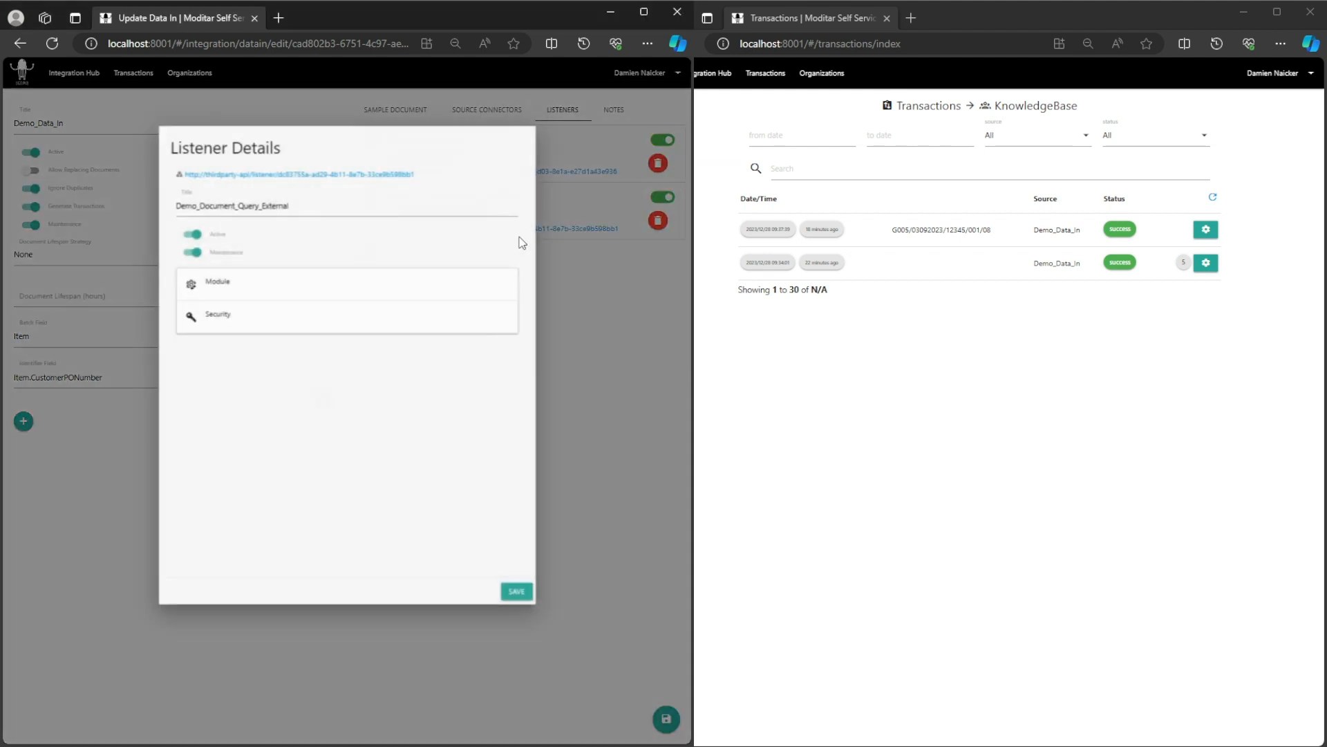
pyautogui.click(379, 316)
pyautogui.click(377, 299)
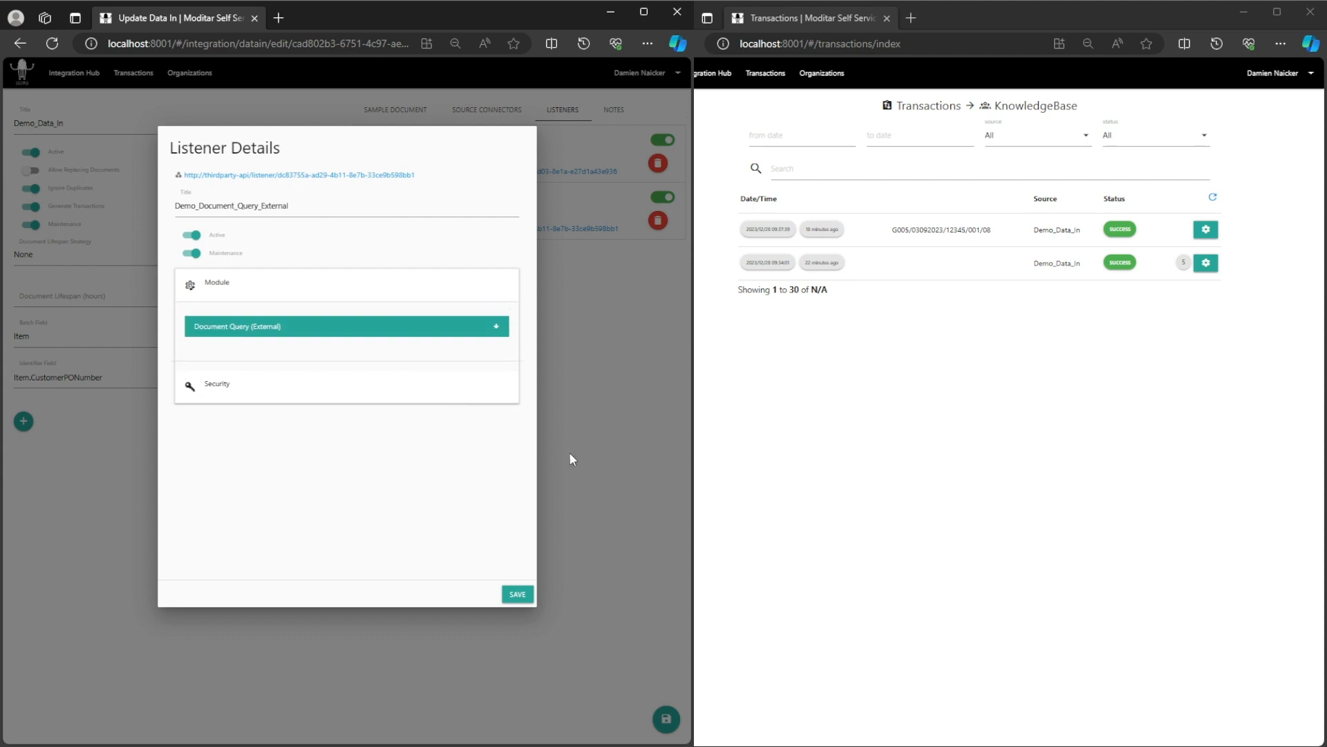
pyautogui.click(569, 453)
pyautogui.click(74, 74)
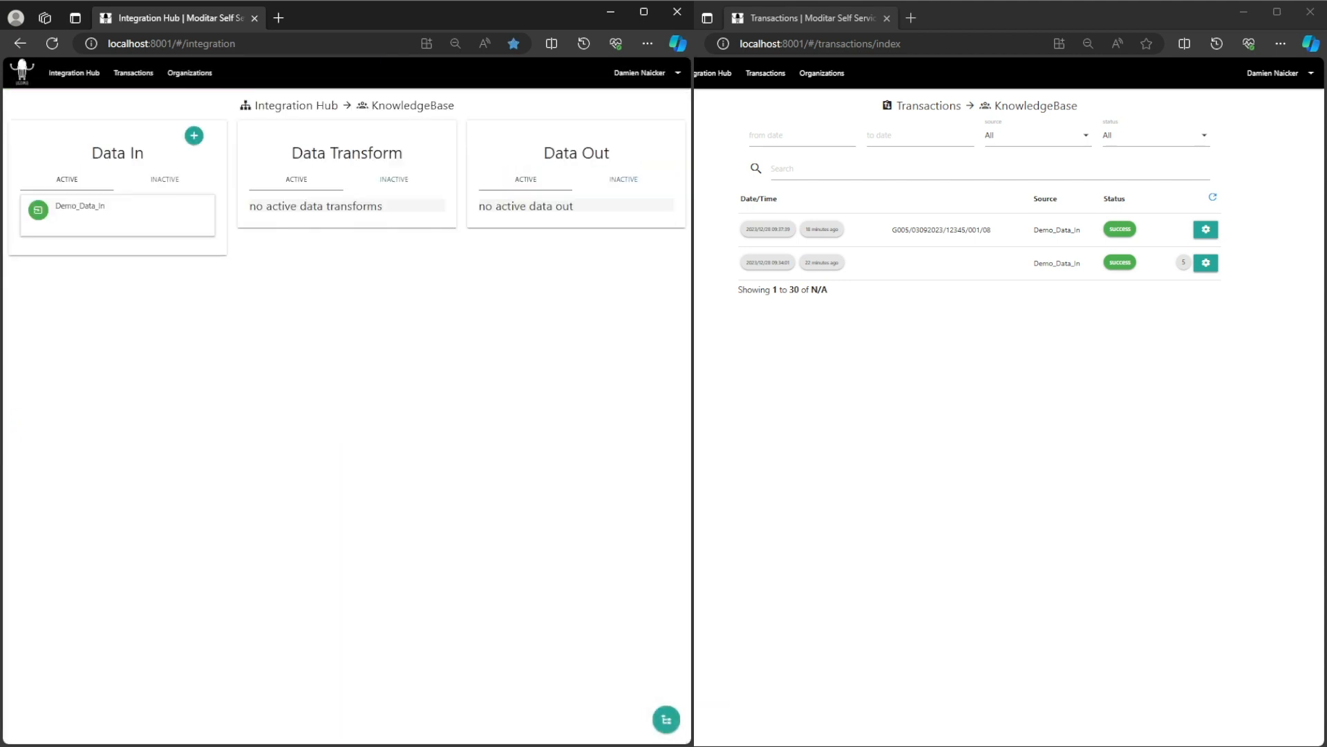
pyautogui.hotkey('alt', 'Tab')
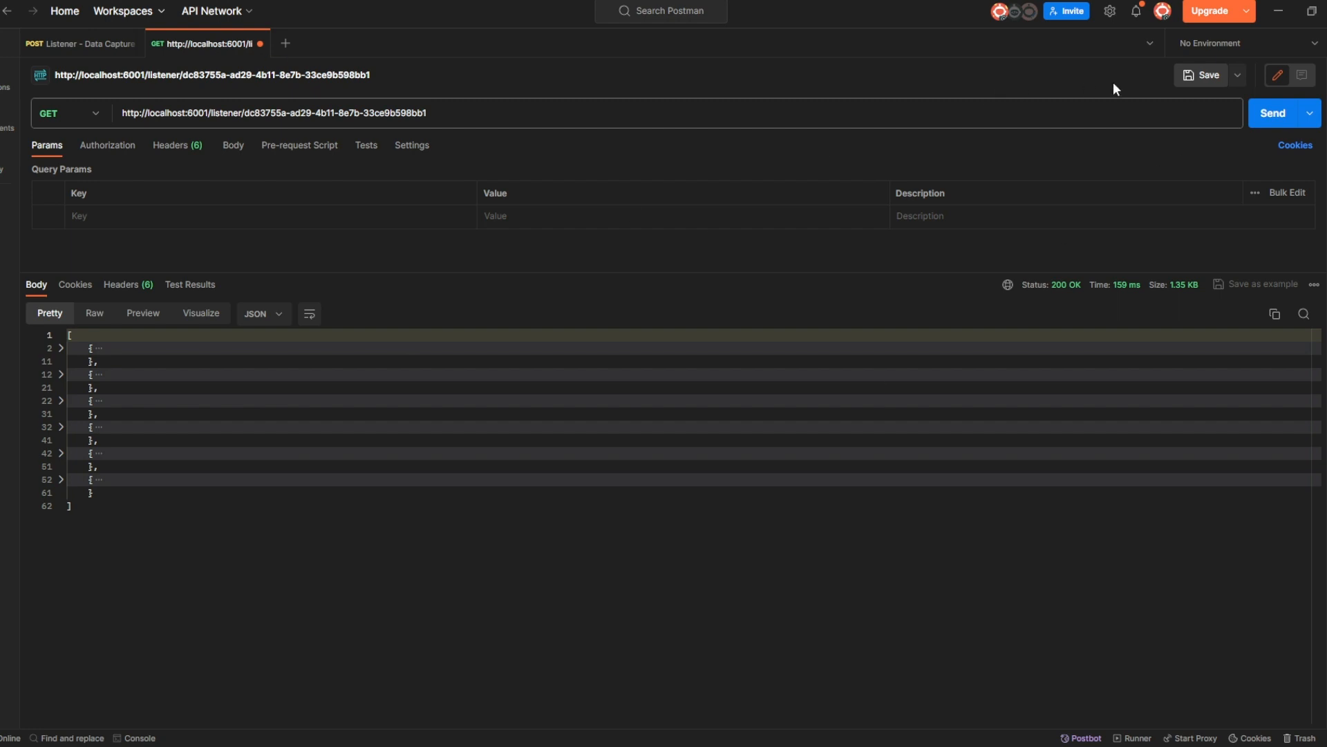
# Resend the GET listener query, get 401 Unauthorized, and show the request headers.
pyautogui.click(1255, 114)
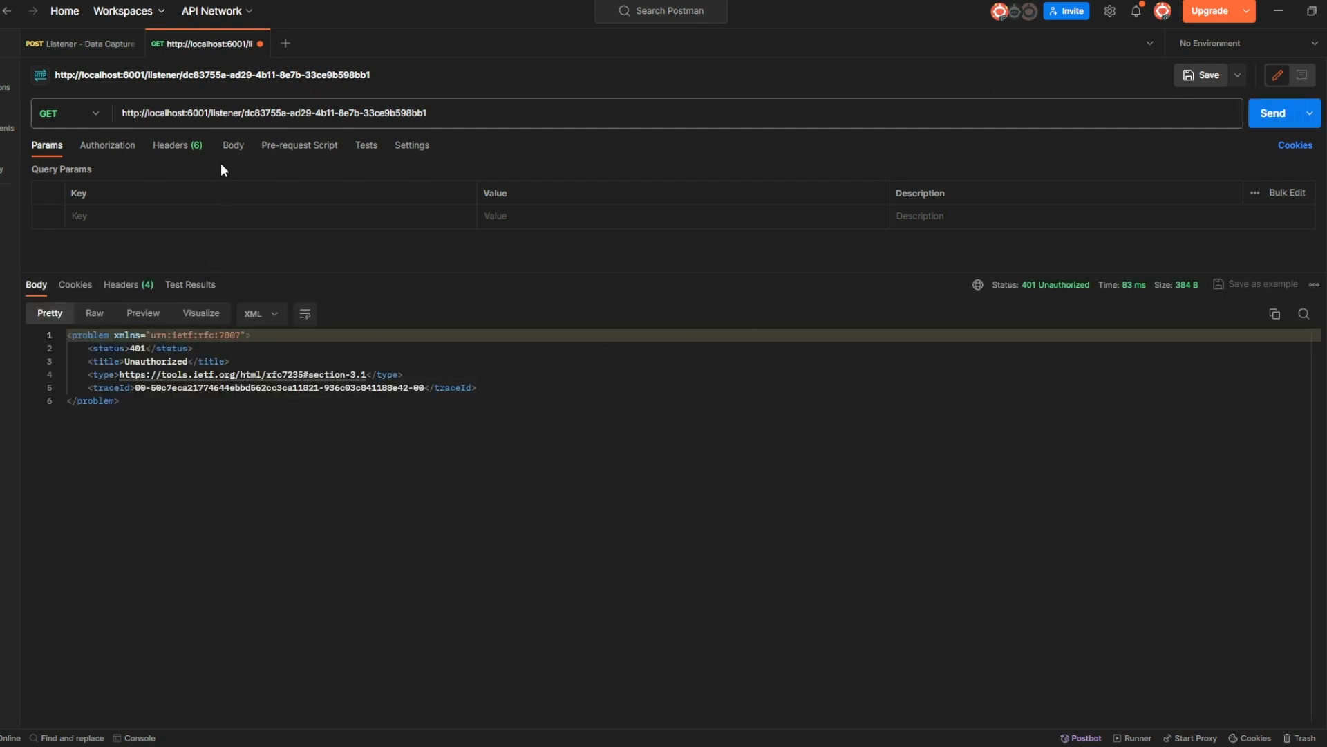
pyautogui.click(229, 146)
pyautogui.click(195, 147)
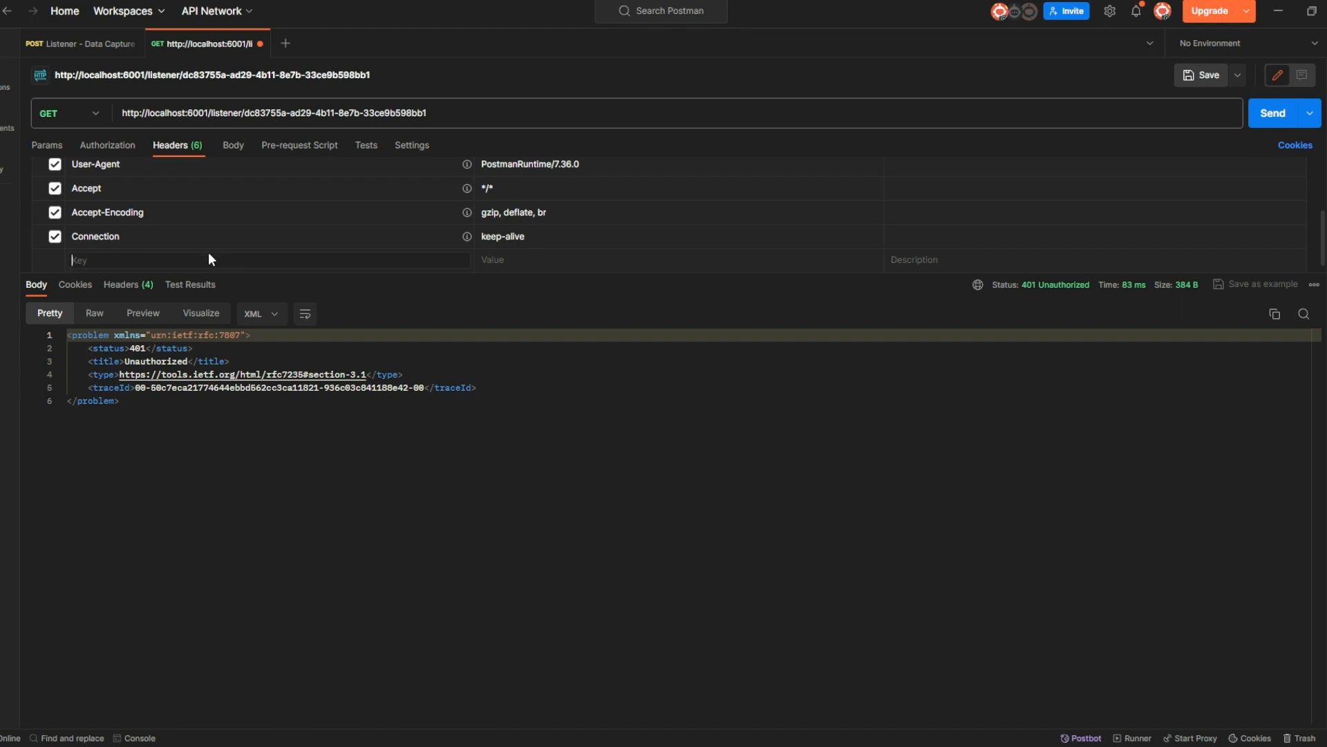
# Add an Authorization request header with the user's name as its value.
pyautogui.click(211, 260)
pyautogui.write('Au')
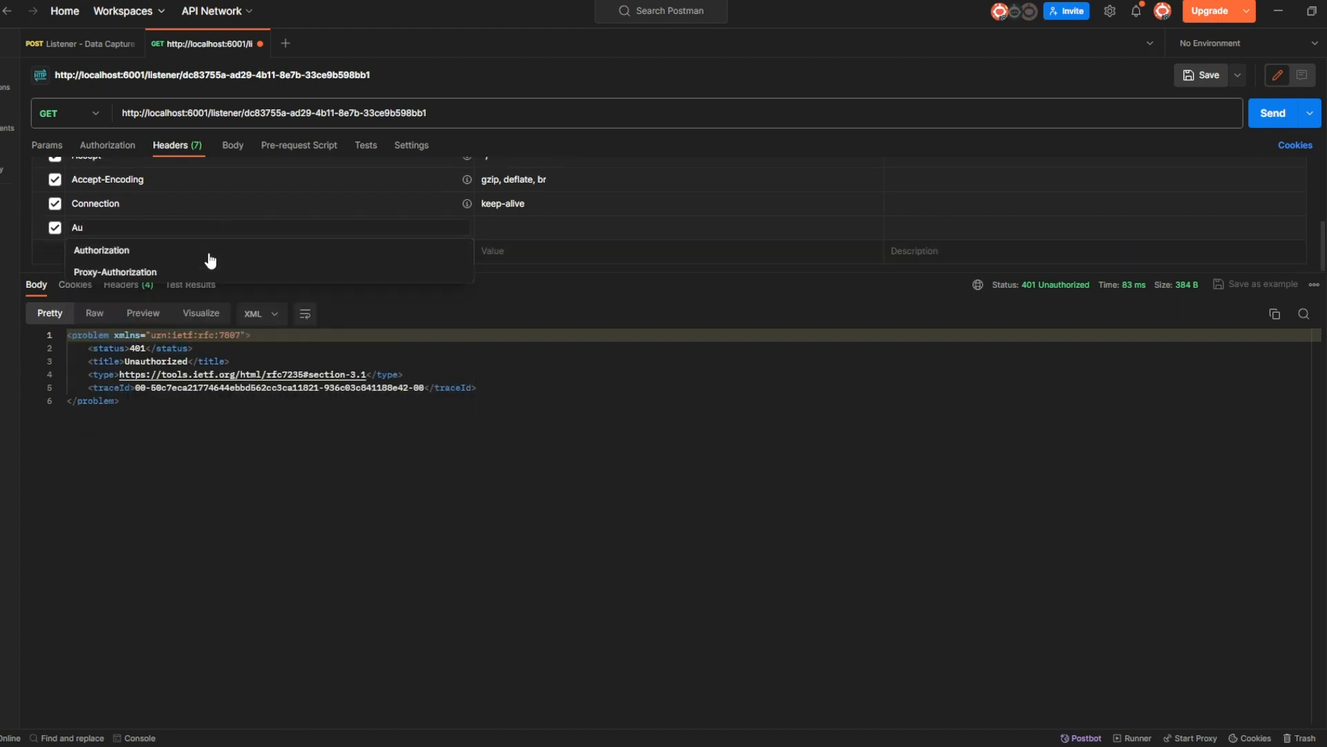
pyautogui.click(429, 273)
pyautogui.click(250, 229)
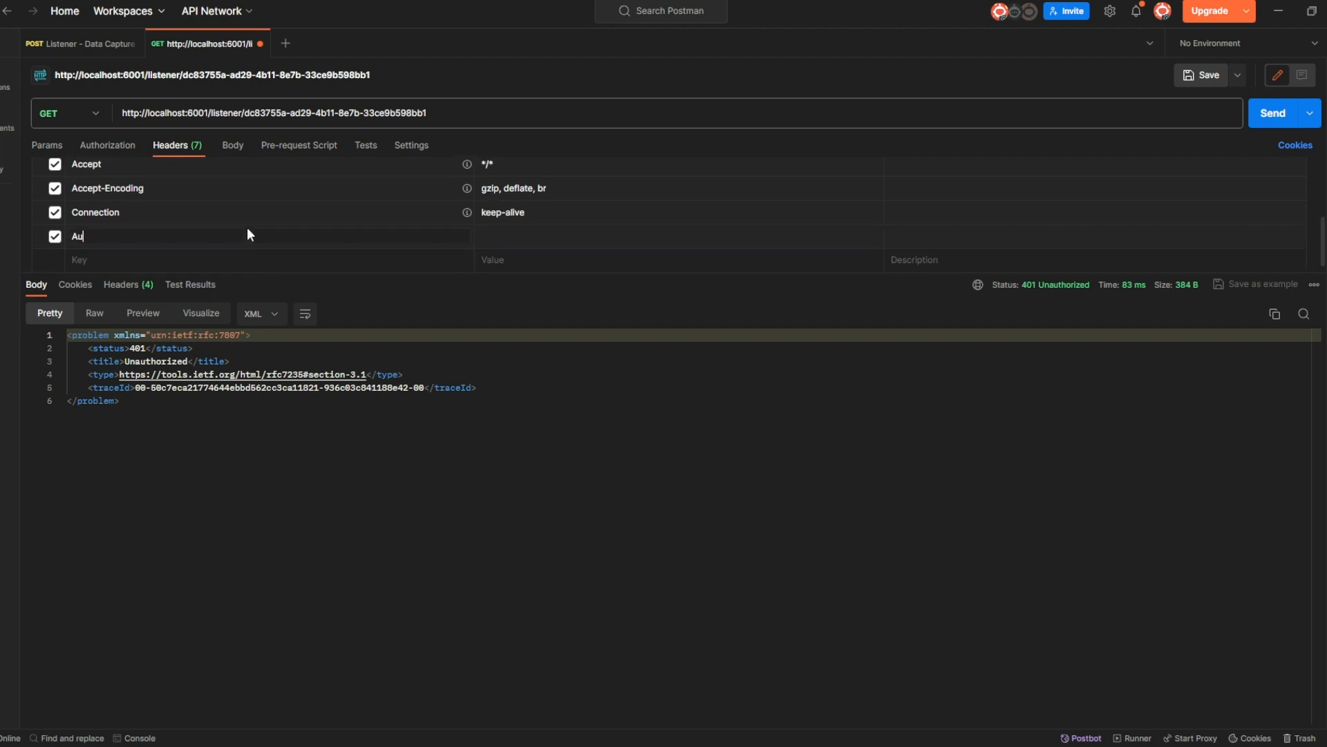
pyautogui.write('th')
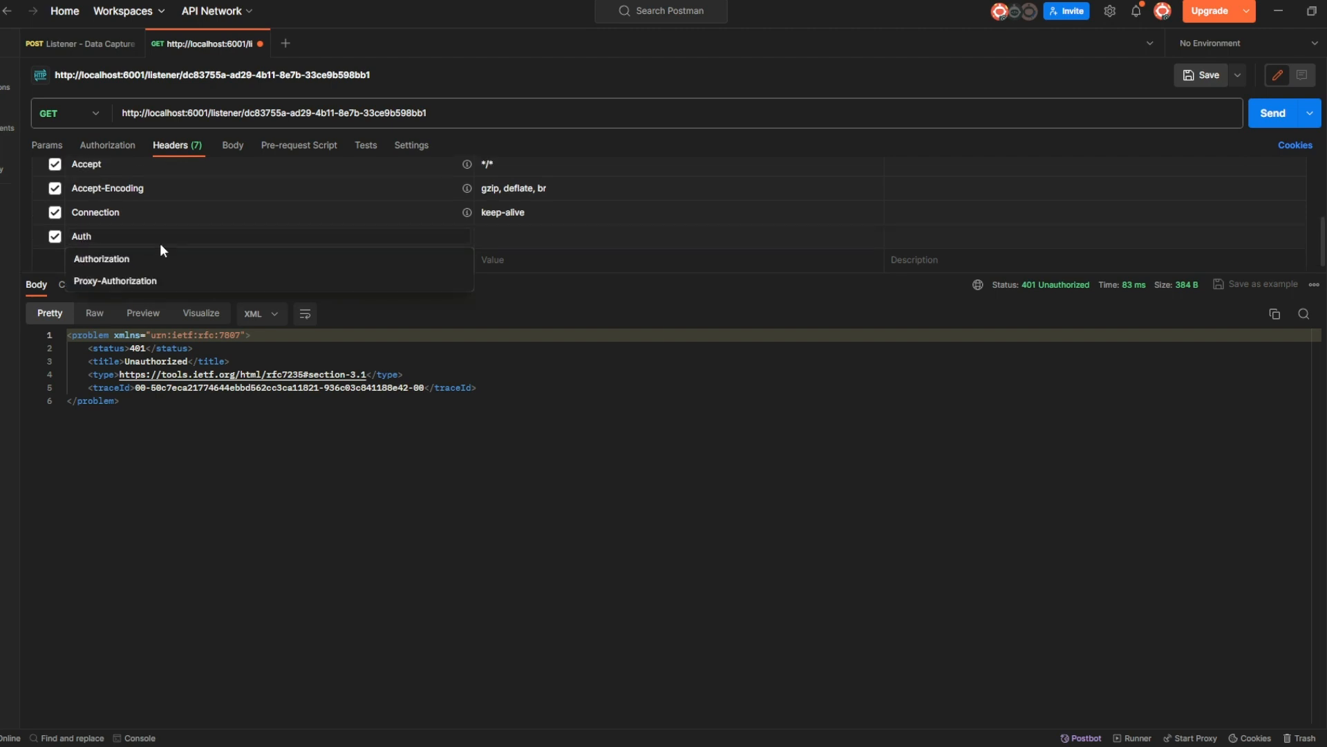
pyautogui.click(110, 258)
pyautogui.click(539, 232)
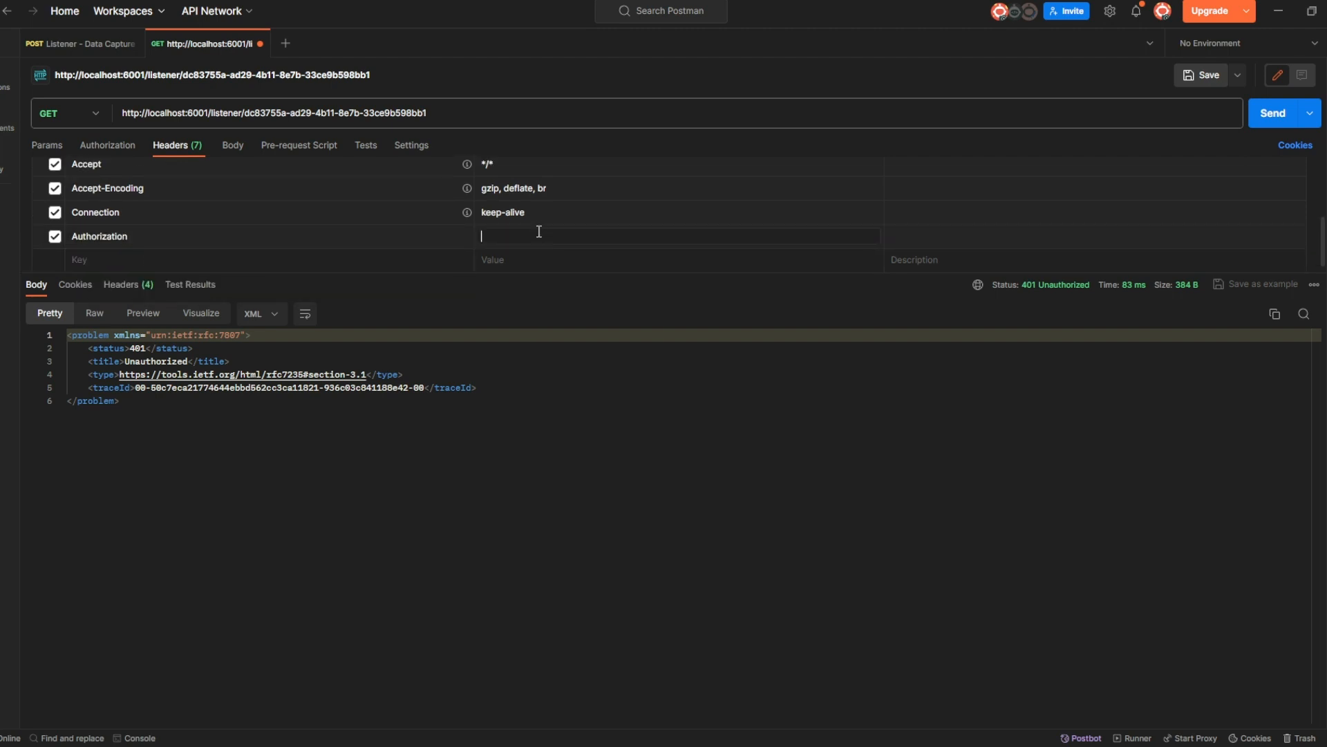
pyautogui.click(625, 458)
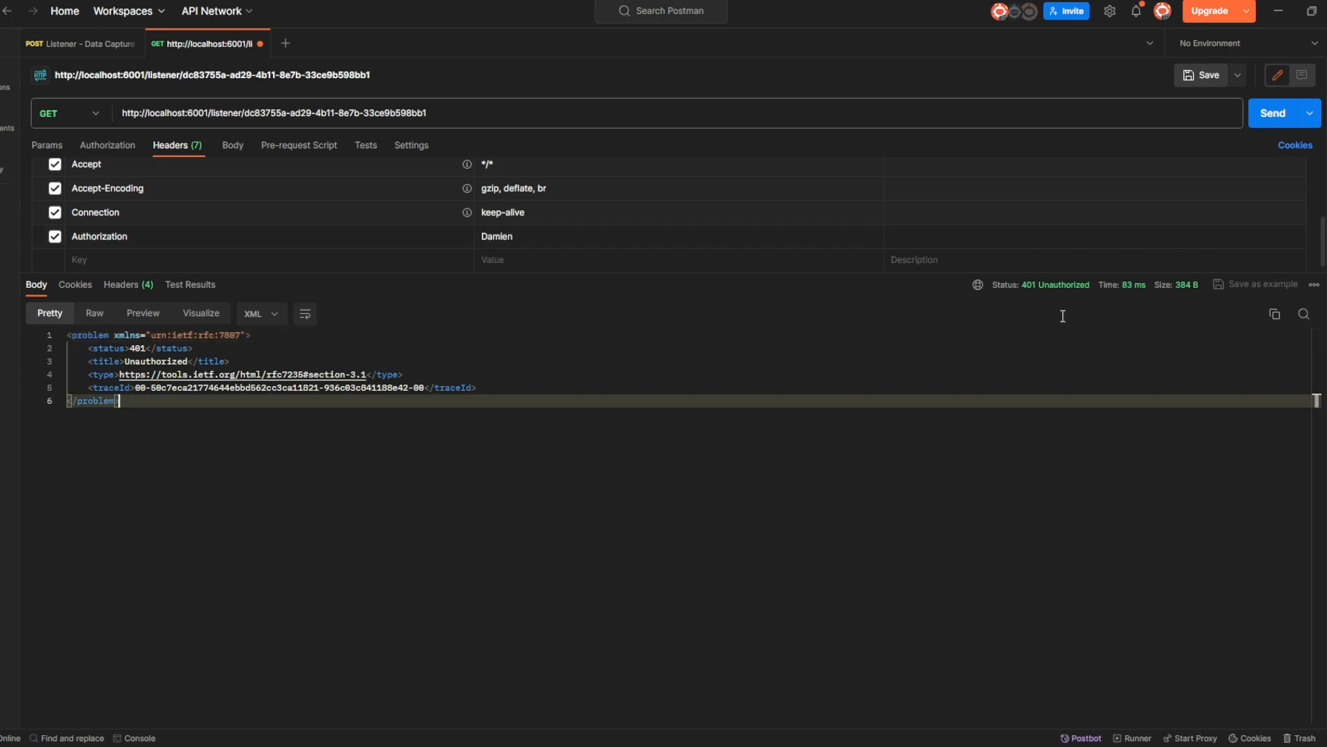
# Resend the request for 200 OK and collapse the six returned documents.
pyautogui.click(1274, 114)
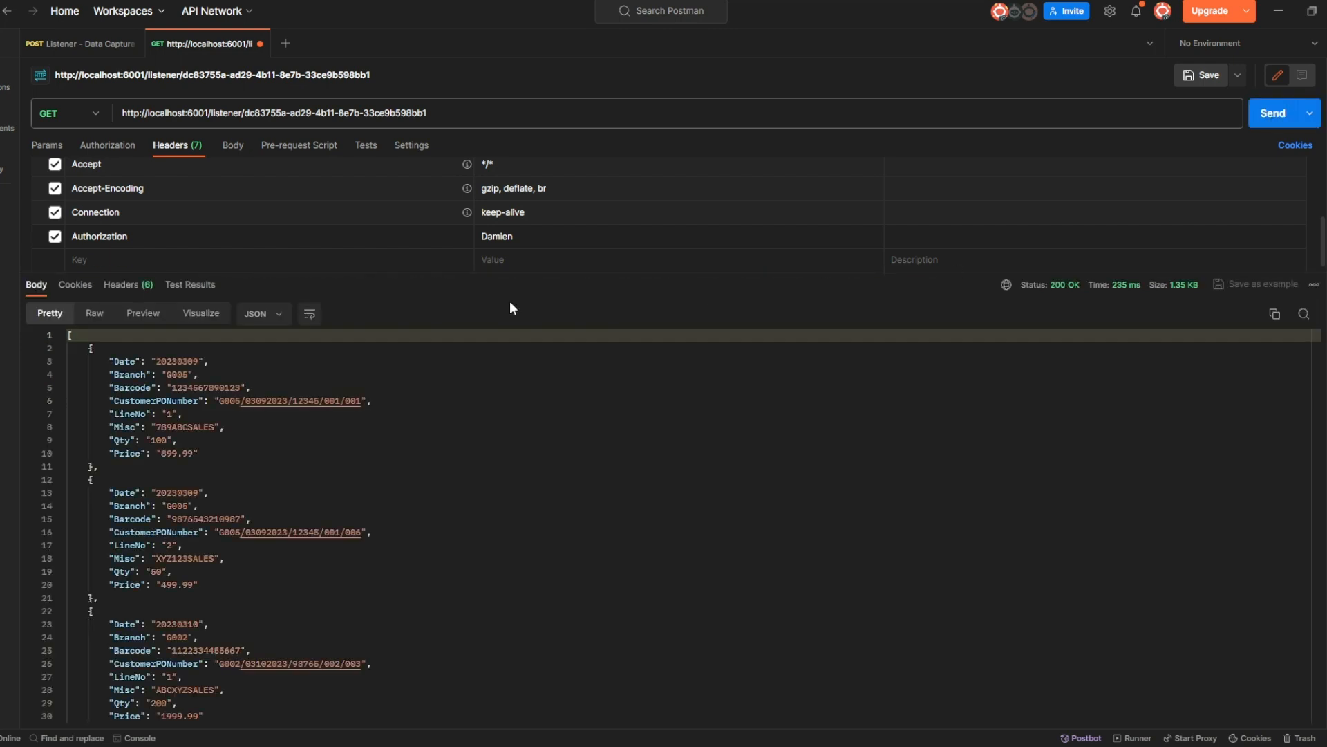
pyautogui.click(61, 349)
pyautogui.click(62, 375)
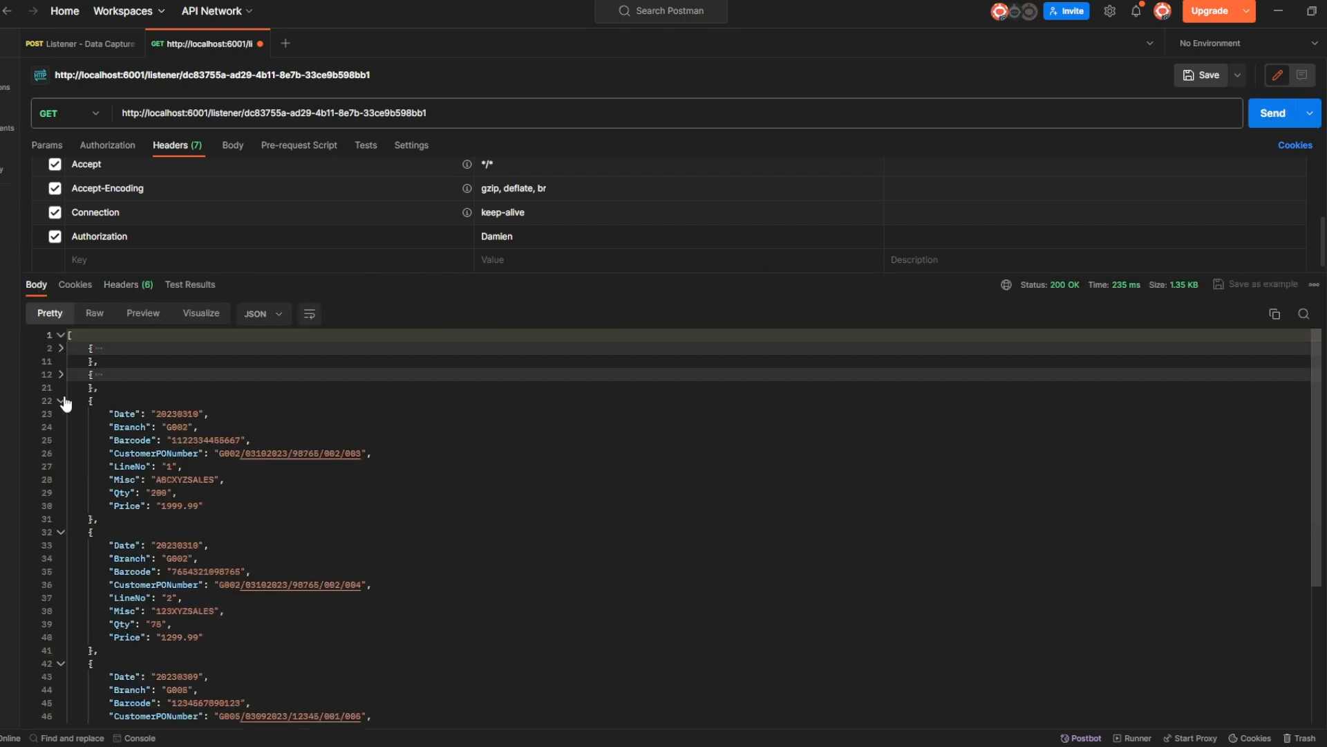
pyautogui.click(62, 401)
pyautogui.click(62, 427)
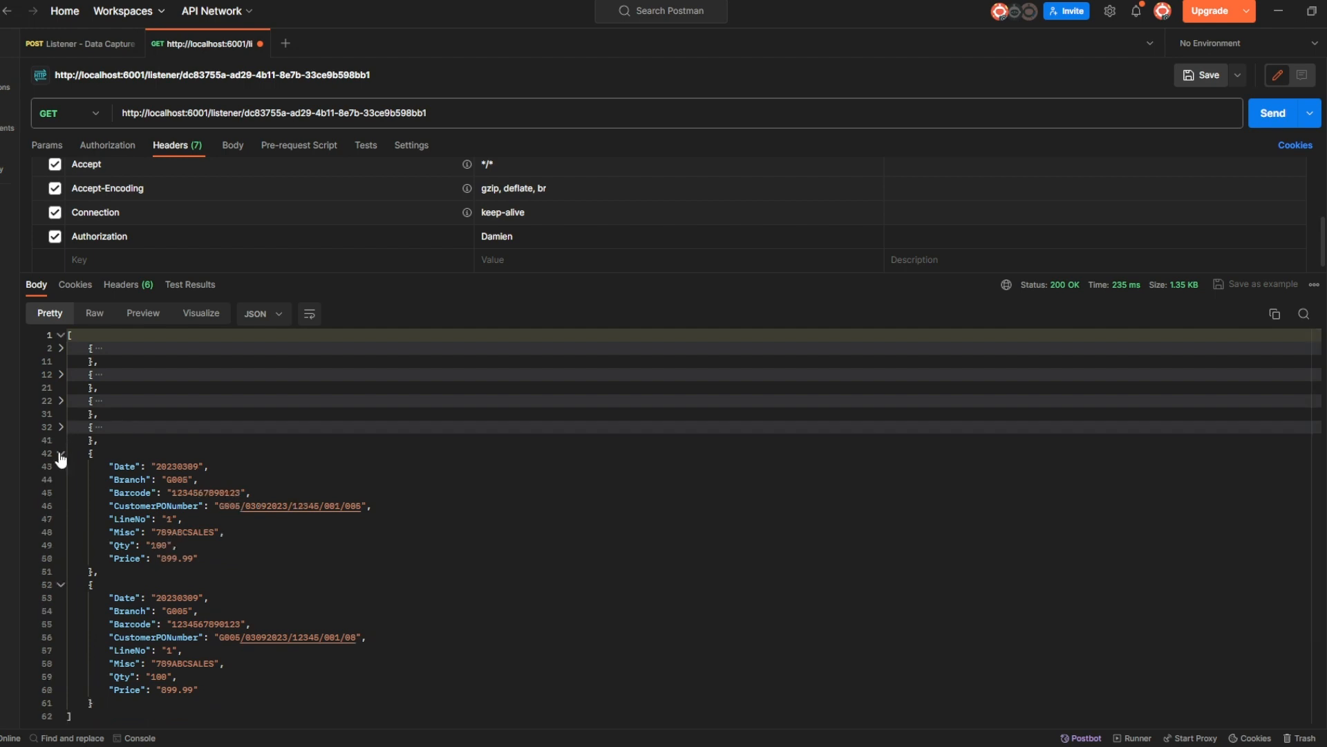
pyautogui.click(62, 453)
pyautogui.click(61, 479)
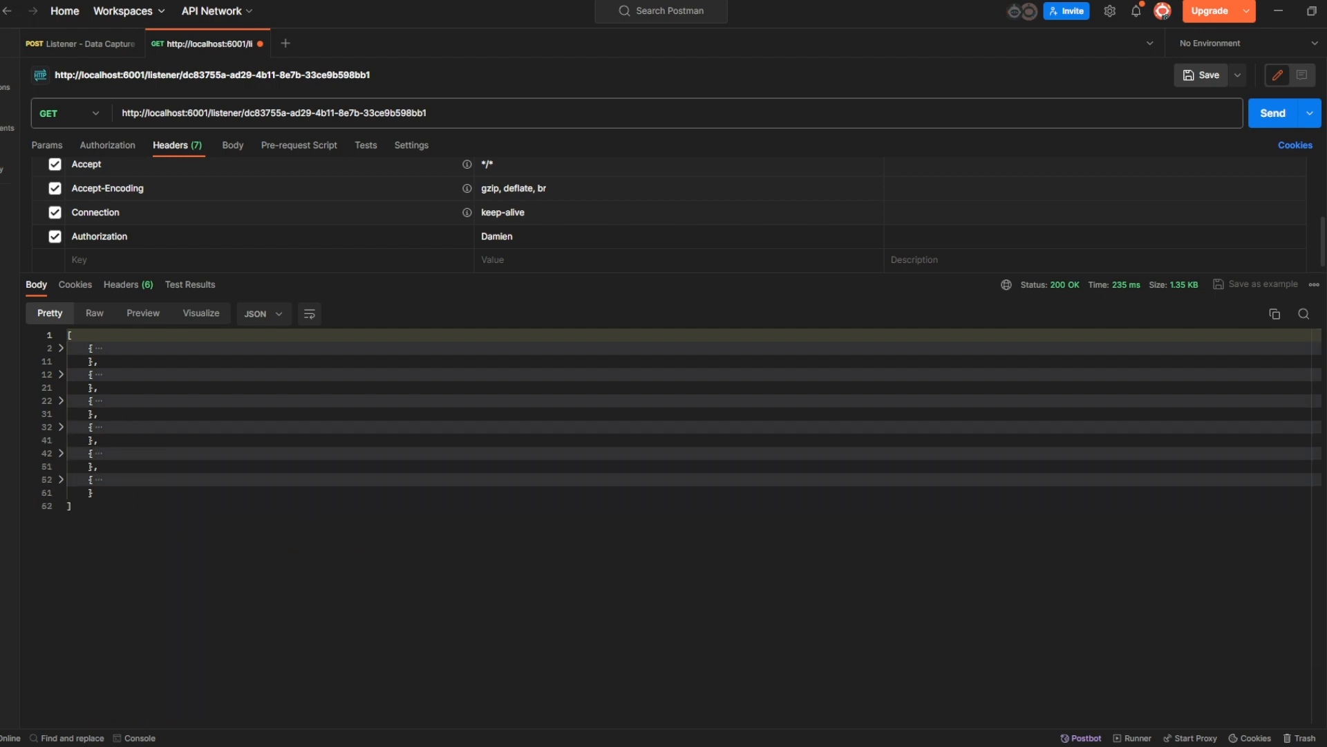
# Re-expand the first four returned documents to review the order-line records.
pyautogui.click(61, 348)
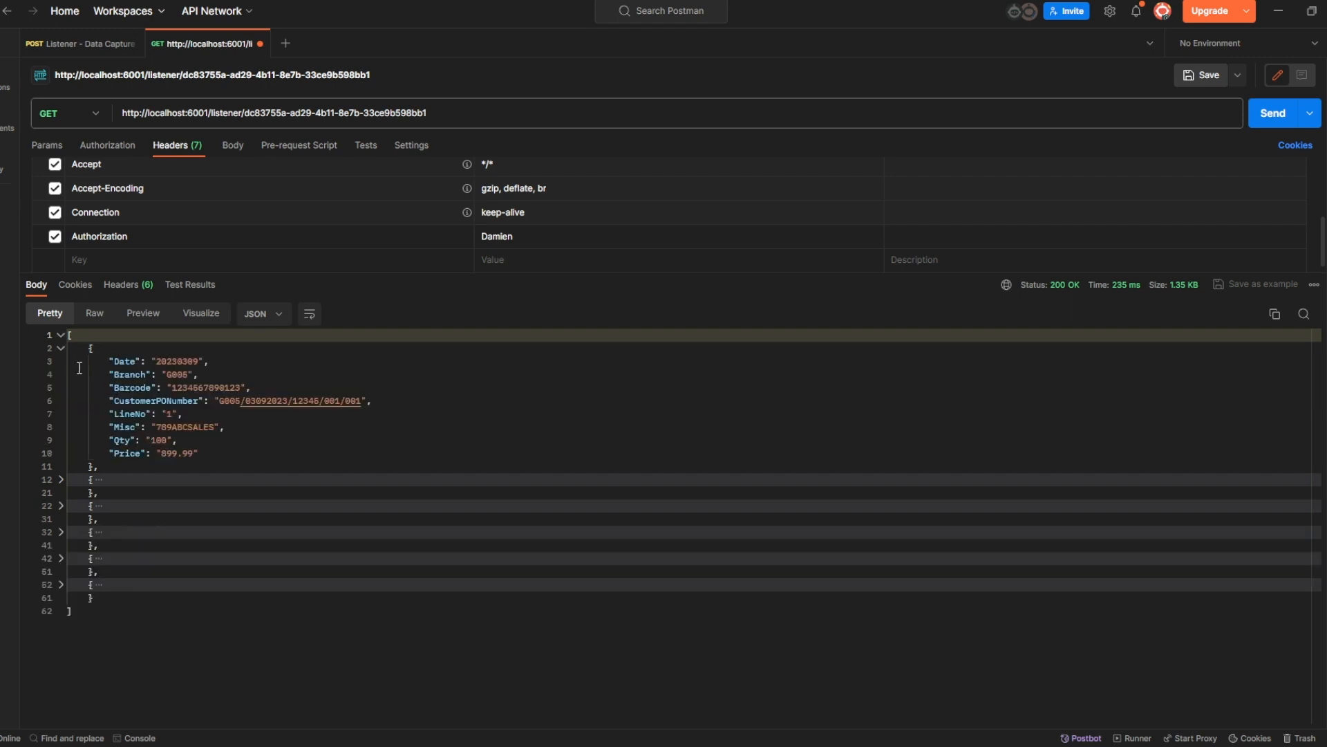
pyautogui.click(62, 480)
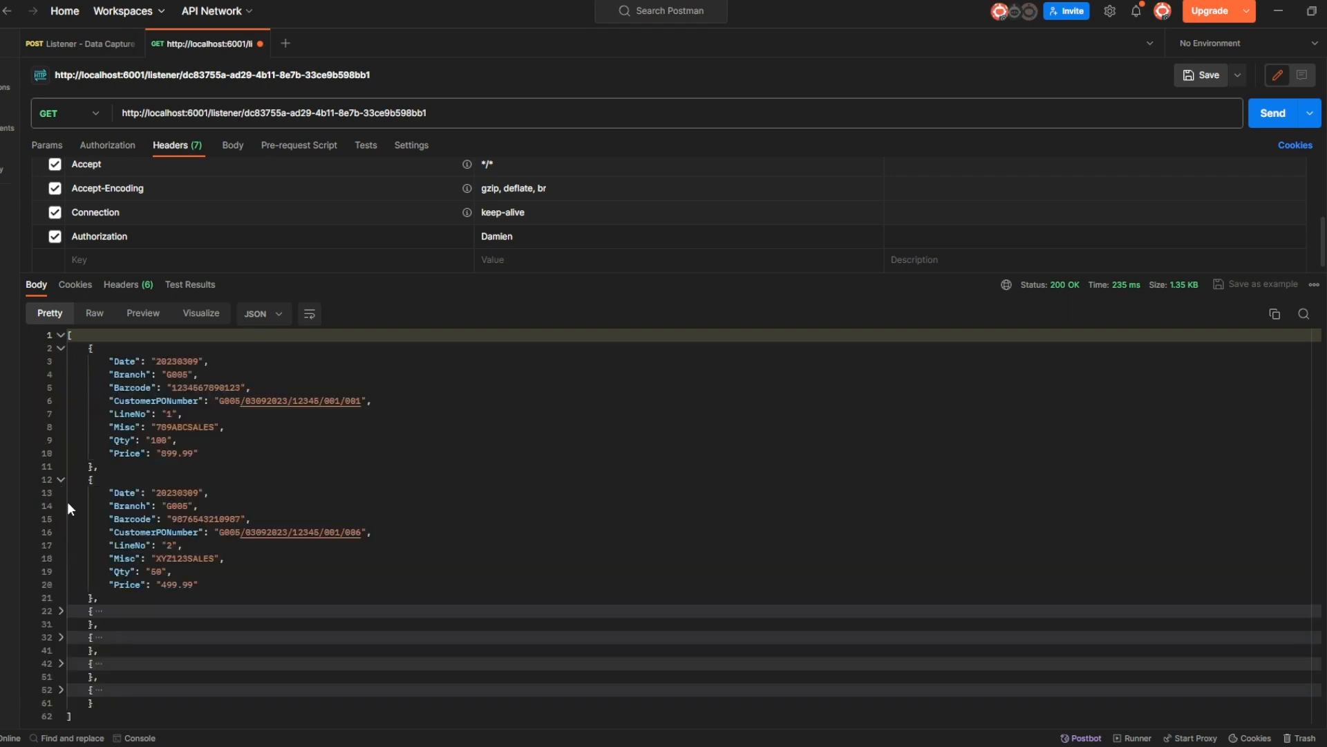
pyautogui.click(62, 612)
pyautogui.scroll(-2, 81, 593)
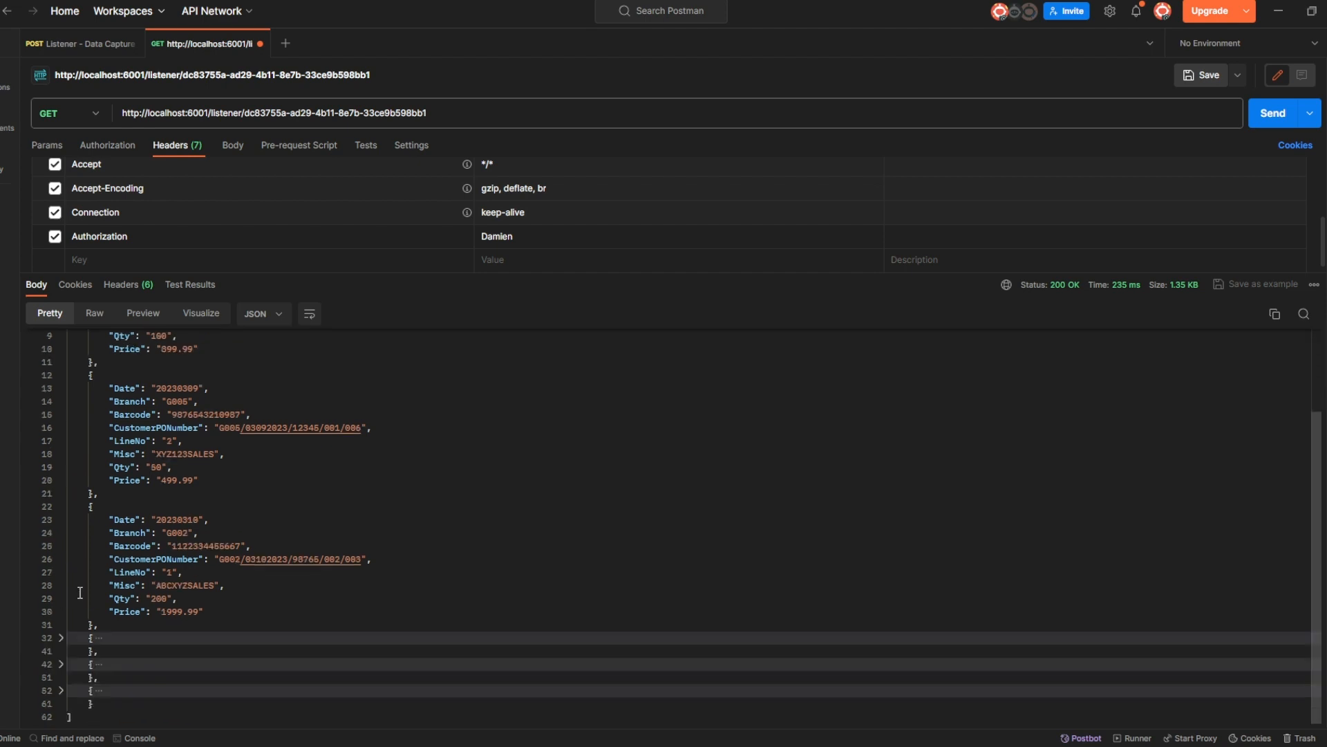
pyautogui.scroll(2, 80, 592)
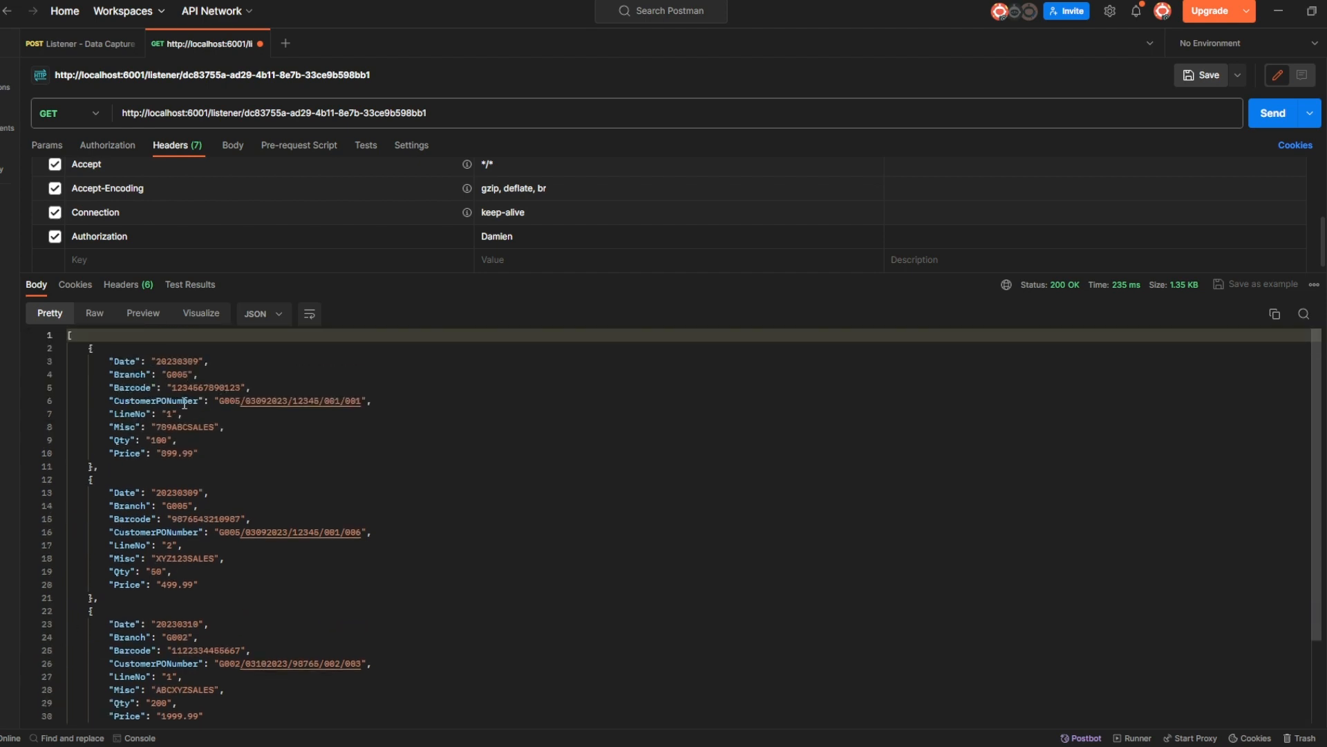
pyautogui.scroll(-1, 131, 439)
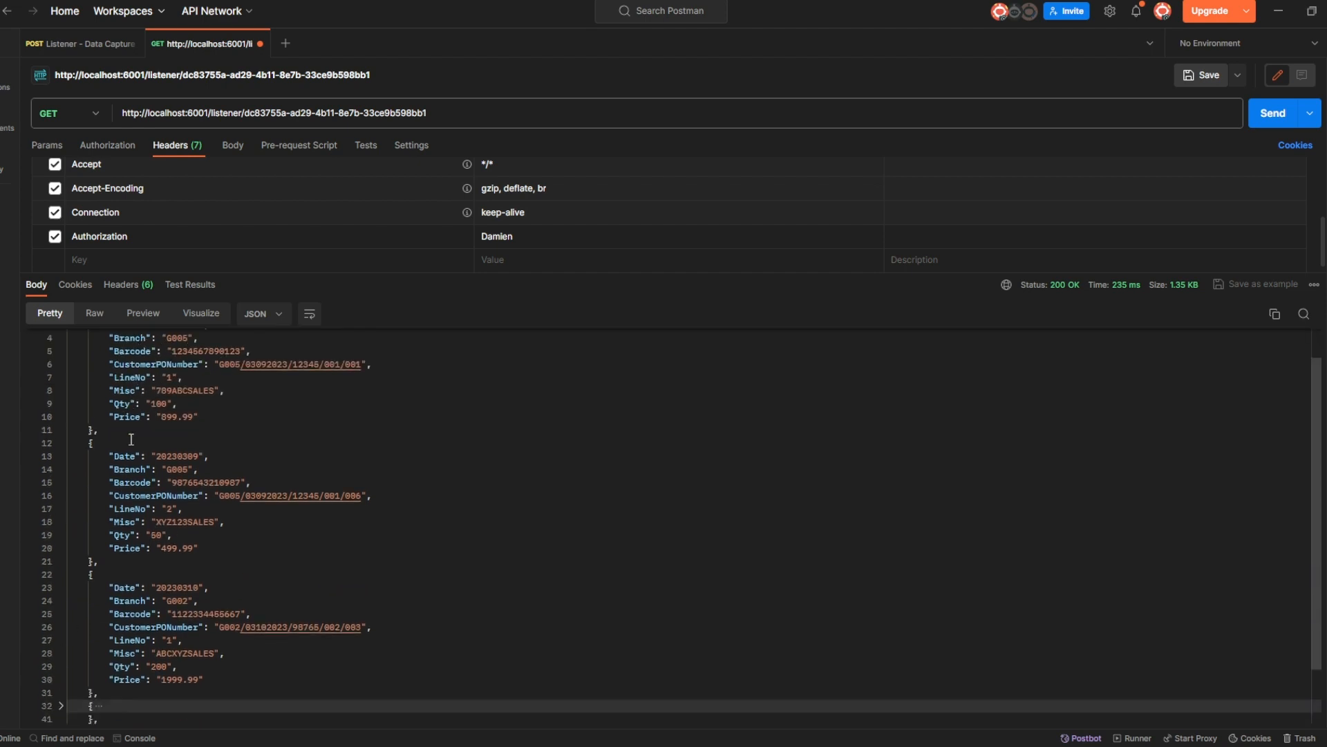
pyautogui.scroll(-2, 125, 520)
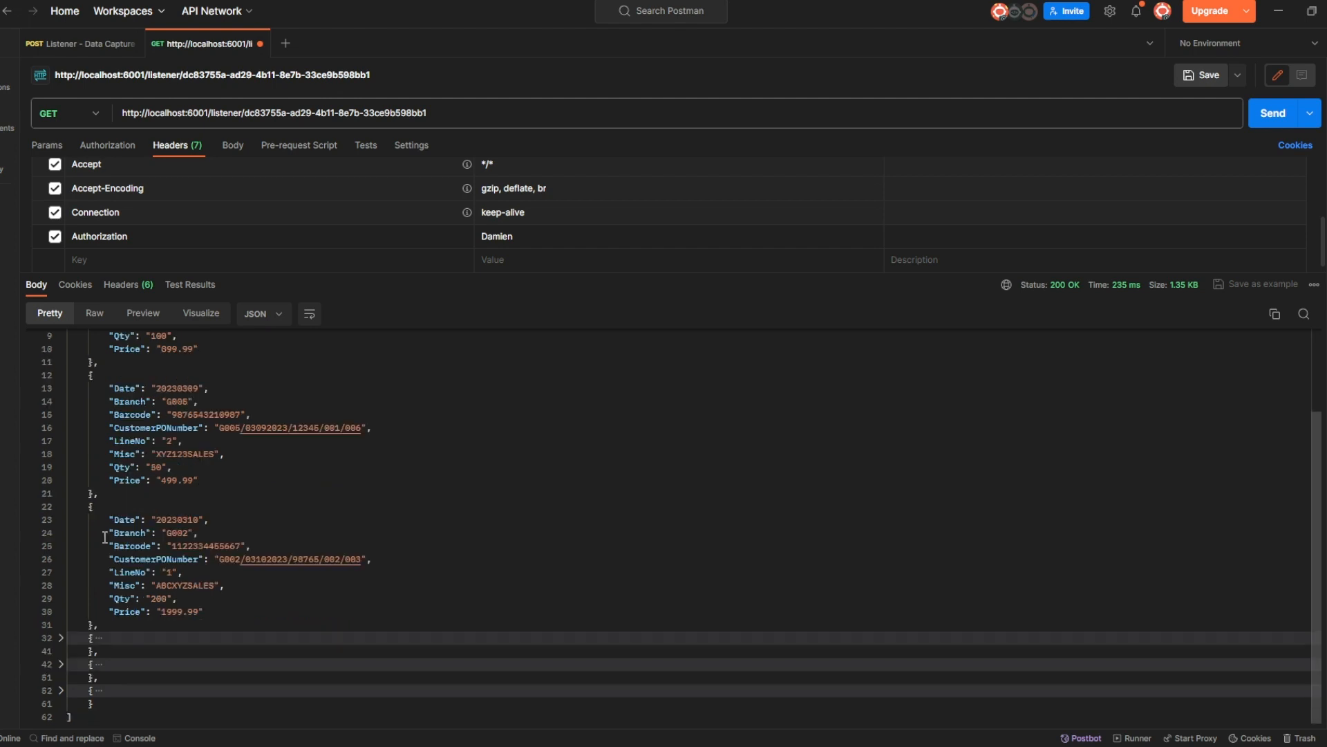
pyautogui.click(60, 638)
pyautogui.scroll(-3, 64, 665)
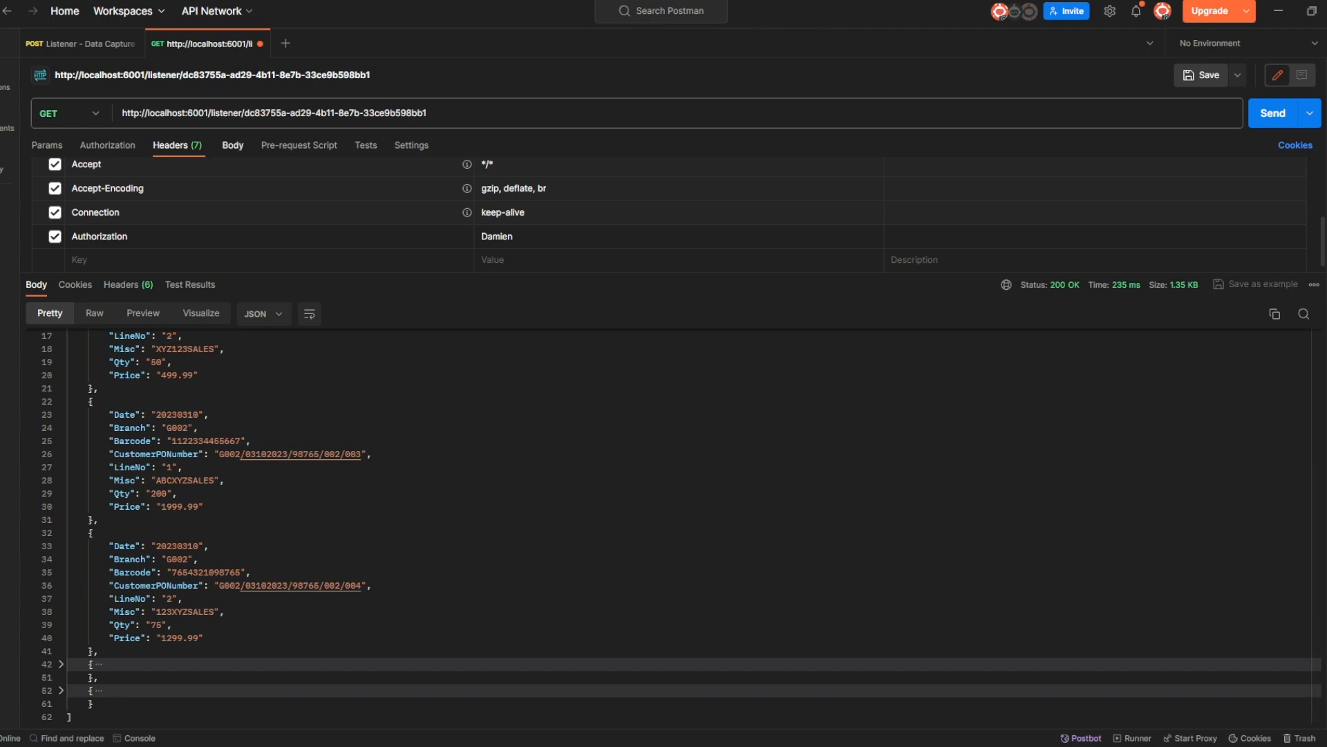
pyautogui.click(234, 148)
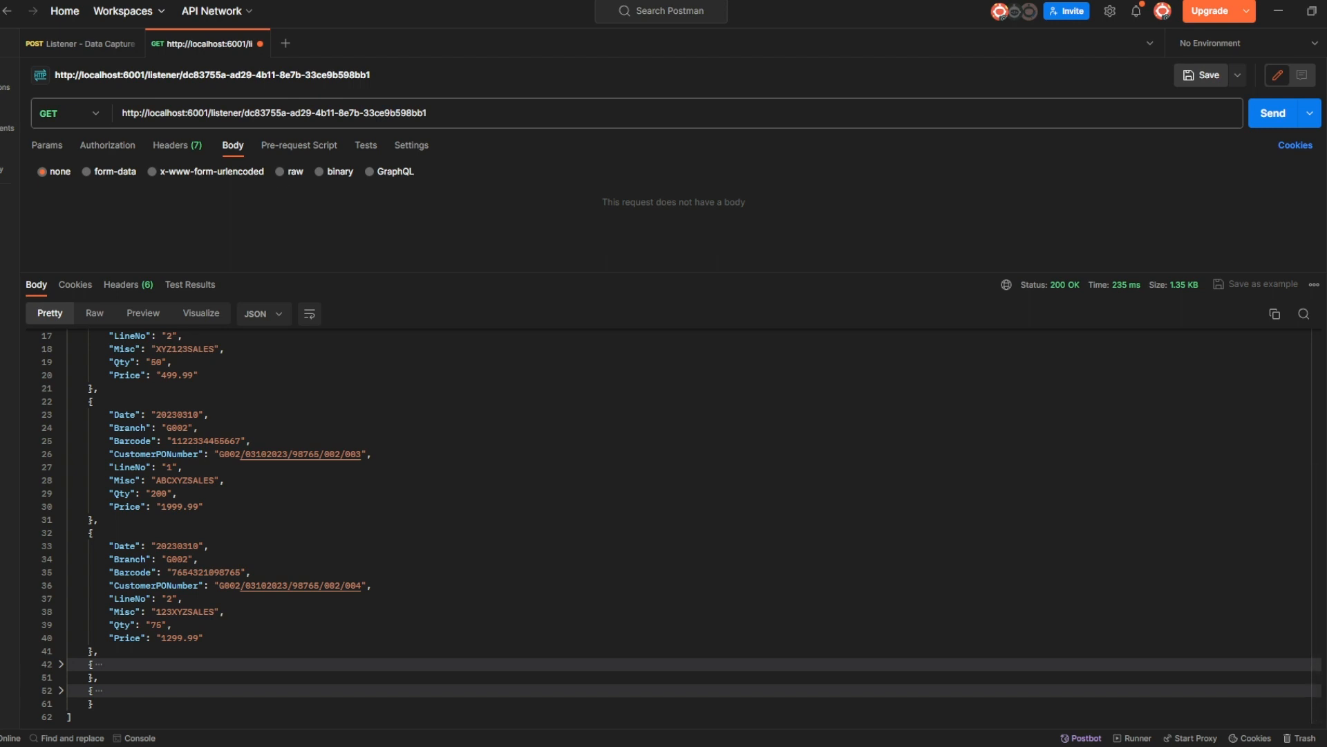
# Paste a raw JSON body with IncludeHeader true, an _id $gt filter and ascending _id Sort, then beautify it.
pyautogui.click(280, 172)
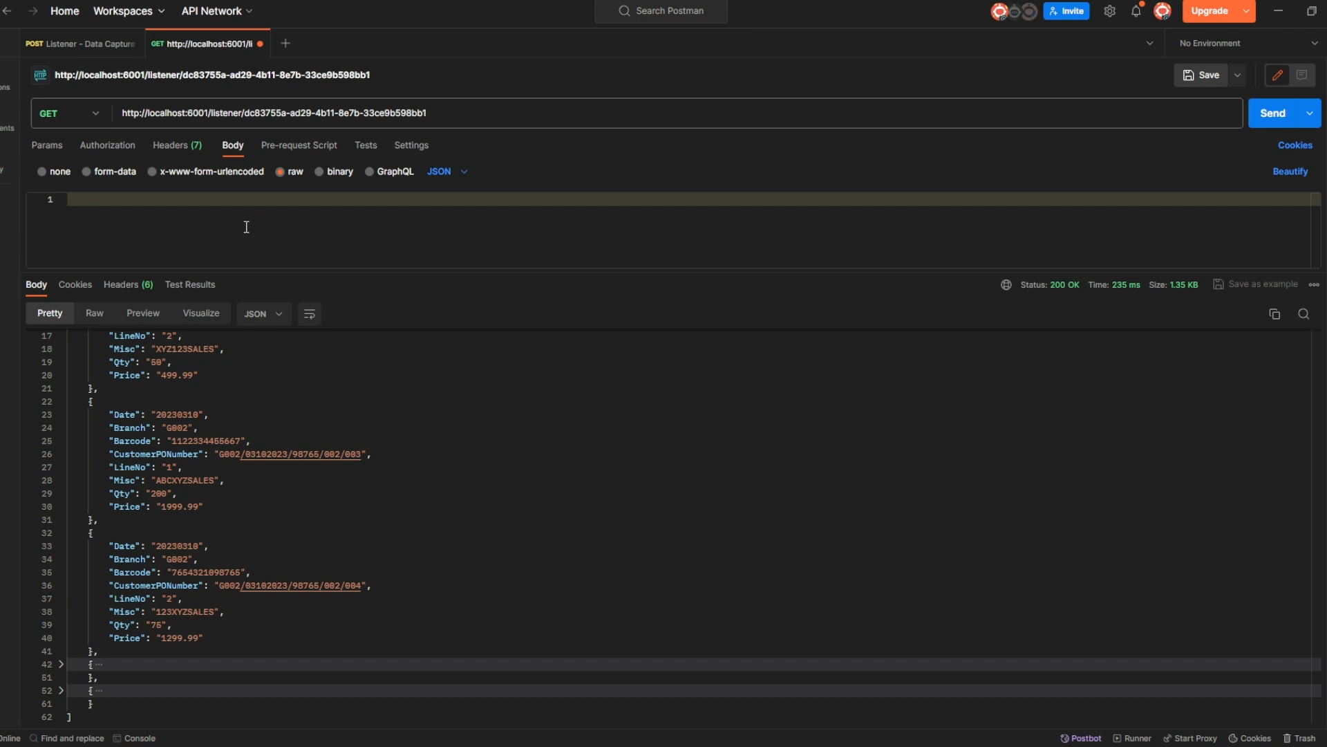
pyautogui.hotkey('ctrl', 'v')
pyautogui.moveTo(365, 272); pyautogui.dragTo(346, 420)
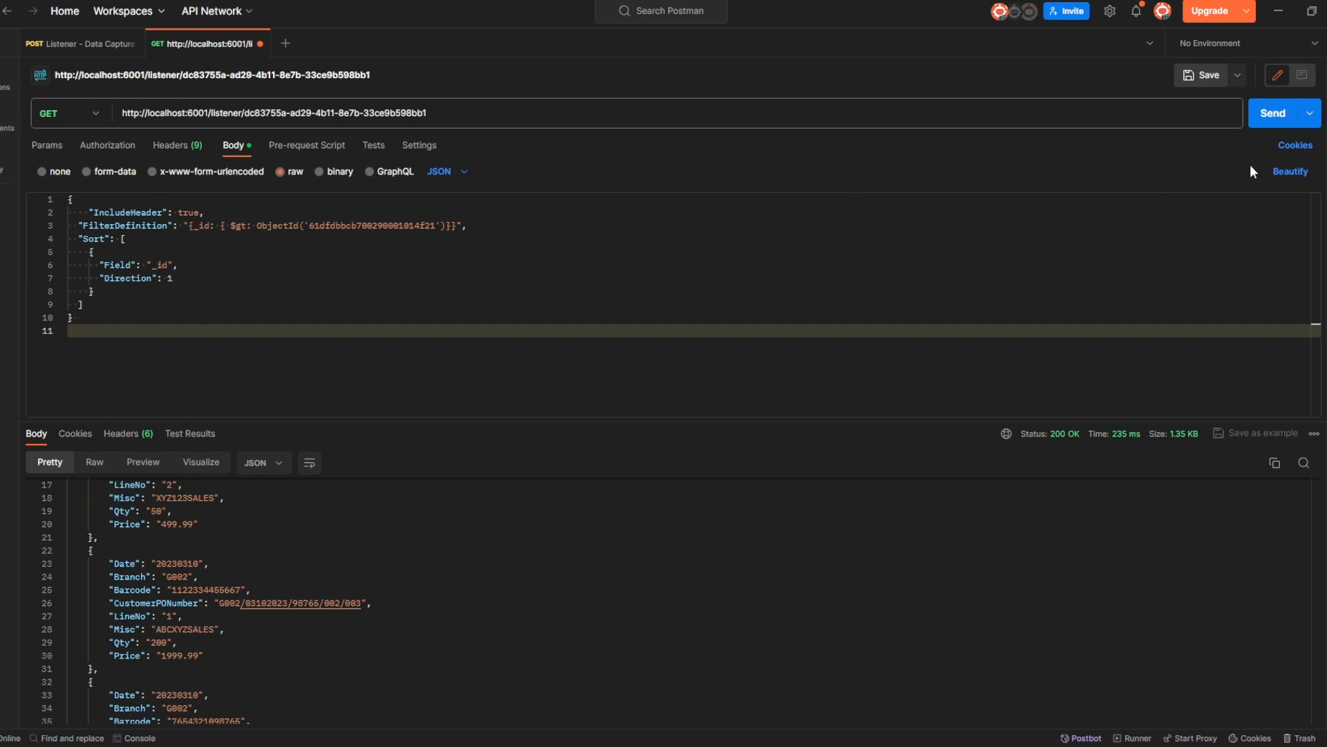
pyautogui.click(1290, 178)
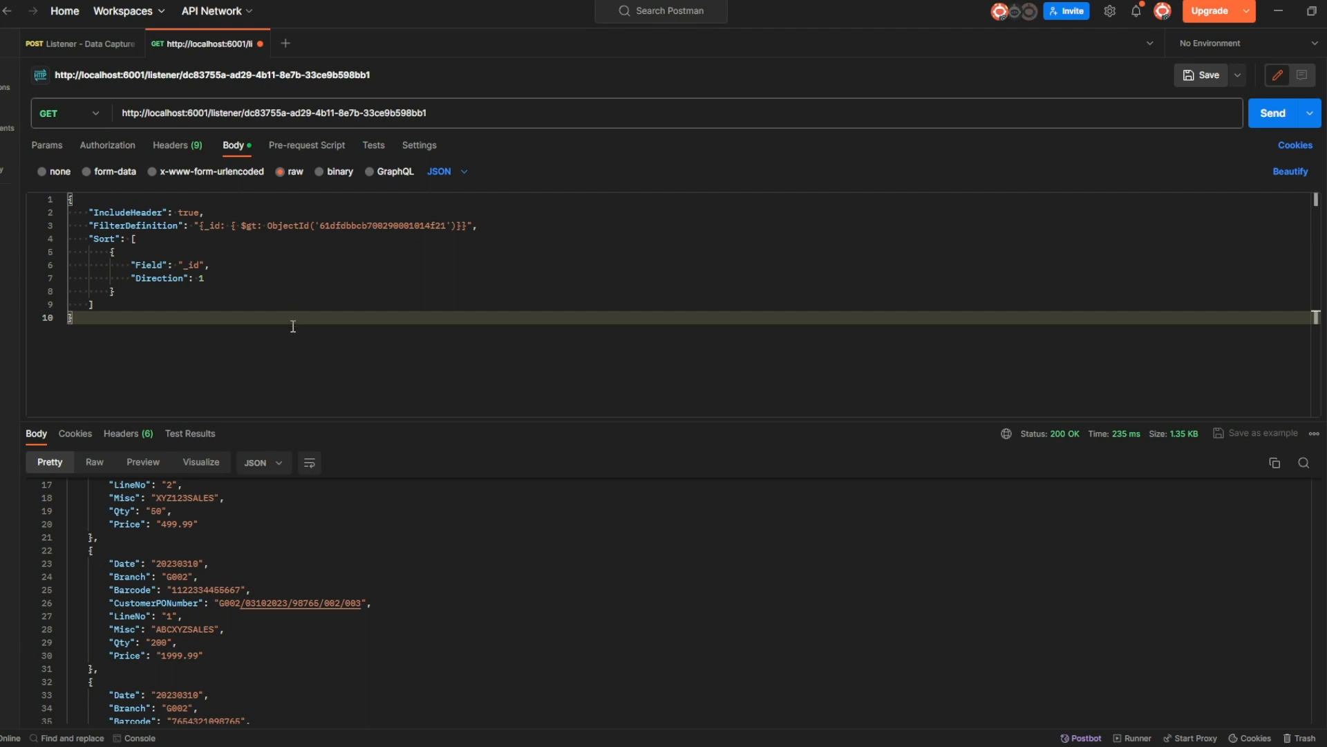
# Change IncludeHeader from true to false in the request body.
pyautogui.click(202, 212)
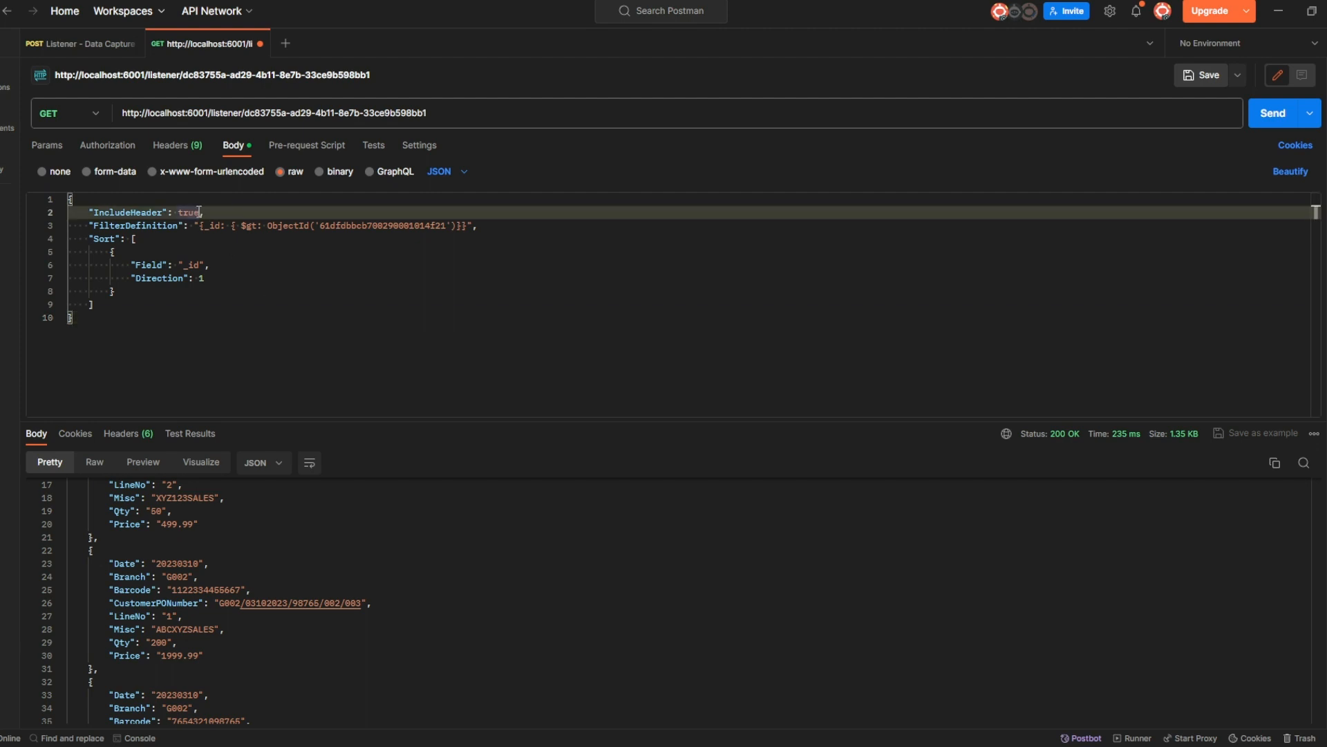
pyautogui.moveTo(200, 212); pyautogui.dragTo(178, 213)
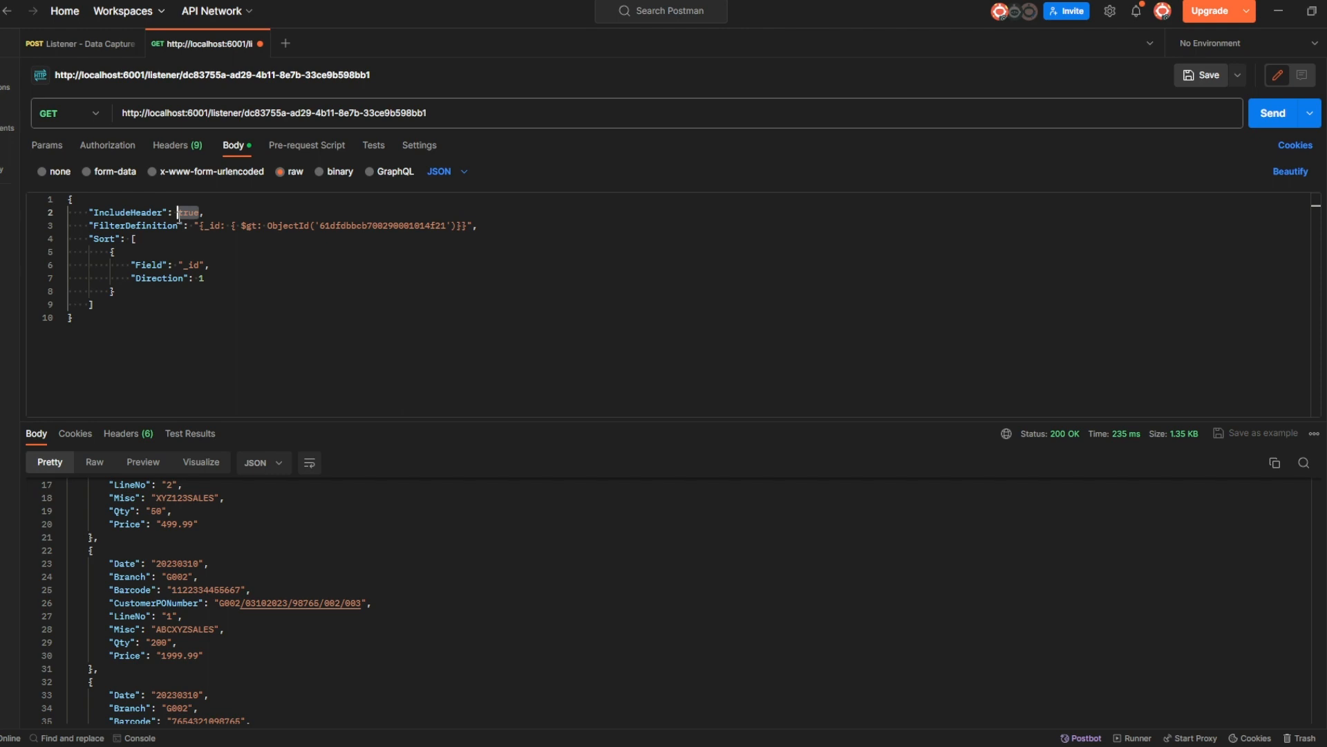
pyautogui.write('false')
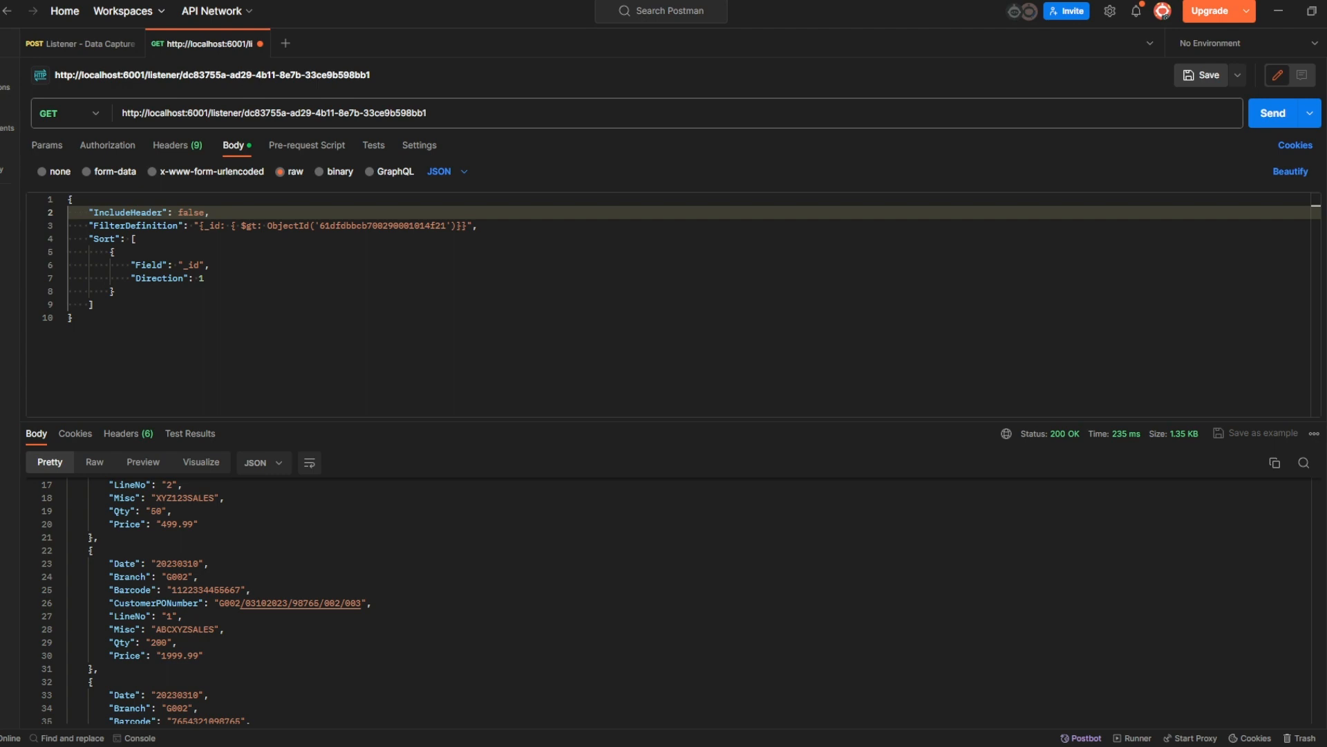
# Replace the filter's ObjectId with 658d24eaf55d39000101c207.
pyautogui.moveTo(319, 226); pyautogui.dragTo(448, 226)
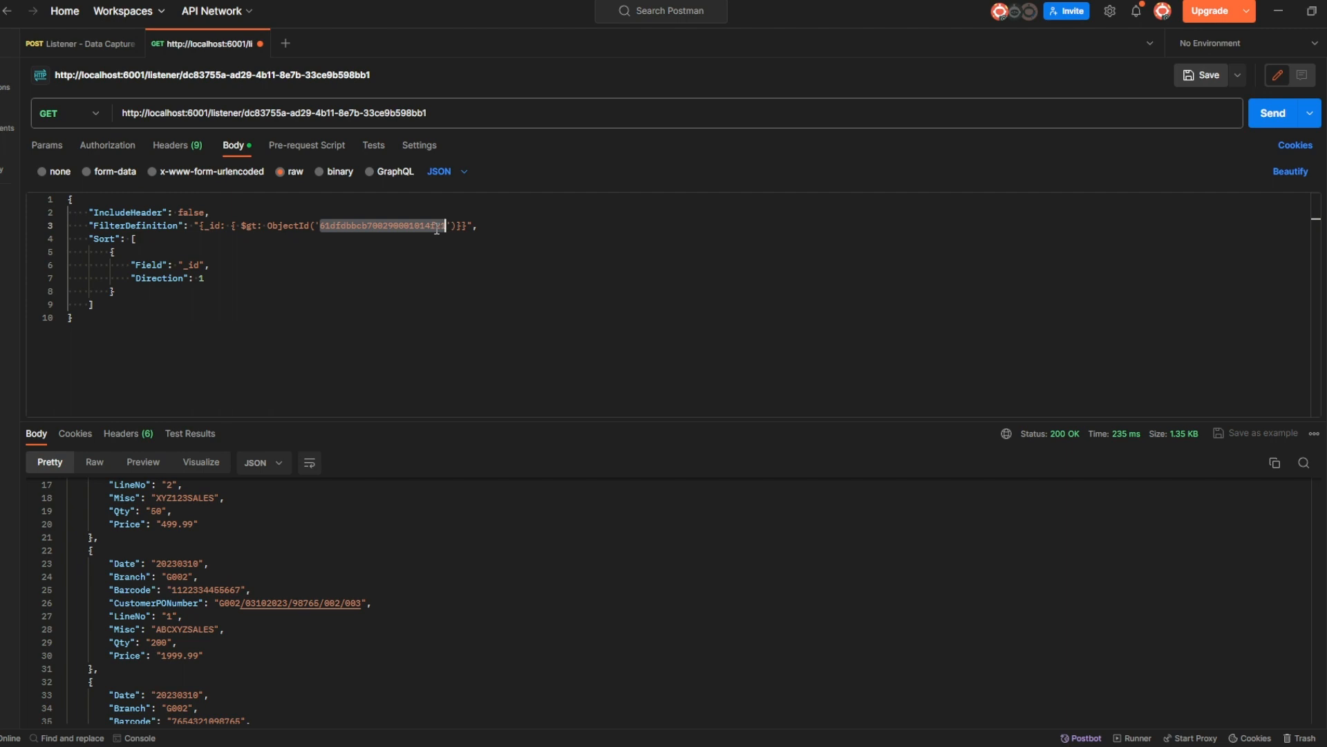
pyautogui.write('658d24eaf55d39000101c297')
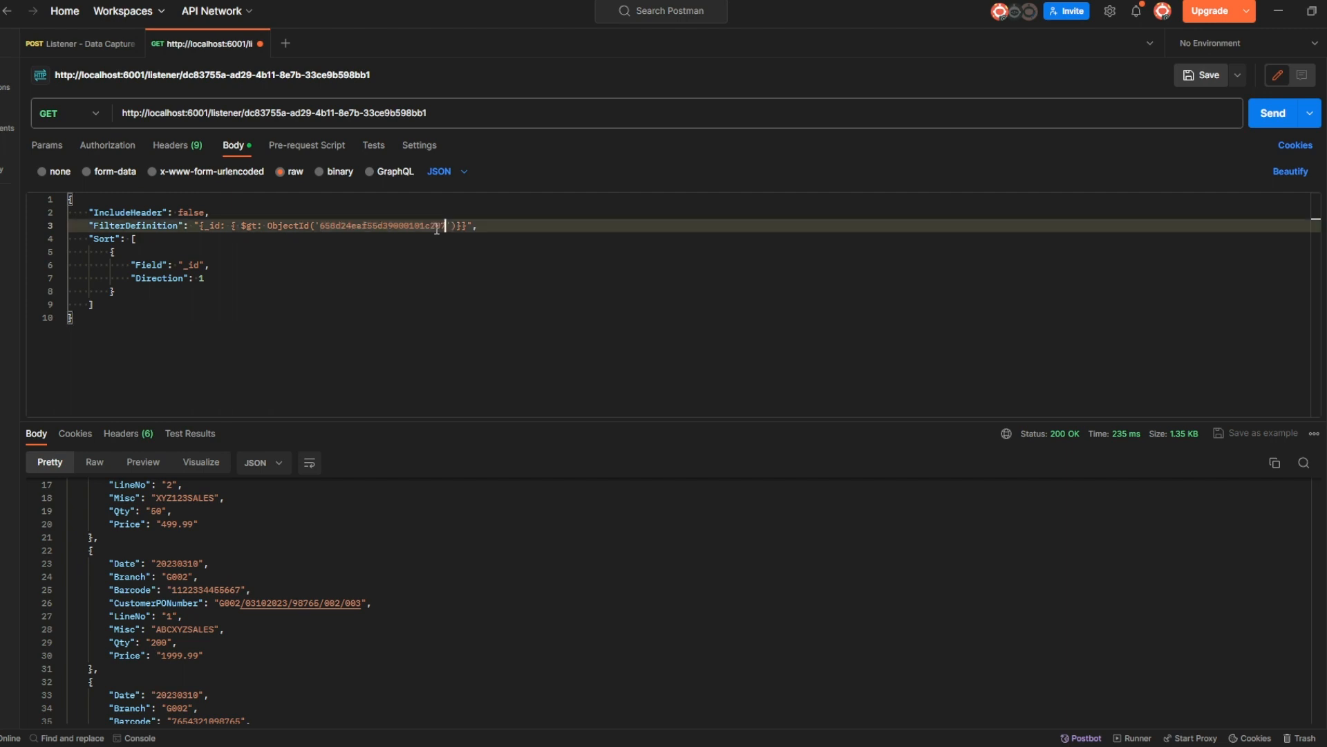
pyautogui.click(269, 250)
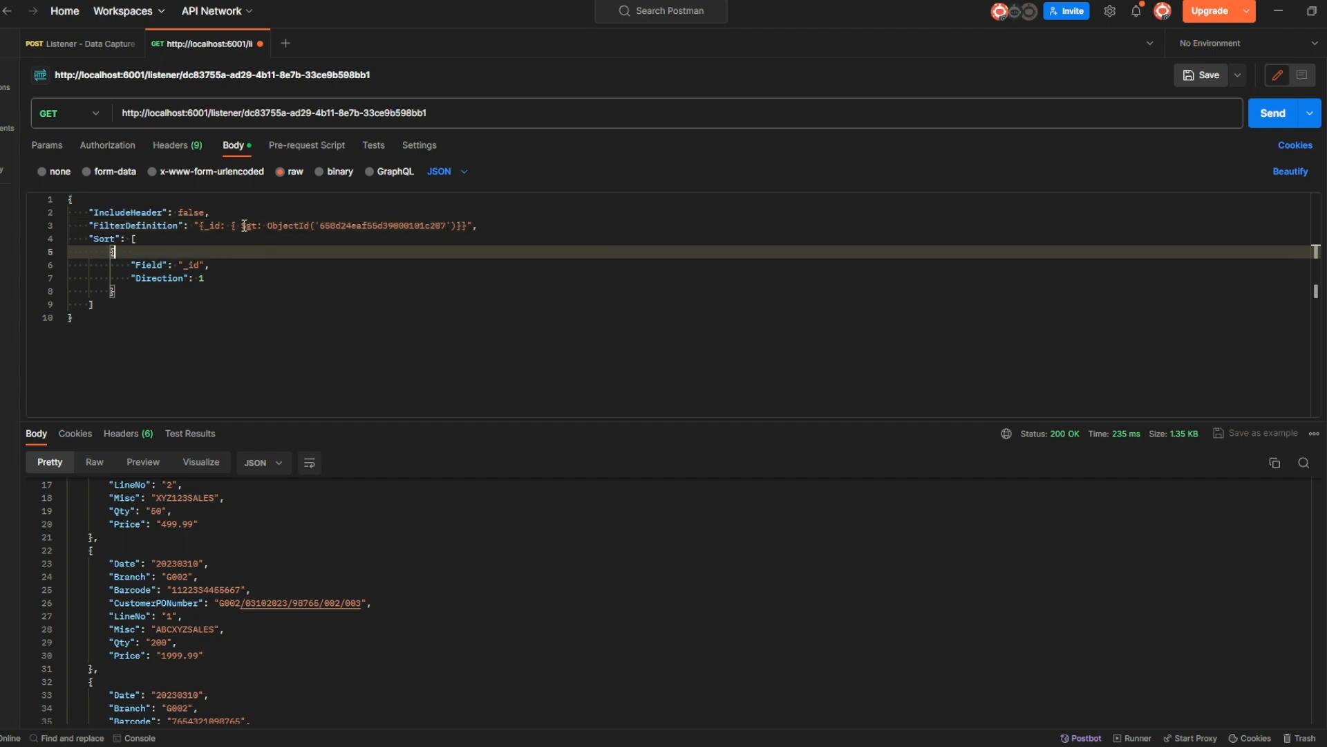
pyautogui.doubleClick(243, 226)
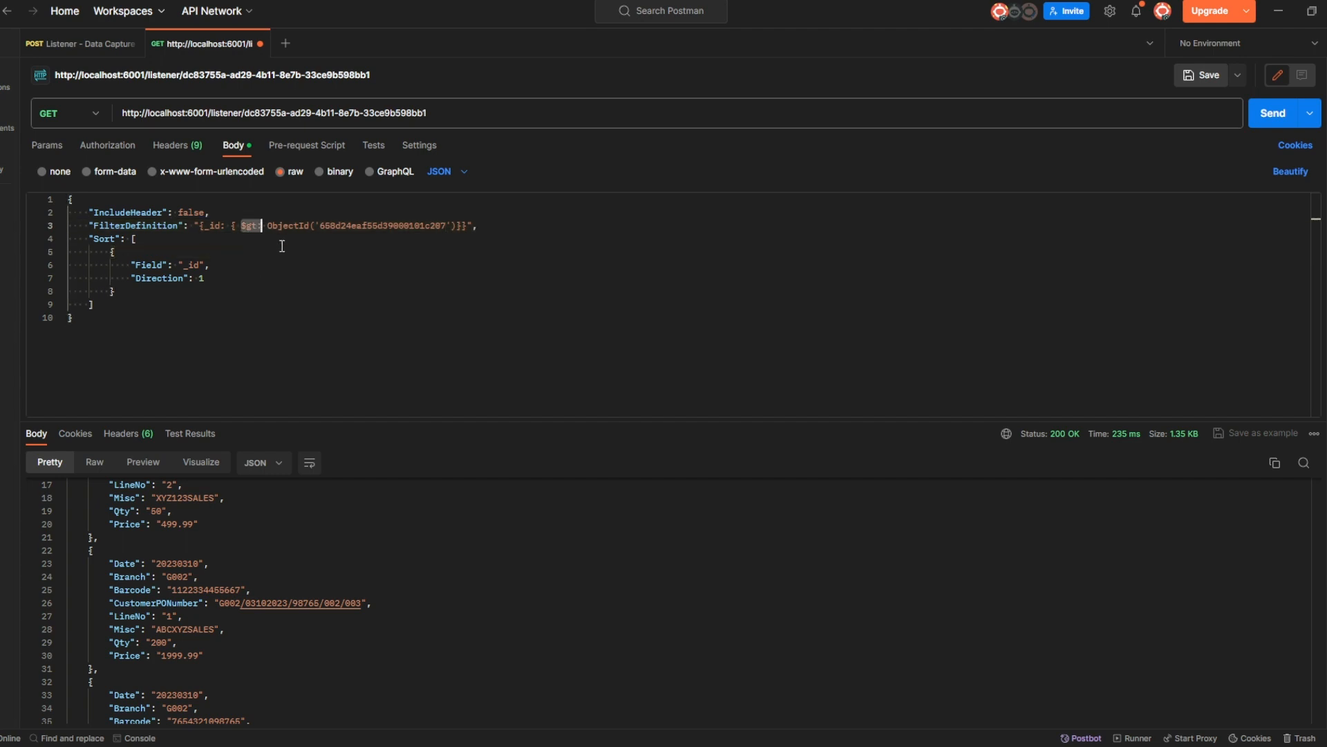
pyautogui.click(282, 247)
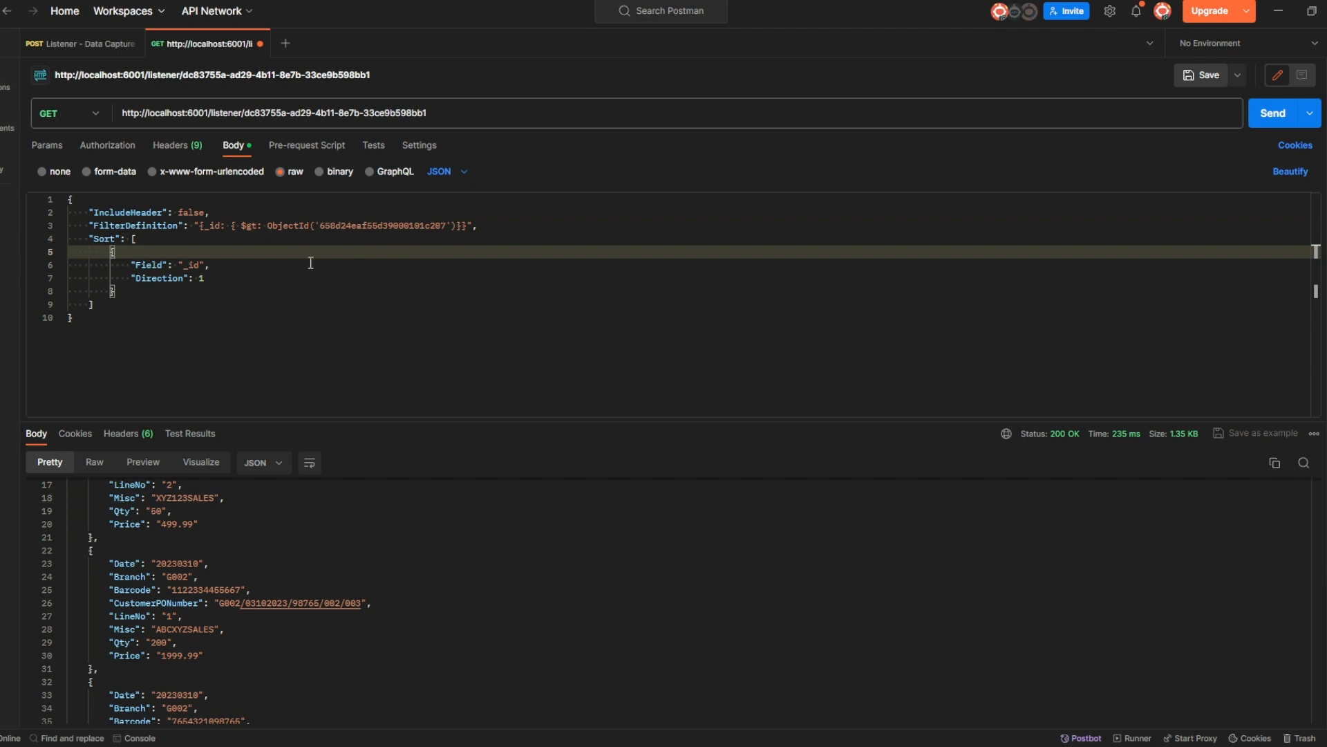
# Add a comma after the Sort Field "_id" and keep Direction at 1.
pyautogui.click(207, 264)
pyautogui.write(',')
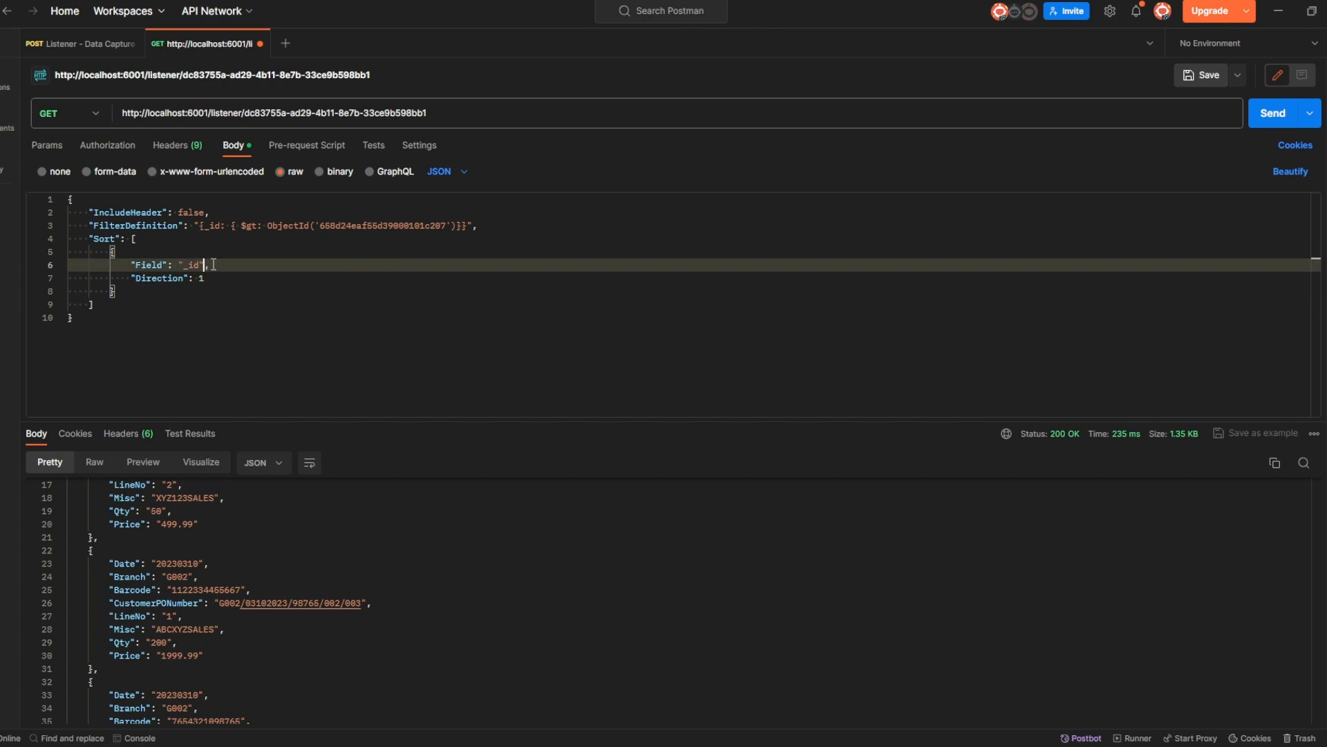
pyautogui.click(226, 279)
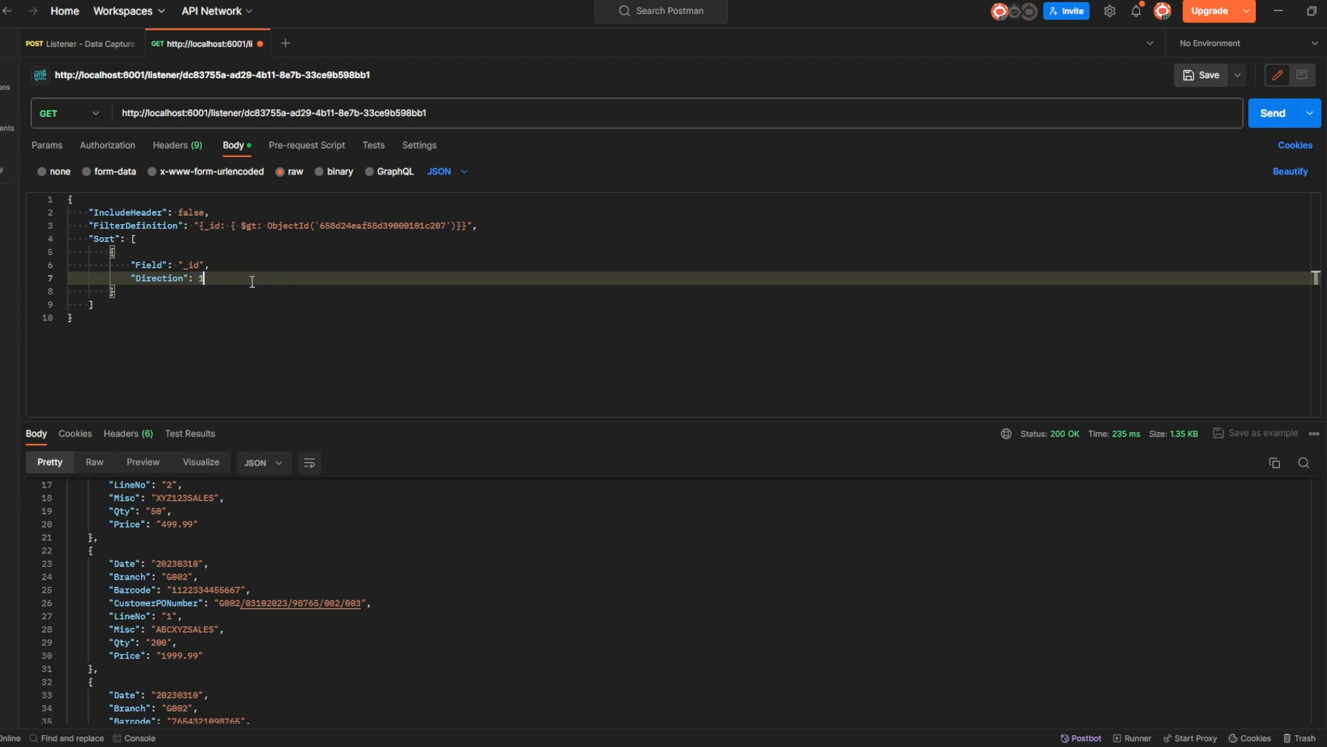
pyautogui.press('Left')
pyautogui.write('-')
pyautogui.press('BackSpace')
# Run the $gt query, then switch the filter operator to $lt and rerun it.
pyautogui.click(1263, 126)
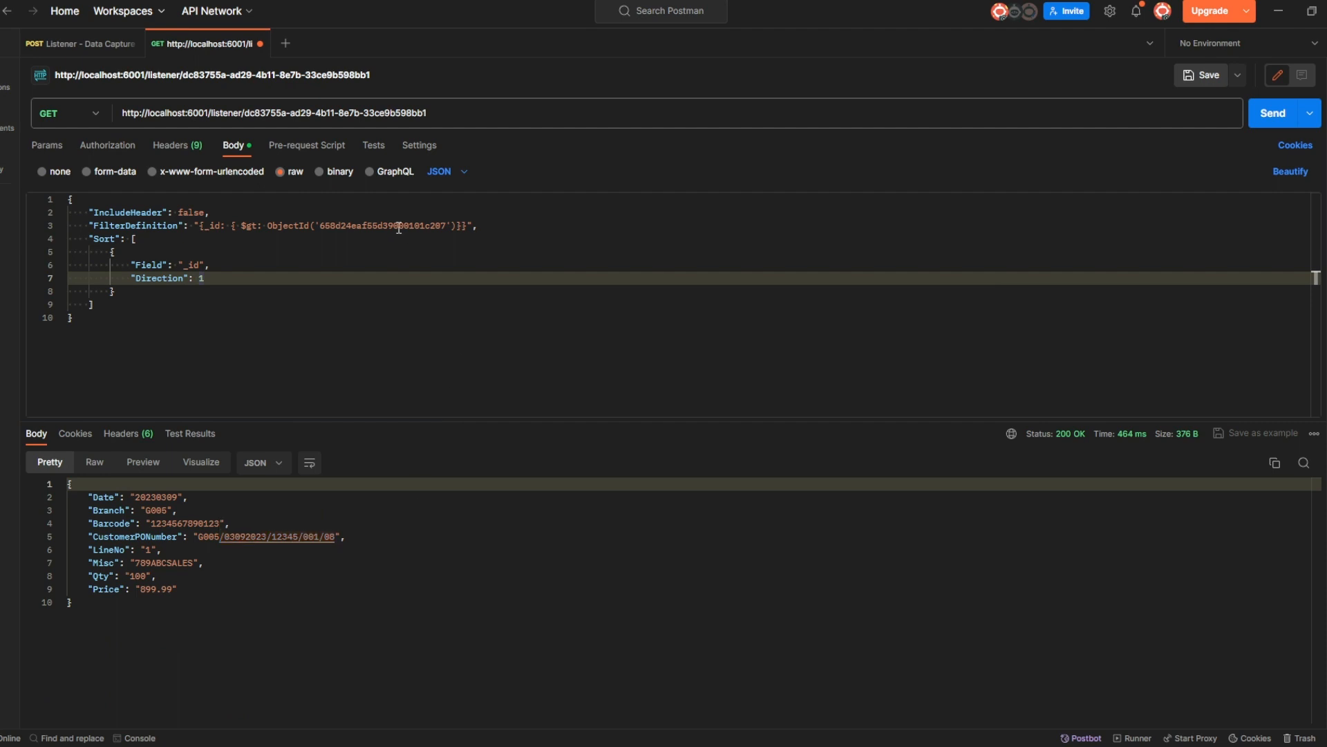
pyautogui.click(250, 226)
pyautogui.press('BackSpace')
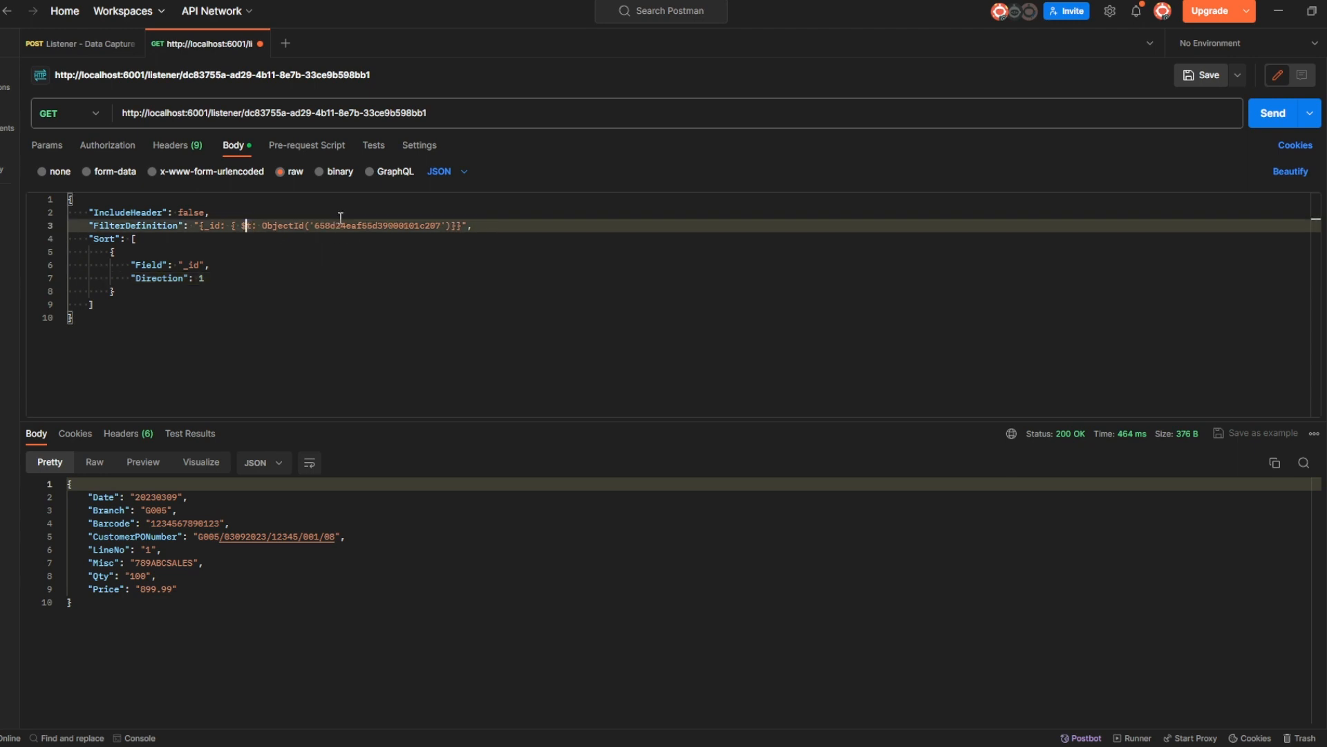
pyautogui.write('l')
pyautogui.click(1257, 119)
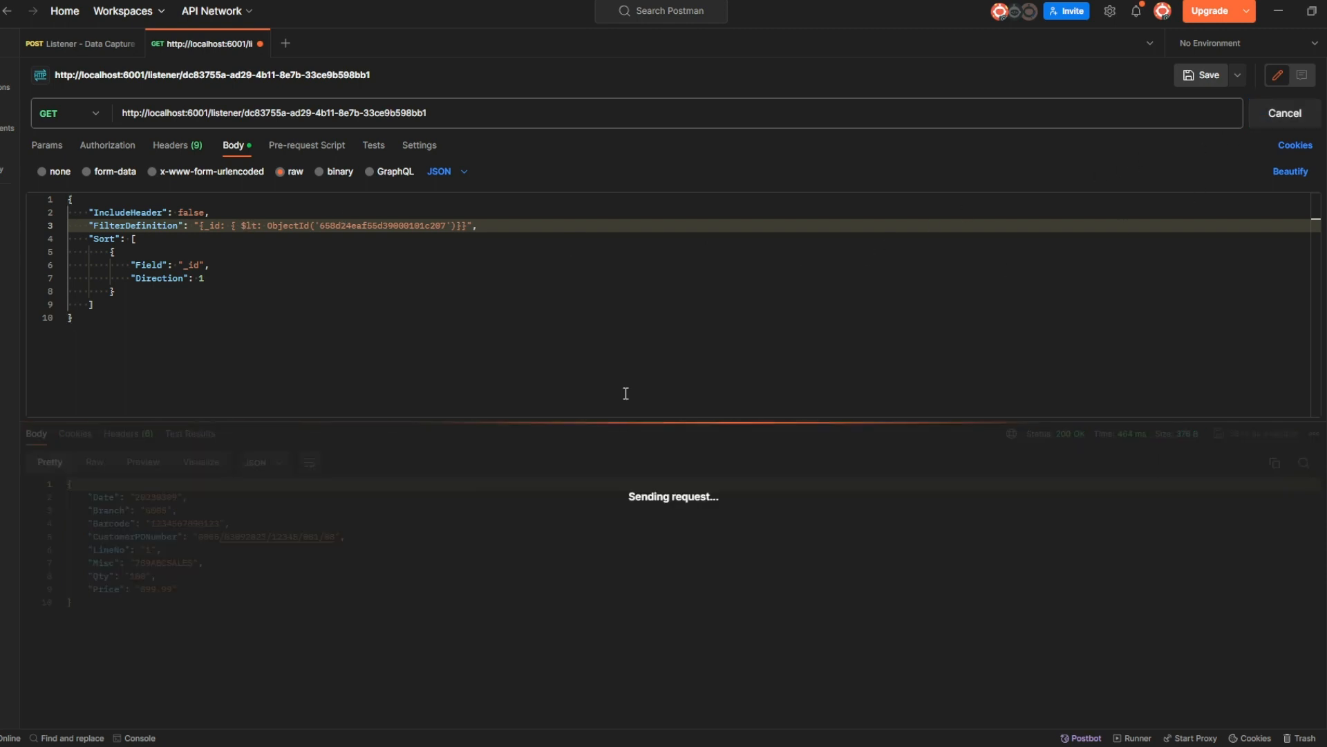
# Collapse the four returned documents and re-expand the first one to review it.
pyautogui.click(61, 497)
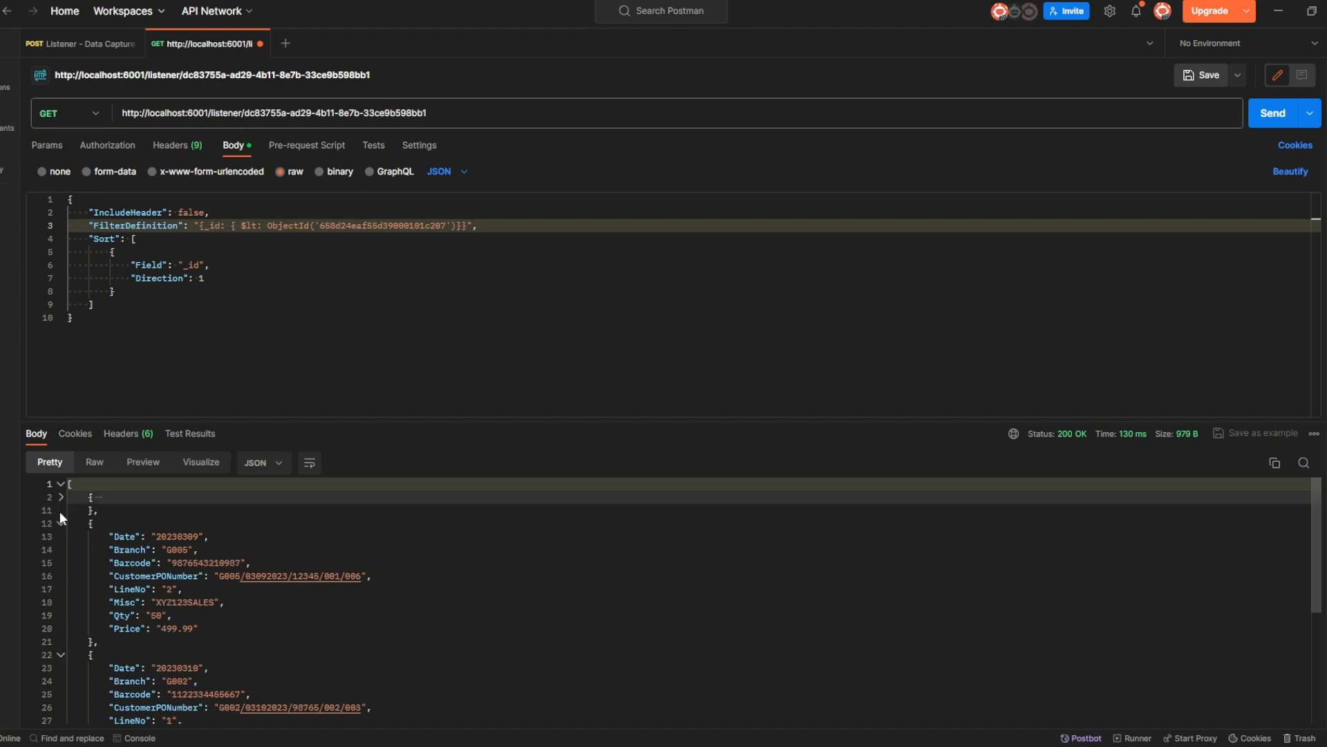
pyautogui.click(61, 523)
pyautogui.click(60, 550)
pyautogui.click(61, 575)
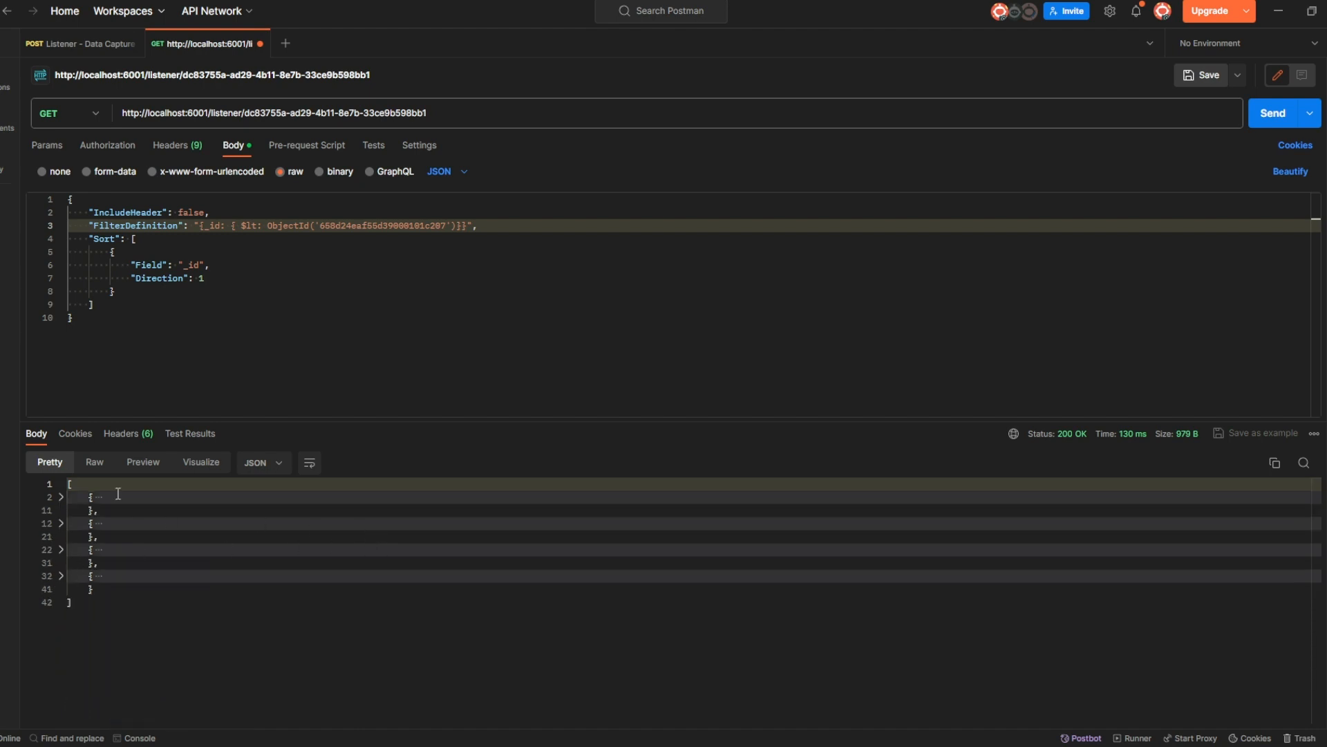
pyautogui.click(62, 497)
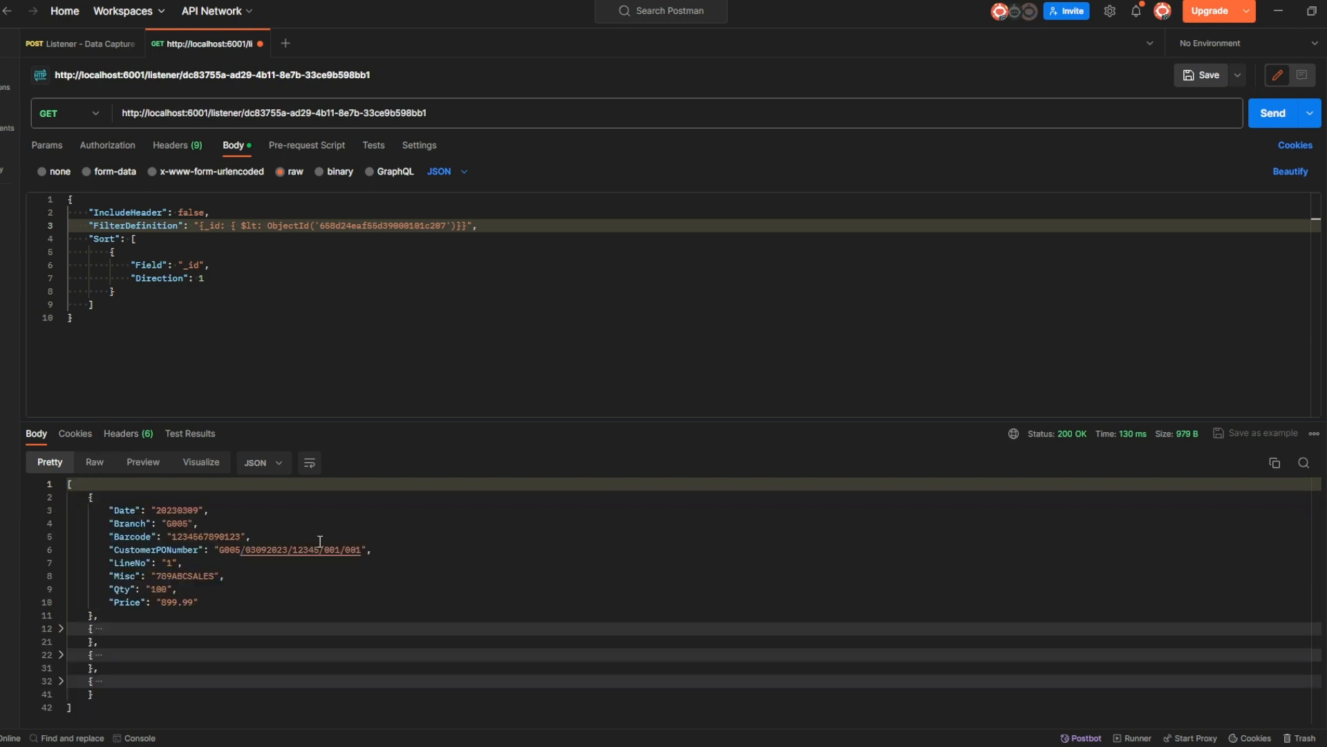
pyautogui.click(206, 278)
# Set the Sort Direction to -1 and rerun the query.
pyautogui.press('Left')
pyautogui.write('-')
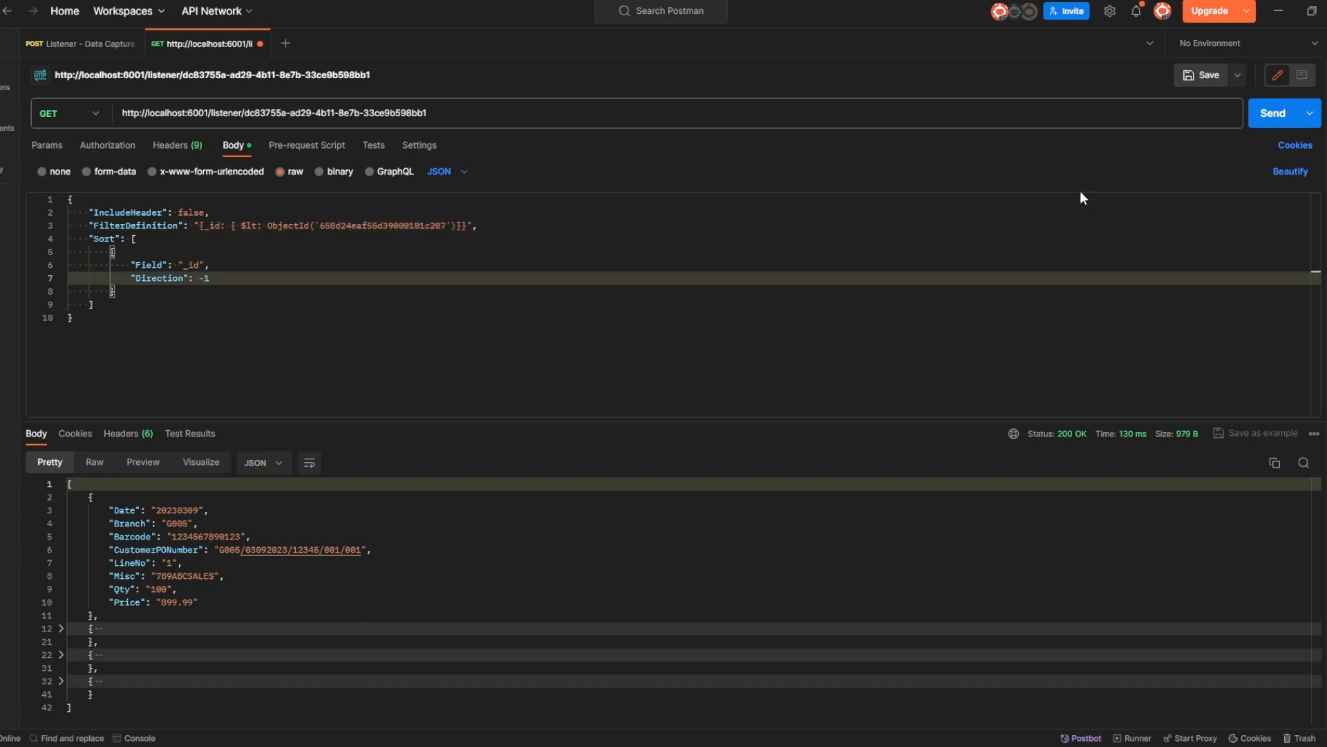
pyautogui.click(1268, 121)
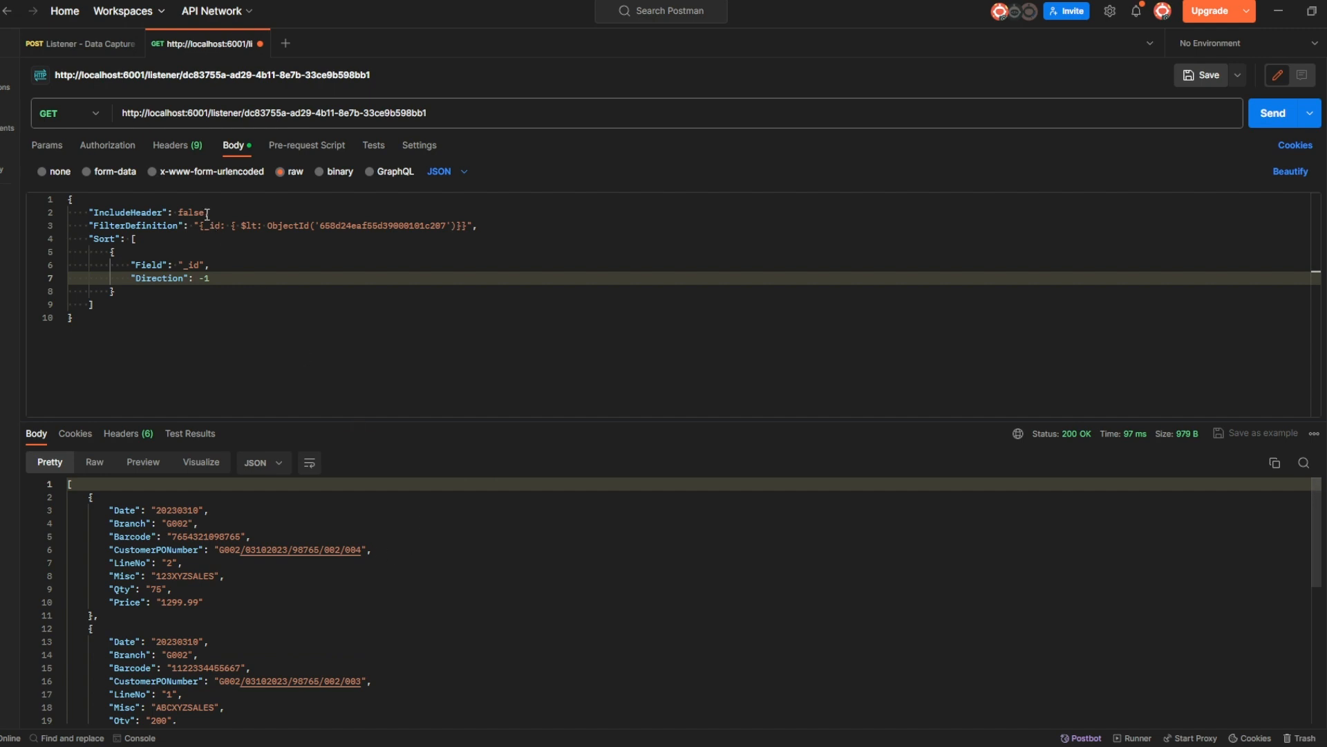
# Change IncludeHeader from false back to true in the body.
pyautogui.moveTo(204, 213); pyautogui.dragTo(179, 215)
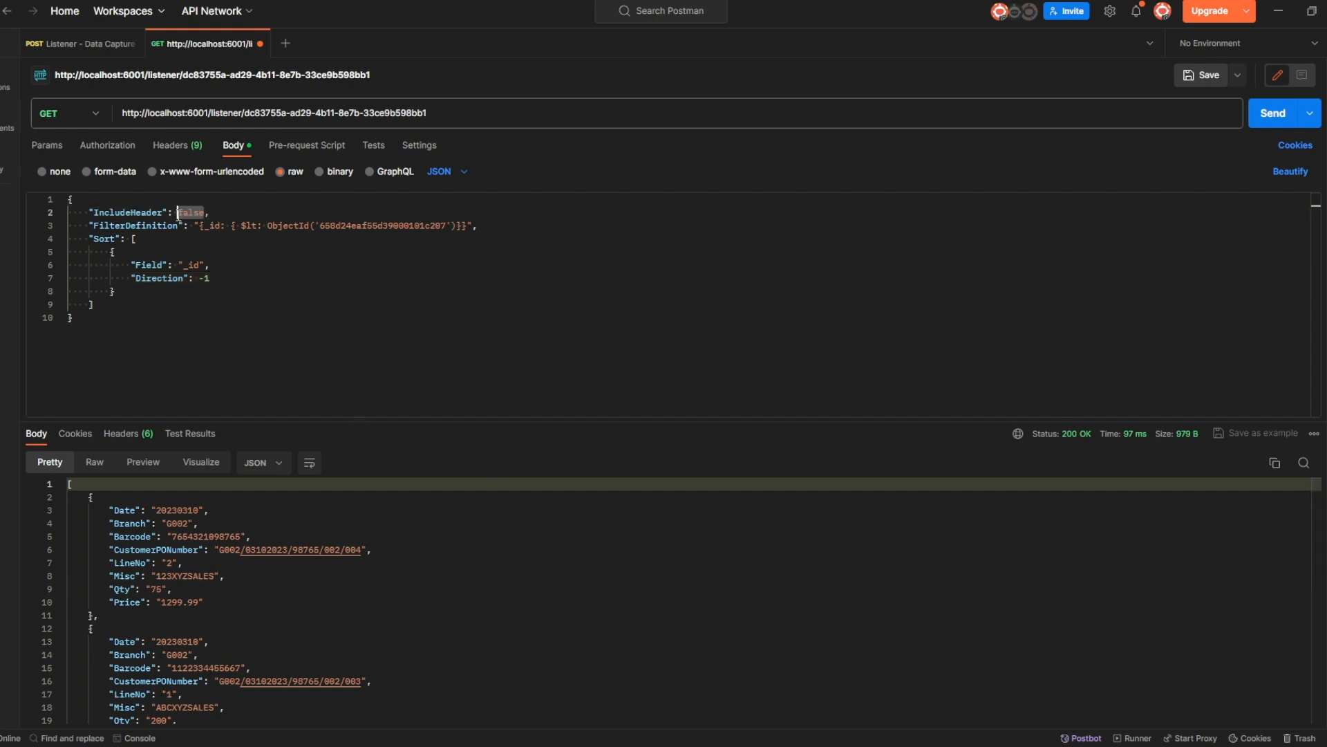
pyautogui.press('BackSpace')
pyautogui.write('true')
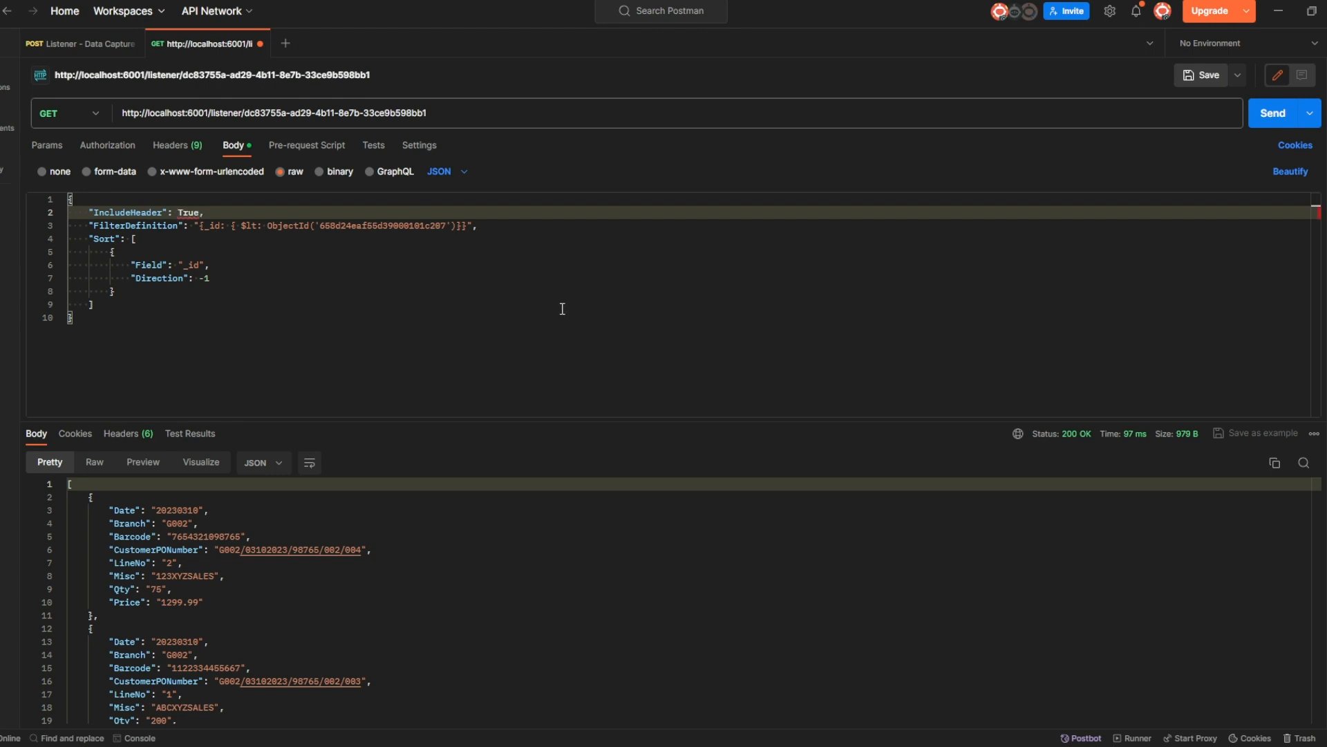
# Resend the query and inspect the four documents' _header blocks with id, guid, hash and timestamps.
pyautogui.click(1278, 117)
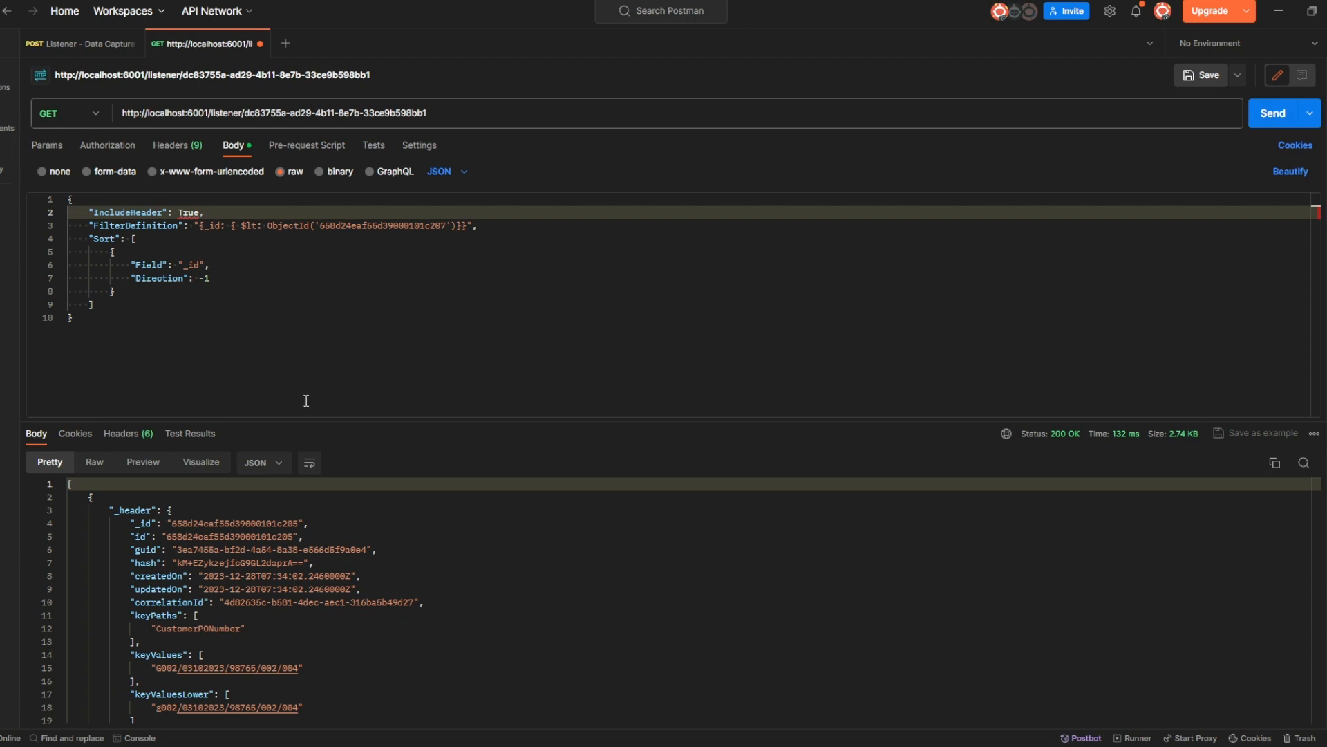
pyautogui.click(61, 497)
pyautogui.click(61, 537)
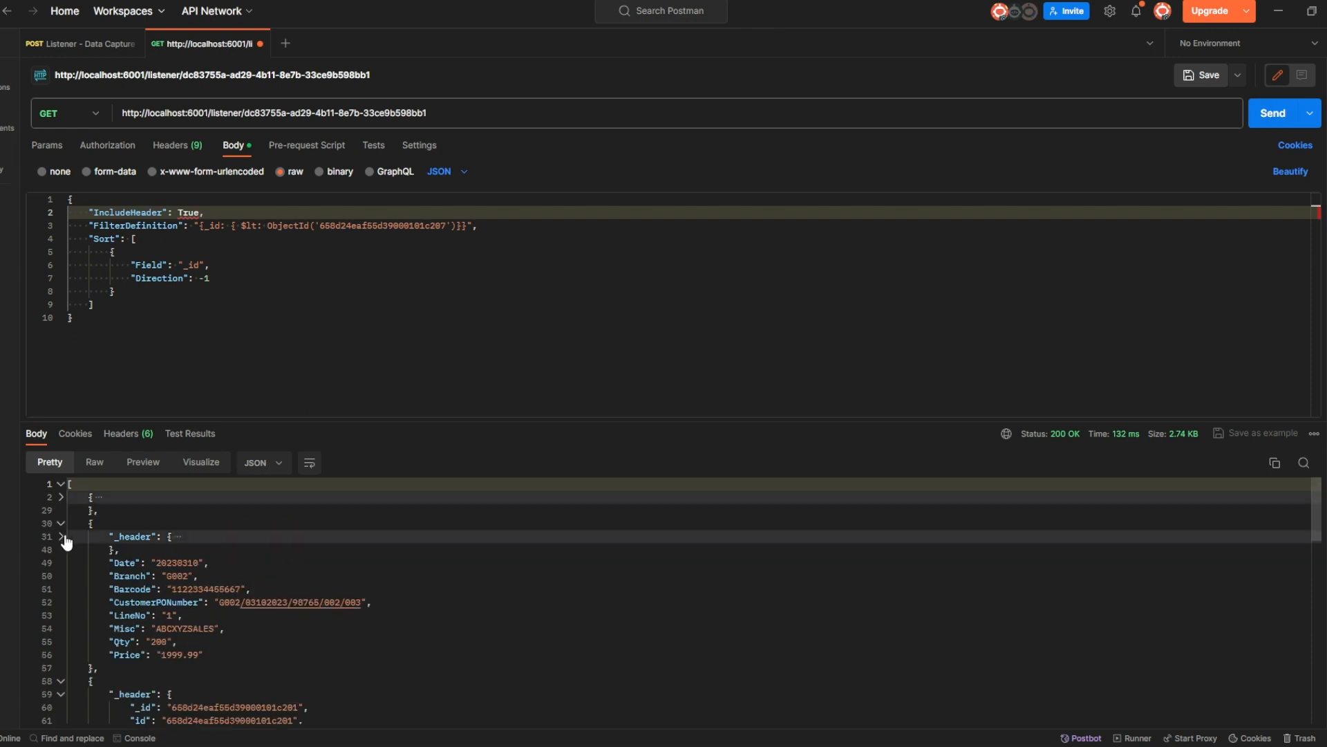
pyautogui.click(61, 523)
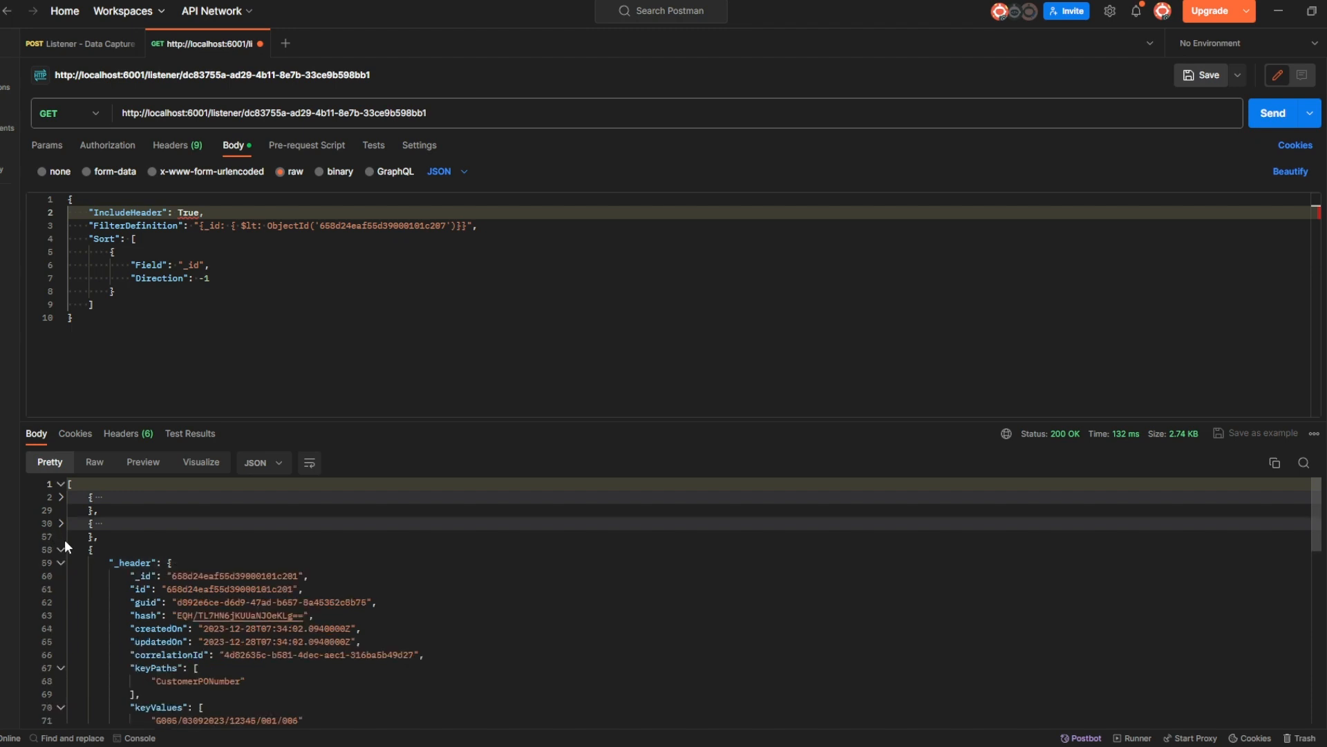
pyautogui.click(60, 563)
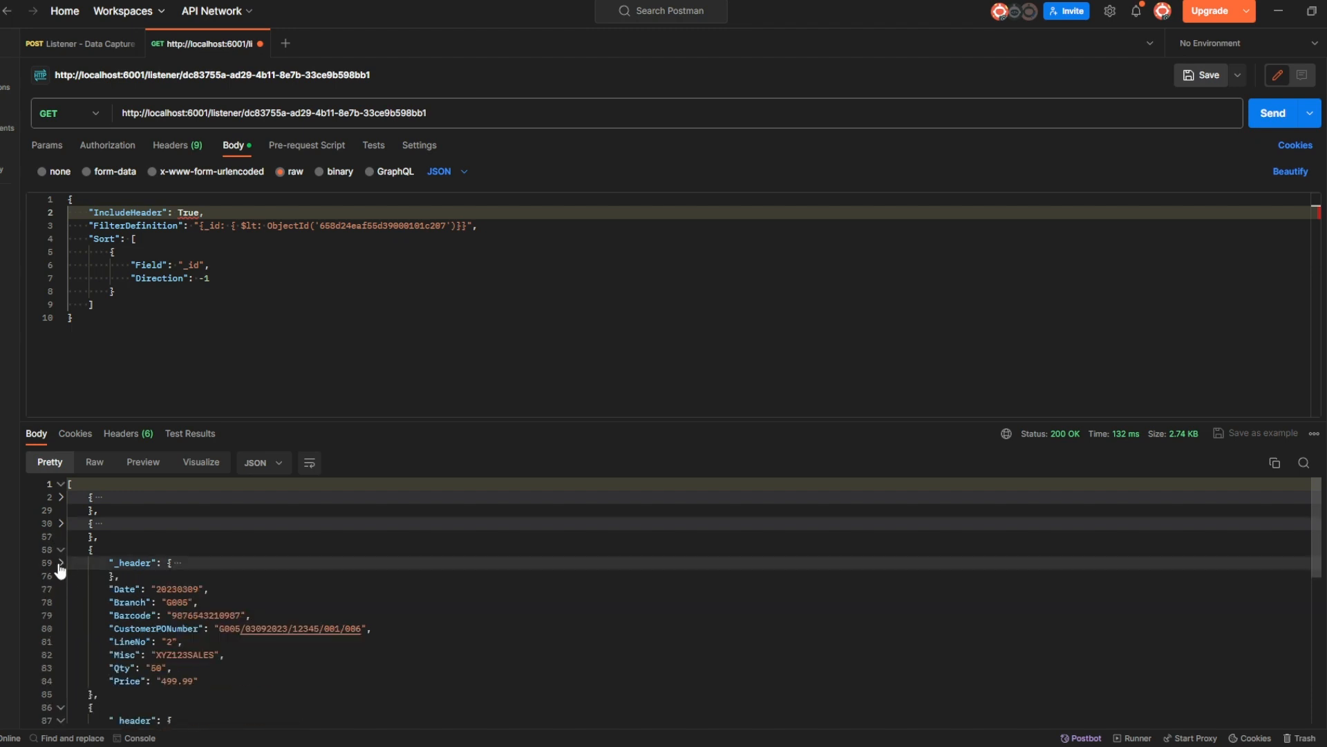
pyautogui.click(61, 563)
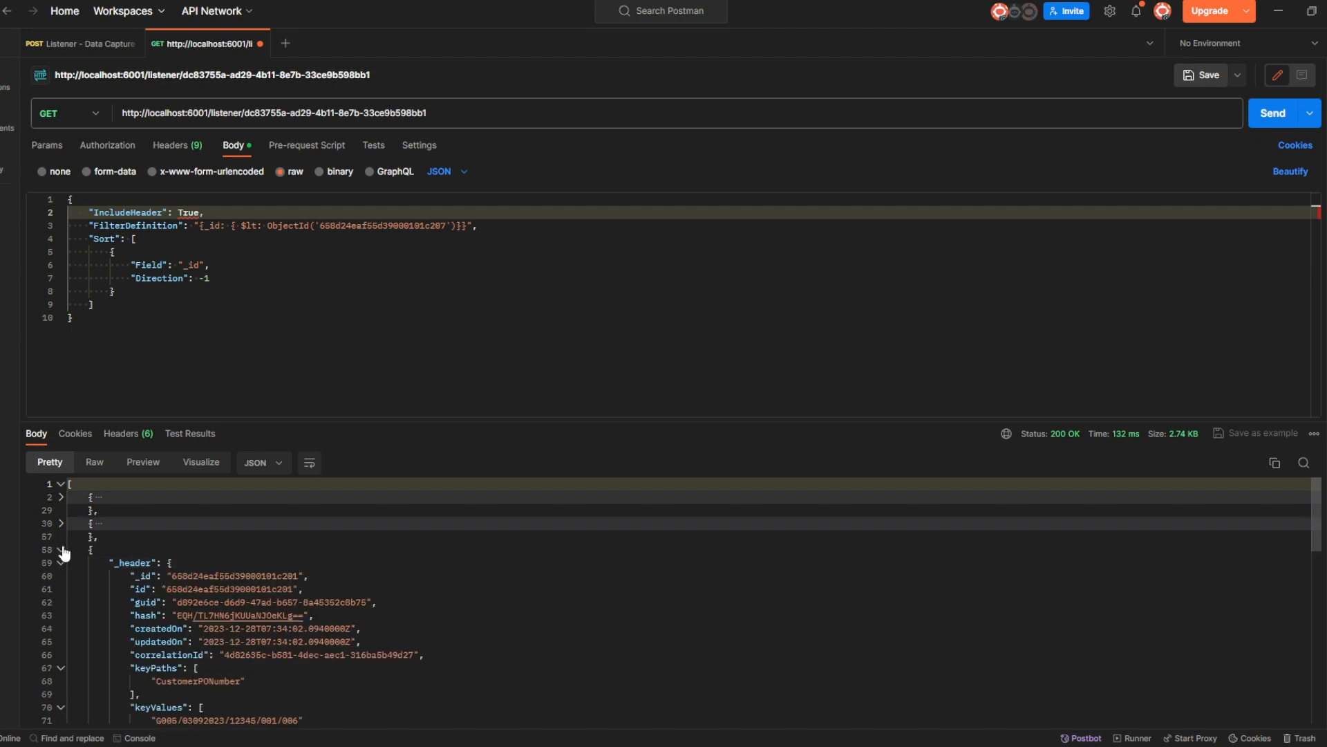
pyautogui.click(61, 550)
pyautogui.click(61, 576)
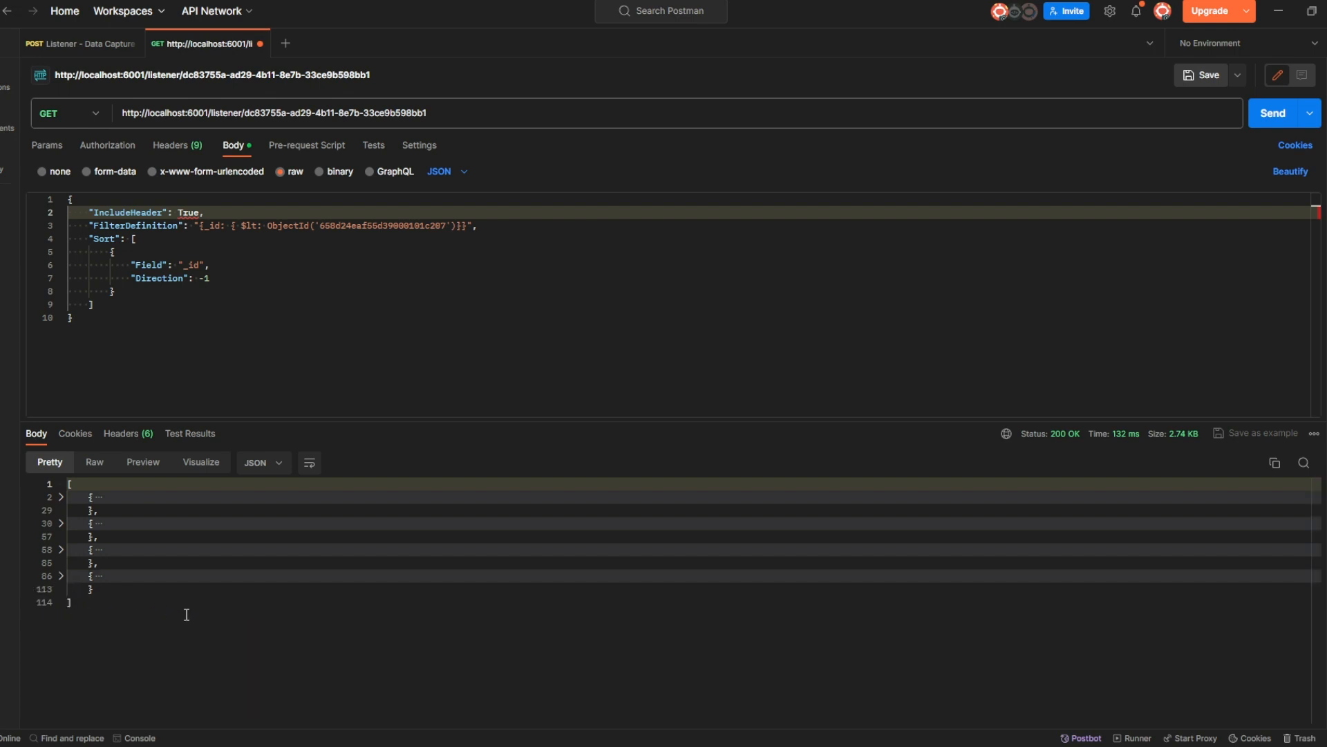
pyautogui.click(61, 496)
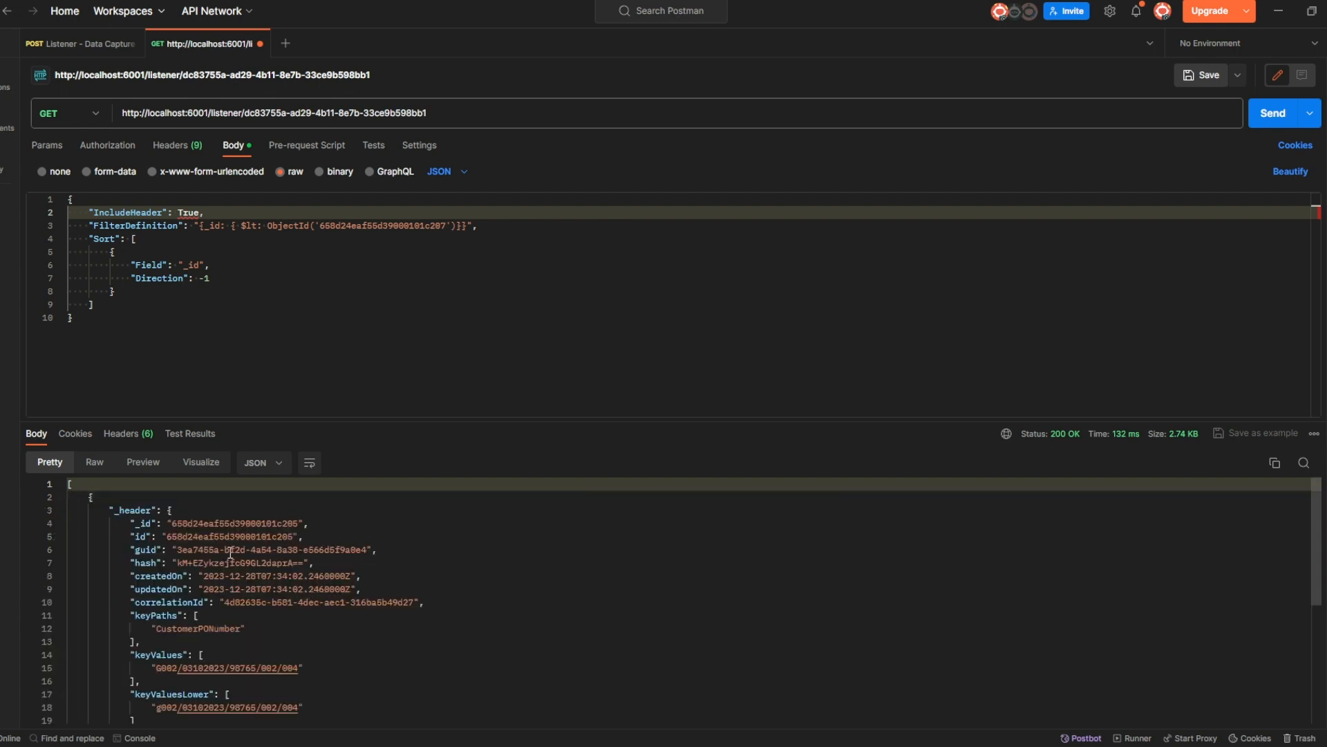
pyautogui.scroll(-1, 224, 548)
pyautogui.scroll(-2, 223, 548)
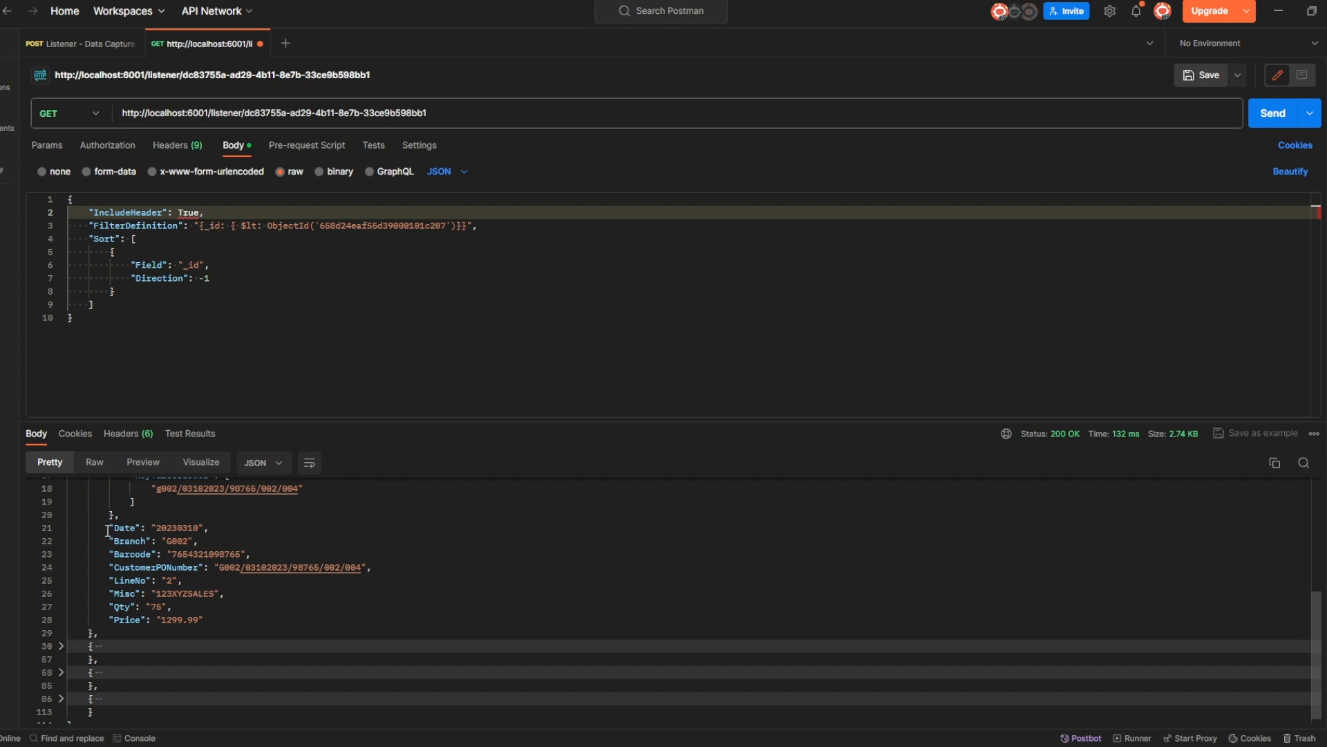
pyautogui.scroll(3, 137, 546)
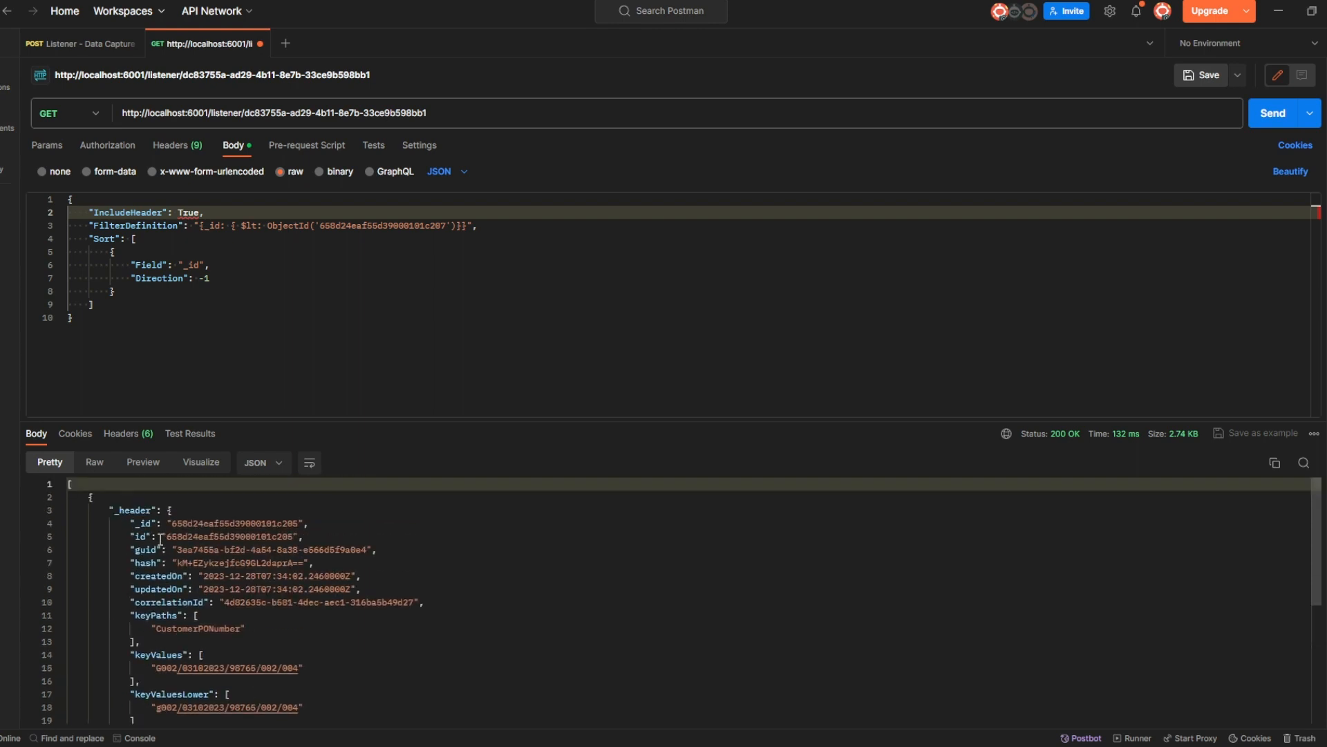
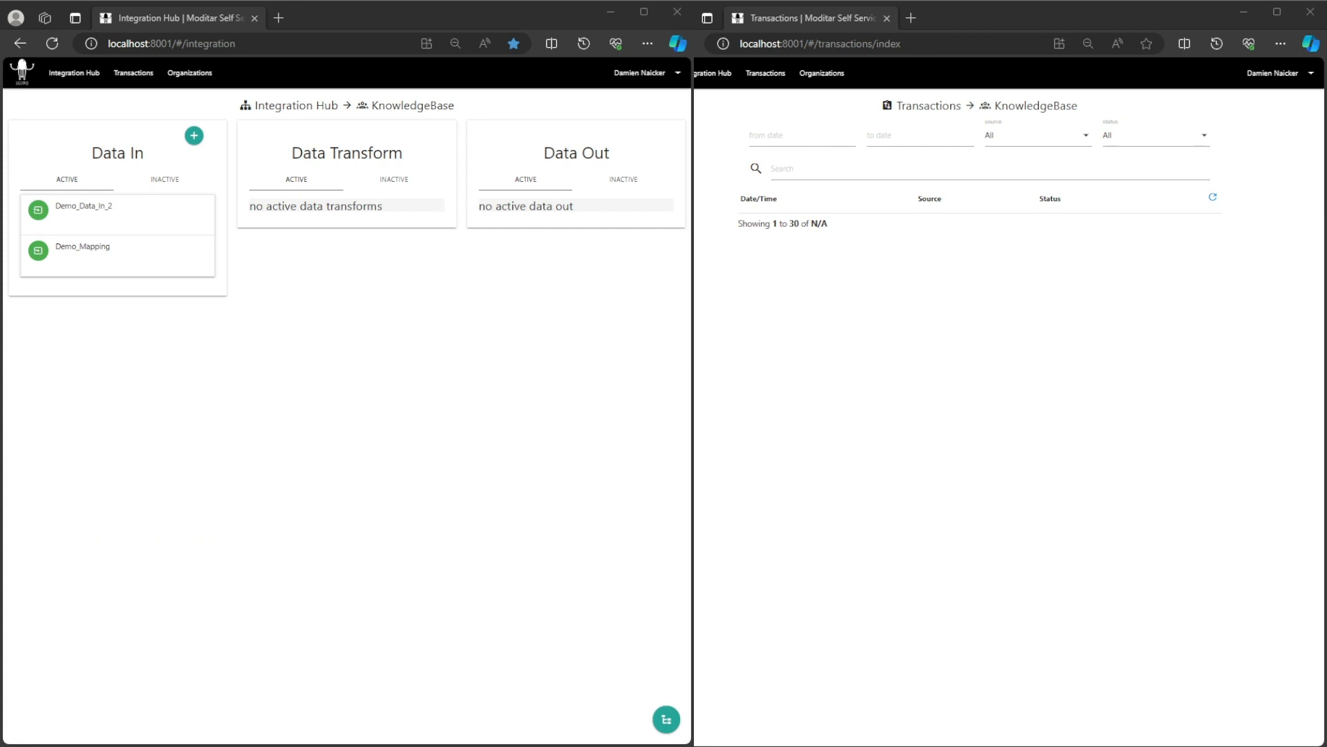
# Preview Demo_Mapping's stored documents, checking their PriceListID, ProductName and UnitSellingPriceIncl values.
pyautogui.moveTo(291, 106); pyautogui.dragTo(297, 106)
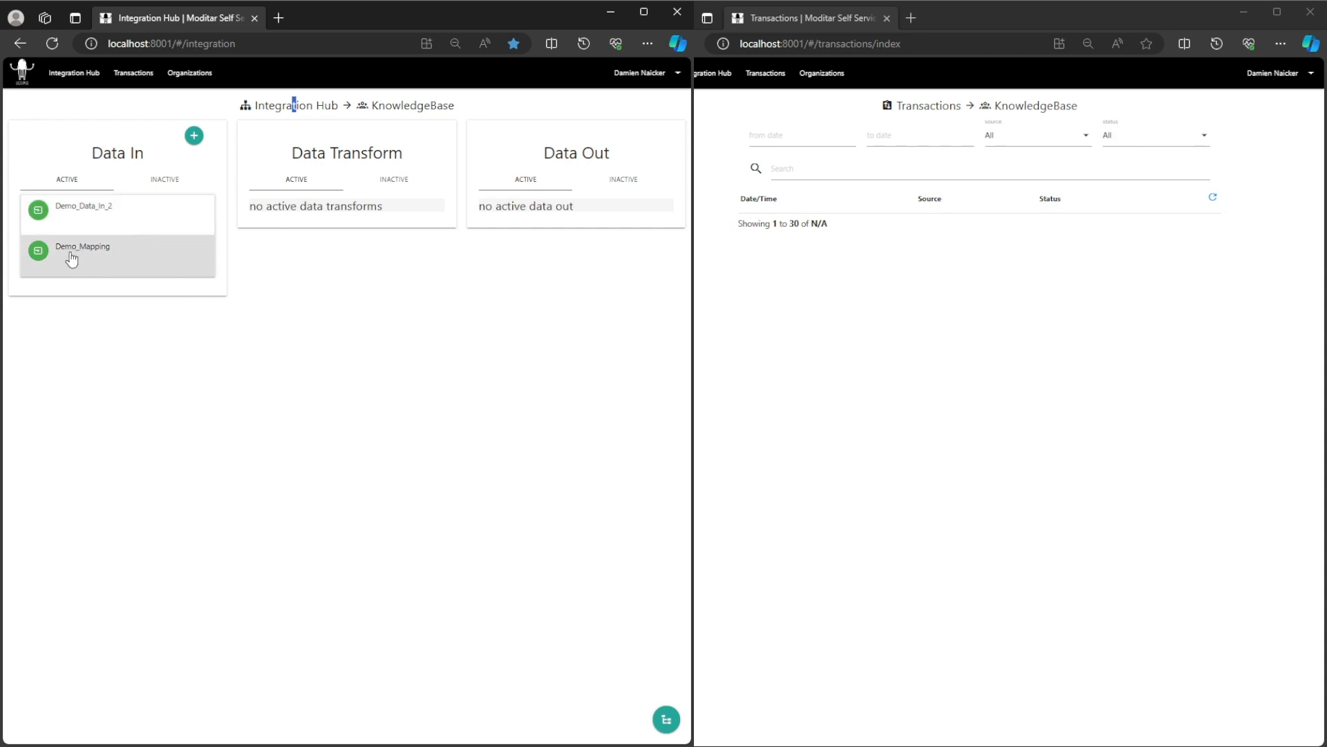
pyautogui.click(93, 255)
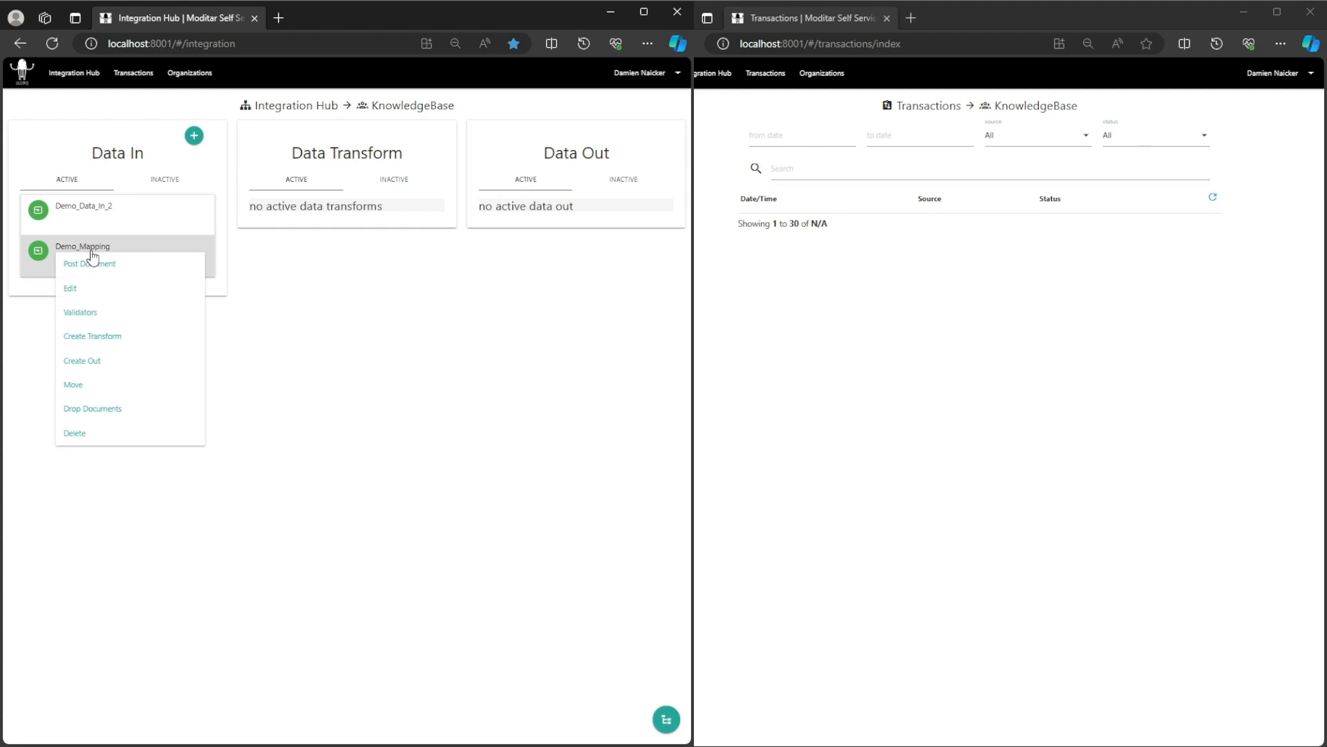
pyautogui.click(109, 337)
pyautogui.click(74, 181)
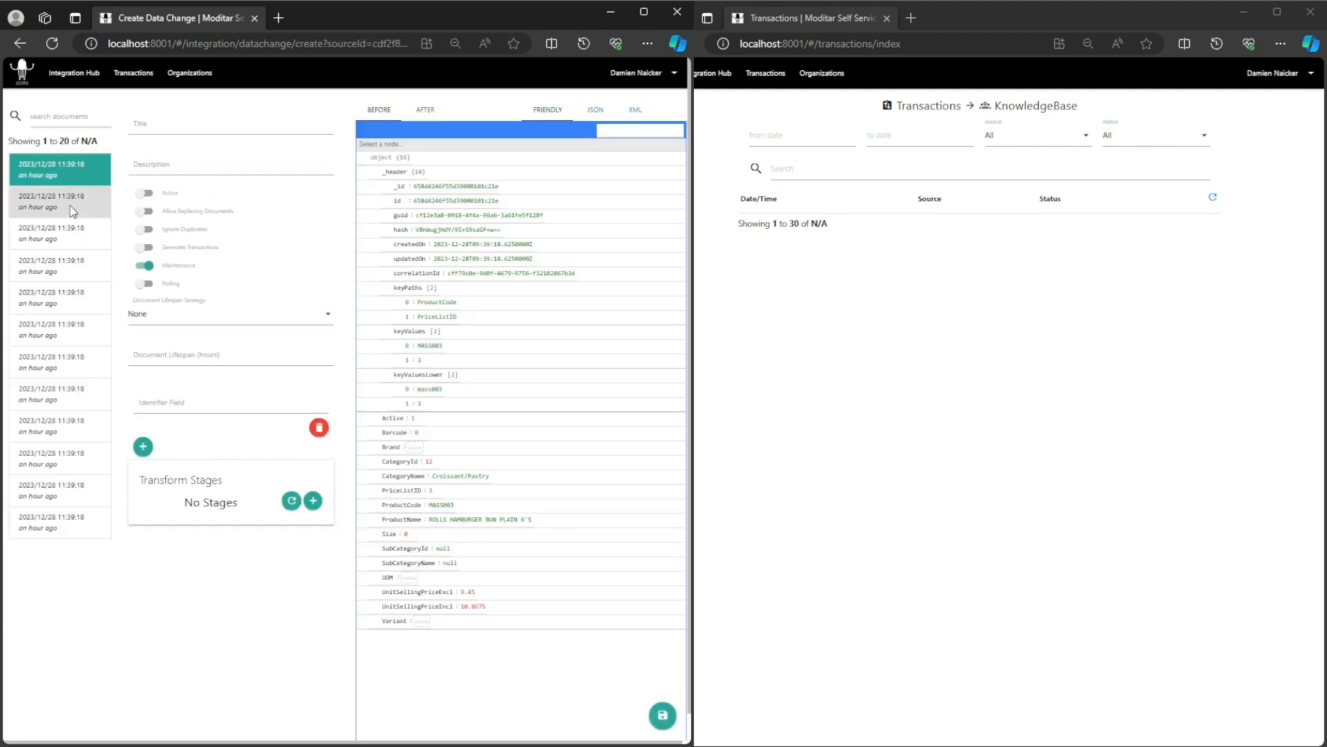
pyautogui.click(69, 209)
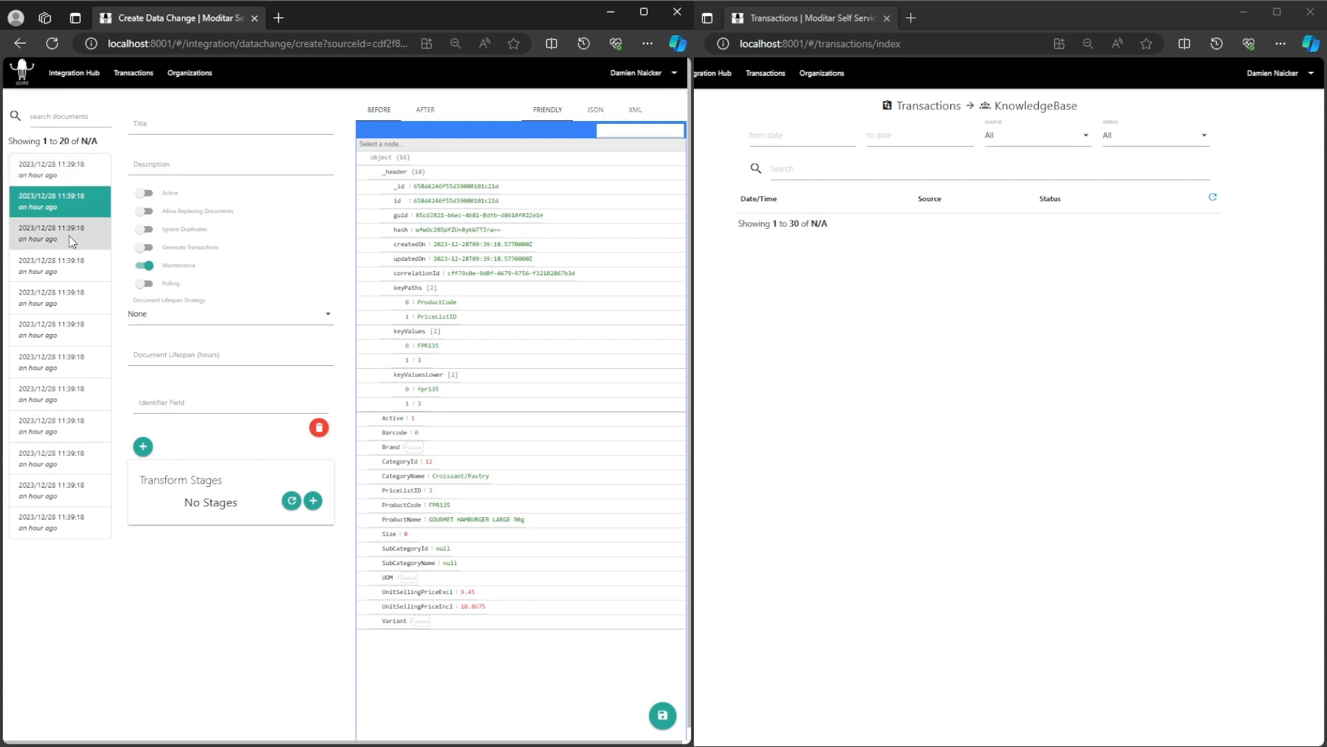
pyautogui.click(72, 235)
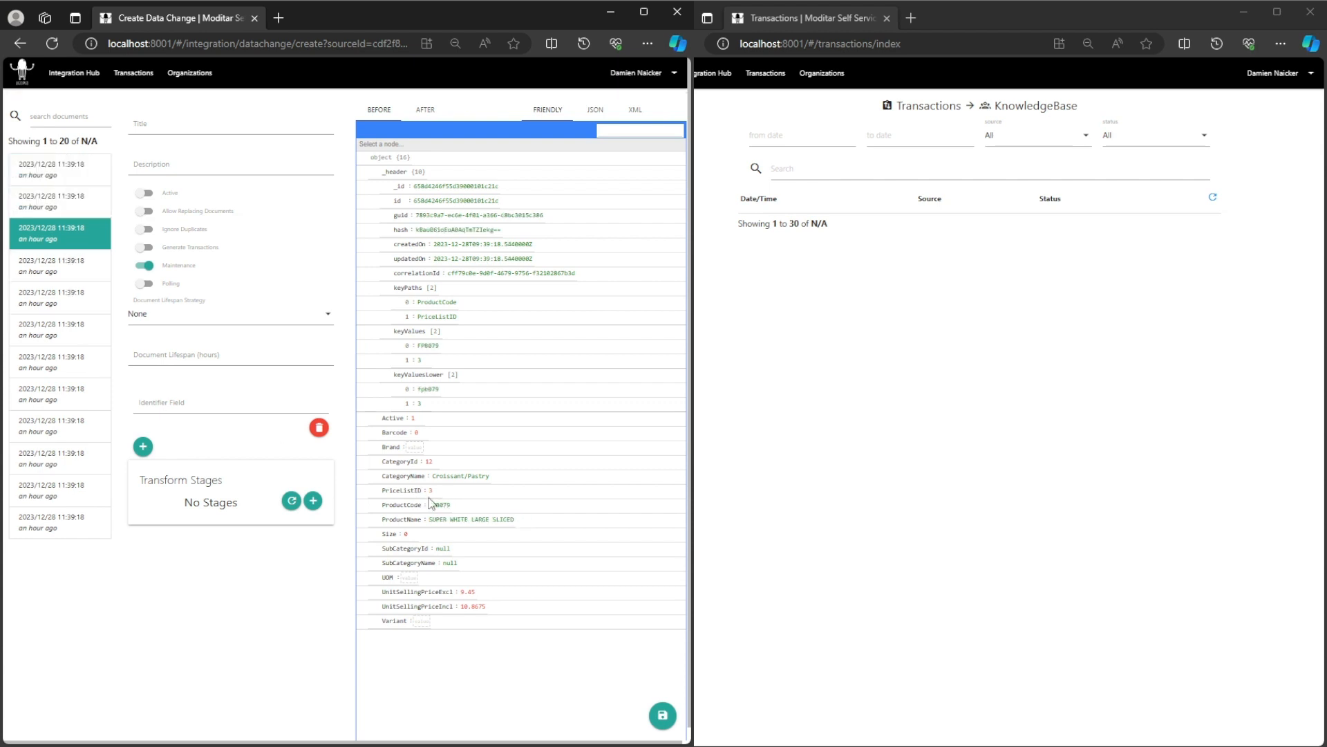
pyautogui.click(488, 606)
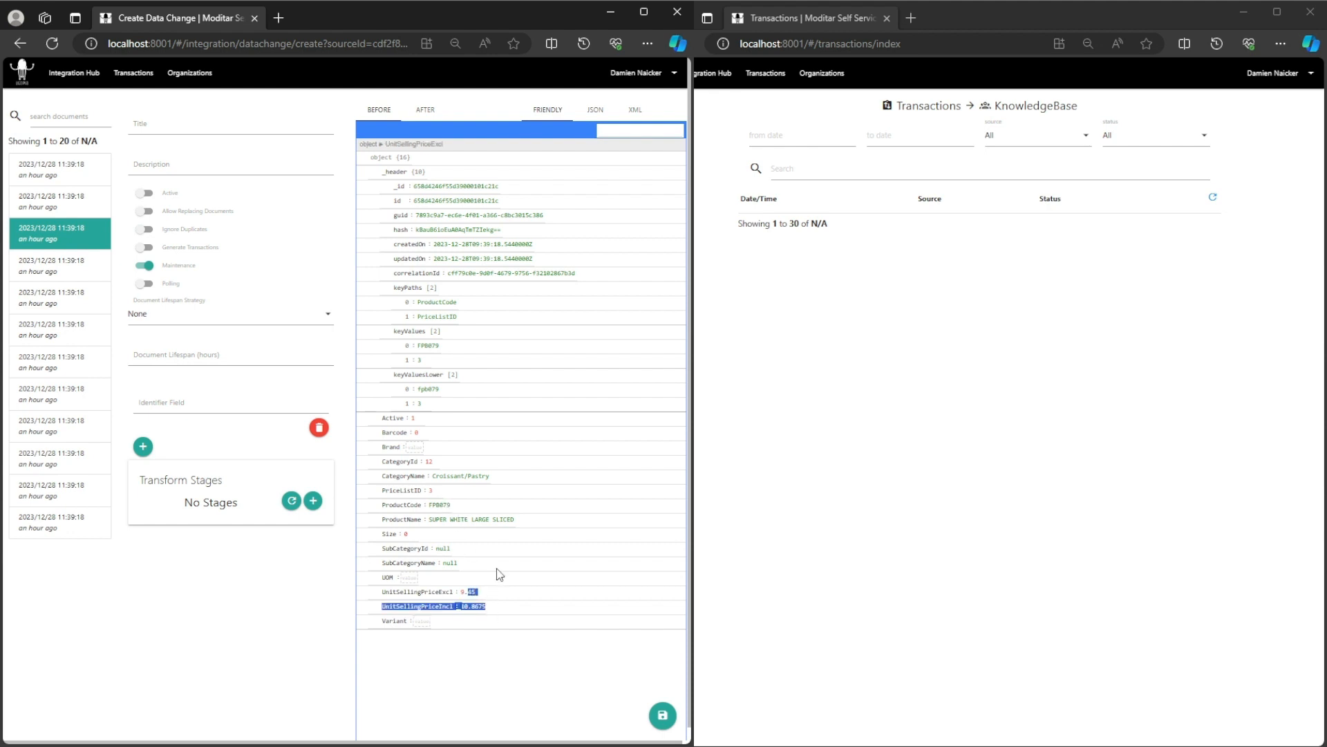
pyautogui.click(501, 539)
pyautogui.click(443, 519)
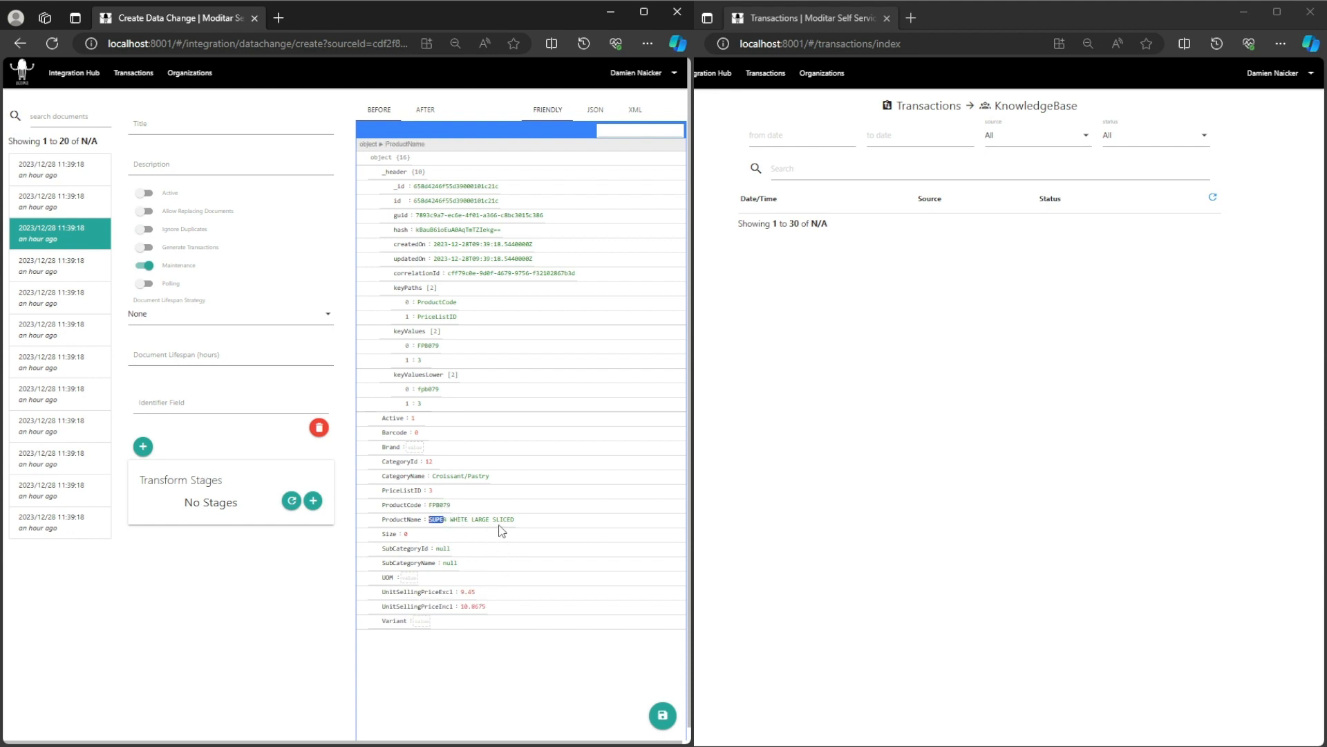
pyautogui.click(431, 491)
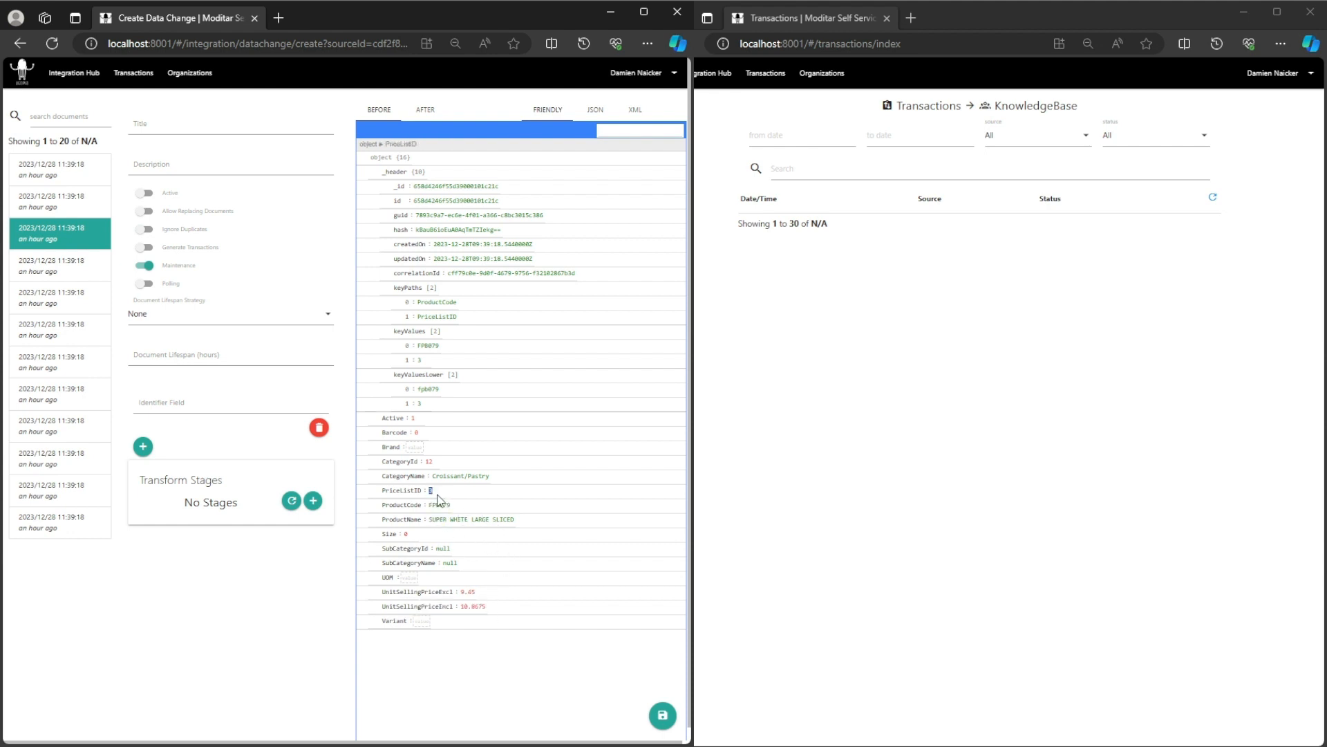
pyautogui.click(74, 77)
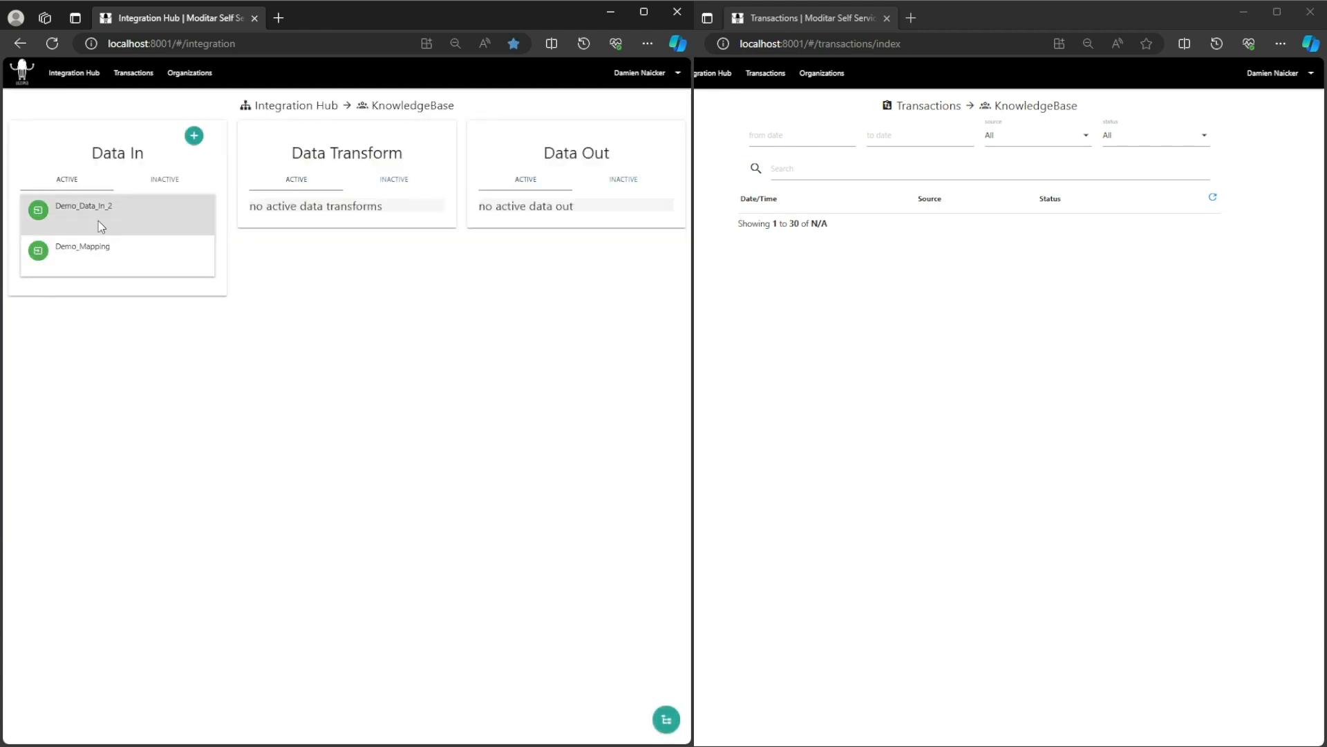
# Edit Demo_Data_In_2, show its empty Listeners tab, and begin adding a listener.
pyautogui.click(92, 213)
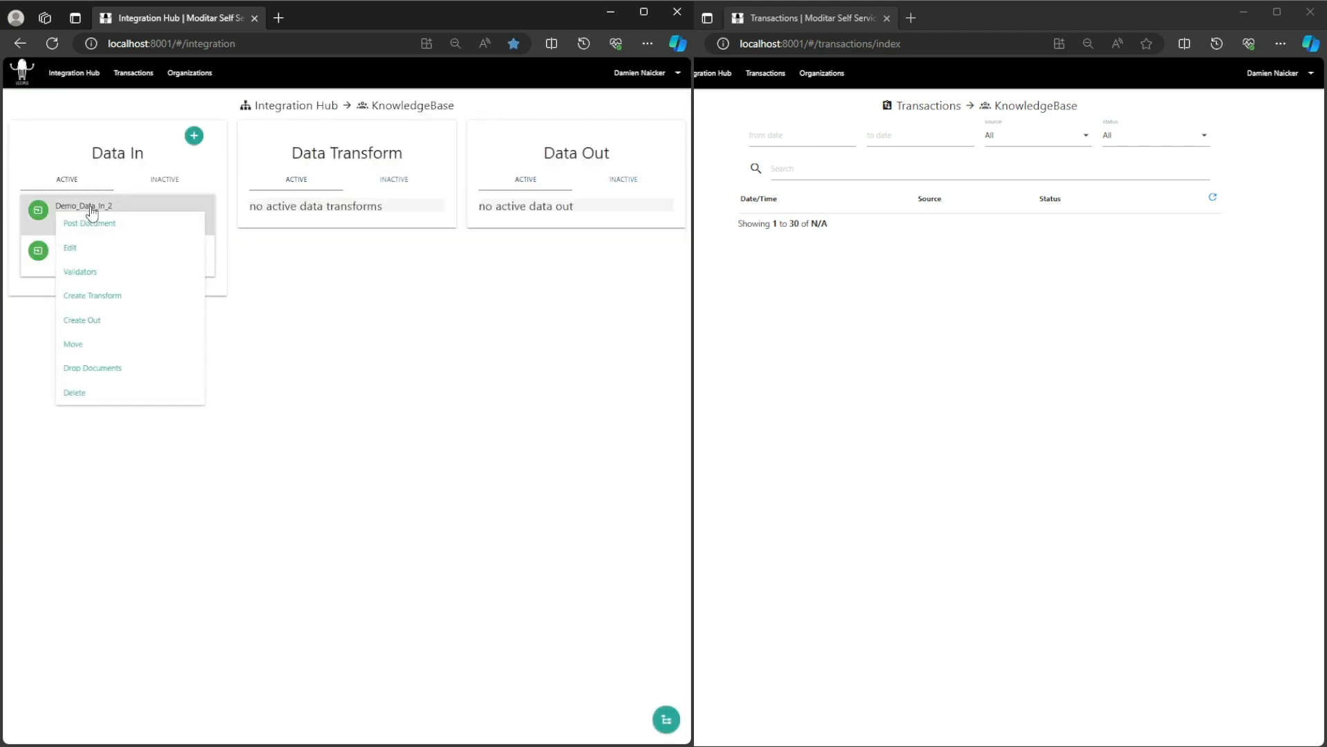
pyautogui.click(81, 250)
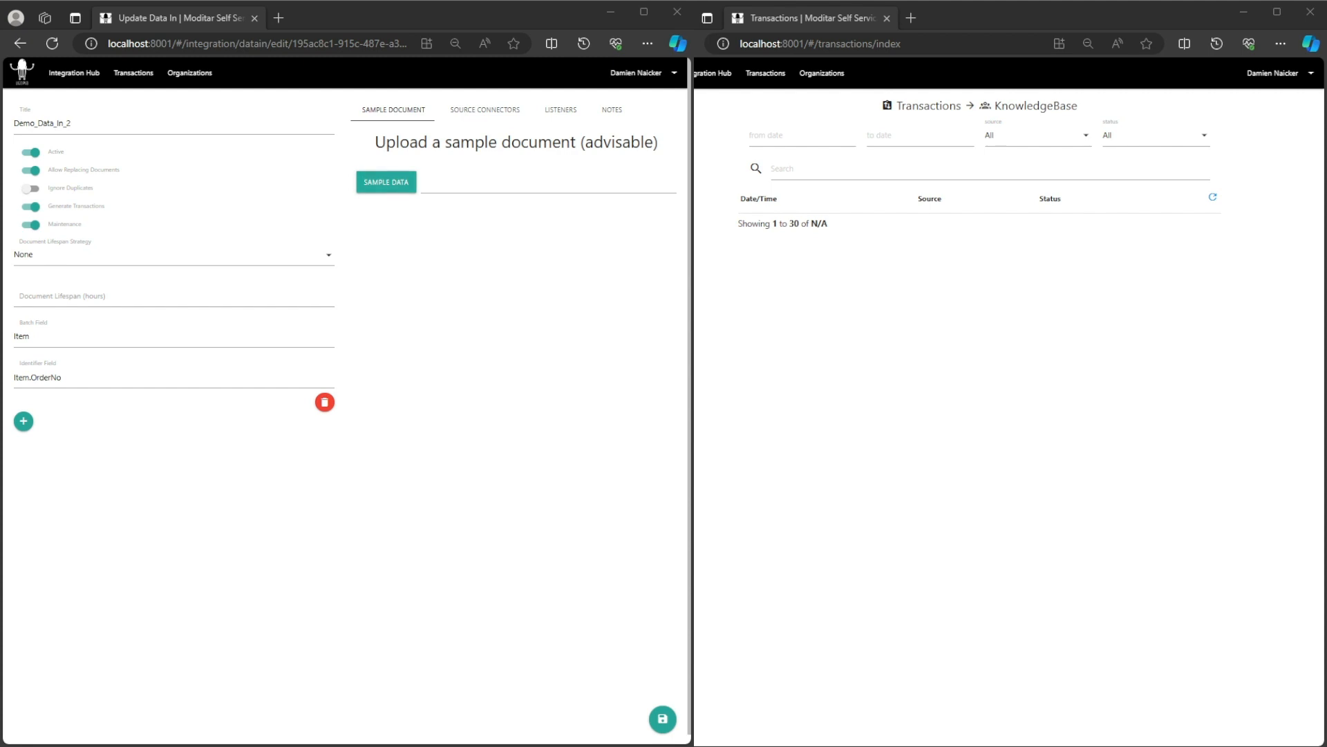
pyautogui.click(561, 110)
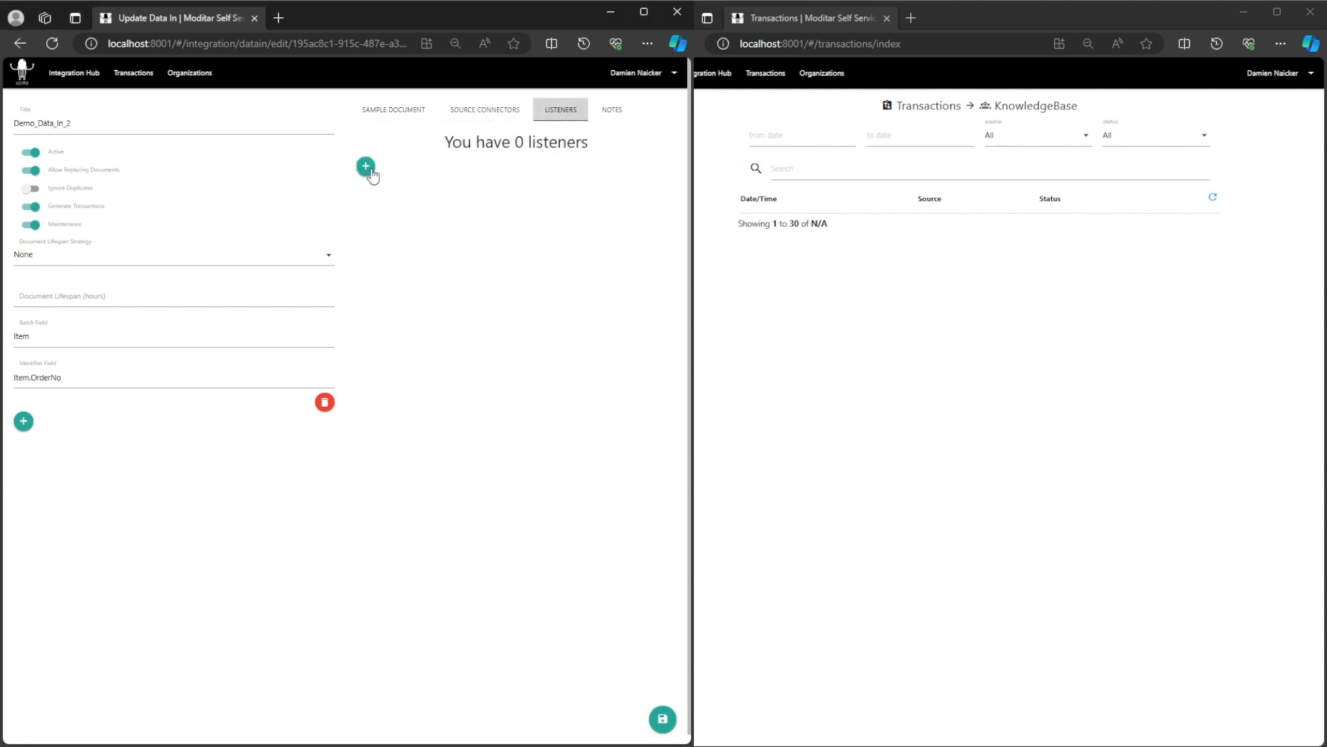
pyautogui.click(368, 168)
# Save a new listener Demo_Document_Query_Integrated, Active and Maintenance on, using Document Query (Integrated).
pyautogui.click(276, 208)
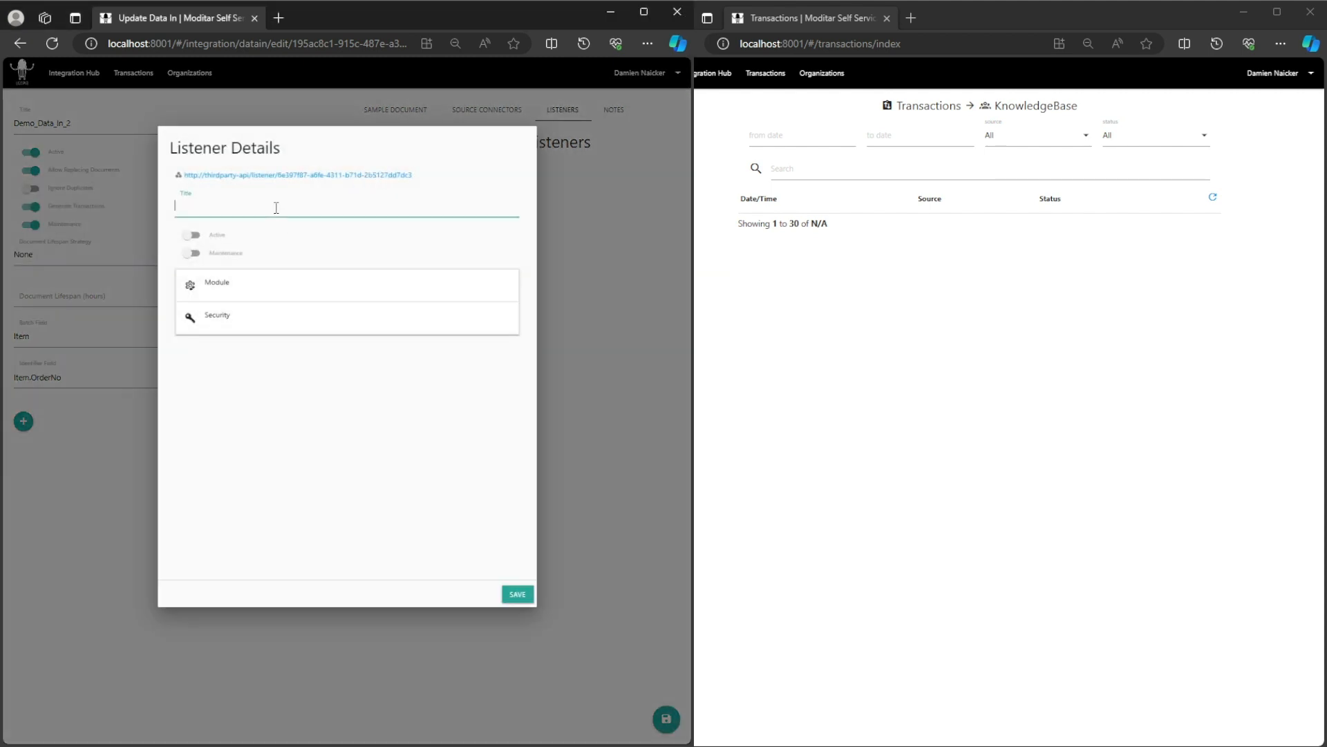
pyautogui.write('Demo_Document_Query_Integrated')
pyautogui.click(264, 301)
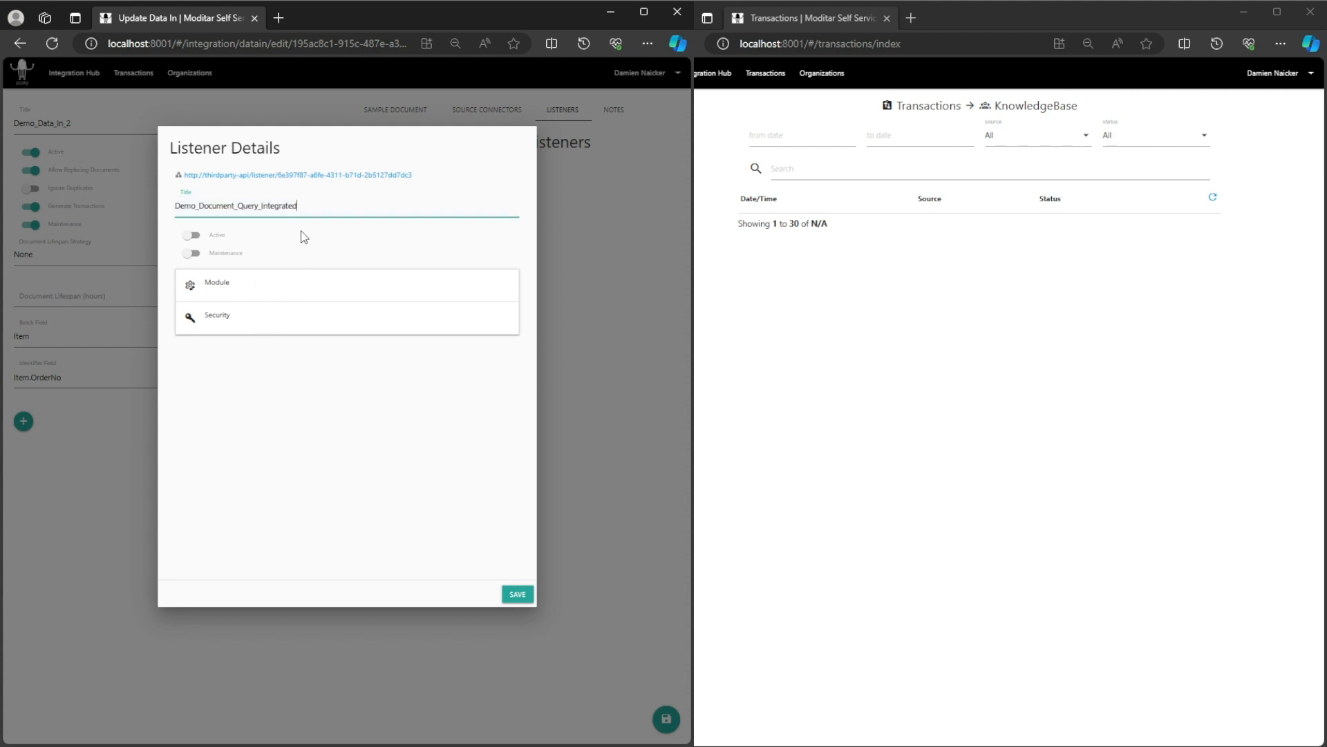
pyautogui.click(192, 238)
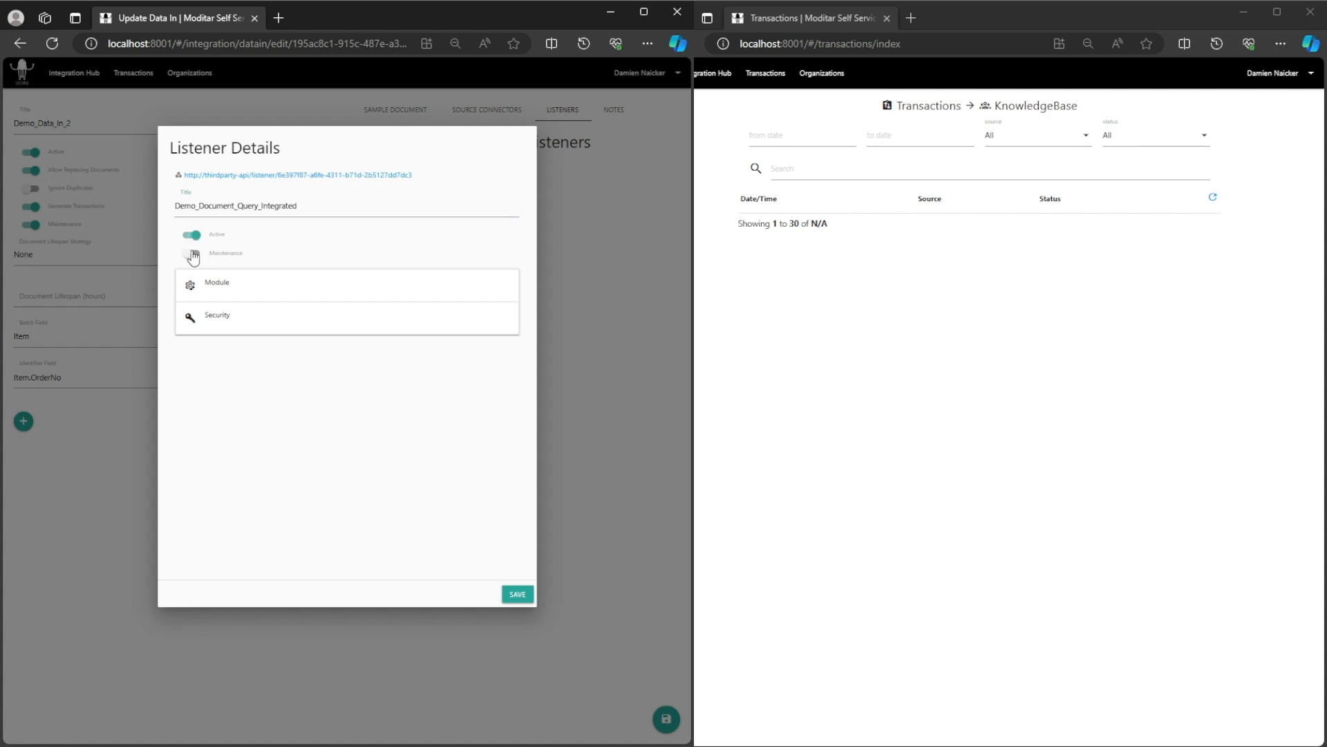
pyautogui.click(193, 256)
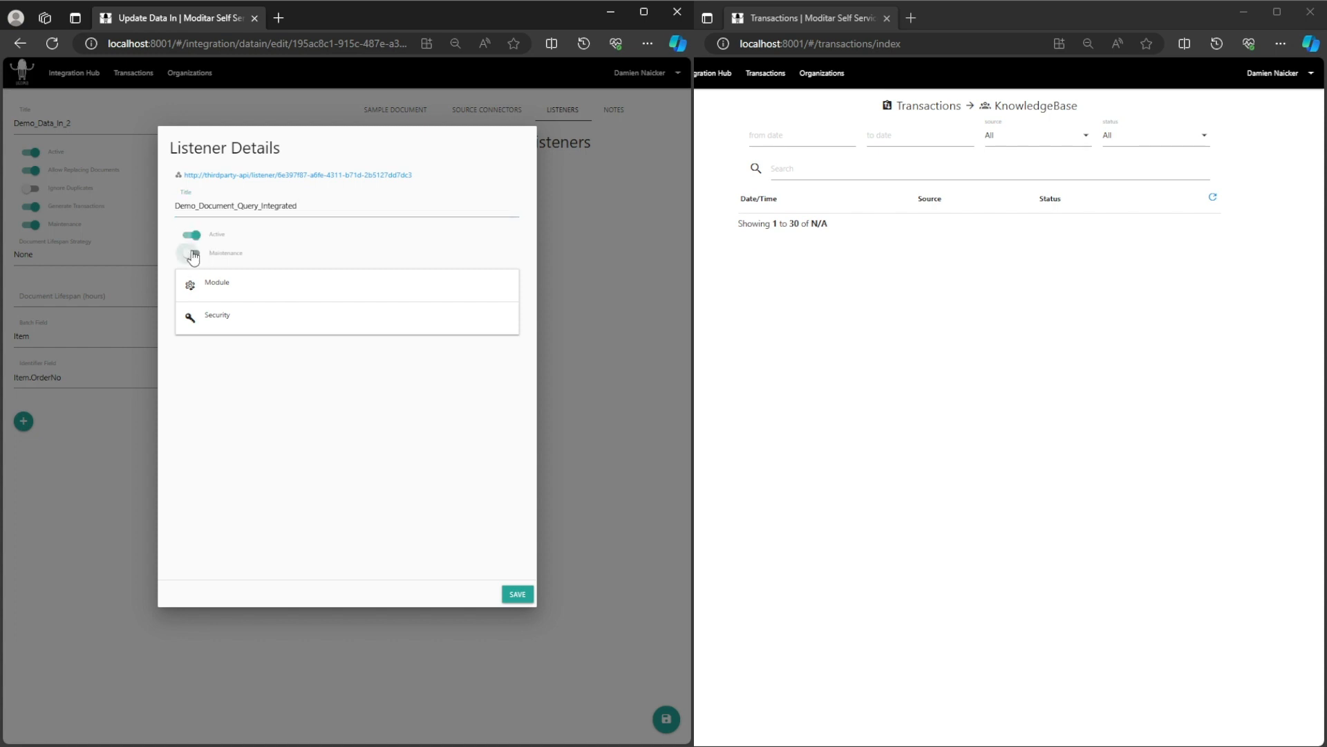
pyautogui.click(224, 287)
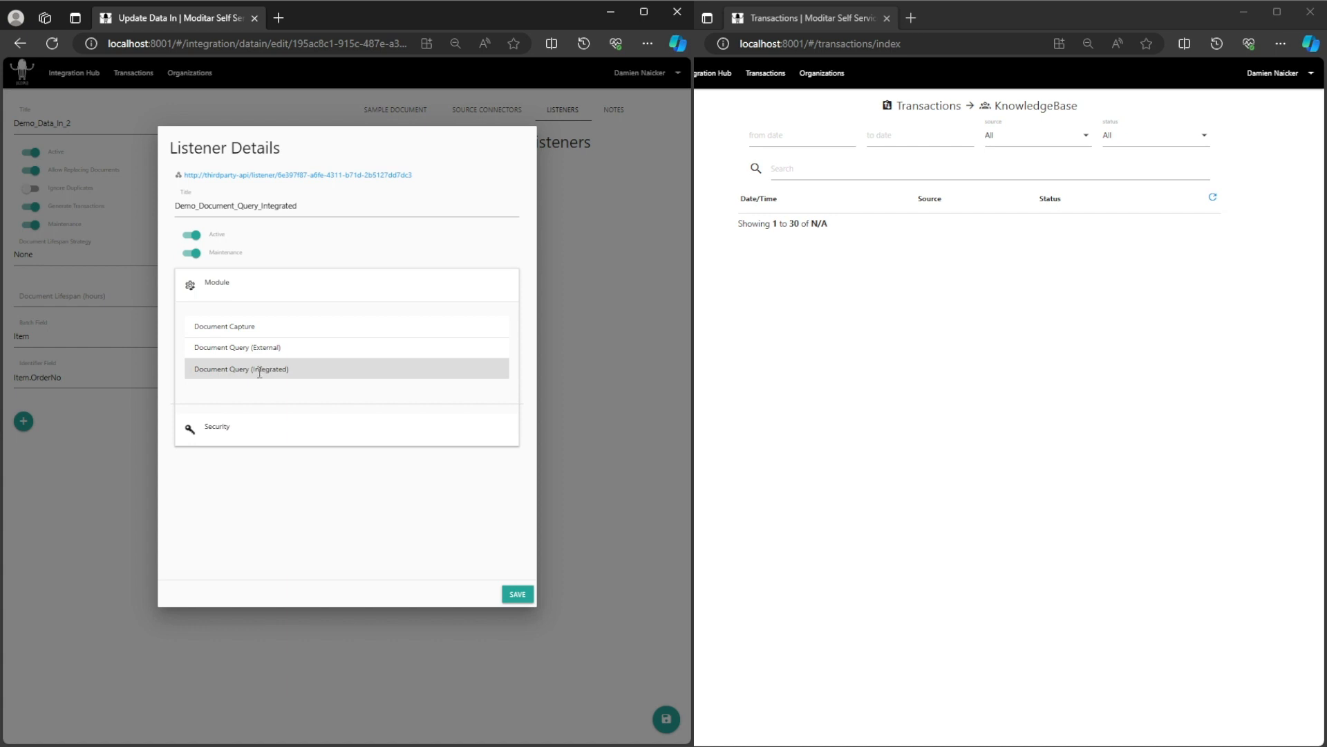
pyautogui.click(259, 370)
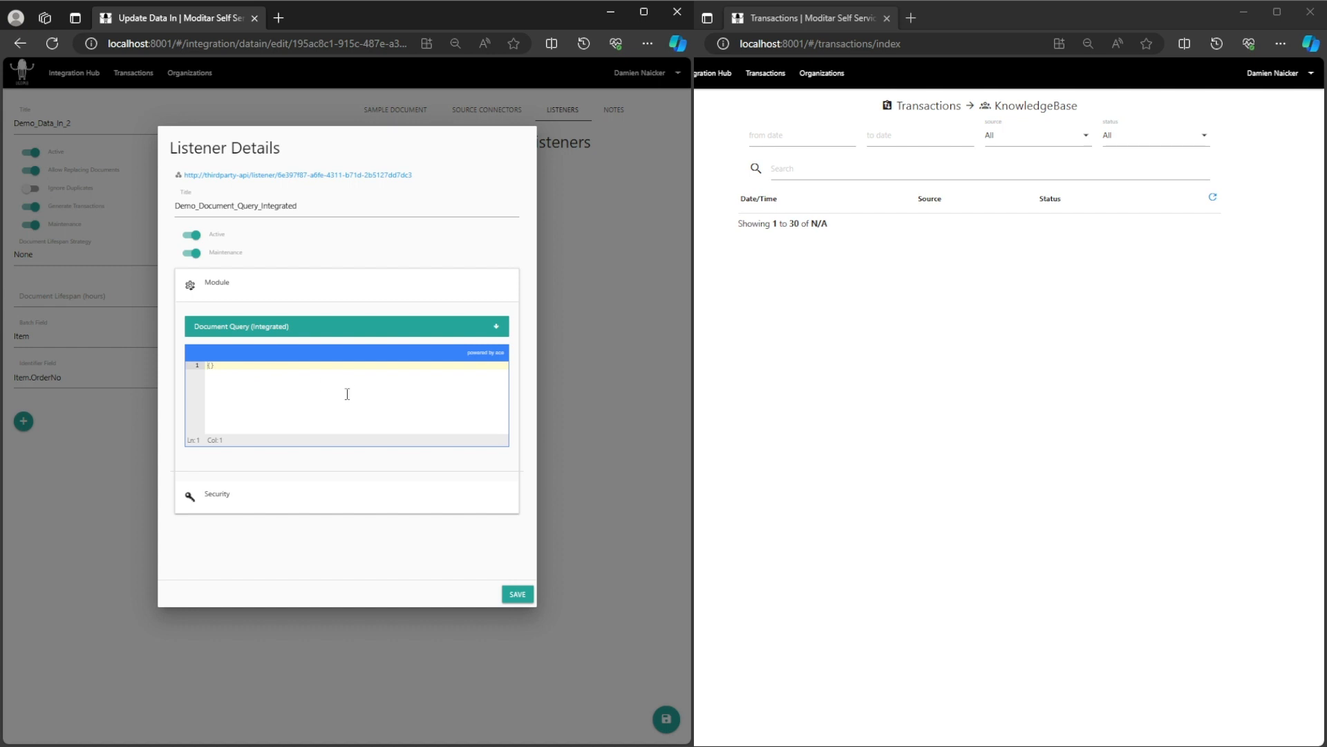
pyautogui.click(517, 595)
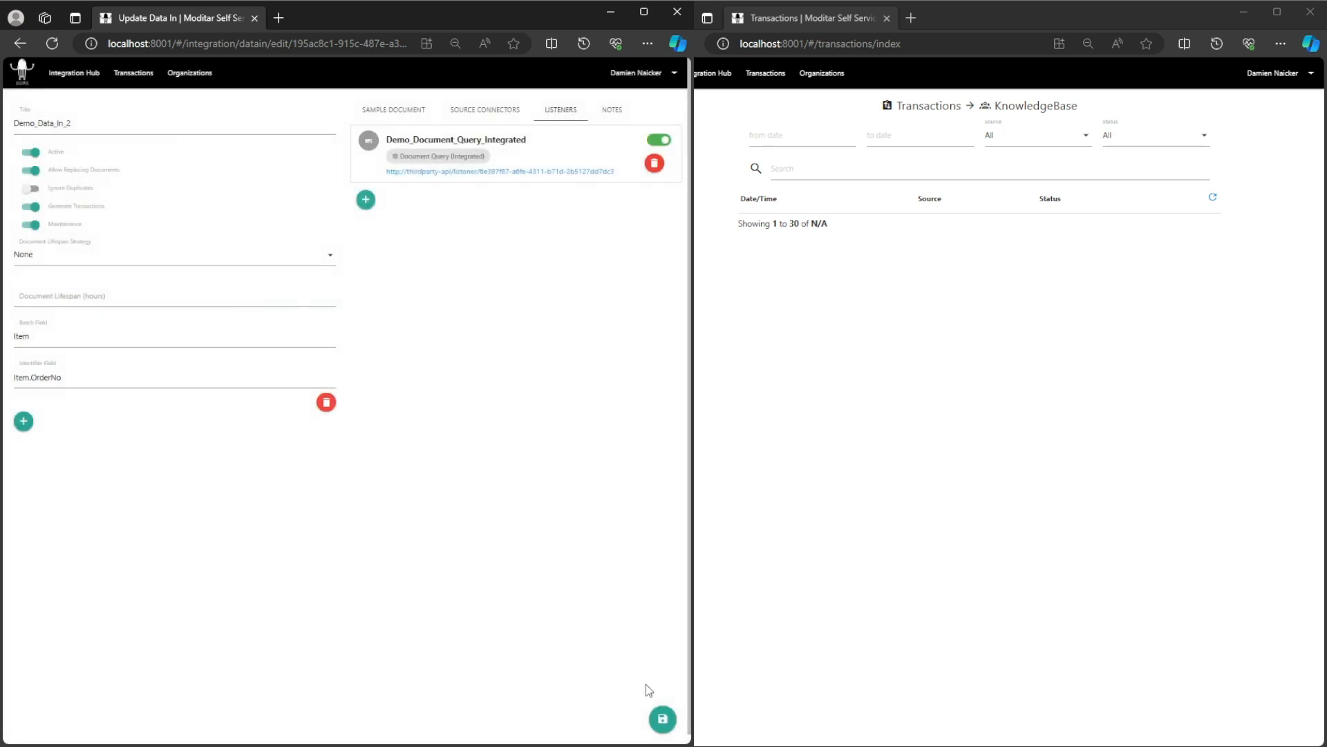
# Save the Demo_Data_In_2 edit page with the floating Save button.
pyautogui.click(663, 719)
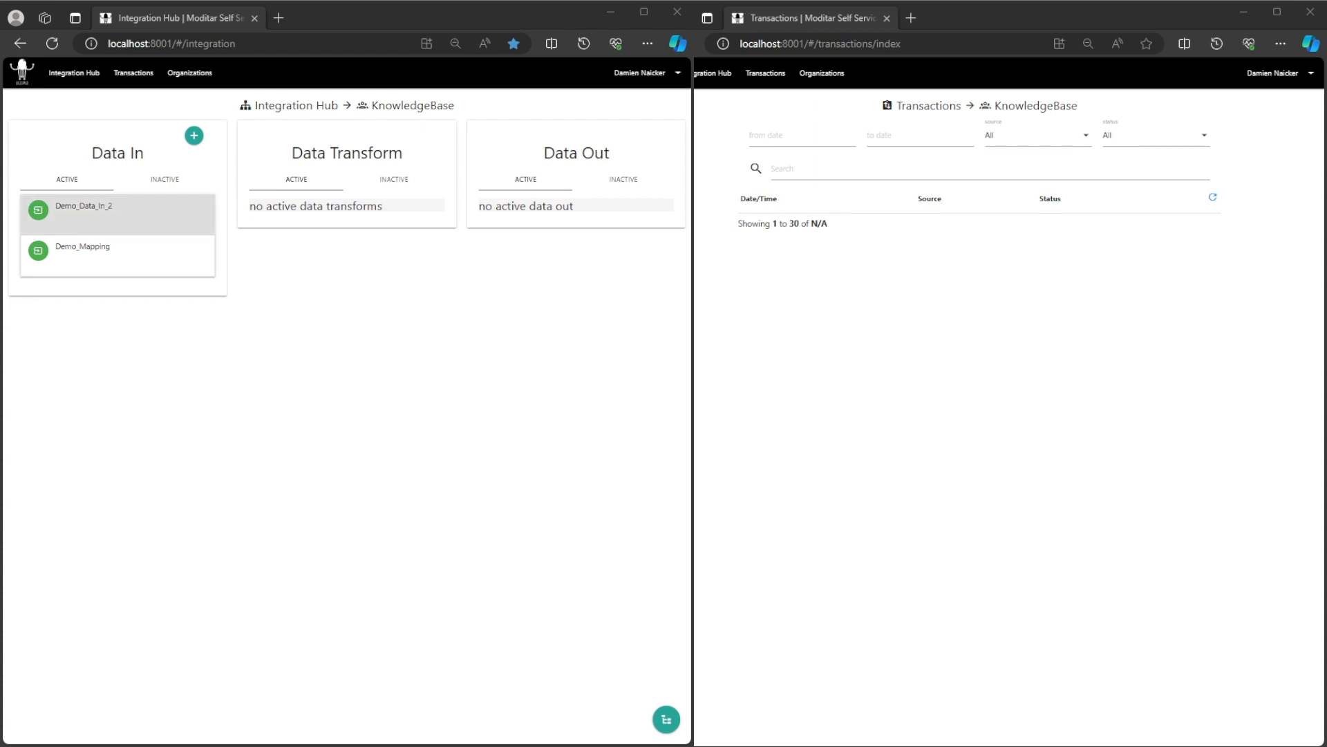
# Reopen Demo_Data_In_2's Demo_Document_Query_Integrated listener and expand its Module settings.
pyautogui.click(83, 206)
pyautogui.click(88, 250)
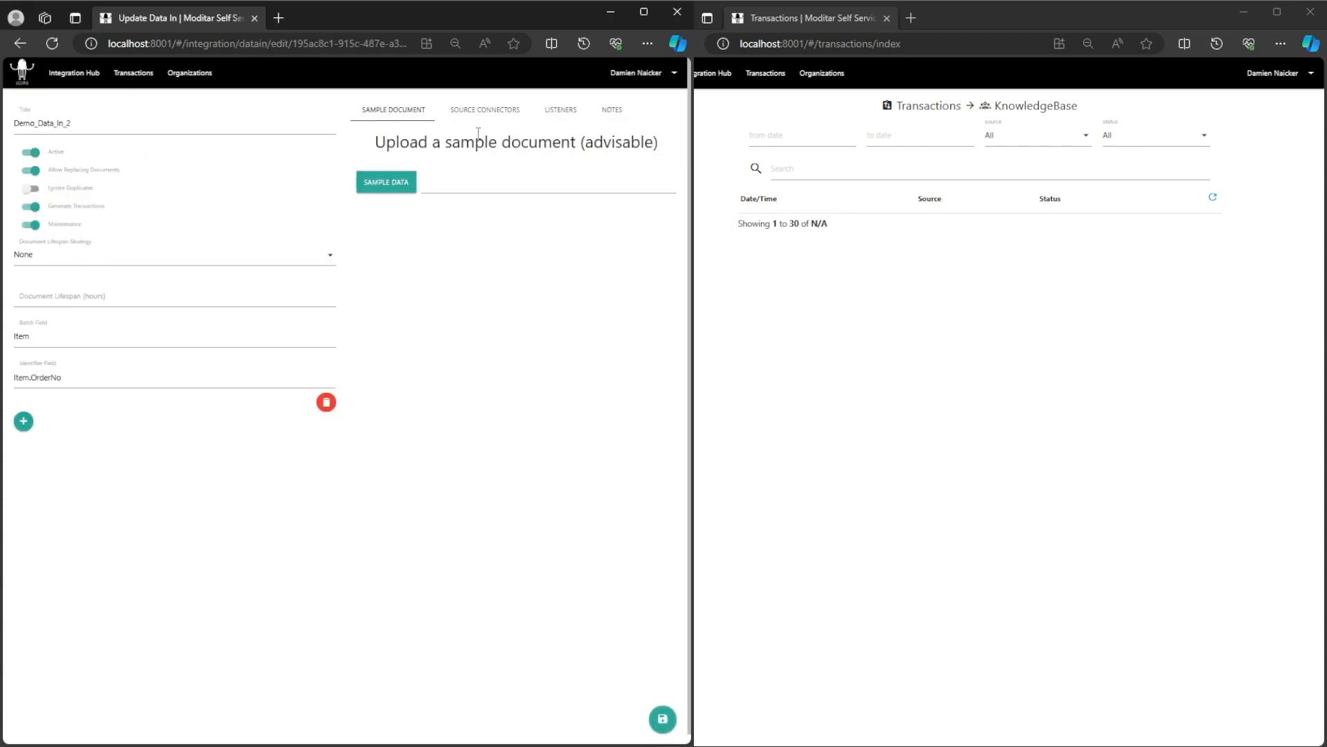
pyautogui.click(492, 113)
pyautogui.click(547, 114)
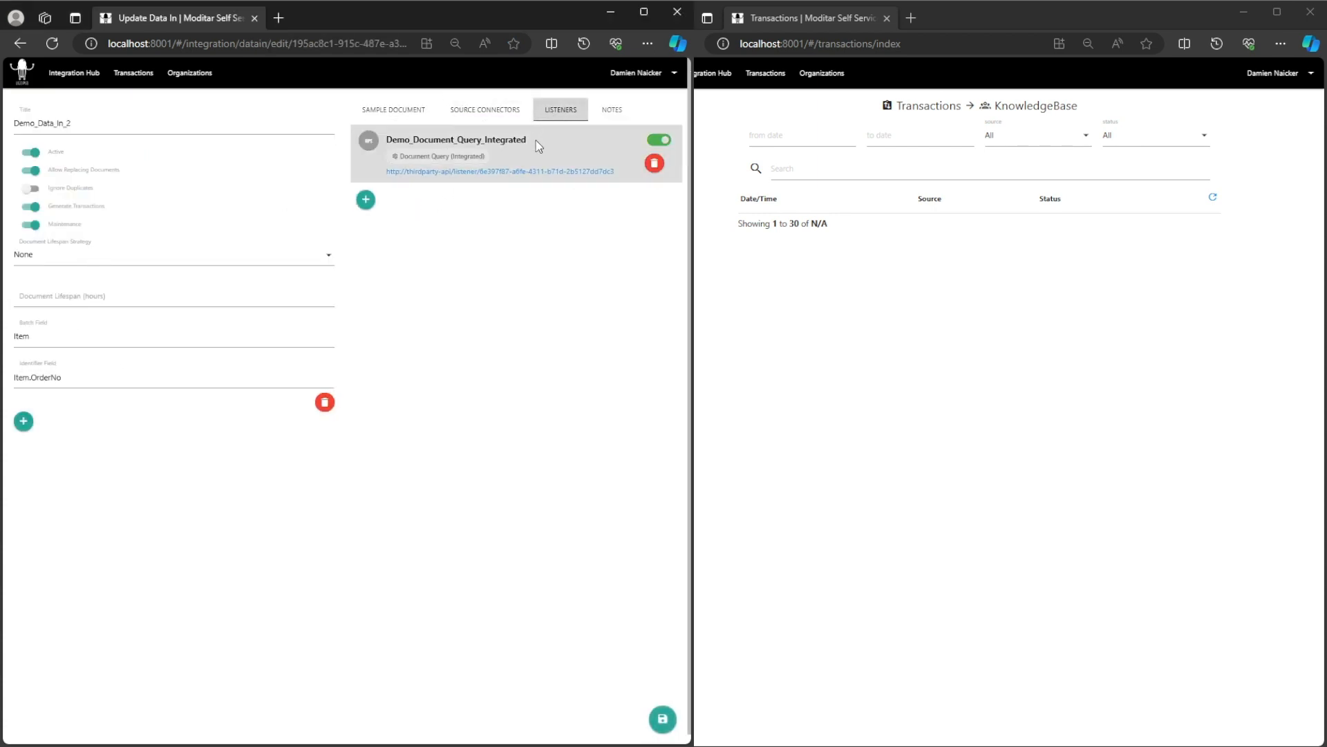
pyautogui.click(536, 140)
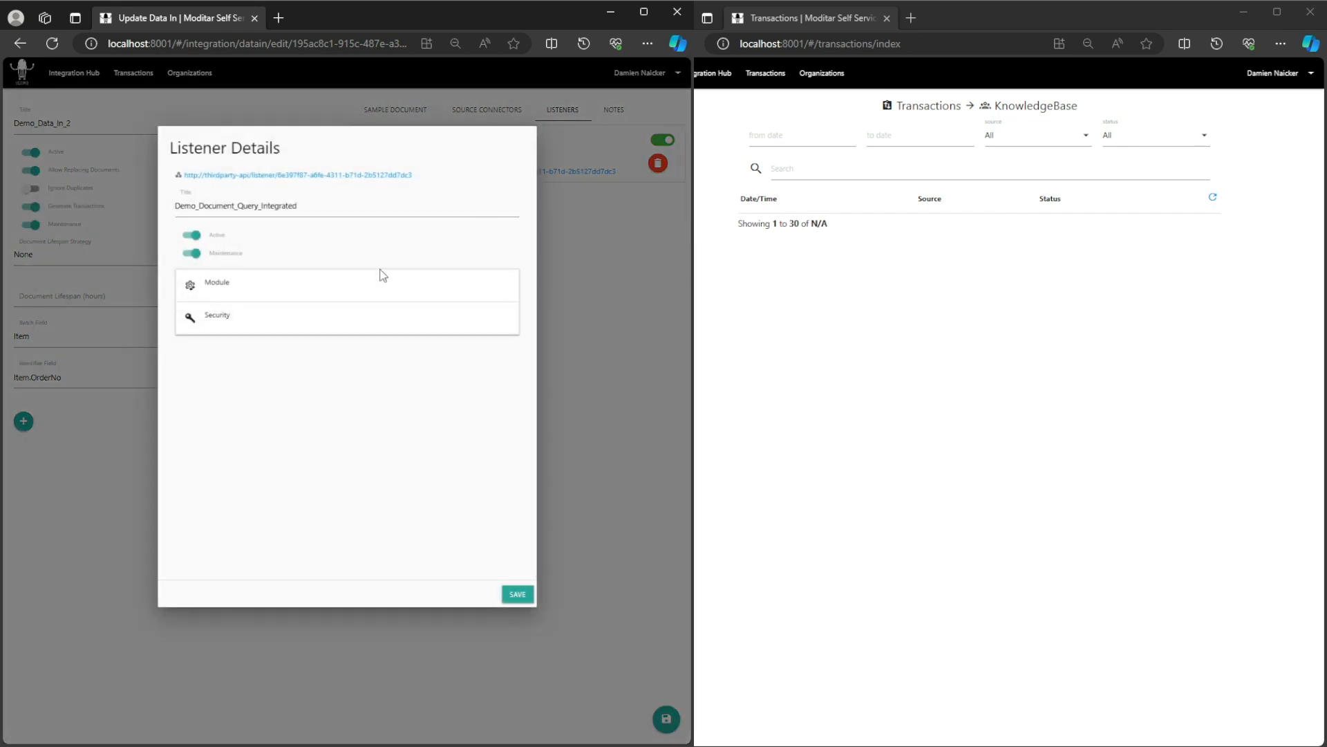
pyautogui.click(274, 286)
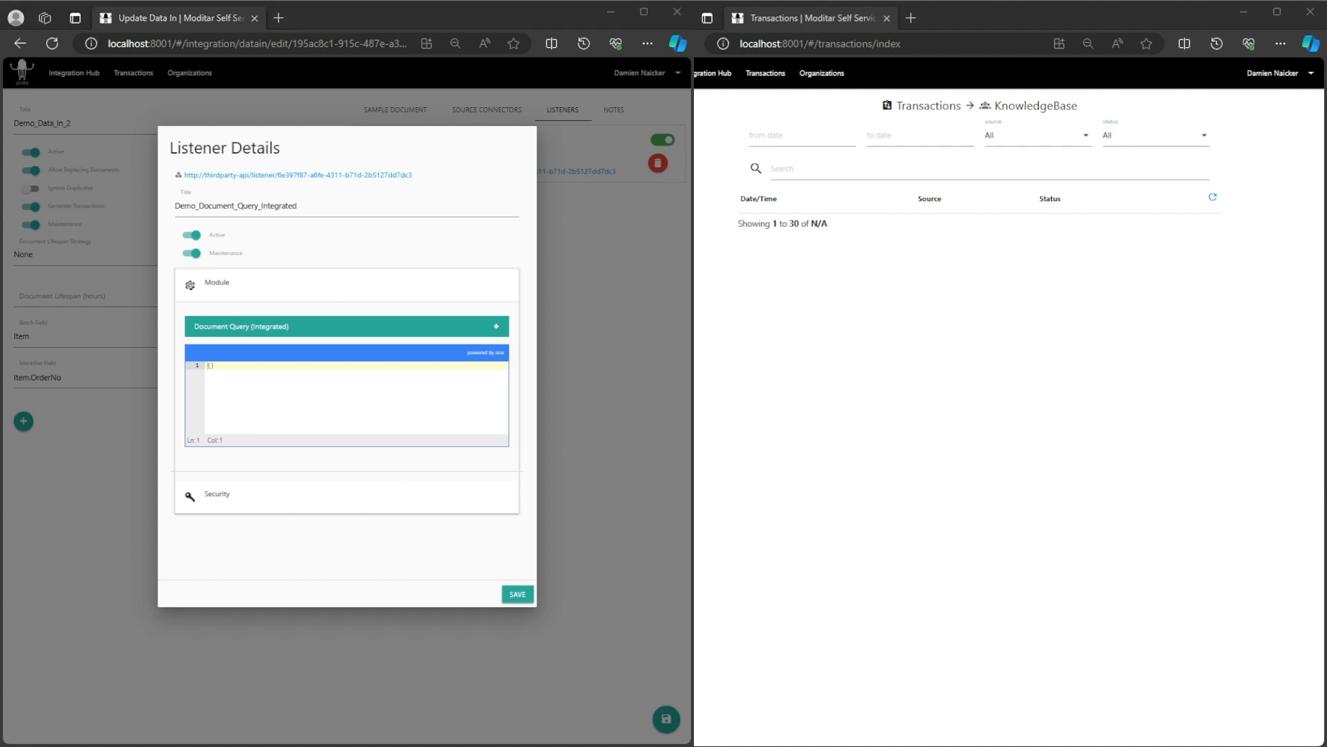
# Replace the empty {} query with the pasted JSON aggregate pipeline.
pyautogui.click(305, 390)
pyautogui.moveTo(197, 375); pyautogui.dragTo(188, 365)
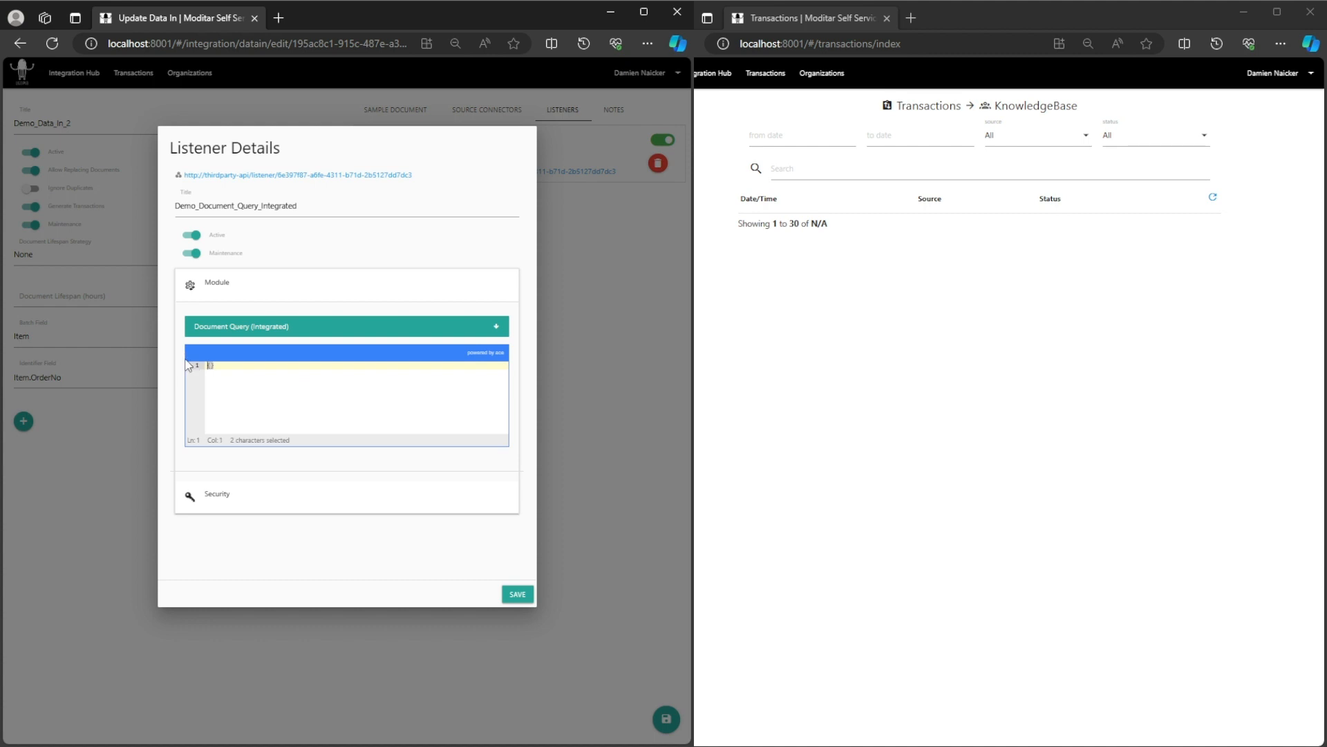
pyautogui.press('BackSpace')
pyautogui.hotkey('ctrl', 'v')
# Review the 75-line CustomerCode aggregate pipeline and save the listener.
pyautogui.scroll(3, 352, 411)
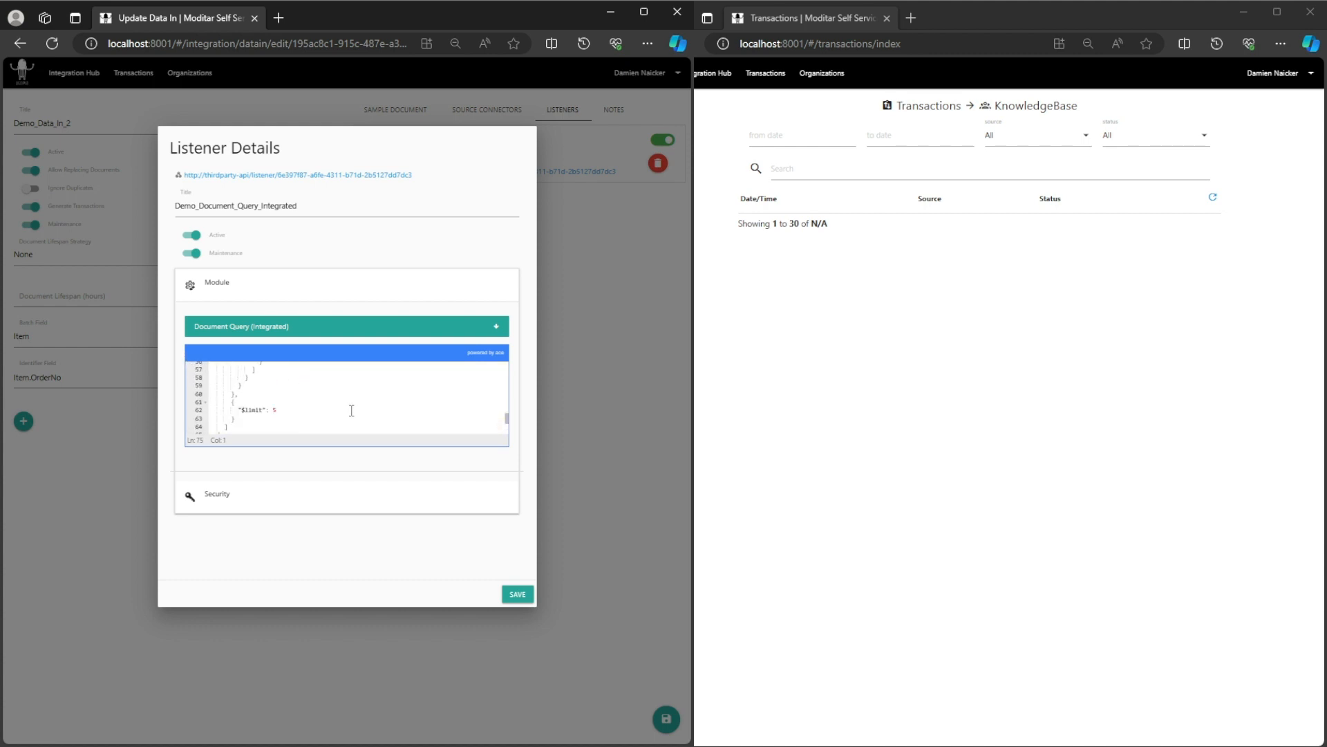
pyautogui.scroll(1, 352, 411)
pyautogui.scroll(4, 351, 411)
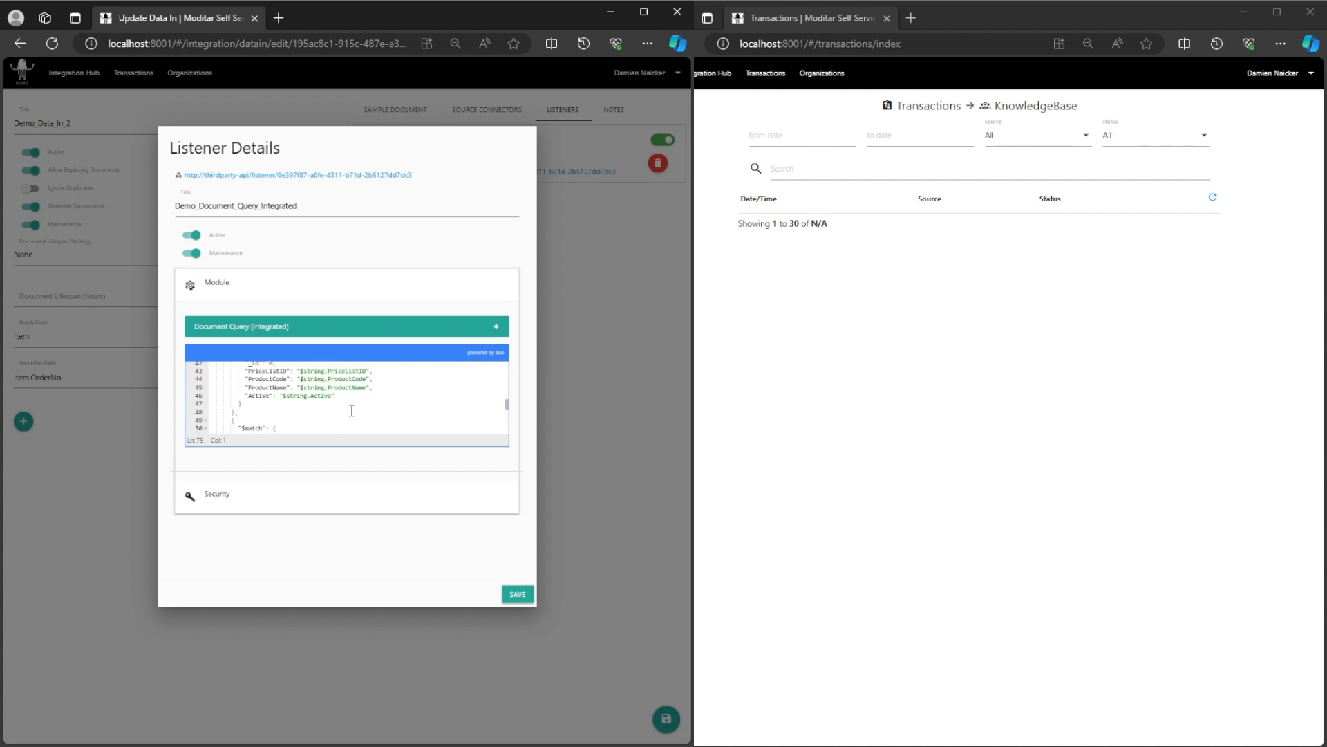
pyautogui.scroll(4, 350, 409)
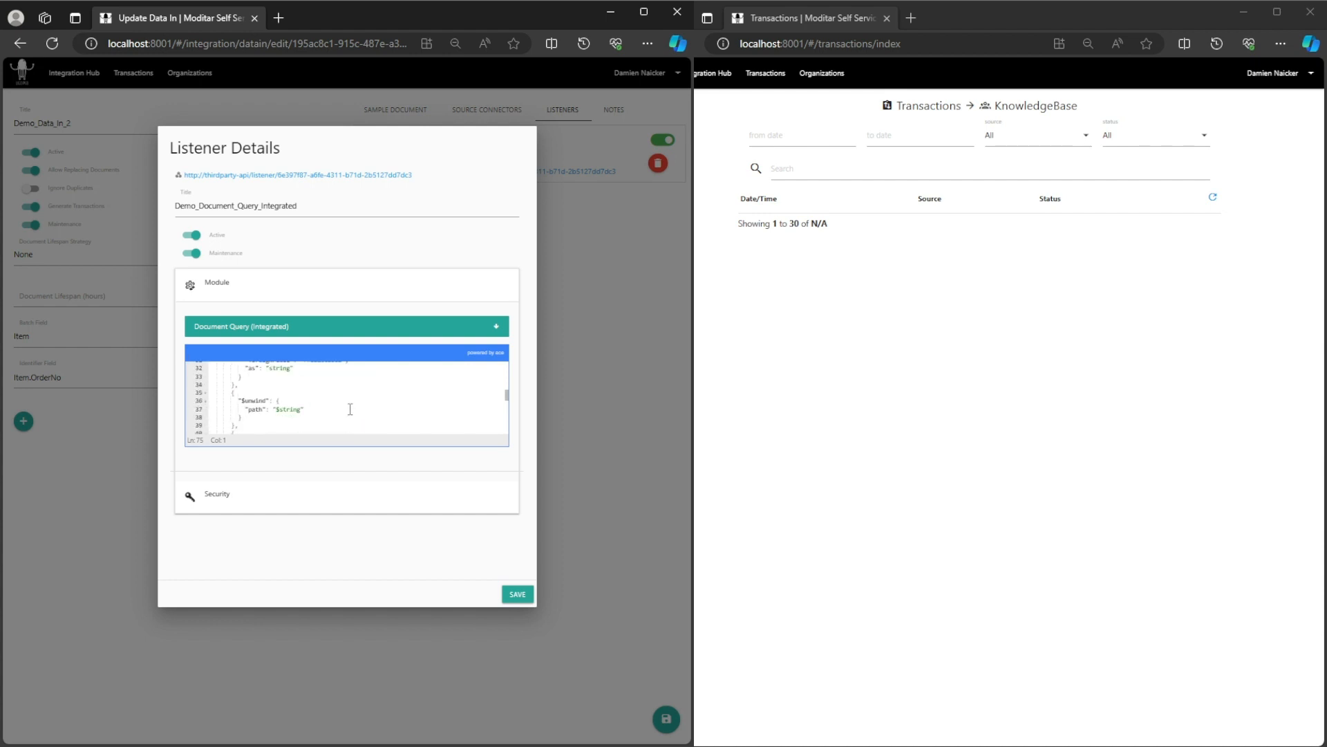
pyautogui.scroll(10, 350, 408)
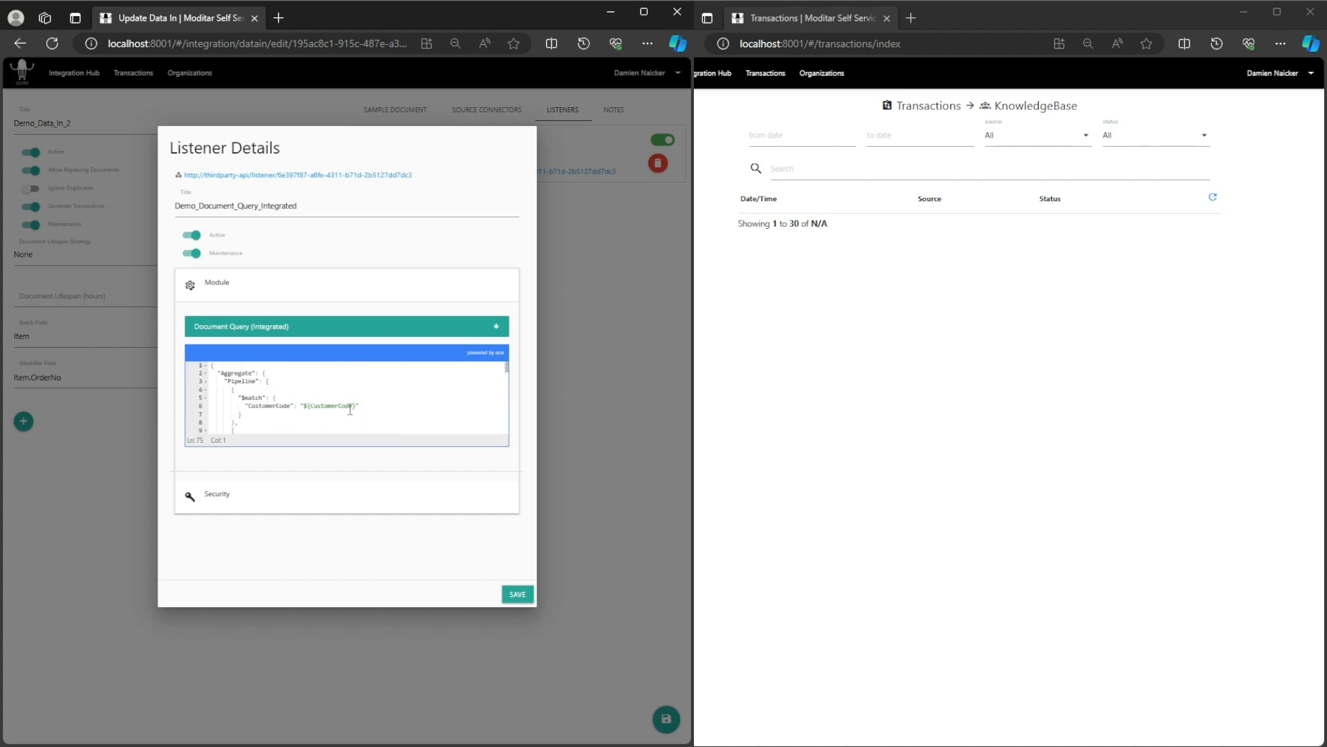
pyautogui.scroll(-20, 350, 410)
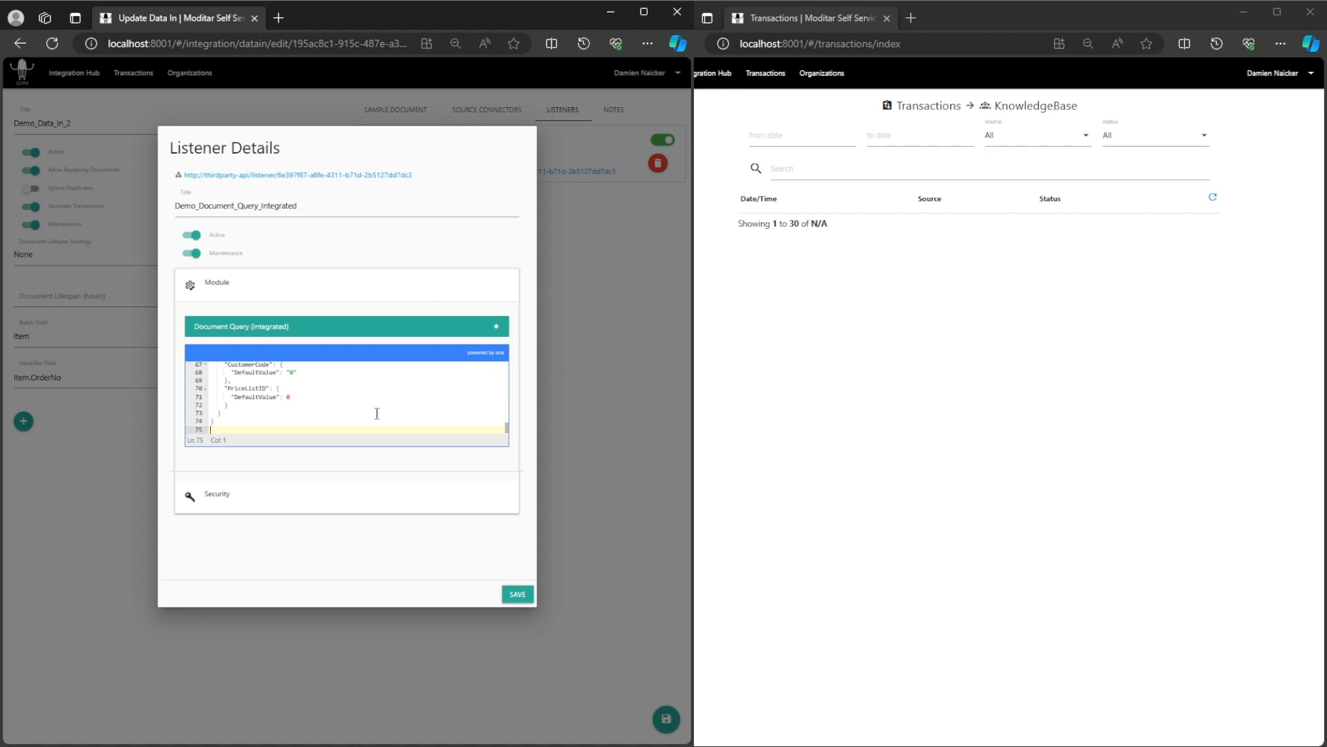
pyautogui.scroll(15, 373, 411)
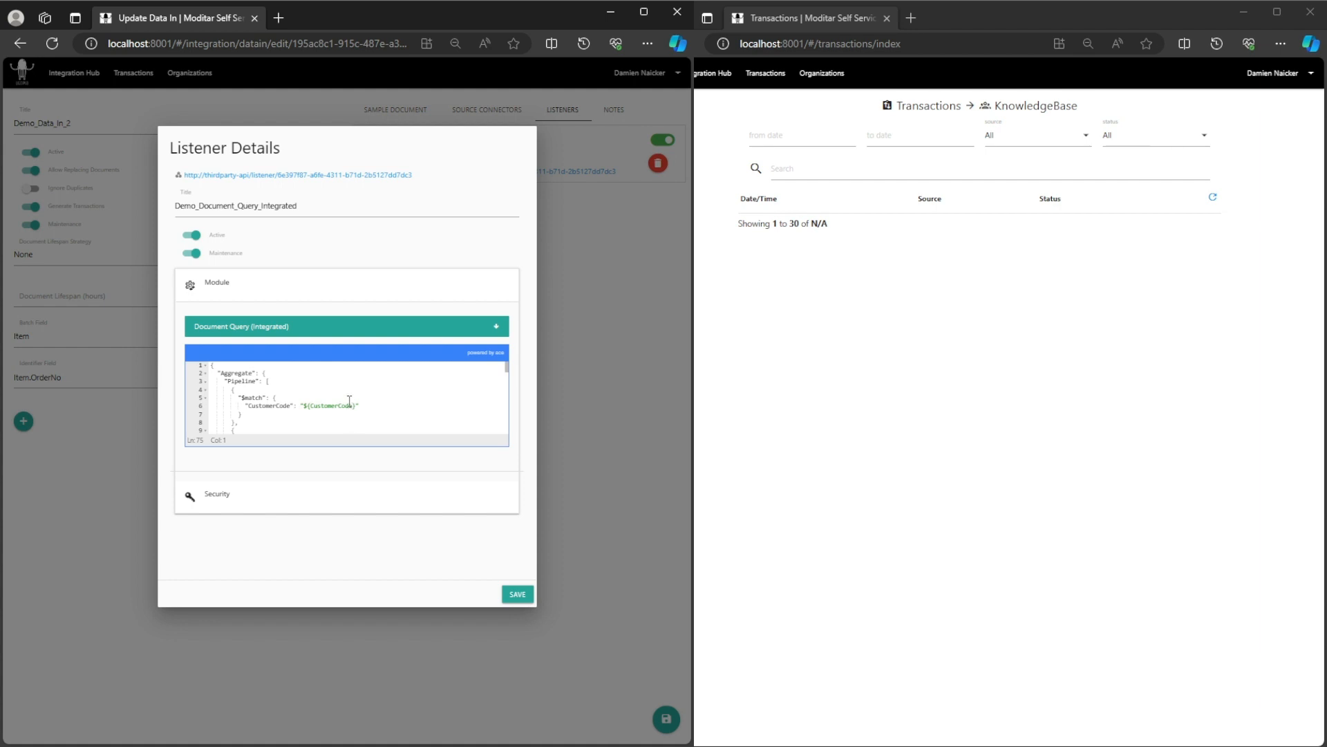
pyautogui.scroll(-10, 345, 401)
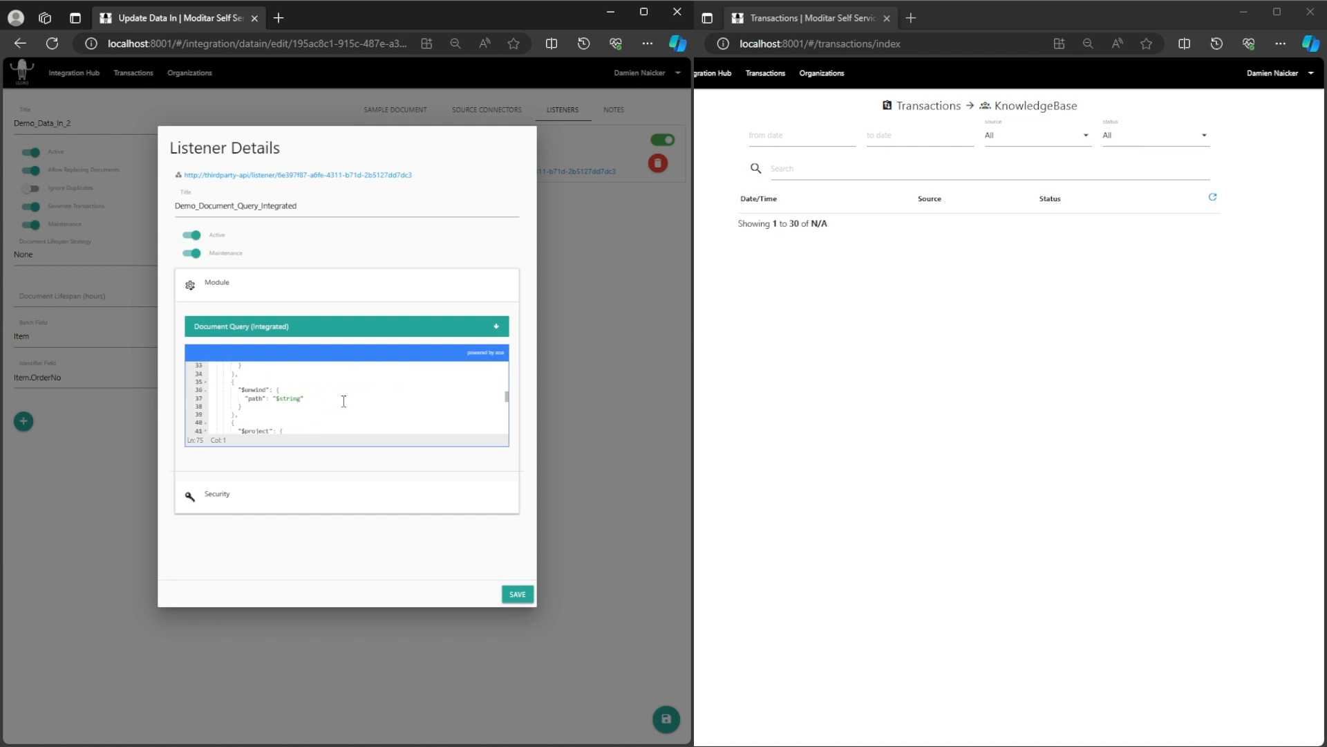
pyautogui.scroll(-3, 344, 401)
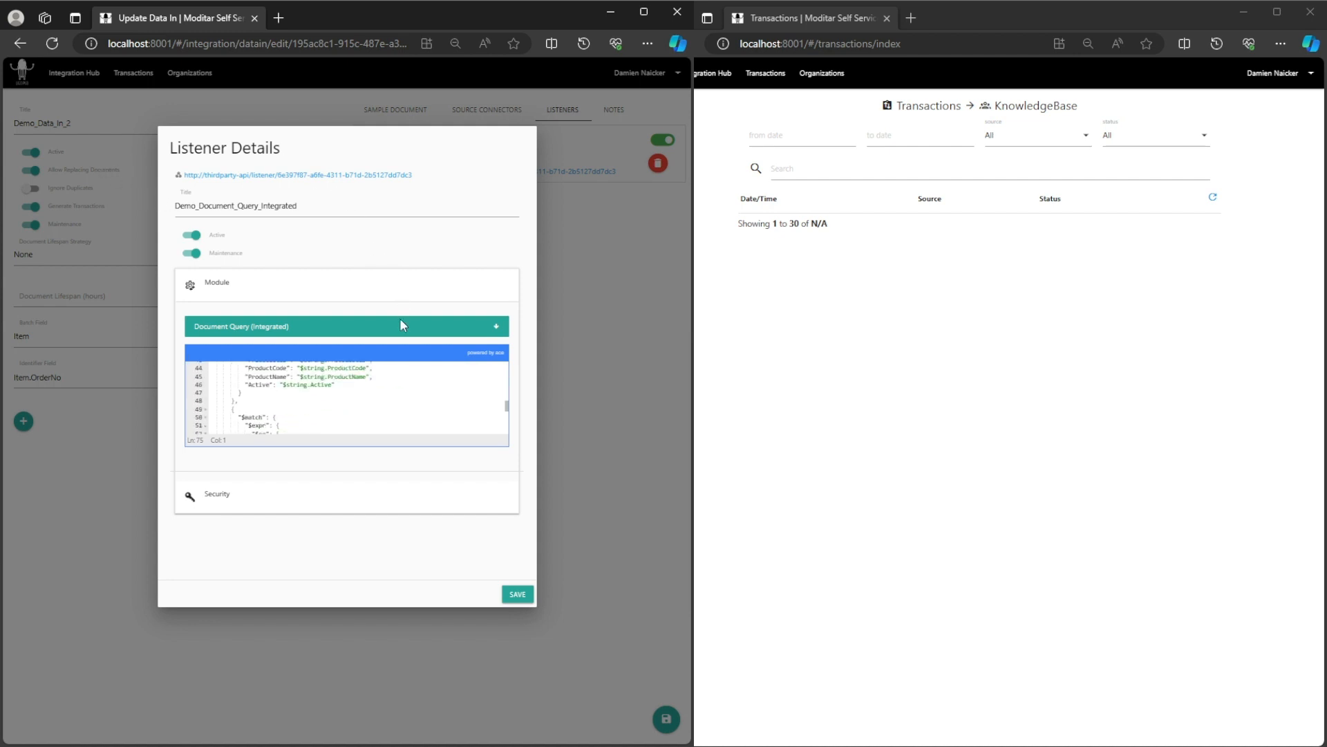
pyautogui.click(517, 595)
pyautogui.hotkey('alt', 'Tab')
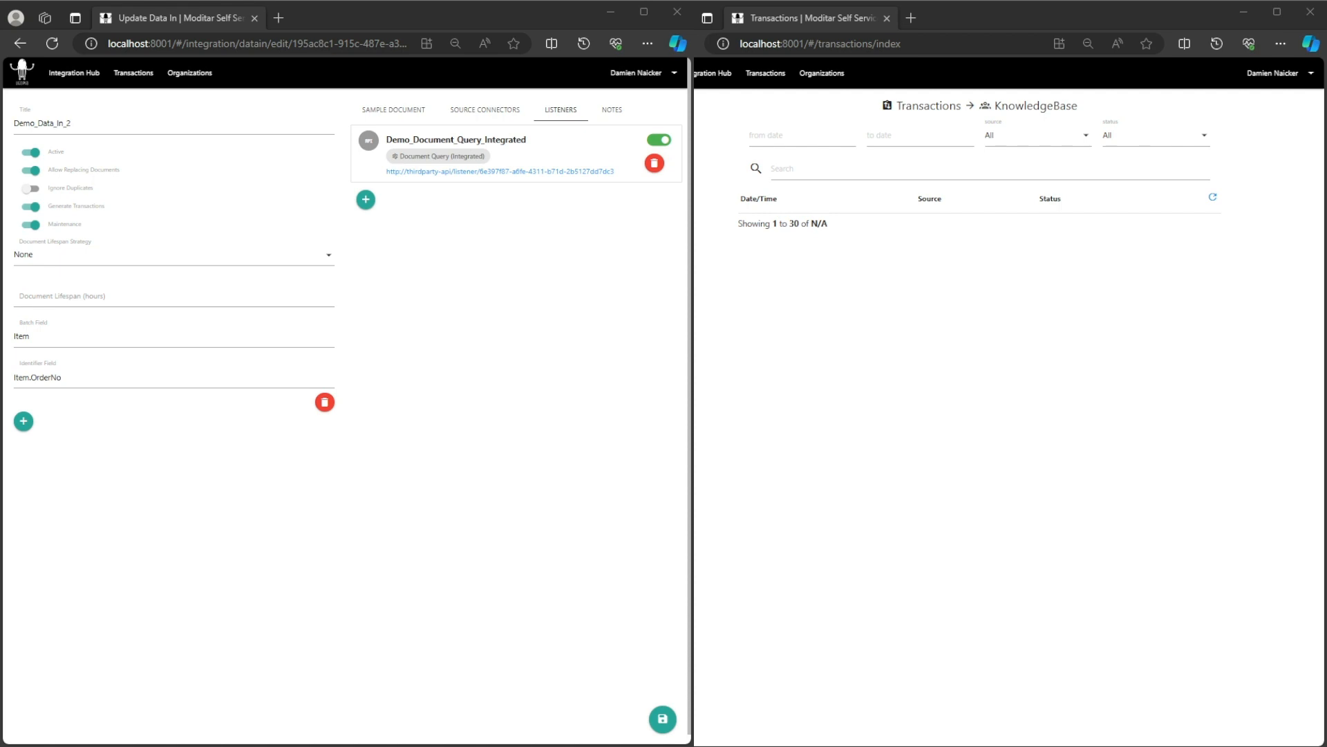
# Recheck the listener's aggregate query, then save both the listener and Demo_Data_In_2.
pyautogui.click(515, 154)
pyautogui.scroll(-3, 336, 373)
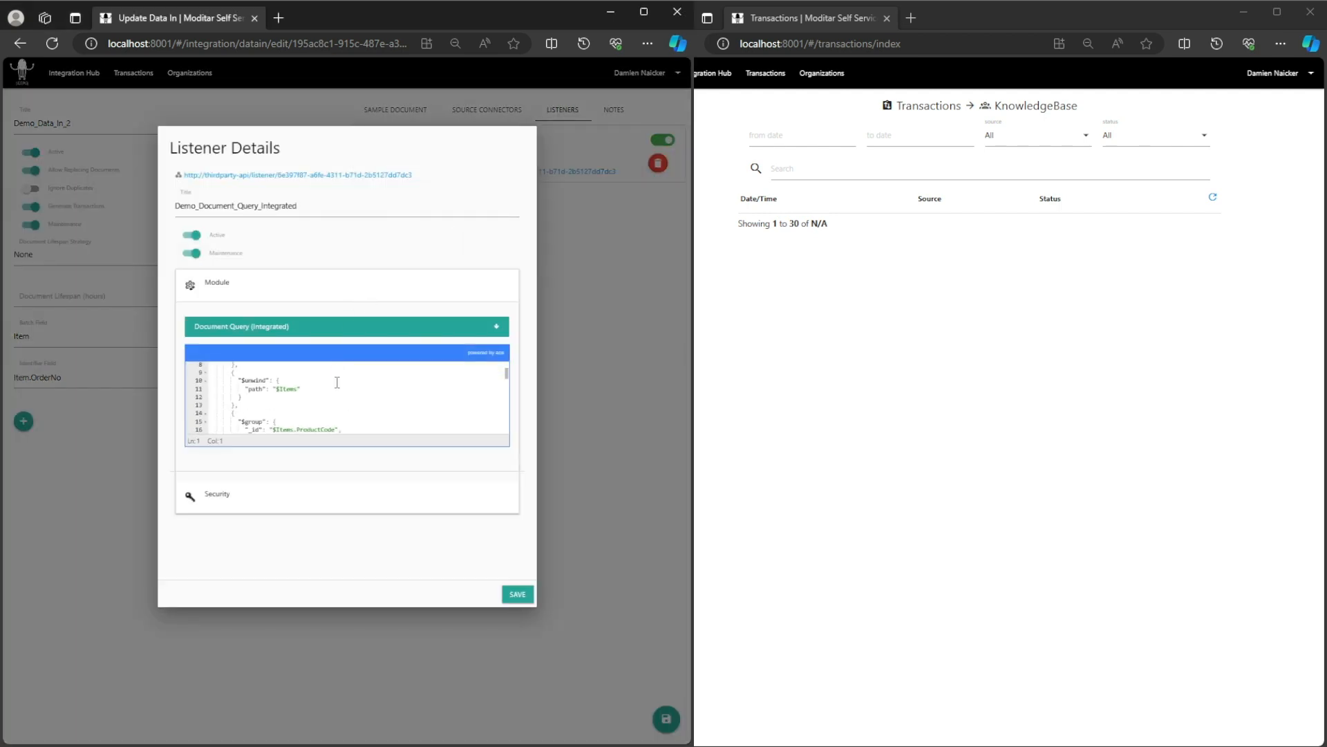
pyautogui.scroll(-15, 338, 382)
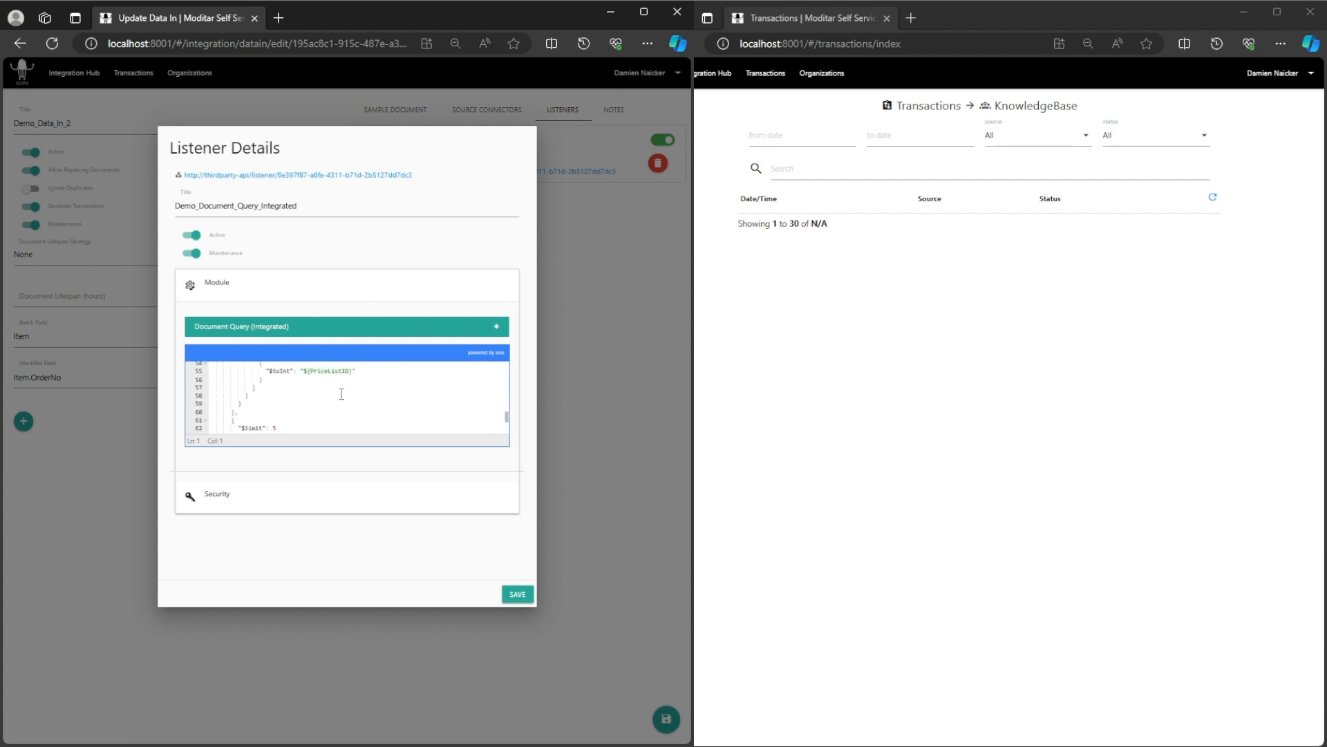
pyautogui.scroll(-4, 342, 394)
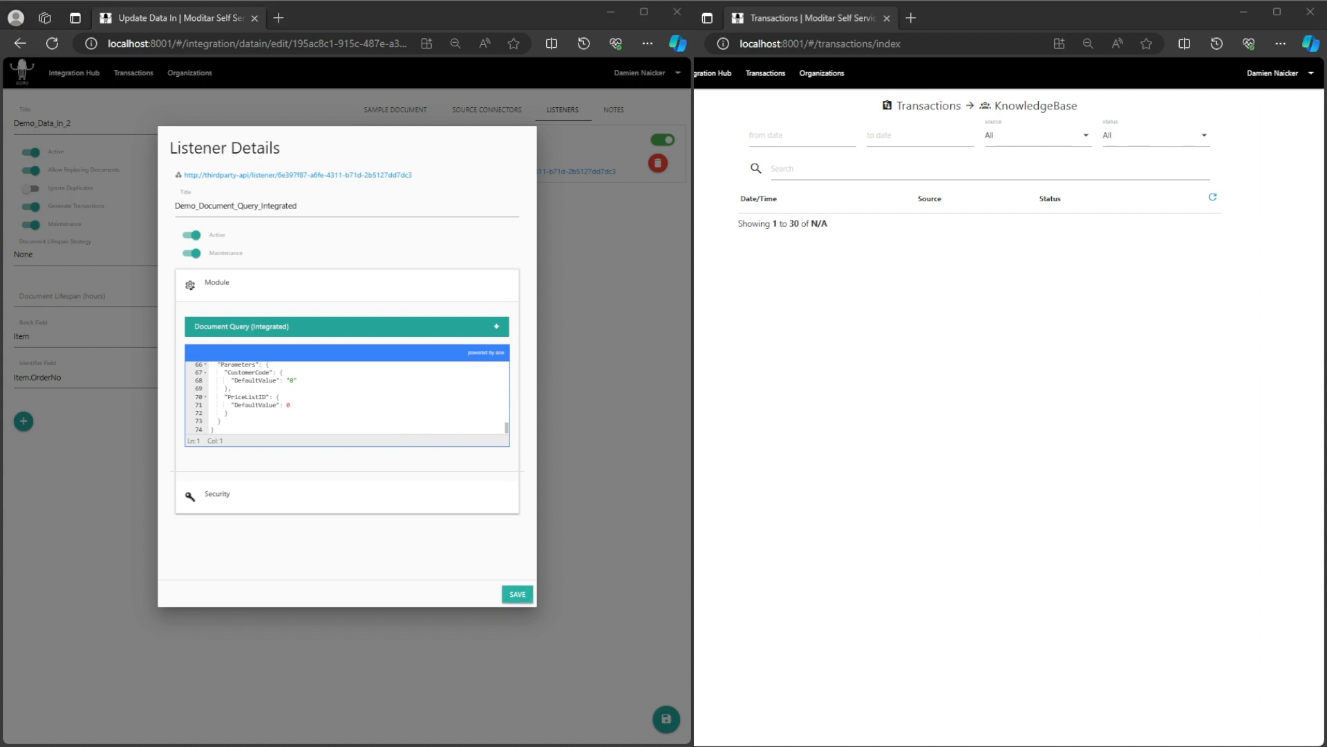
pyautogui.click(510, 595)
pyautogui.click(662, 718)
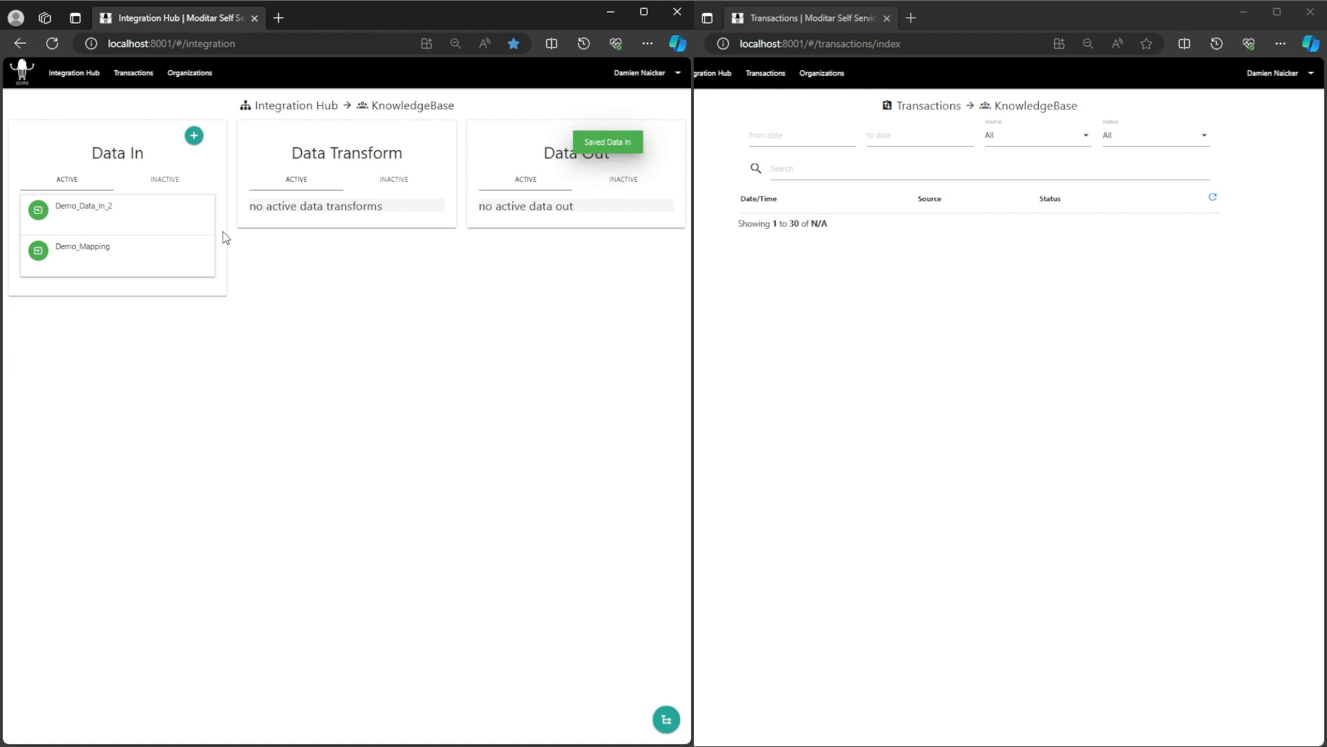
# Post NewLCOrders.json into Demo_Data_In_2 with Ignore Duplicates turned off.
pyautogui.click(100, 210)
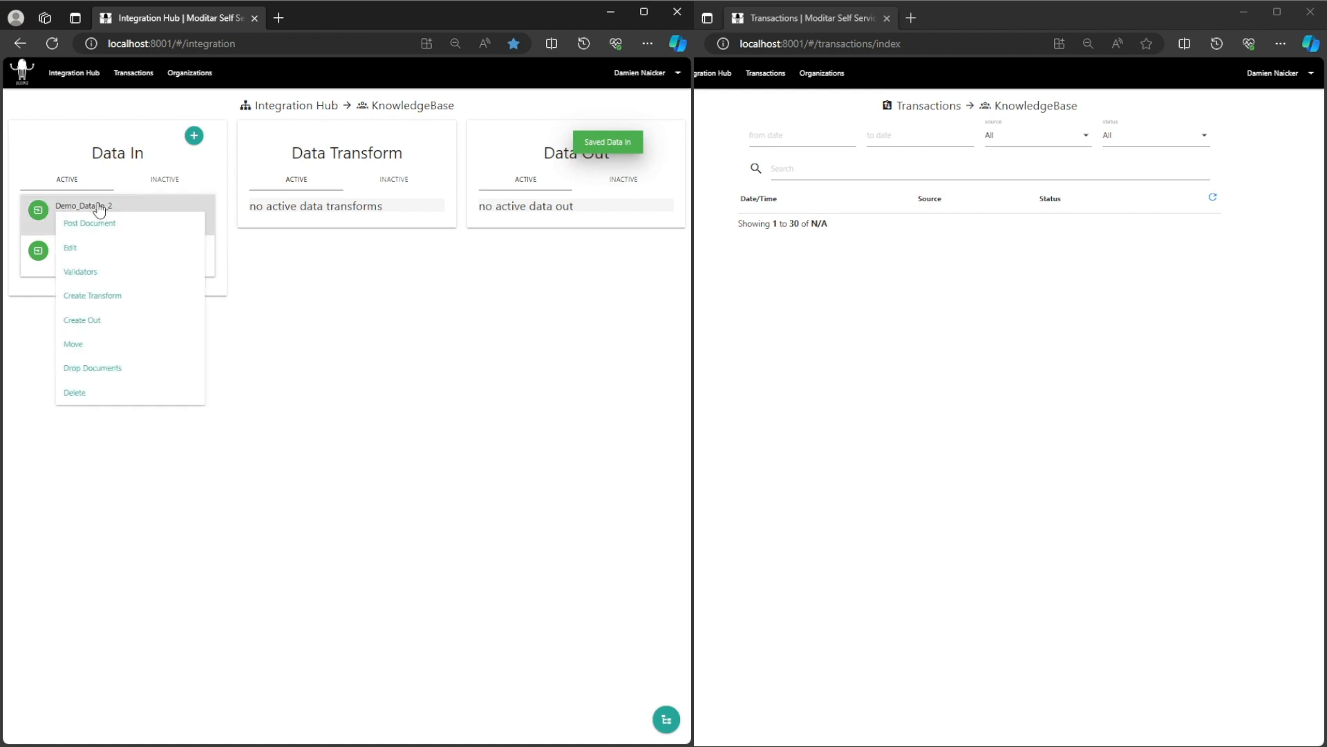
pyautogui.click(116, 298)
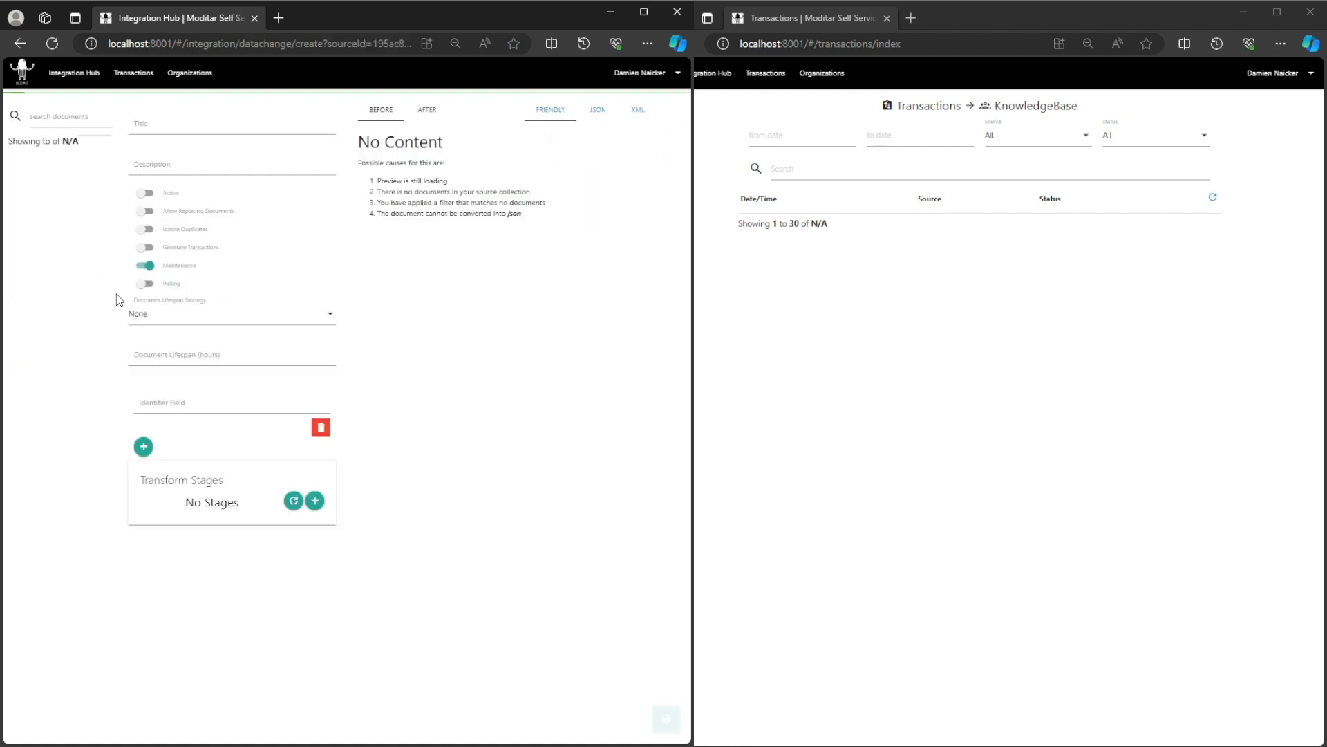
pyautogui.click(78, 80)
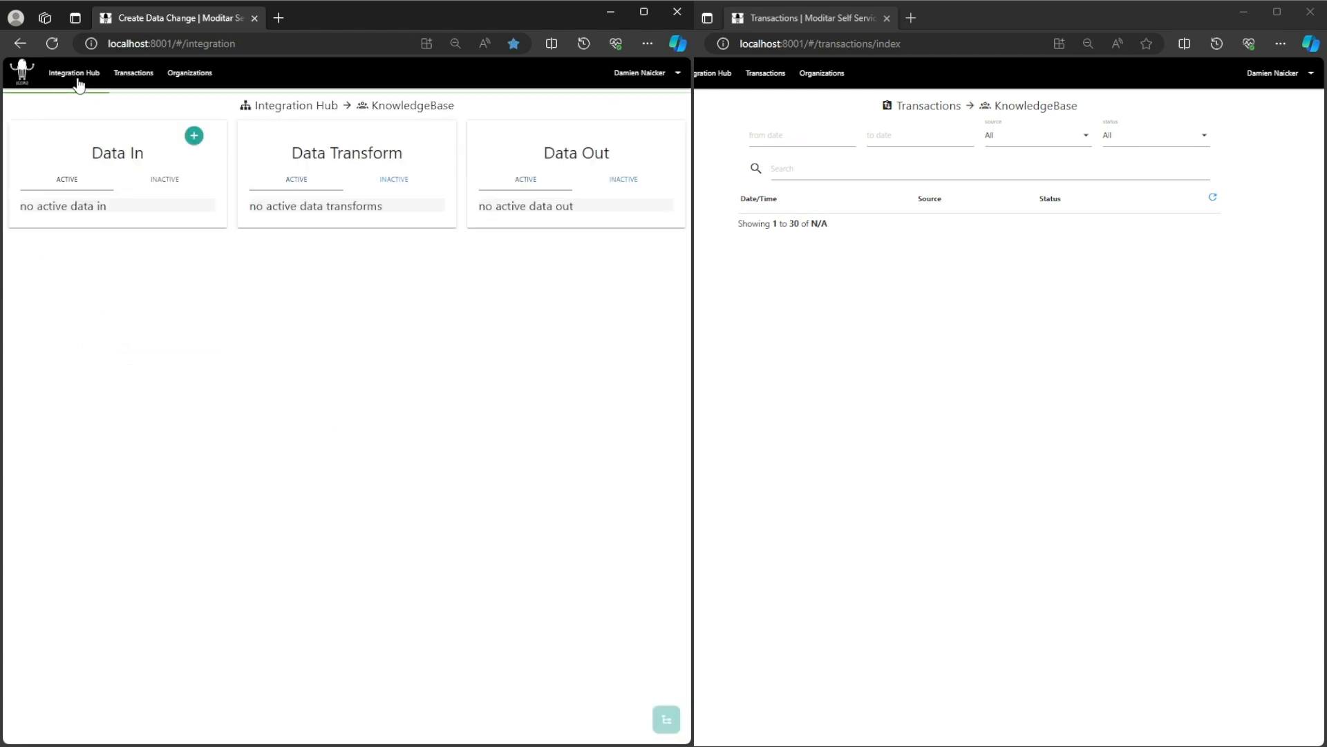
pyautogui.click(97, 227)
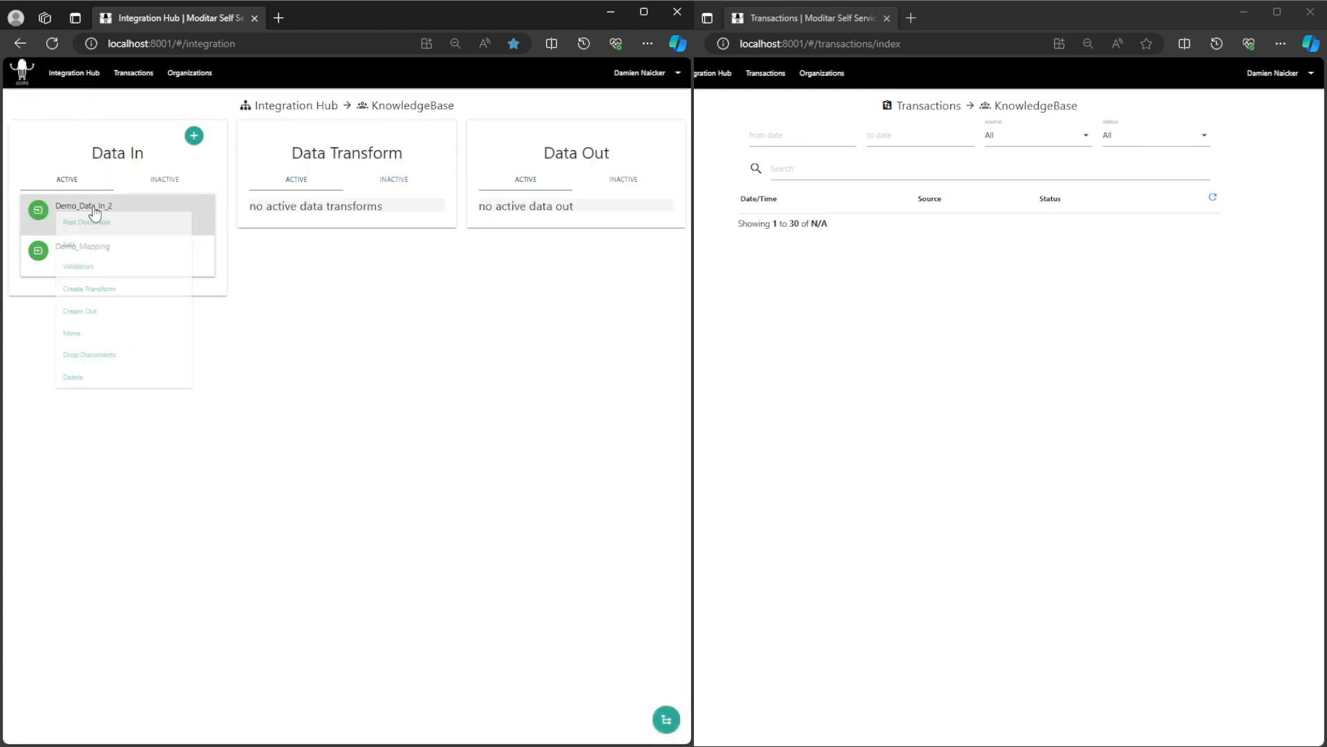
pyautogui.click(94, 226)
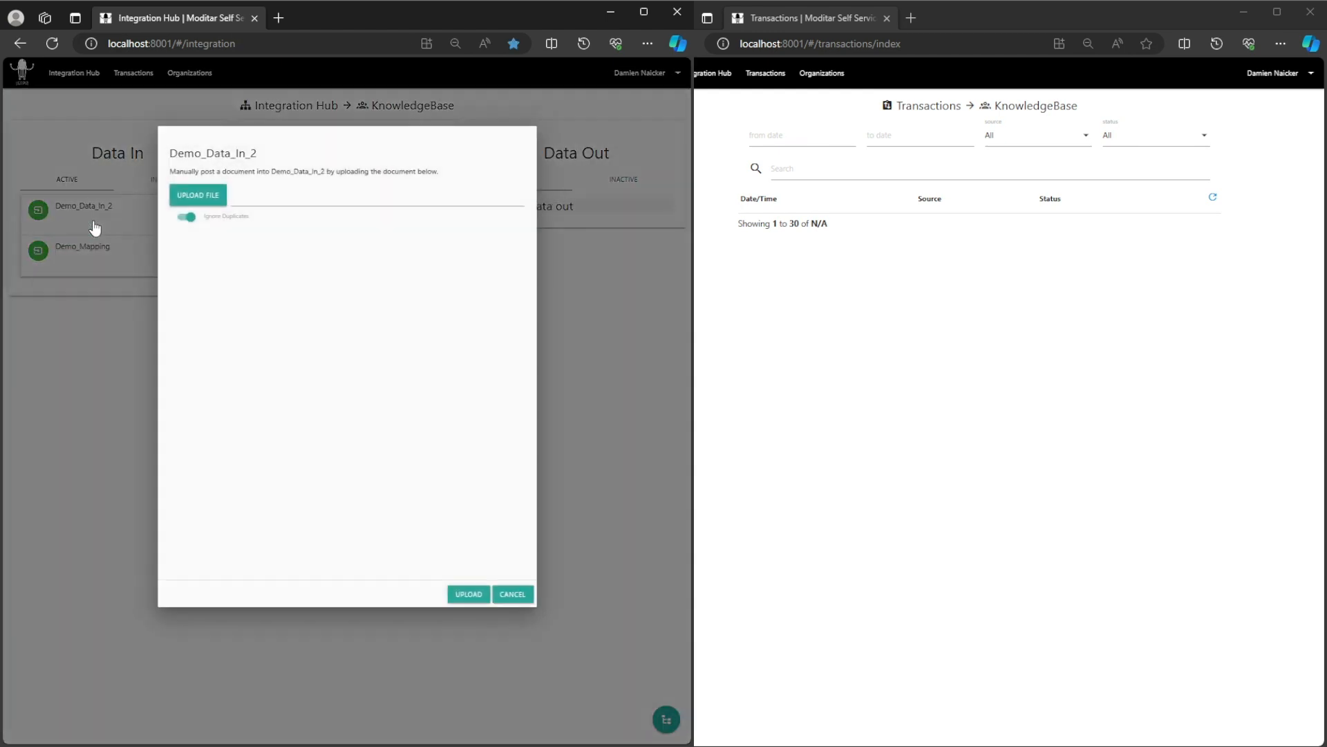
pyautogui.click(186, 216)
pyautogui.click(195, 196)
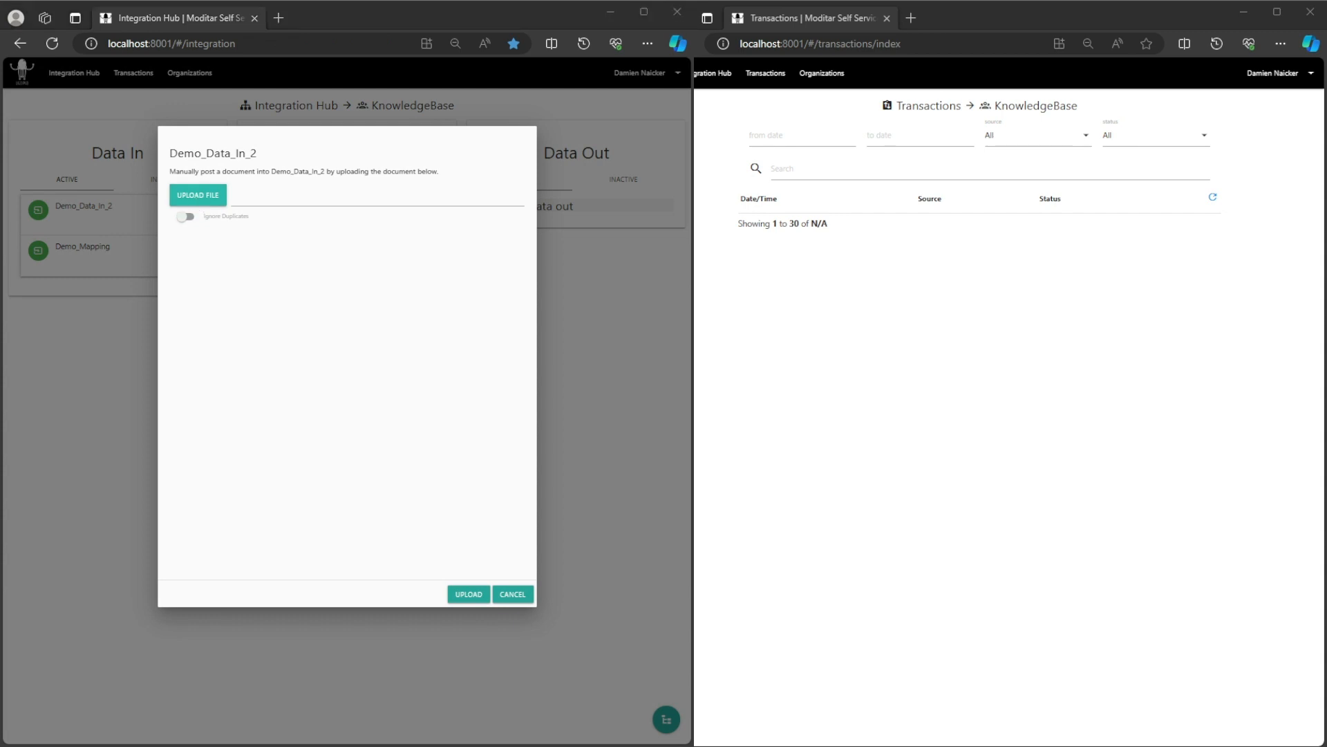
pyautogui.click(878, 570)
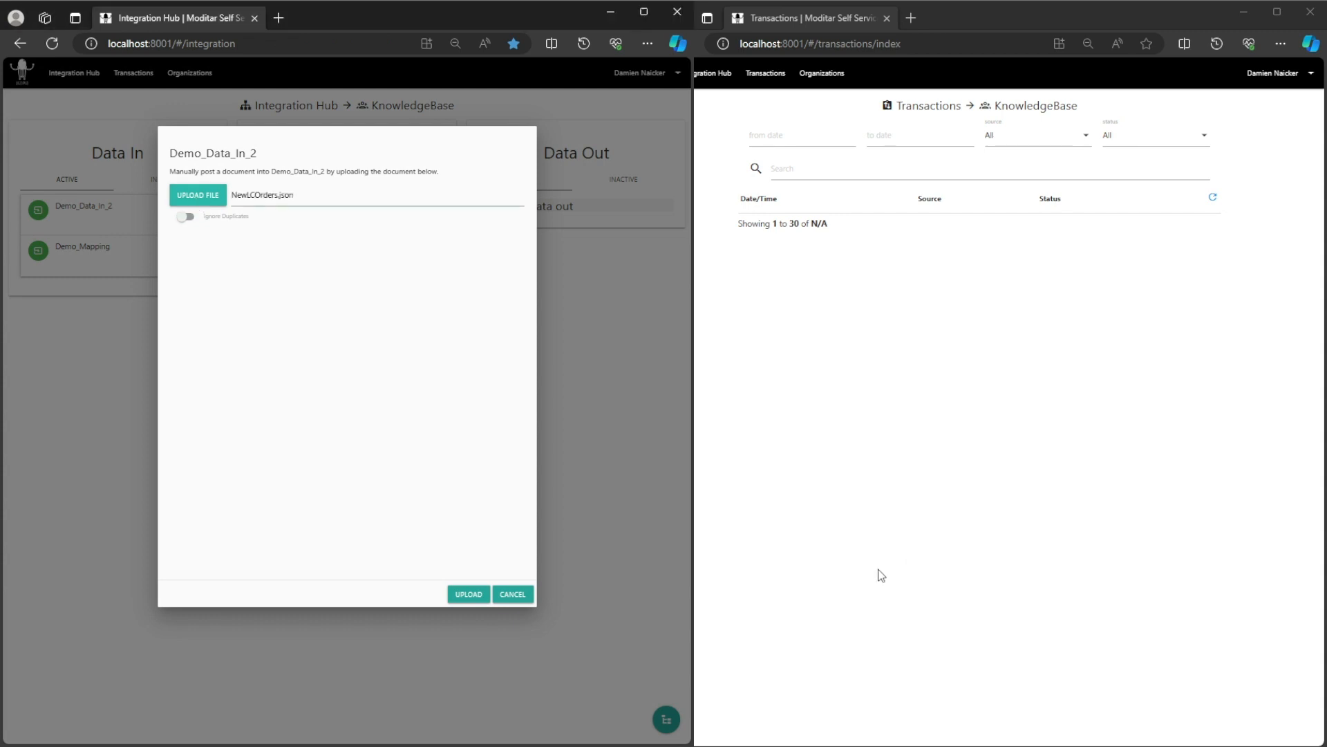
pyautogui.click(470, 598)
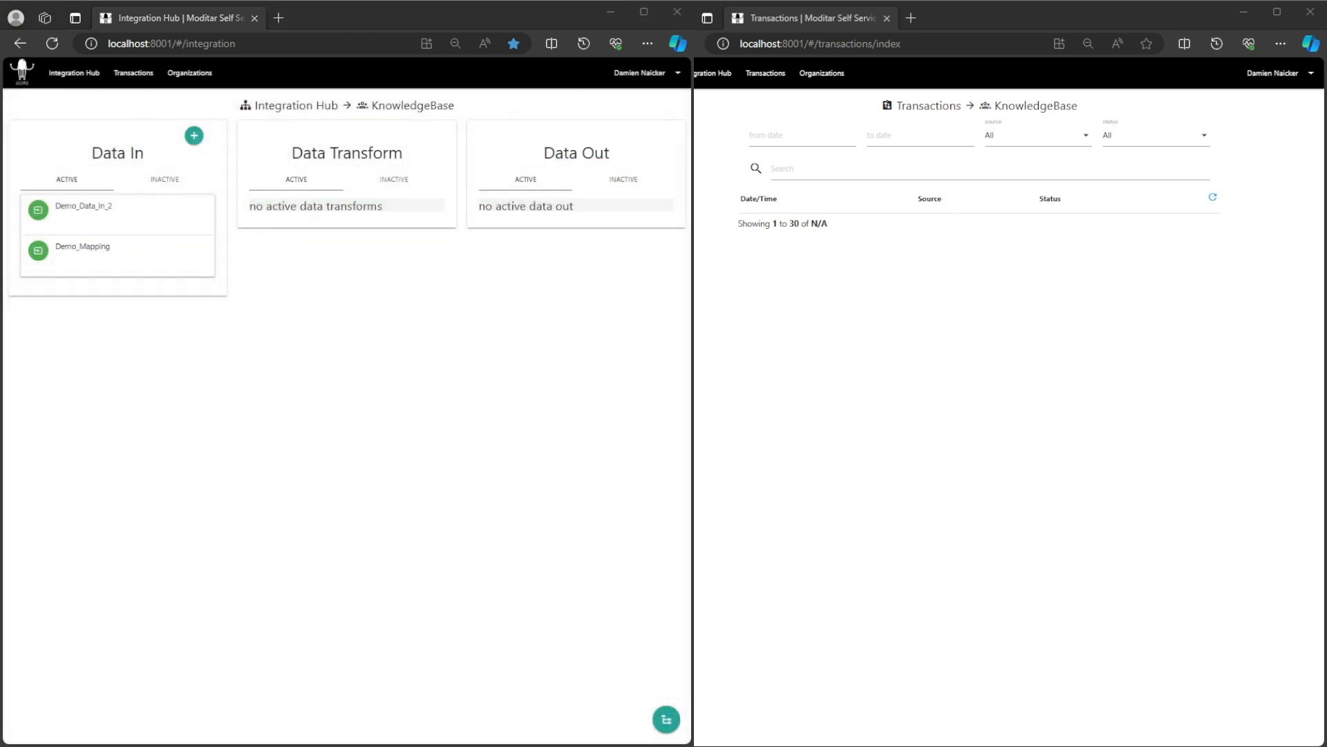
# Preview the six posted order documents one by one in a new data change.
pyautogui.click(94, 210)
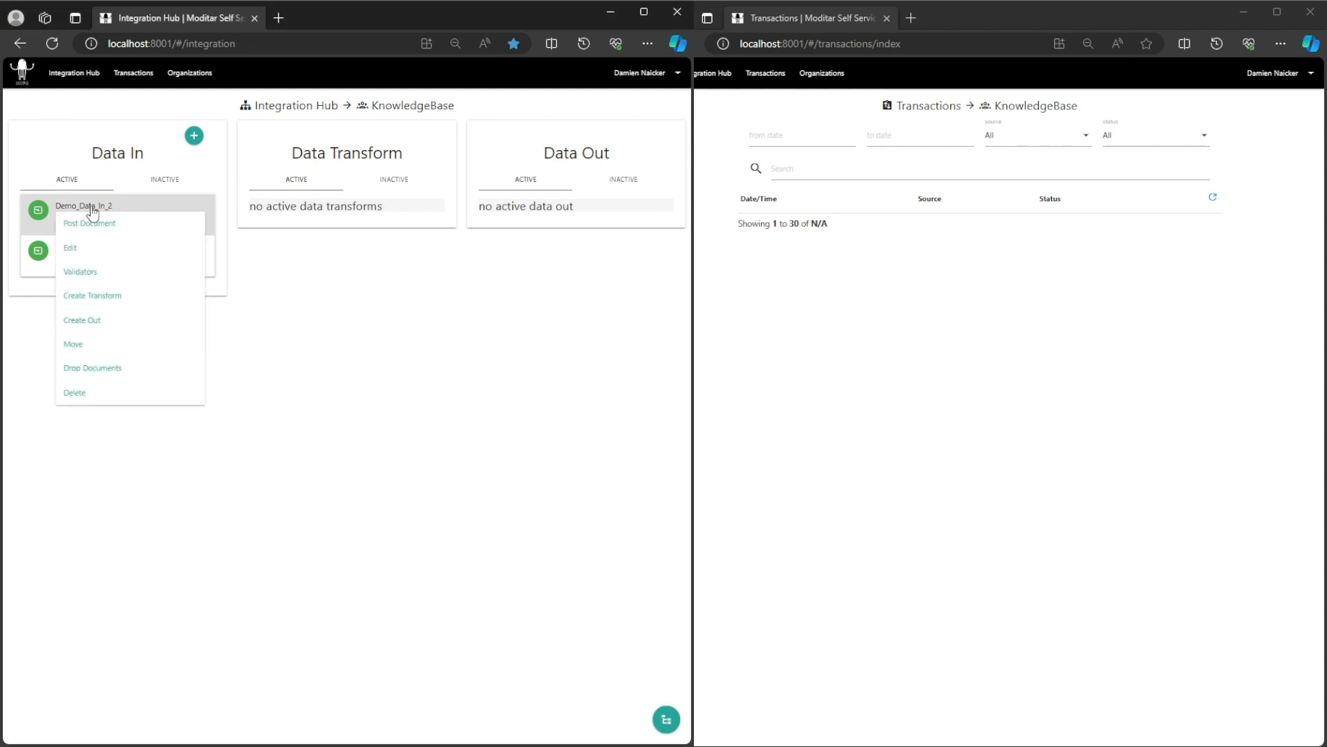
pyautogui.click(123, 297)
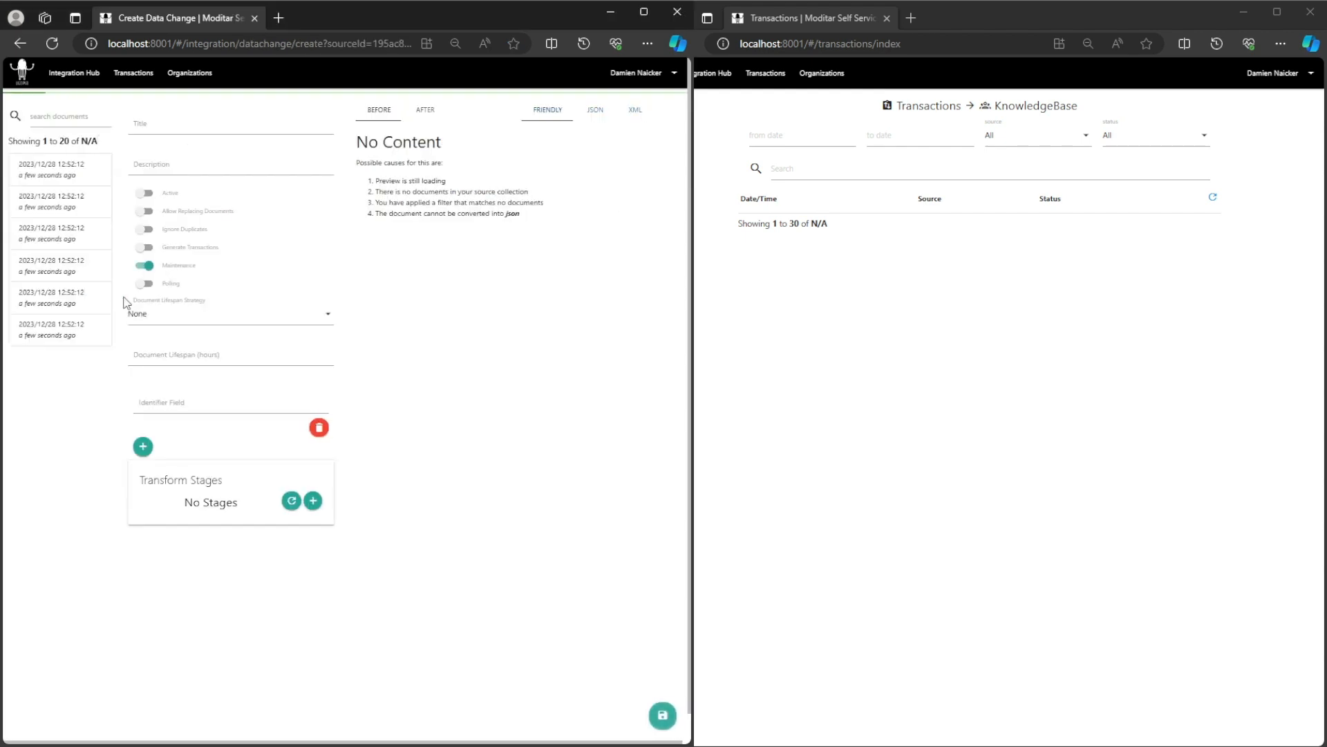
pyautogui.click(67, 169)
pyautogui.click(66, 201)
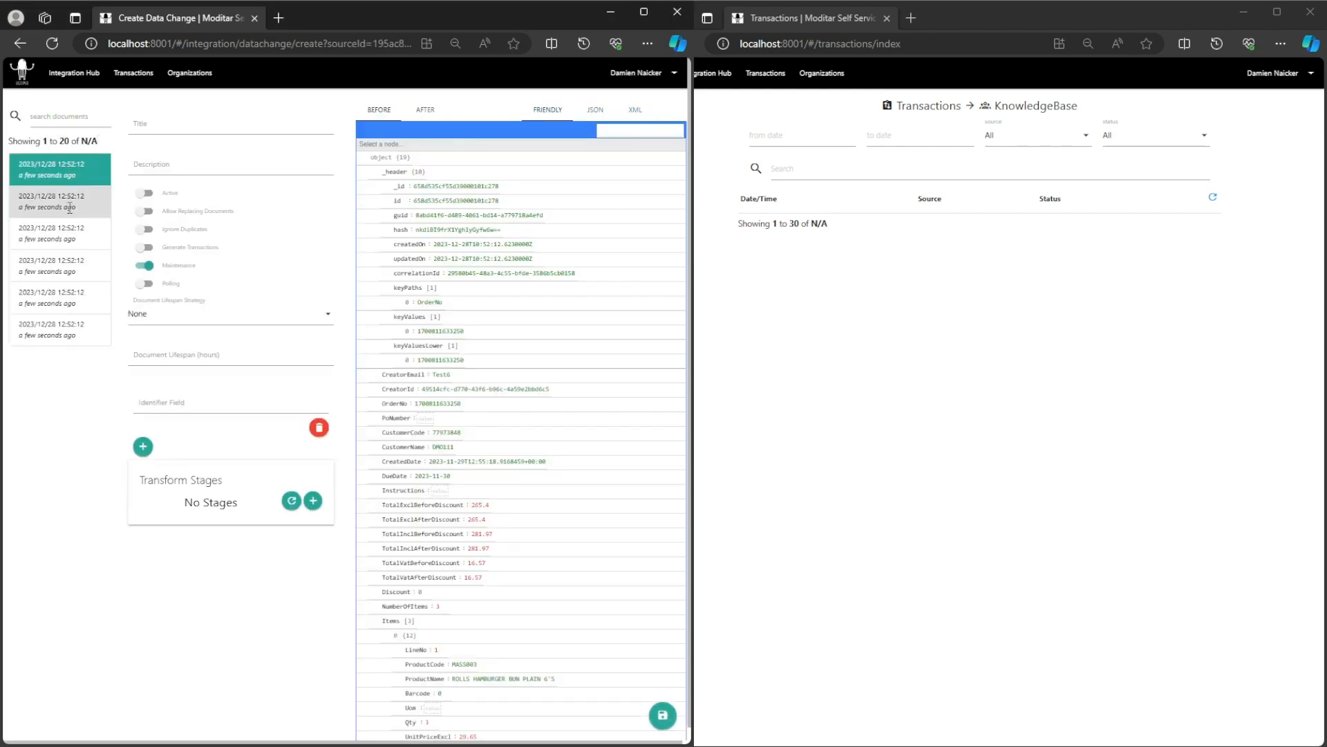
pyautogui.click(64, 238)
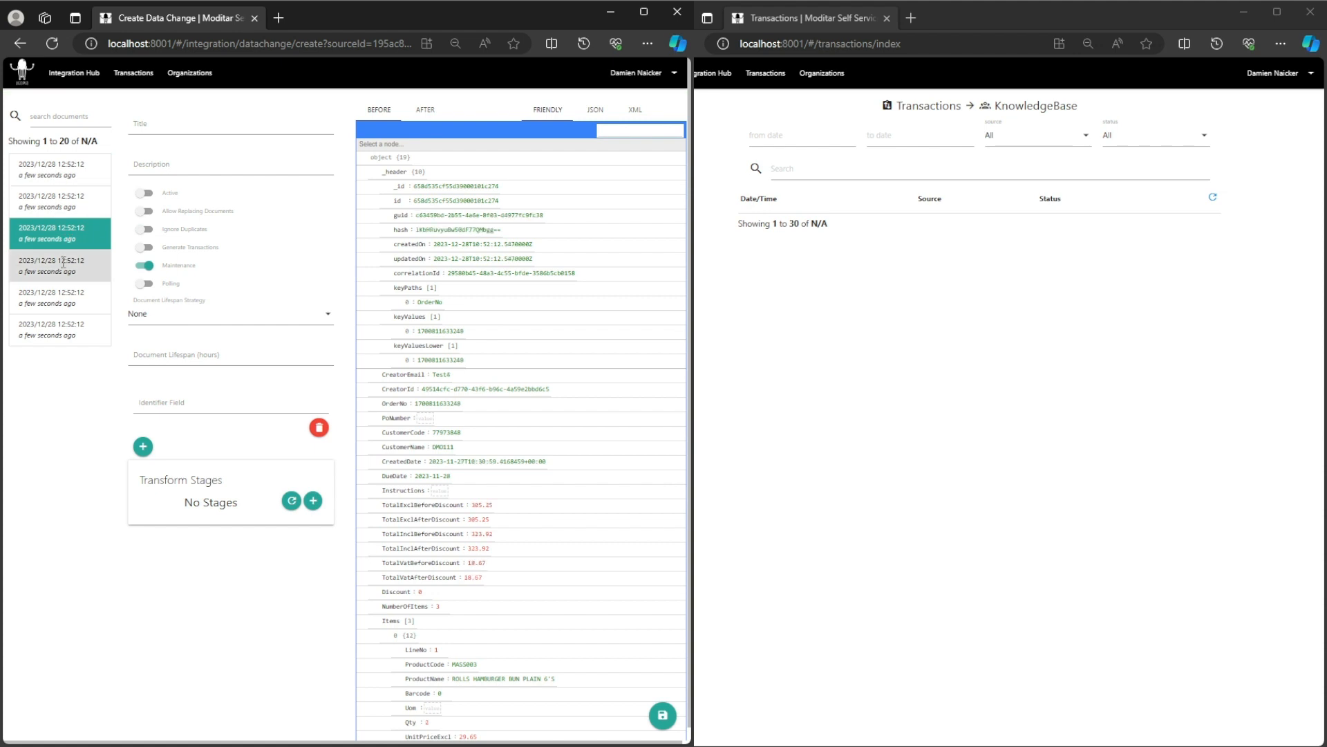
pyautogui.click(67, 268)
pyautogui.click(69, 299)
pyautogui.click(80, 338)
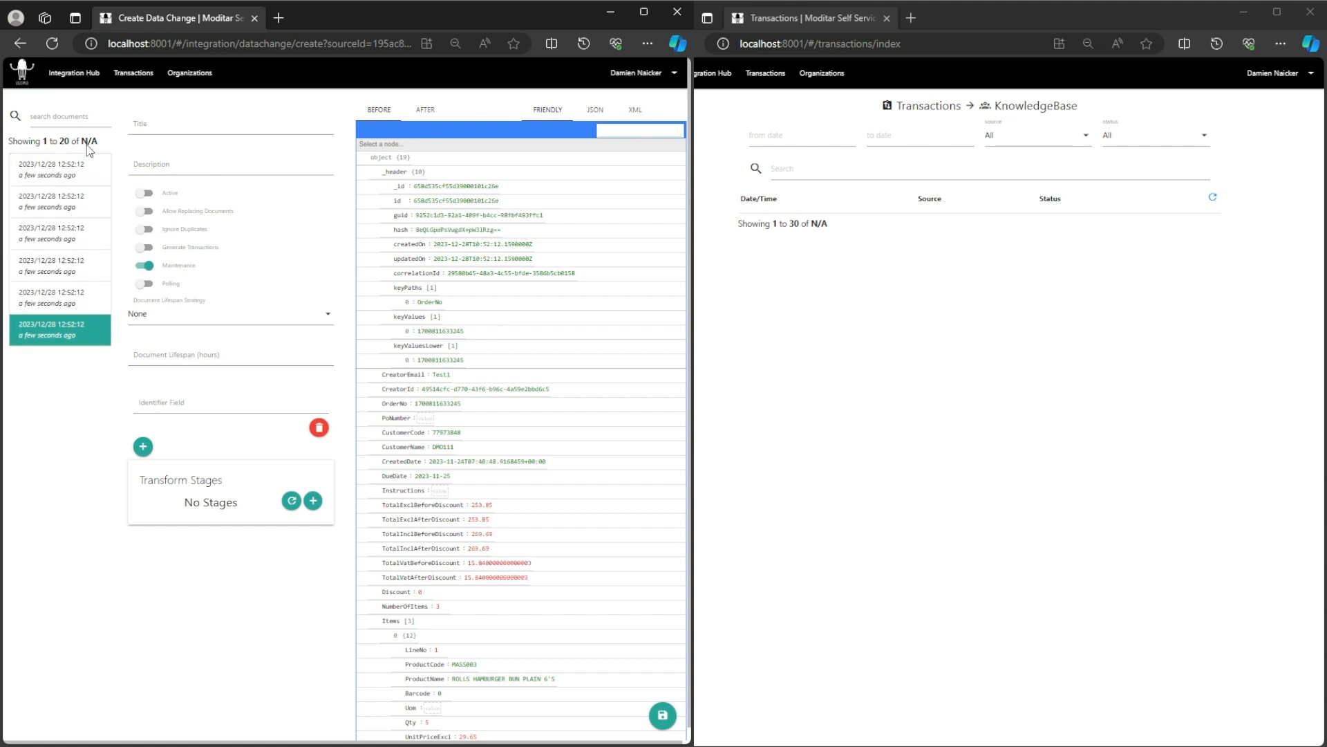
# Refresh Transactions and expand the Demo_Data_In_2 entry showing six successful documents.
pyautogui.click(74, 76)
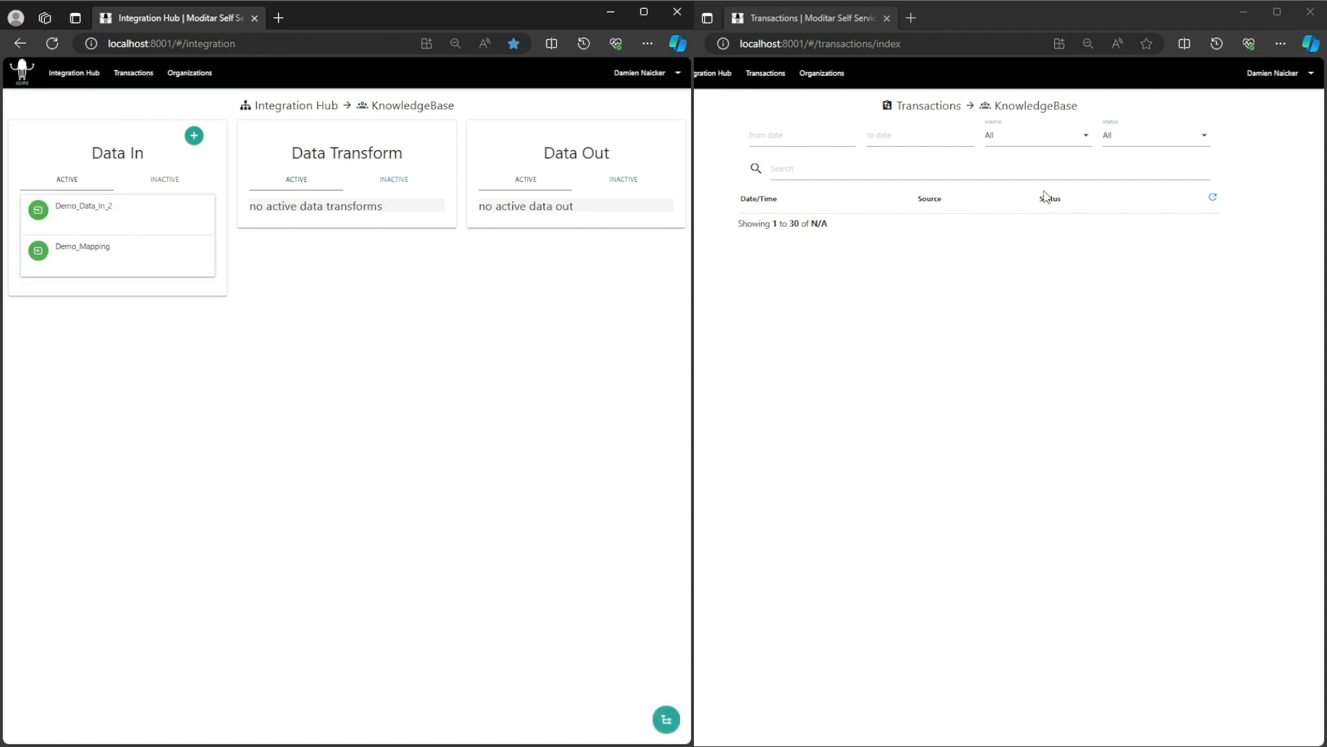
pyautogui.click(1214, 200)
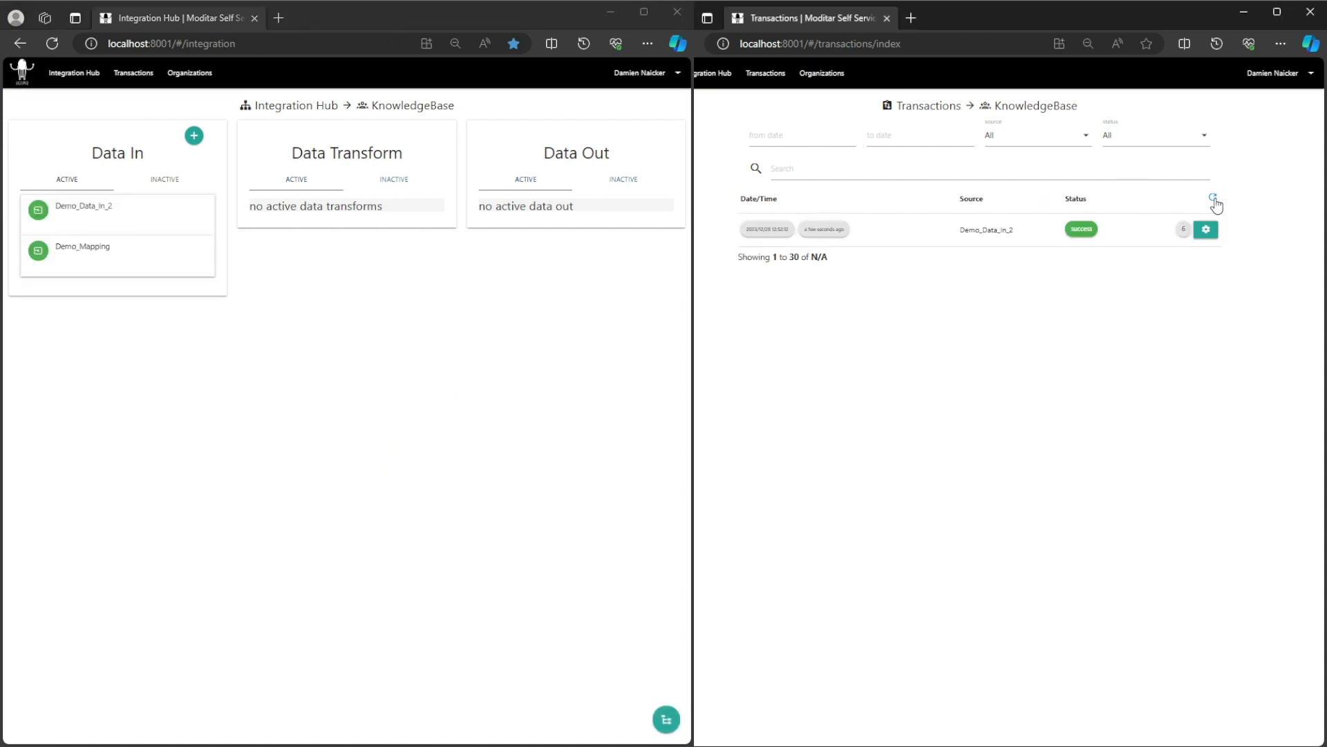
pyautogui.click(1183, 228)
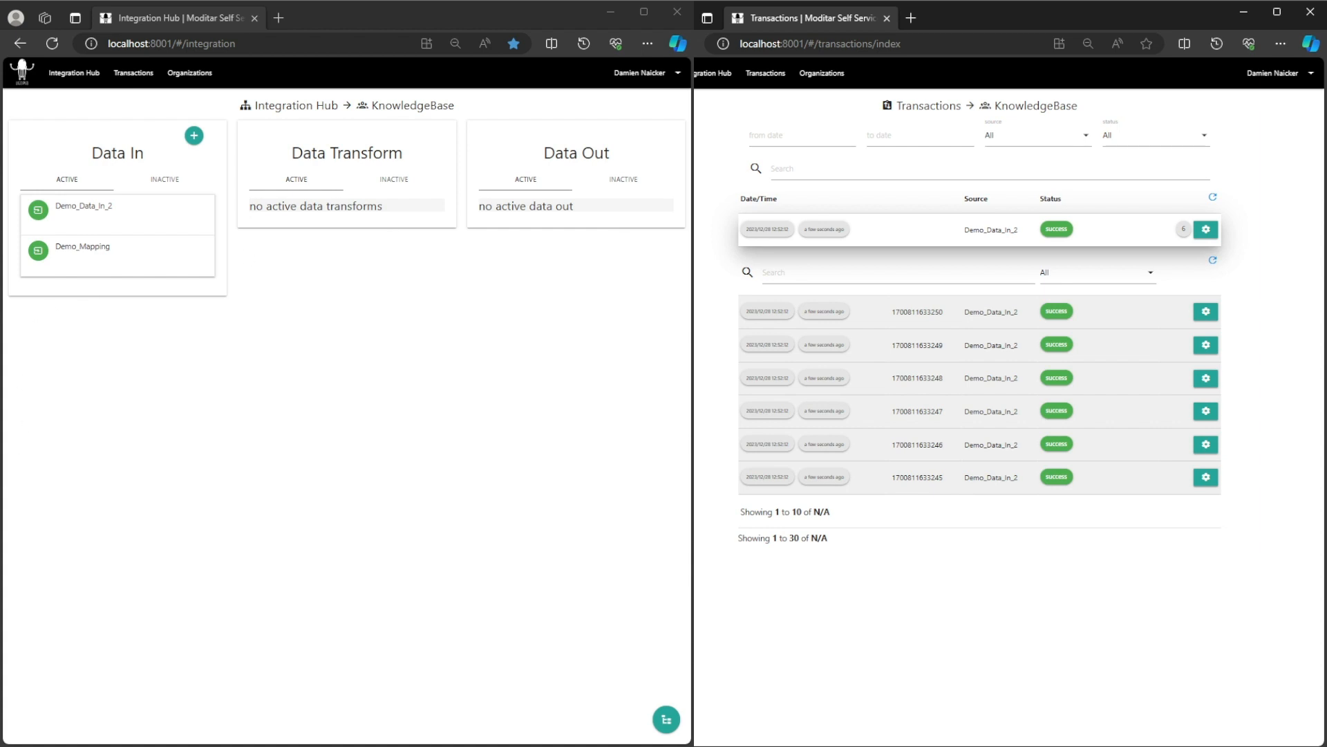
# Copy the Demo_Document_Query_Integrated listener URL from Demo_Data_In_2's Listeners tab.
pyautogui.click(84, 206)
pyautogui.click(90, 247)
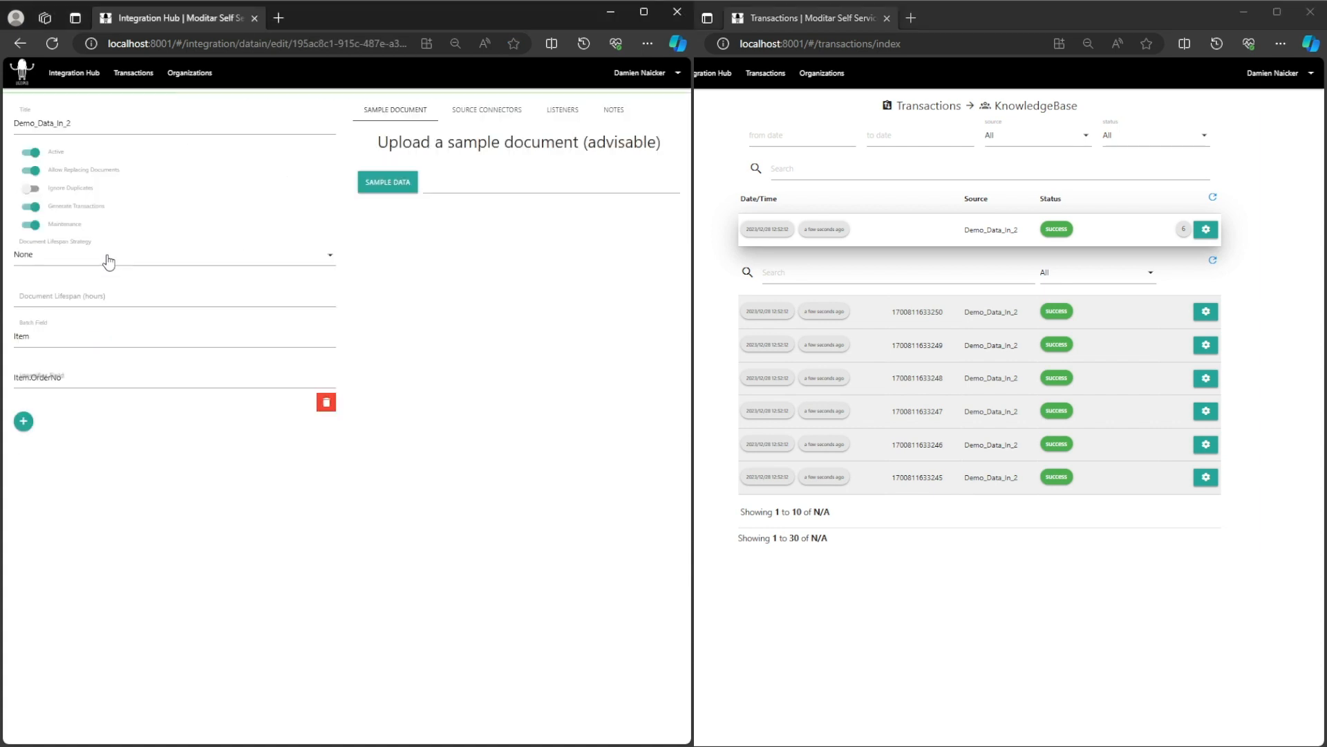
pyautogui.click(562, 111)
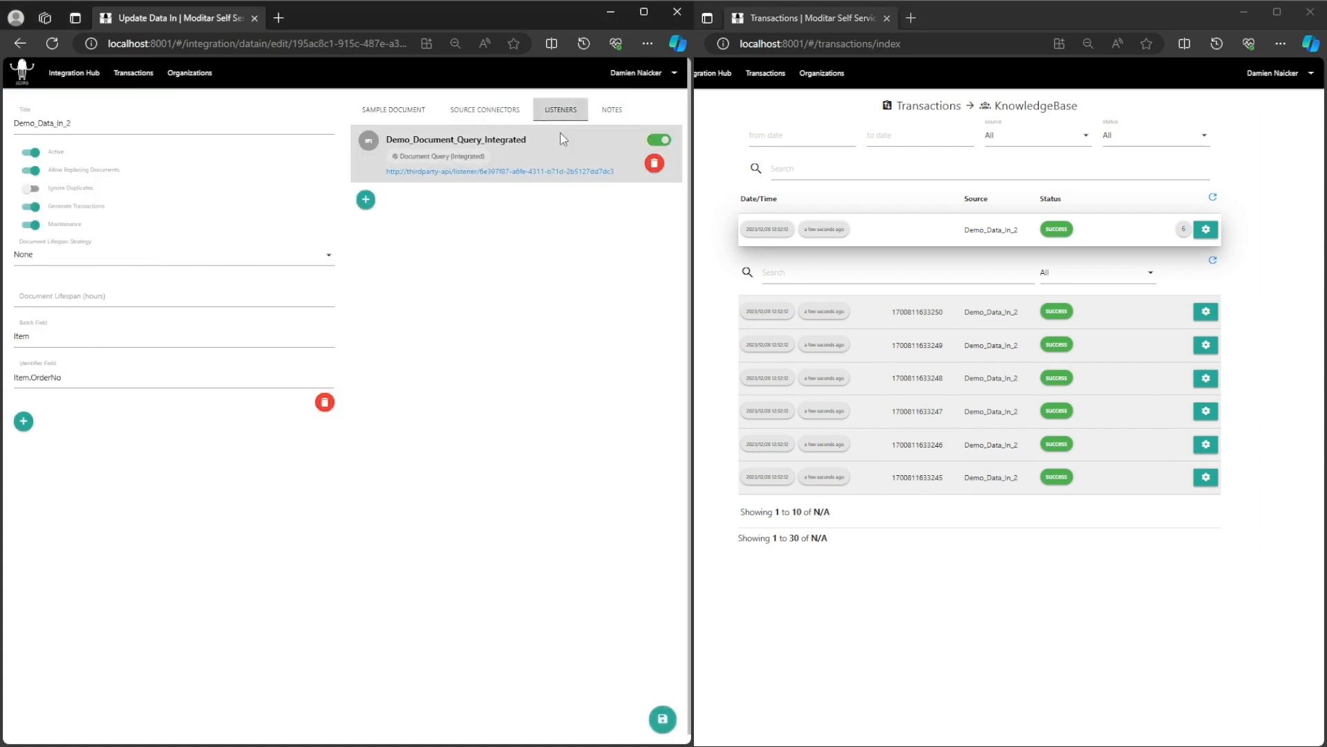
pyautogui.click(565, 177)
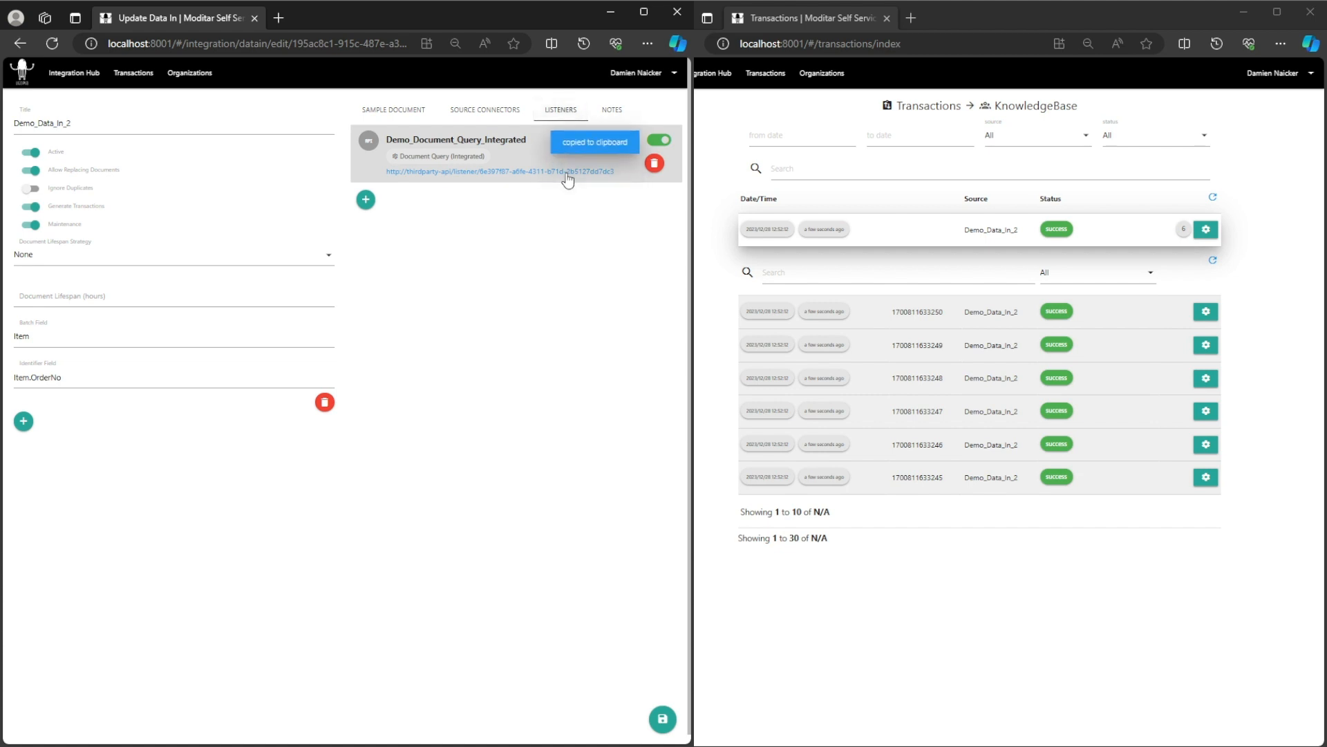
pyautogui.click(83, 76)
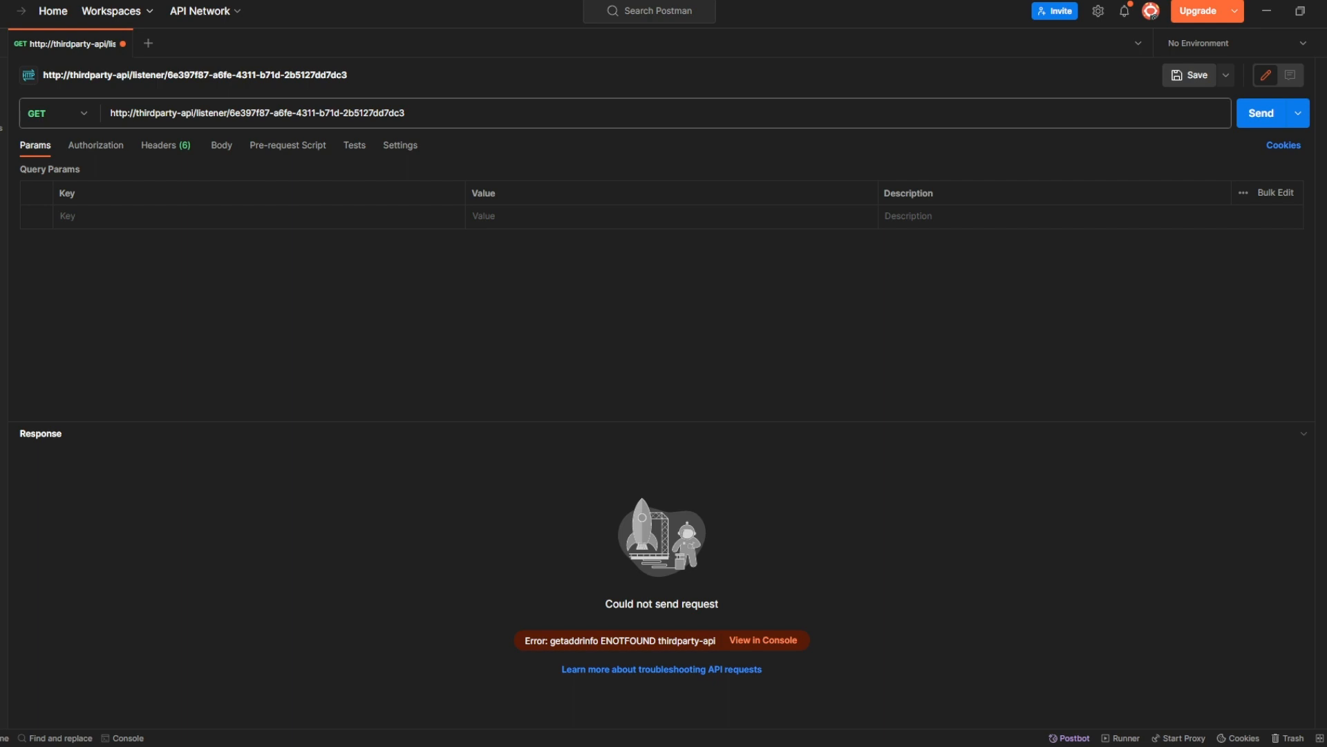
# Change the GET request's thirdparty-api host to localhost:6001 in the listener URL.
pyautogui.click(194, 114)
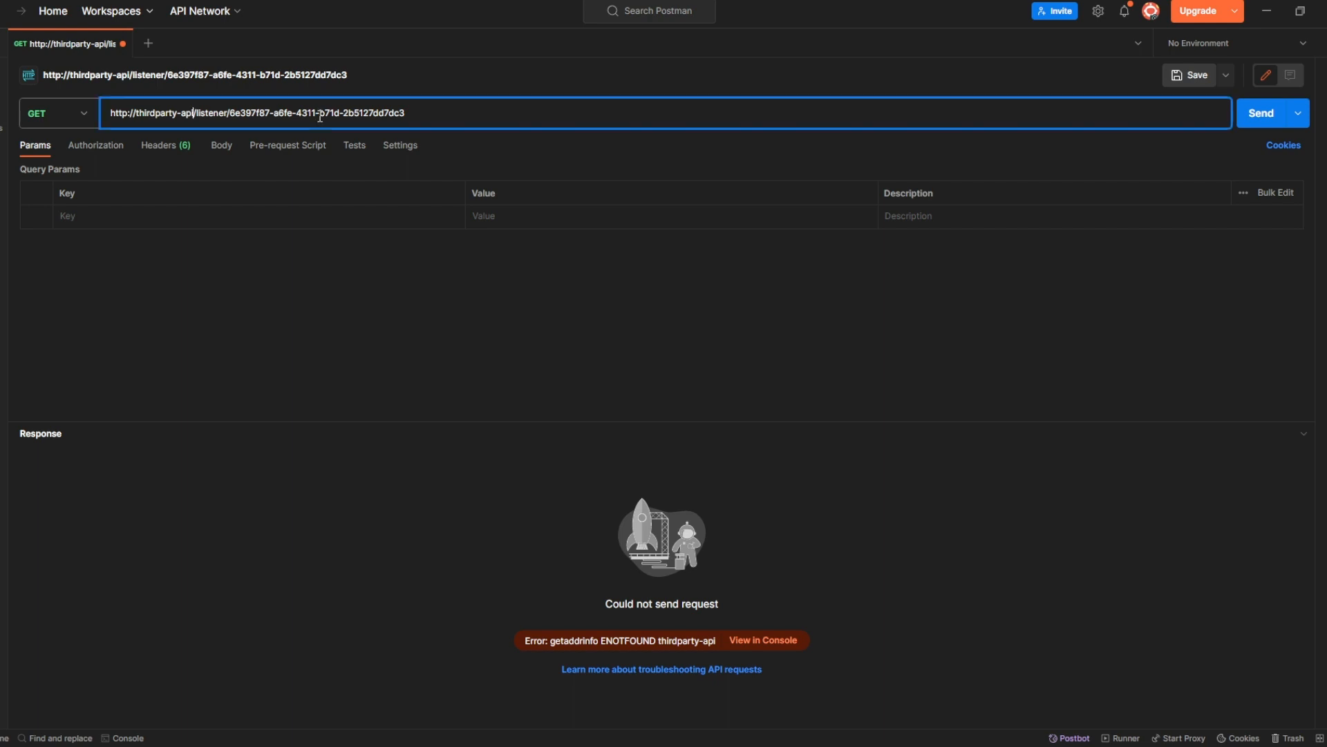
pyautogui.press('BackSpace')
pyautogui.press('BackSpace')
pyautogui.press('BackSpace')
pyautogui.press('BackSpace')
pyautogui.press('BackSpace')
pyautogui.press('BackSpace')
pyautogui.press('BackSpace')
pyautogui.press('BackSpace')
pyautogui.press('BackSpace')
pyautogui.press('BackSpace')
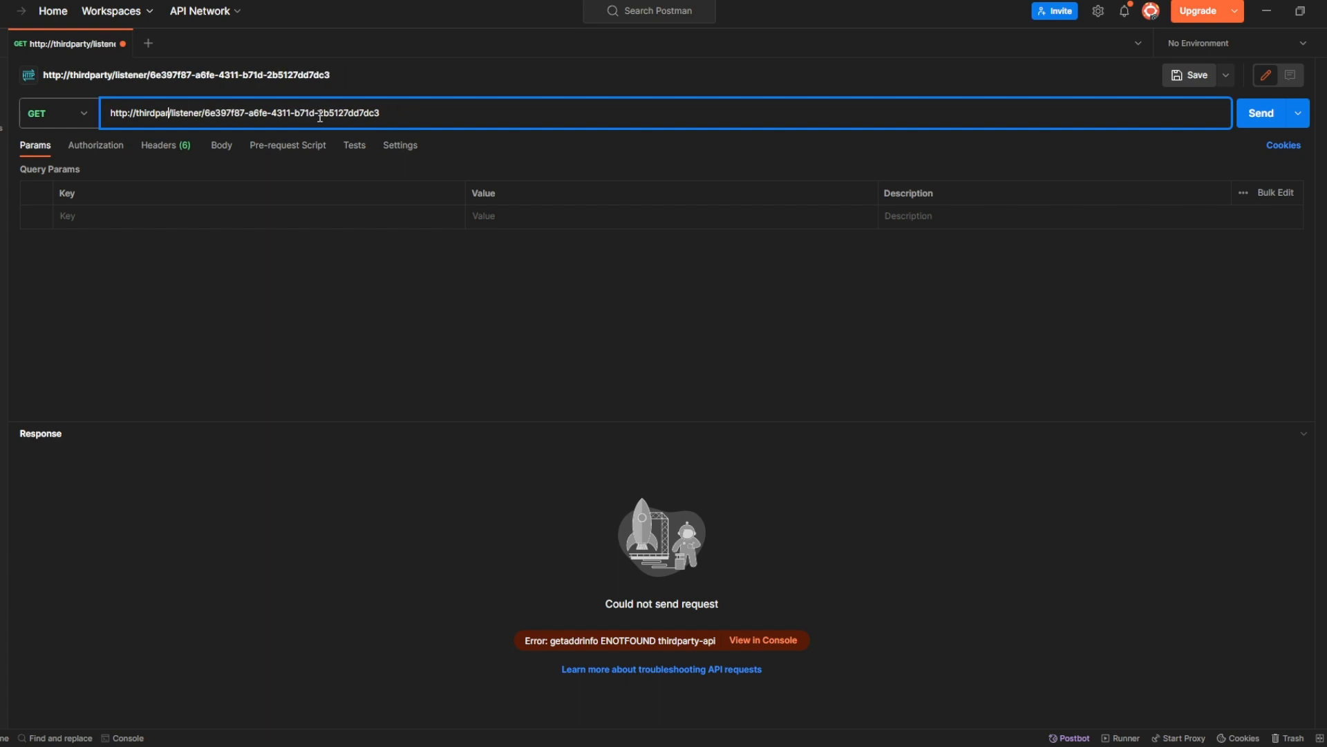
pyautogui.press('BackSpace')
pyautogui.press('BackSpace')
pyautogui.press('BackSpace')
pyautogui.press('BackSpace')
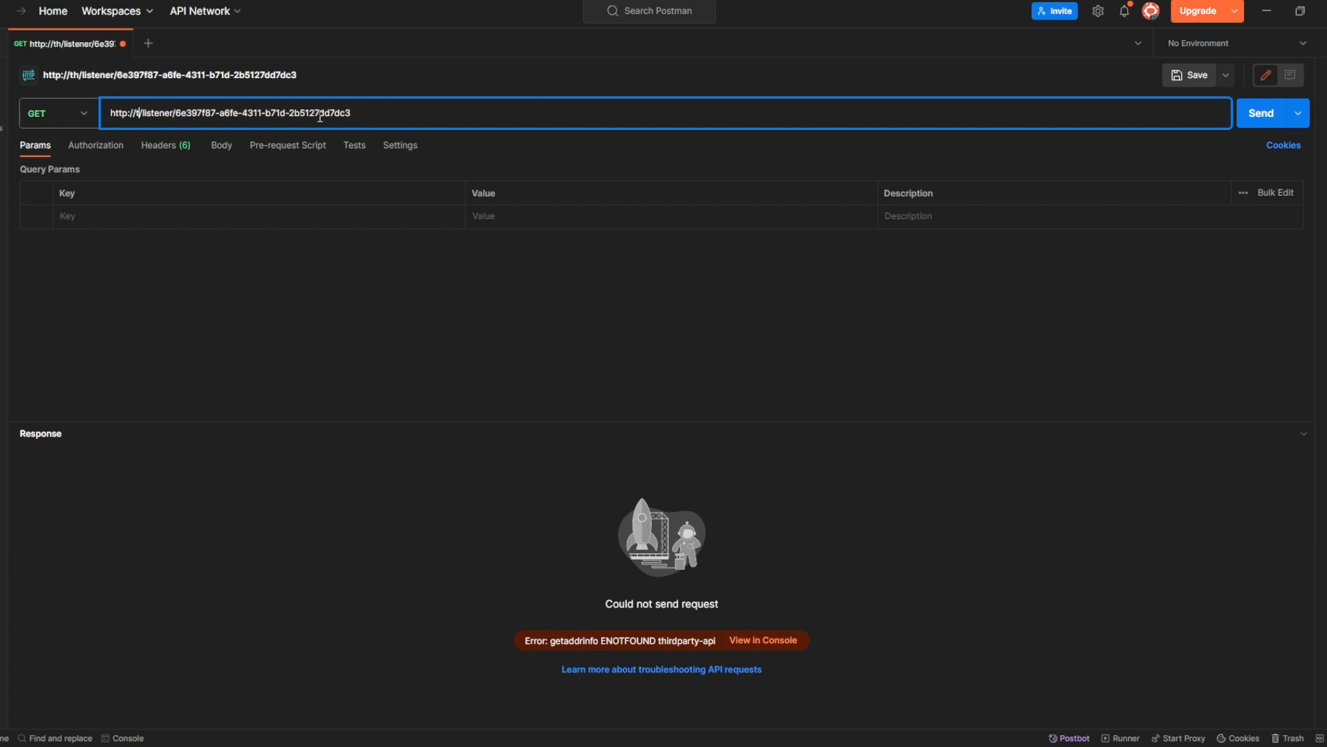
pyautogui.write('loca')
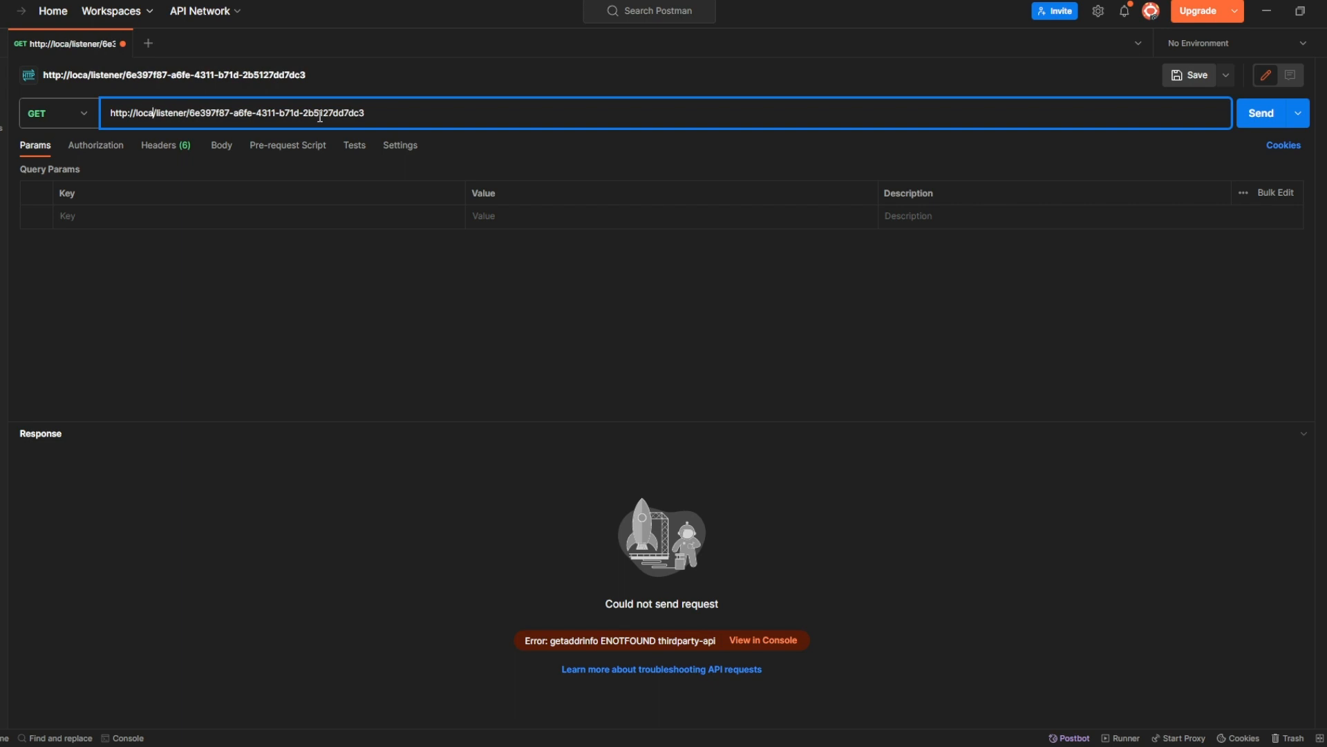
pyautogui.write('l')
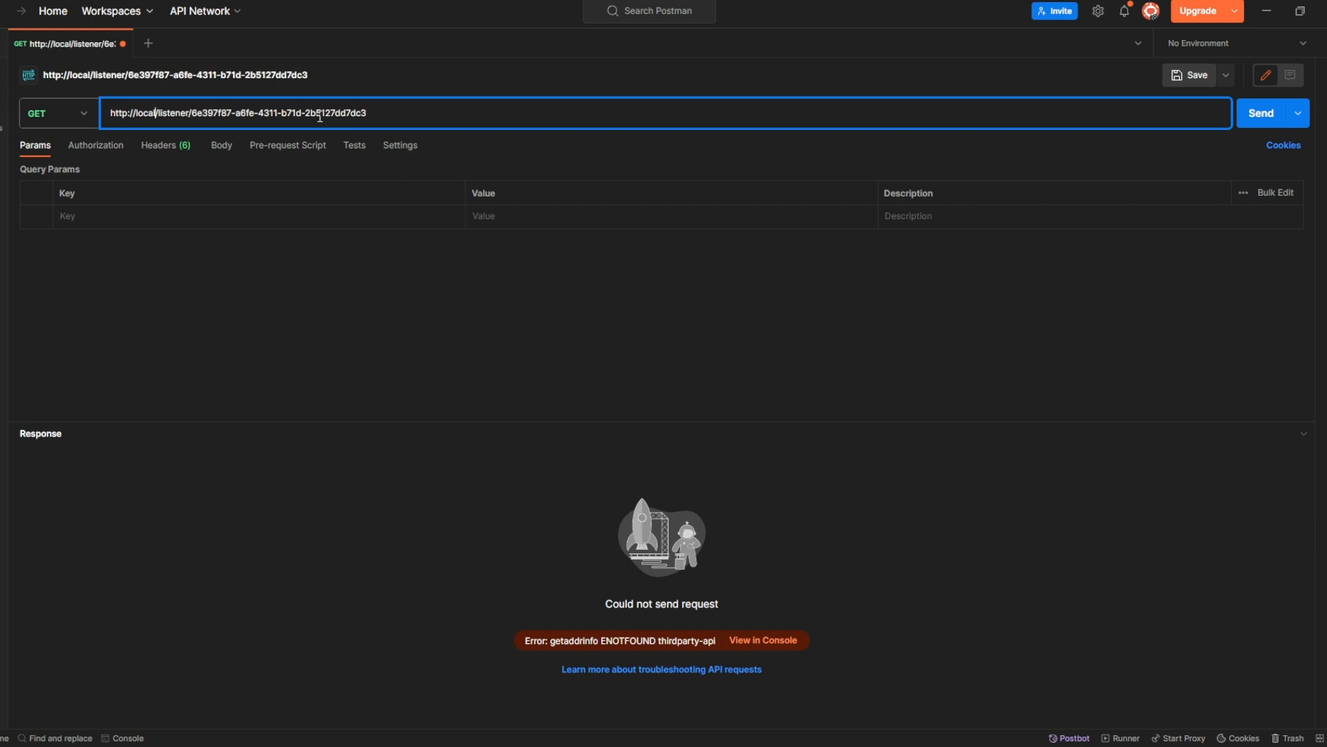
pyautogui.write('host:6')
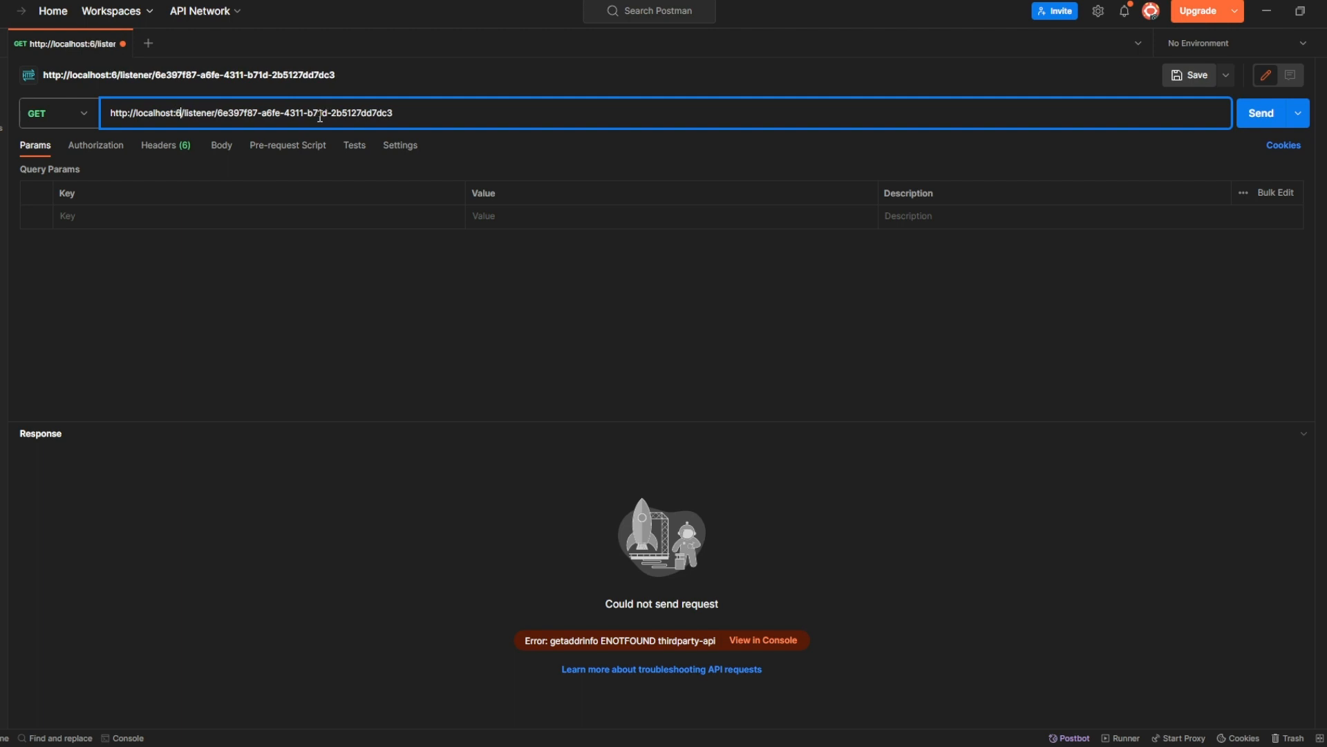
pyautogui.write('001')
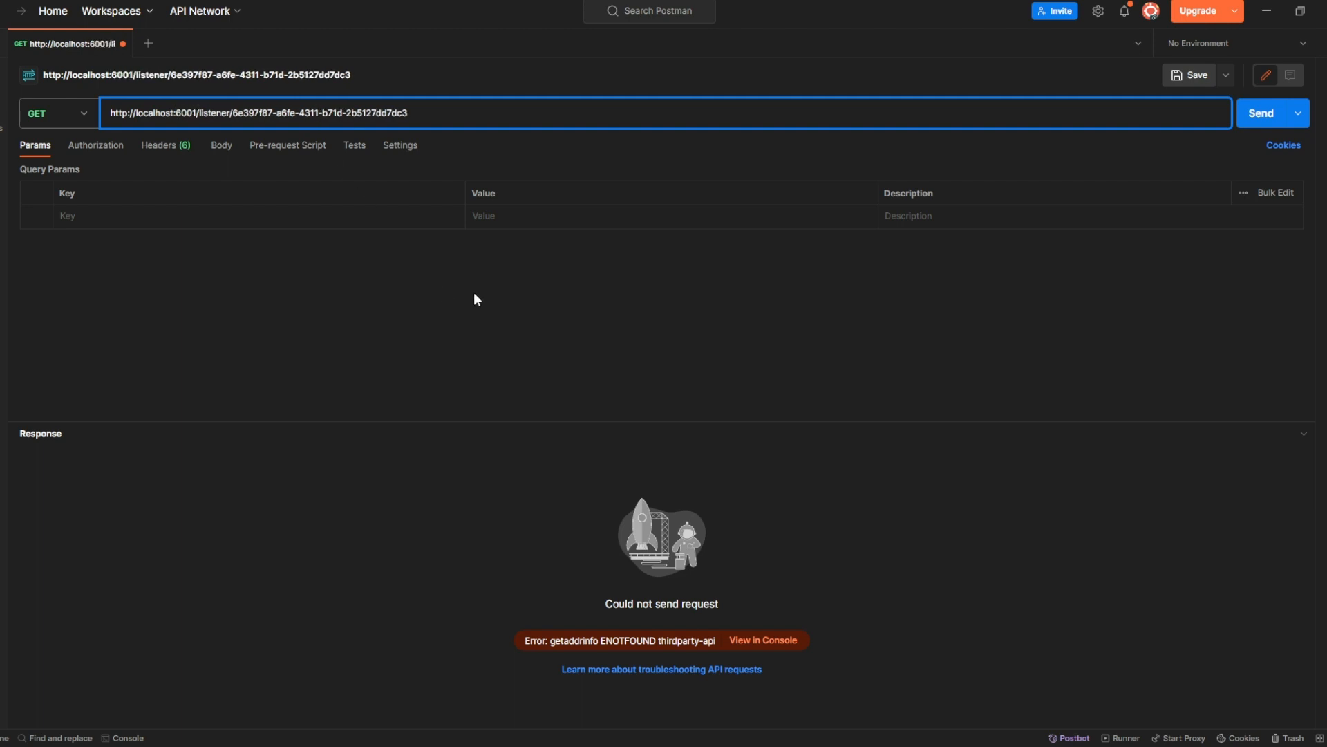
pyautogui.click(408, 340)
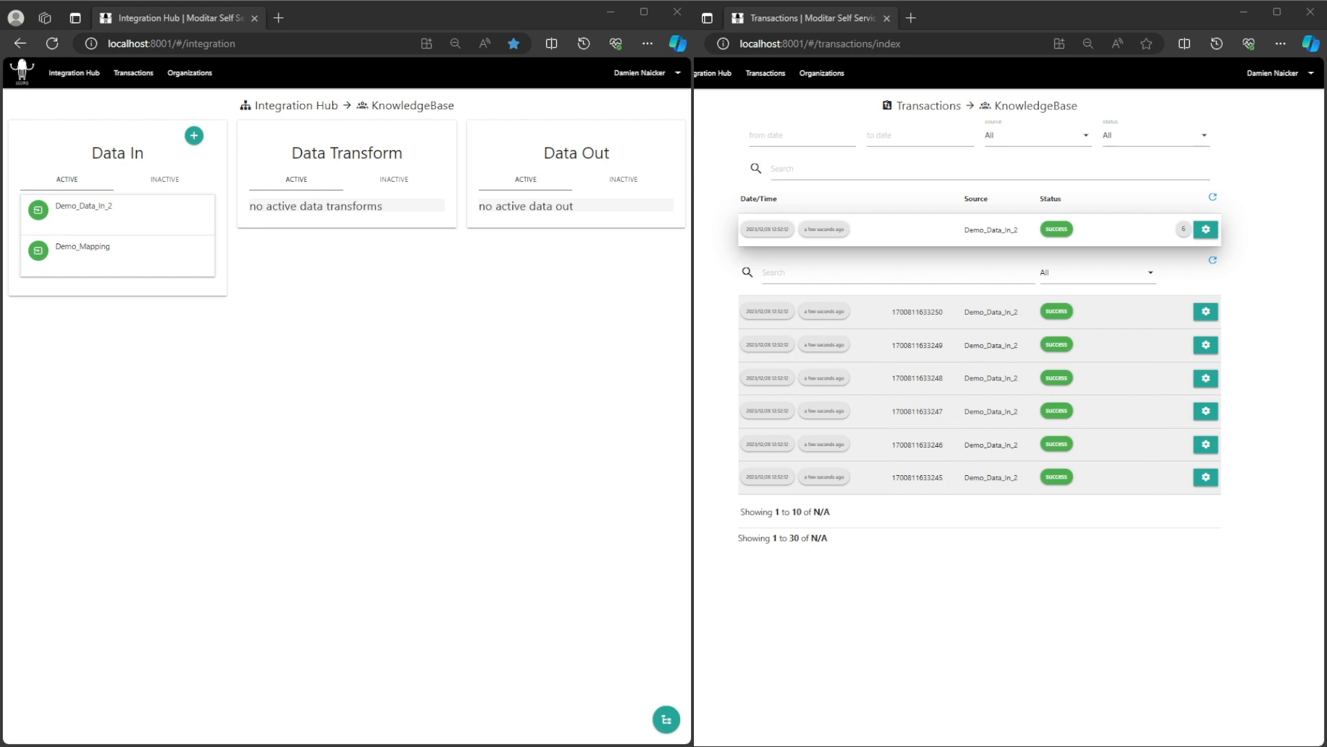
pyautogui.click(83, 206)
pyautogui.click(101, 297)
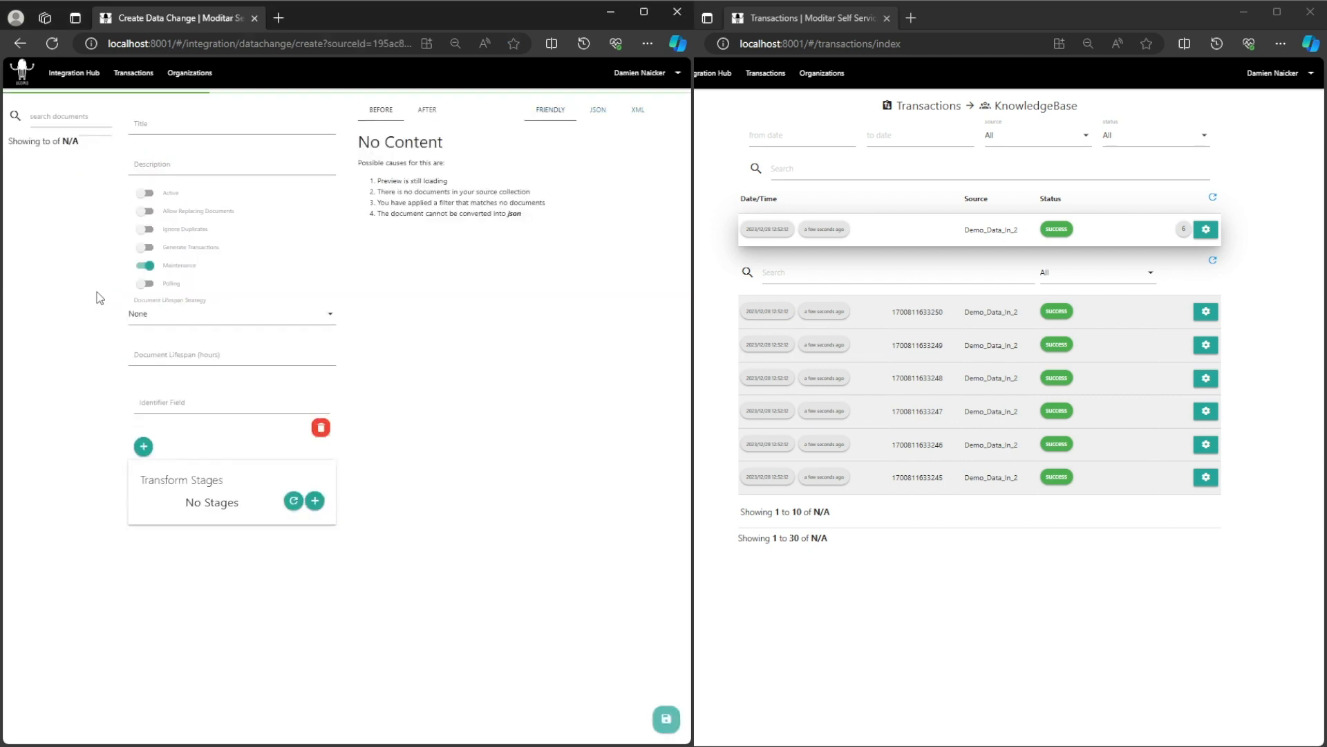
pyautogui.click(90, 76)
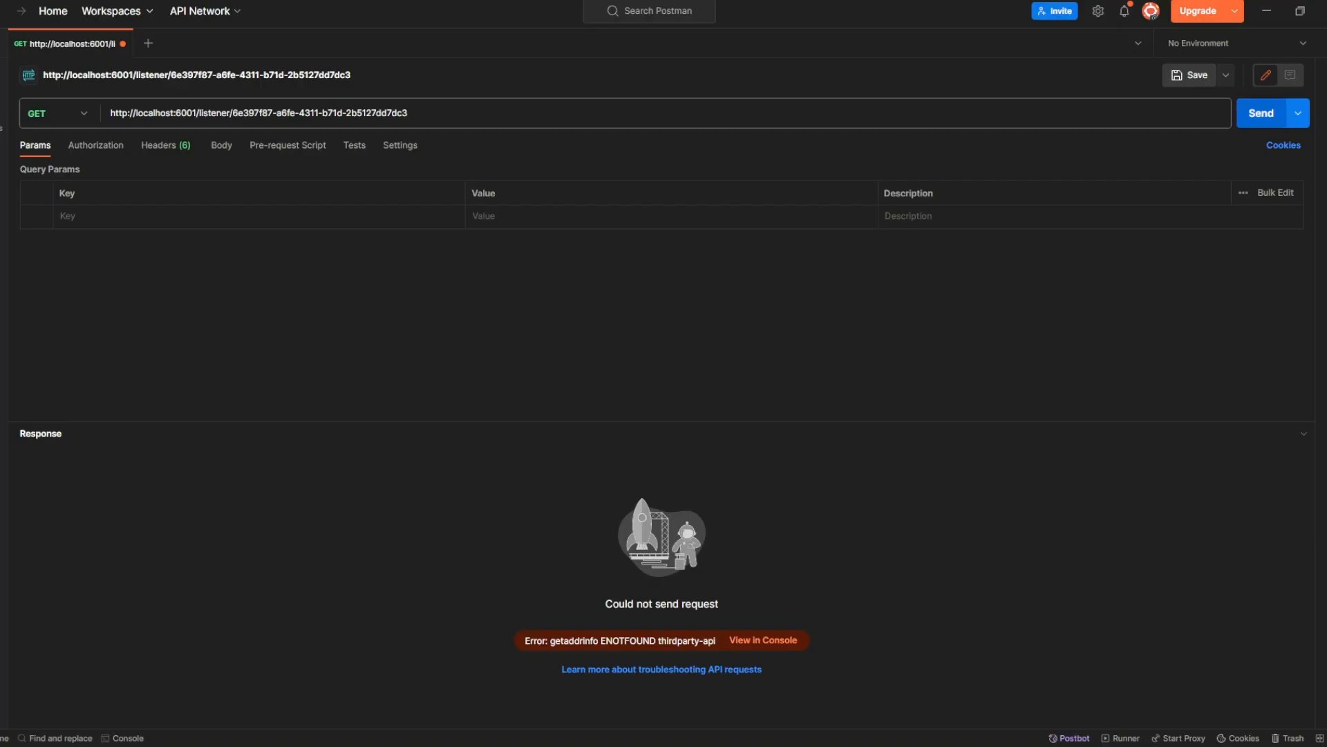
# Send the listener request with a CustomerCode and PriceListID=3, returning three products.
pyautogui.click(1262, 113)
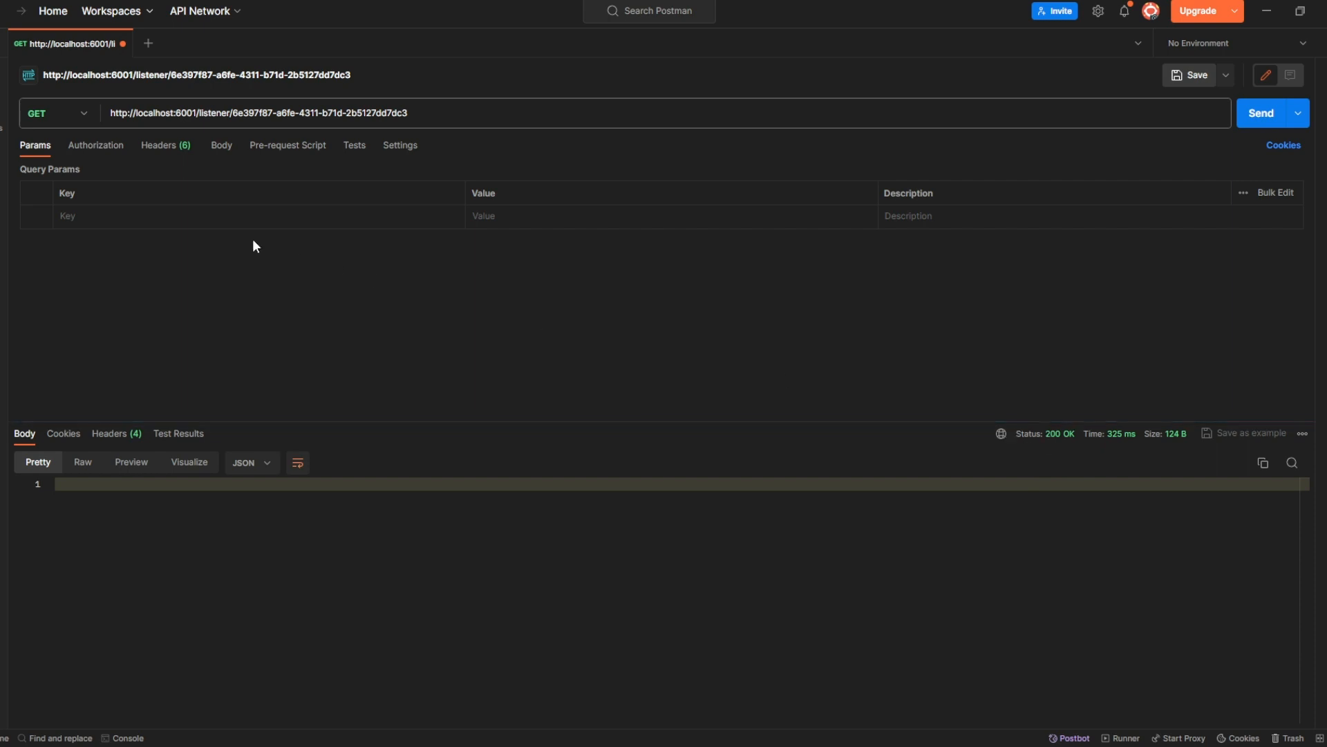
pyautogui.click(148, 218)
pyautogui.hotkey('ctrl', 'v')
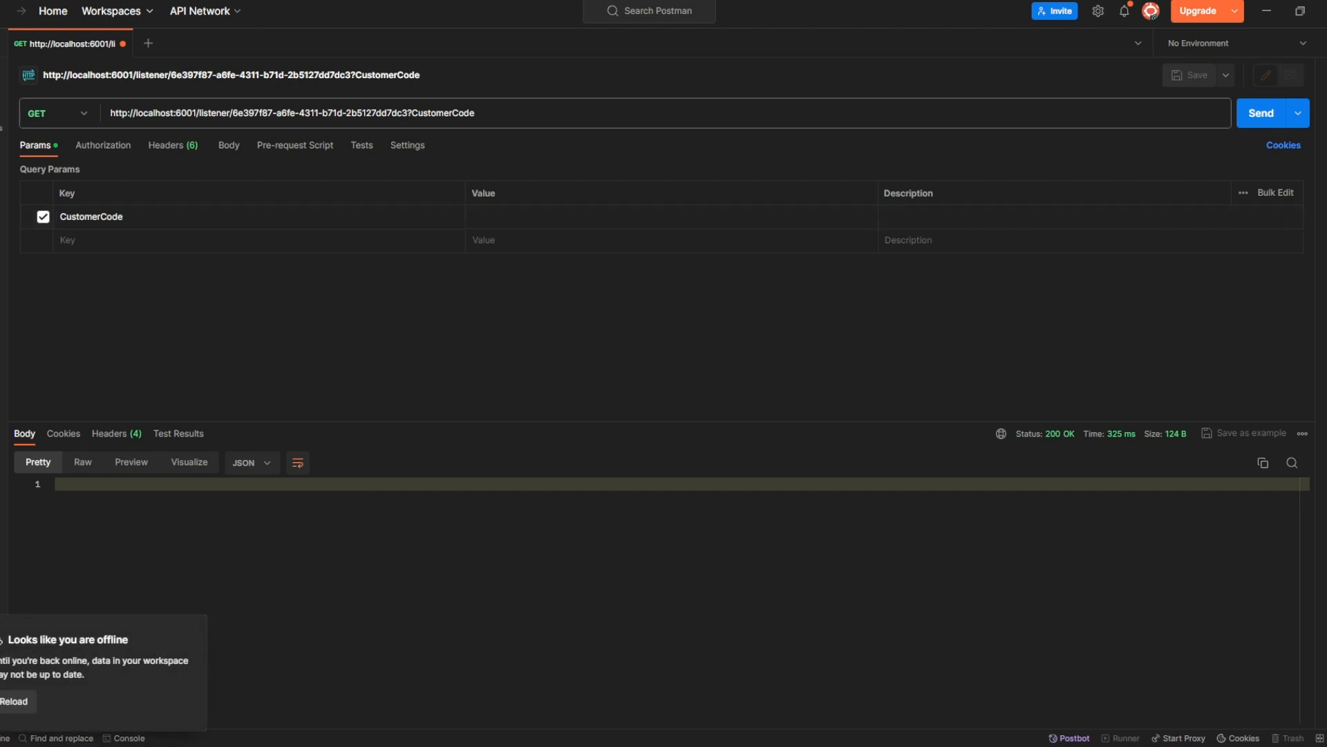
pyautogui.click(252, 240)
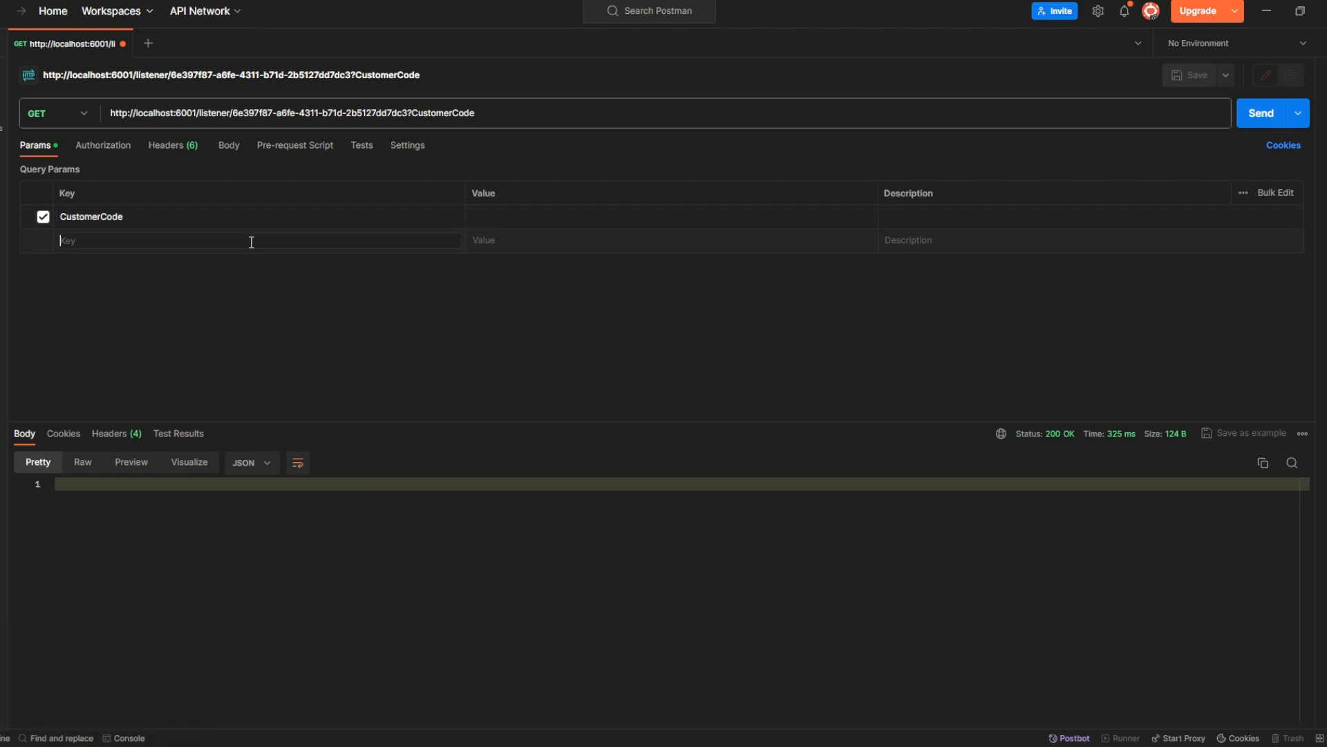
pyautogui.hotkey('ctrl', 'v')
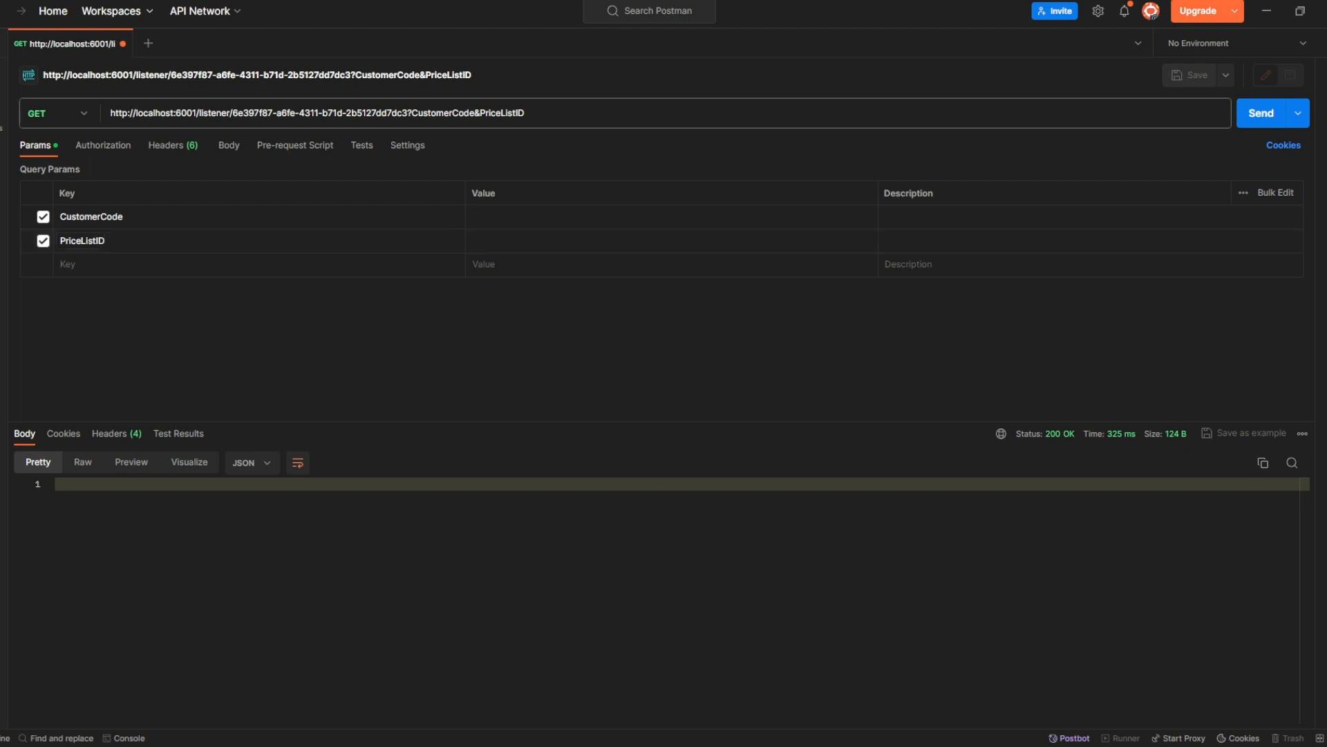
pyautogui.hotkey('ctrl', 'v')
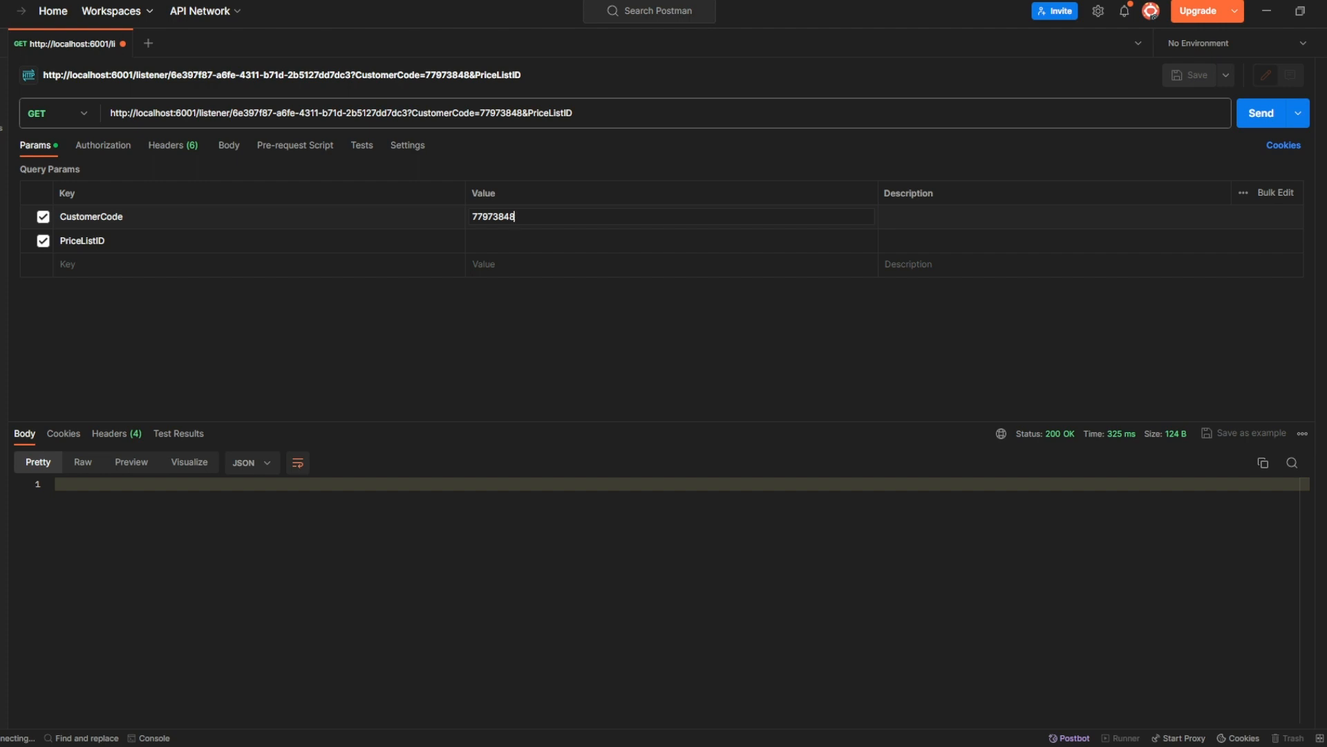
pyautogui.click(525, 236)
pyautogui.write('3')
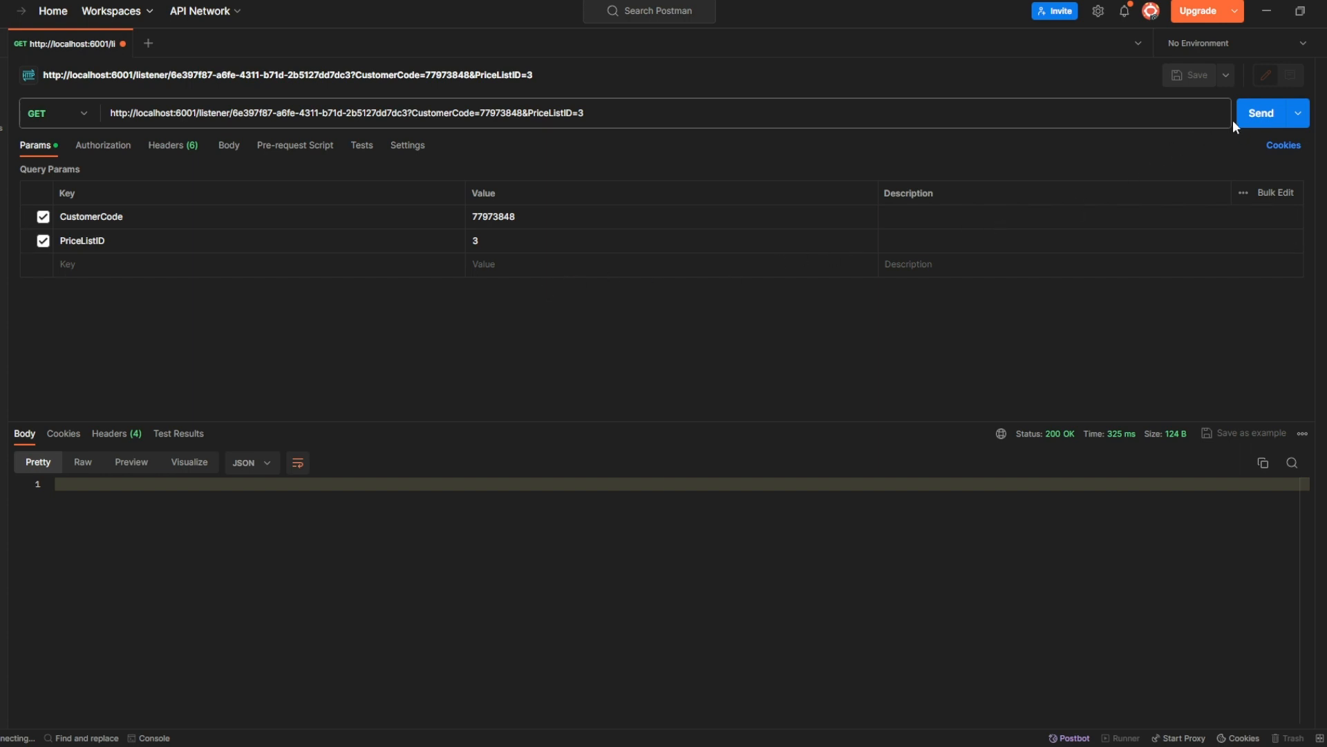
pyautogui.click(1257, 116)
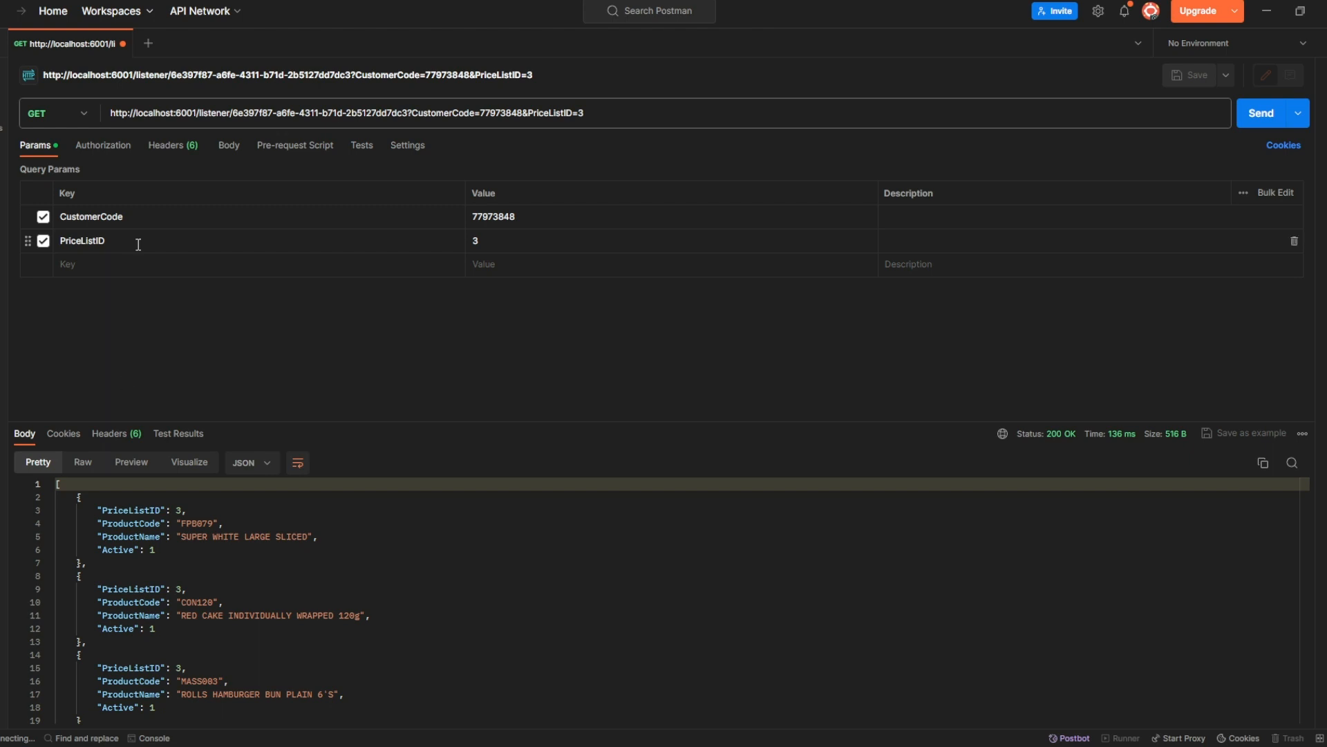
pyautogui.scroll(-1, 265, 556)
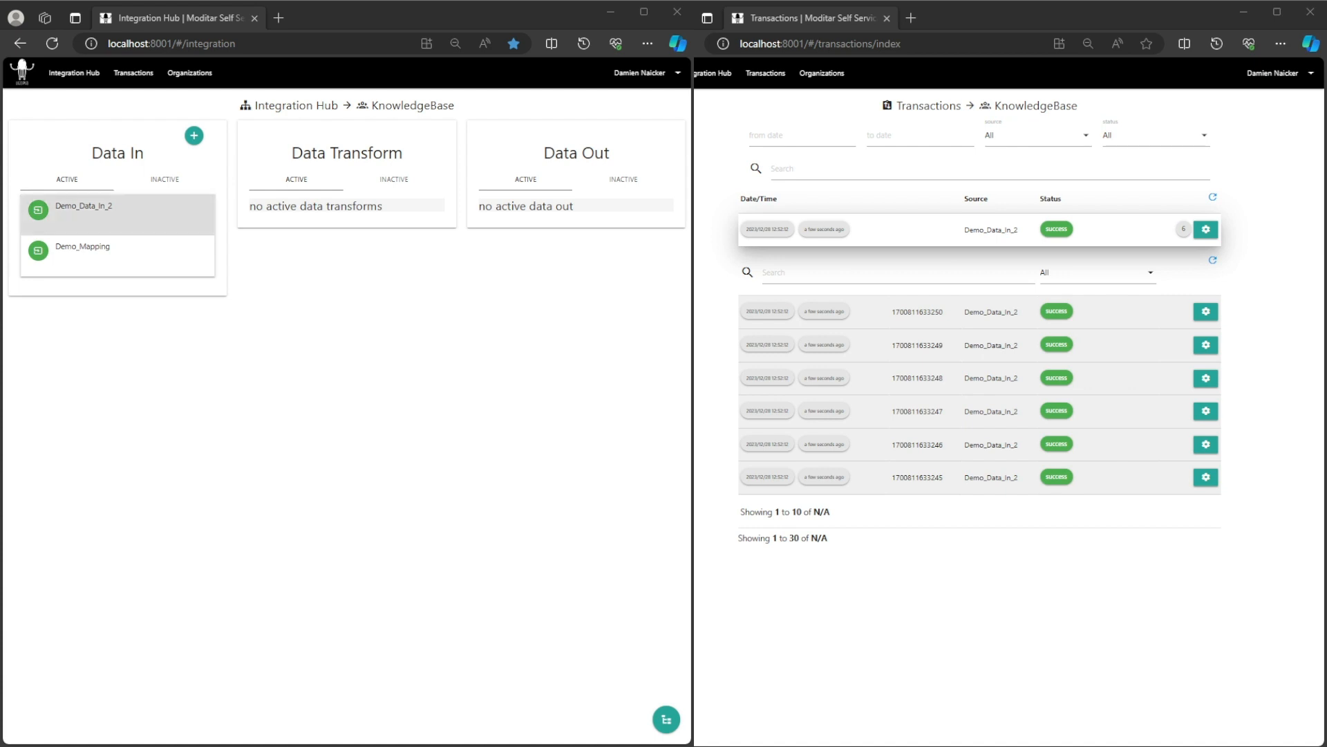
# Add an Authorization HTTP header with its secret value to the Demo_Document_Query_Integrated listener's security settings.
pyautogui.click(78, 207)
pyautogui.click(74, 249)
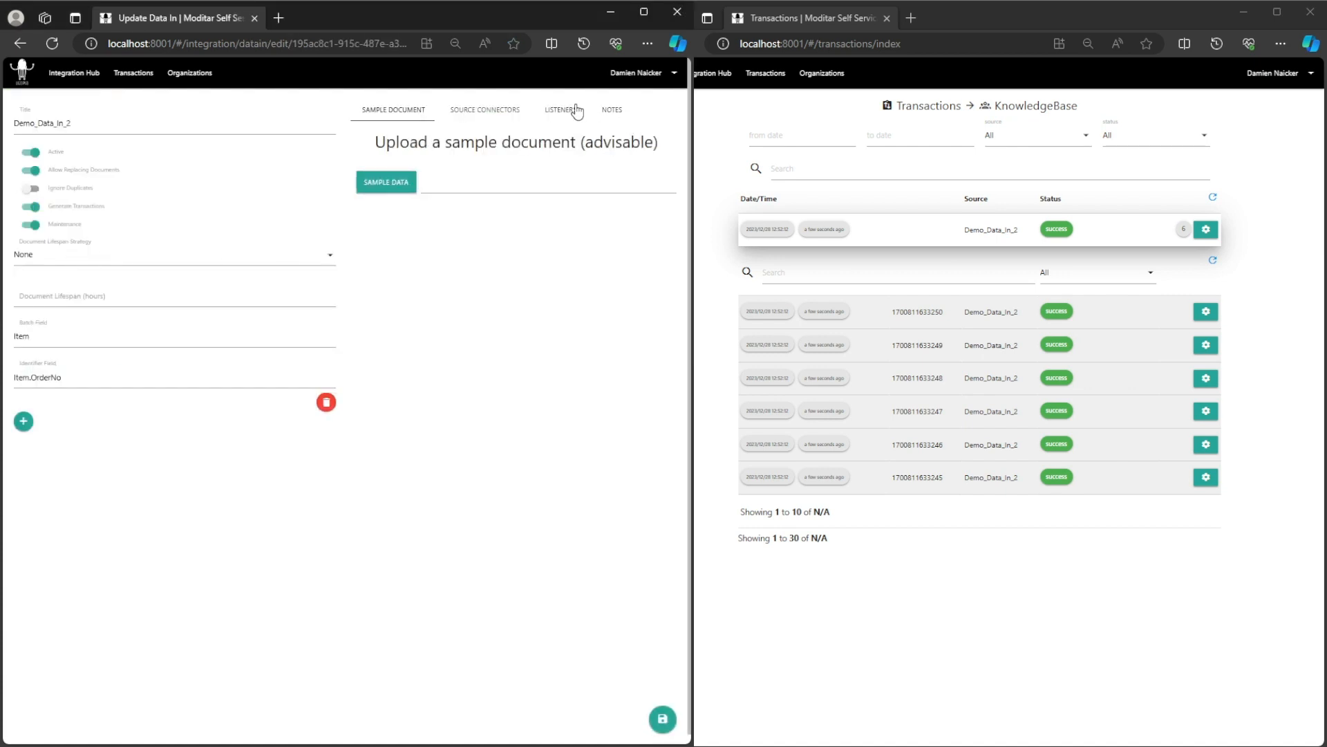
pyautogui.click(561, 109)
pyautogui.click(501, 159)
pyautogui.click(335, 316)
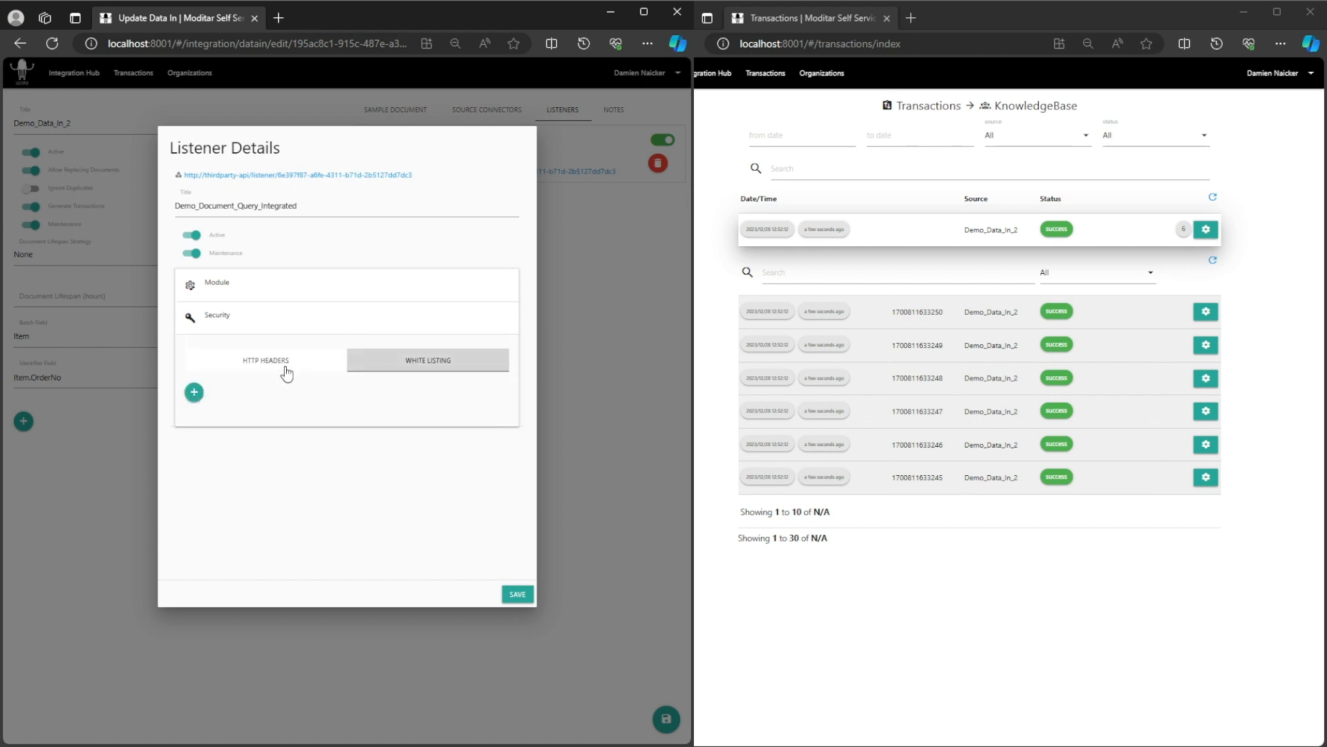
pyautogui.click(196, 393)
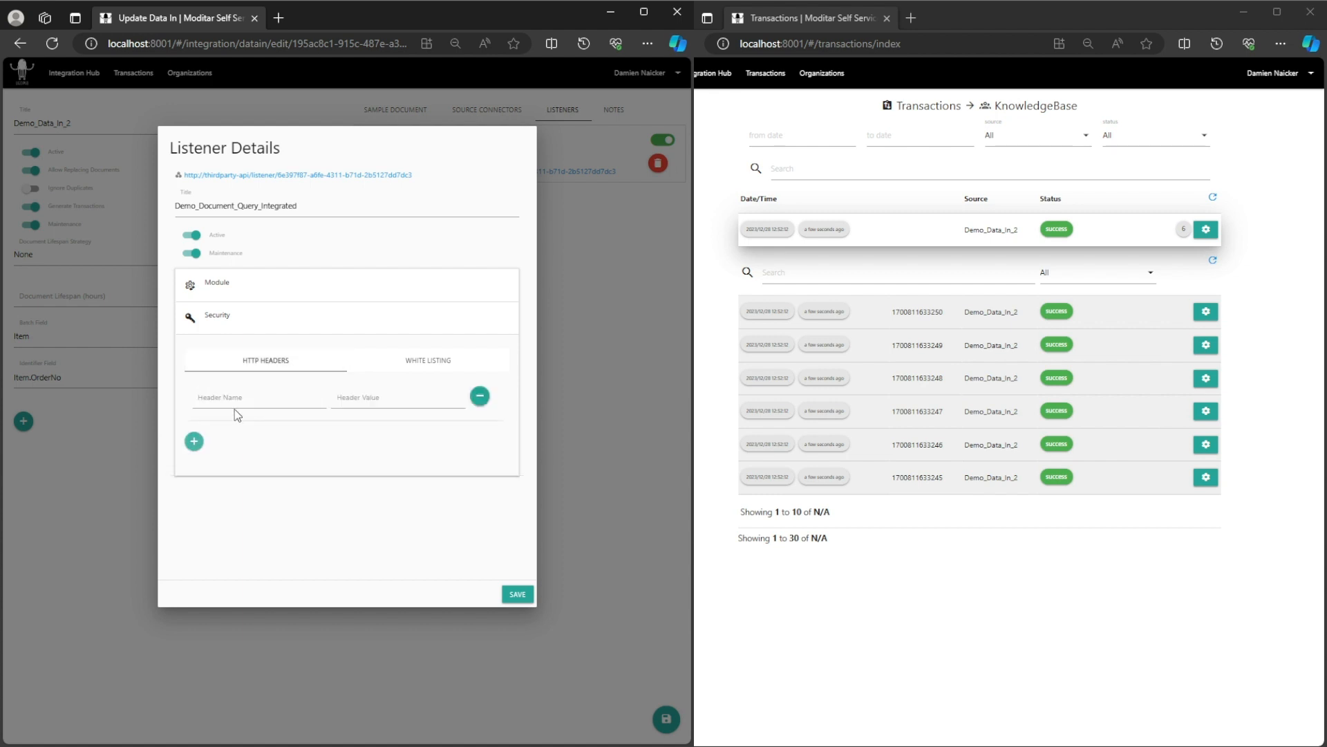
pyautogui.click(228, 399)
pyautogui.click(241, 451)
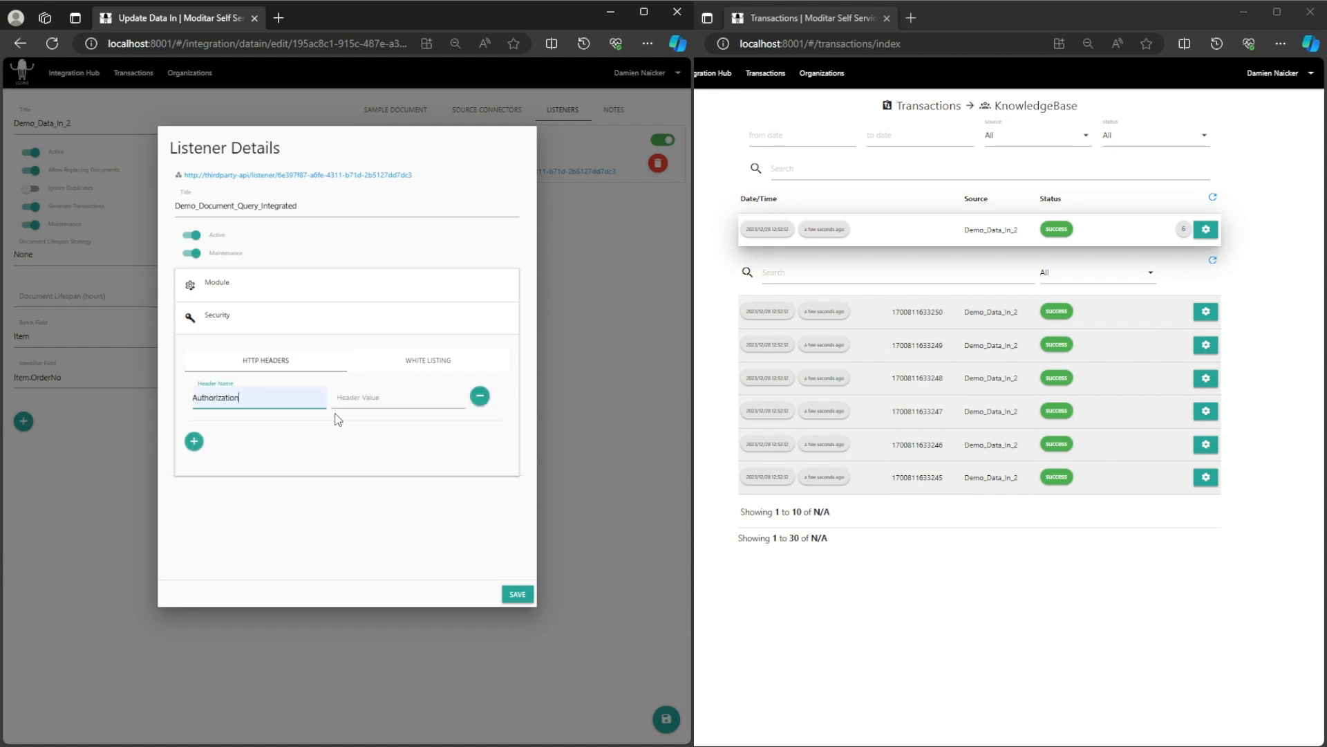
pyautogui.click(355, 397)
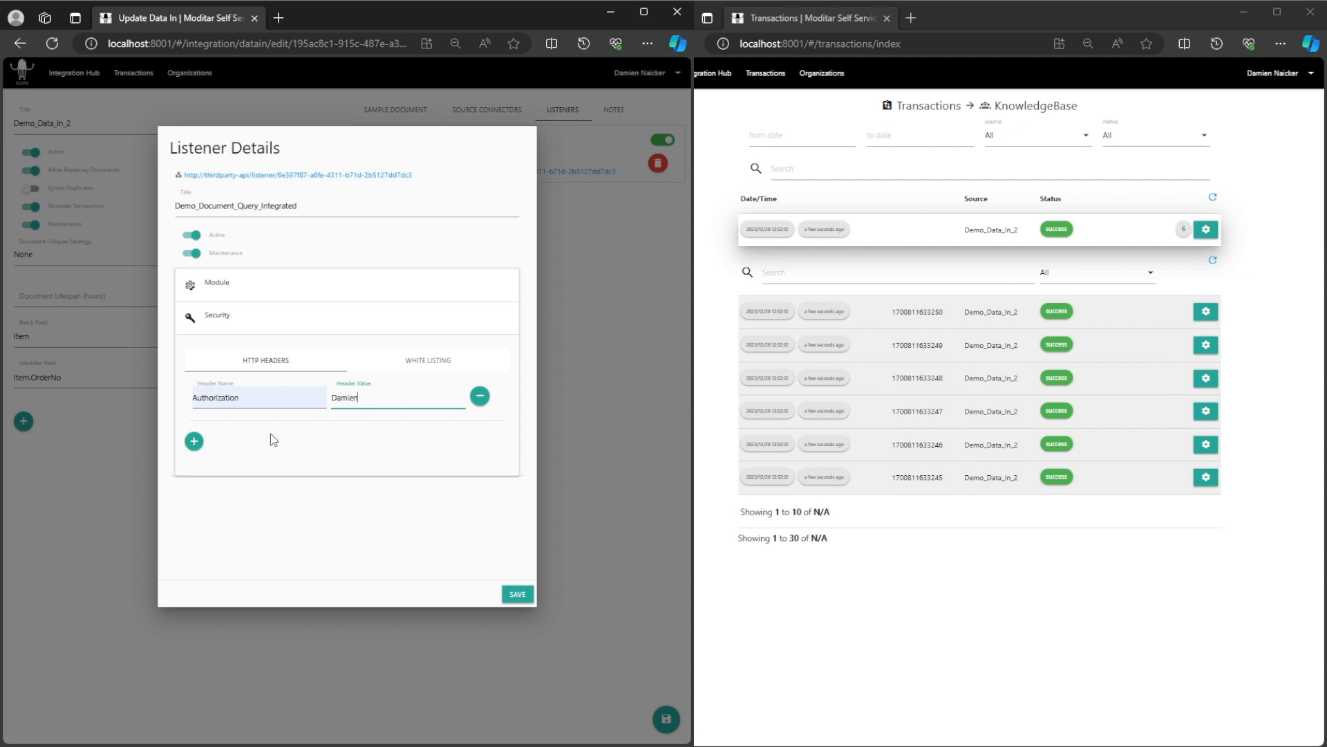
pyautogui.click(516, 595)
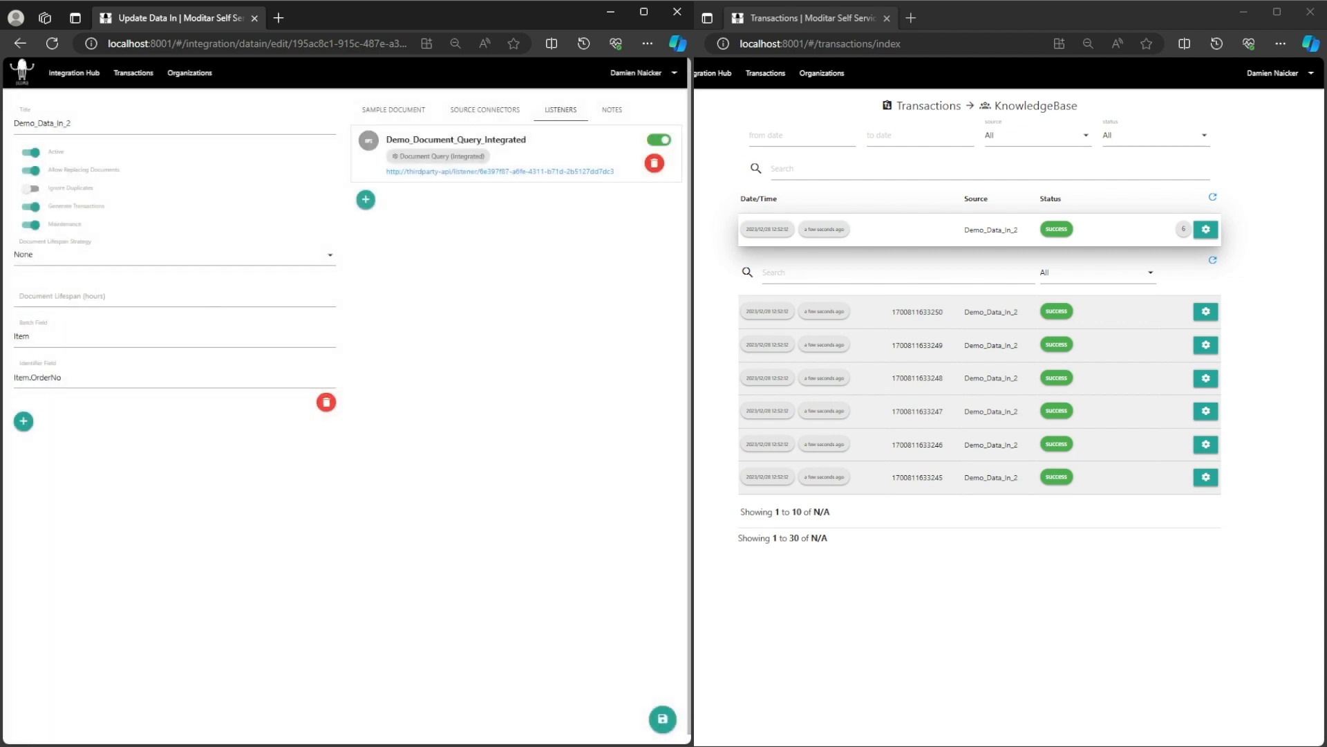
# Save Demo_Data_In_2, reload, and verify the listener's Authorization header was kept.
pyautogui.click(663, 724)
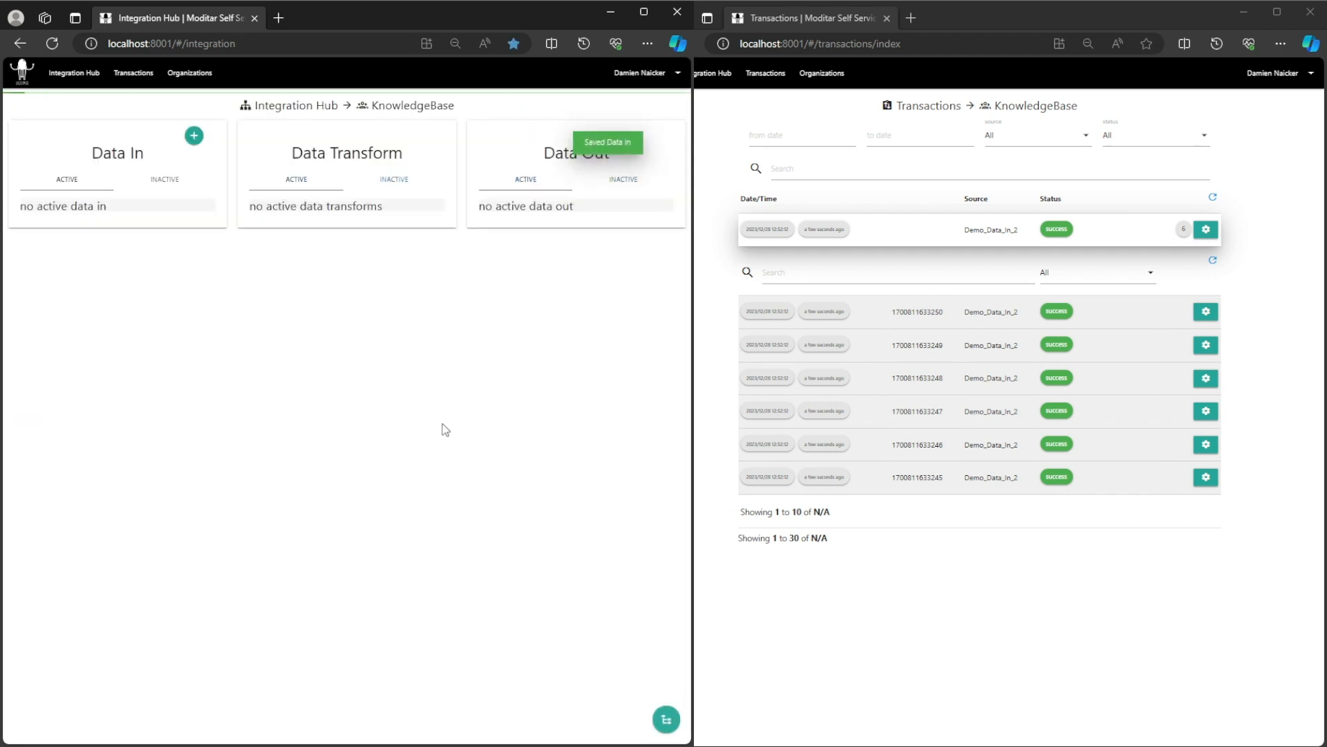
pyautogui.press('F5')
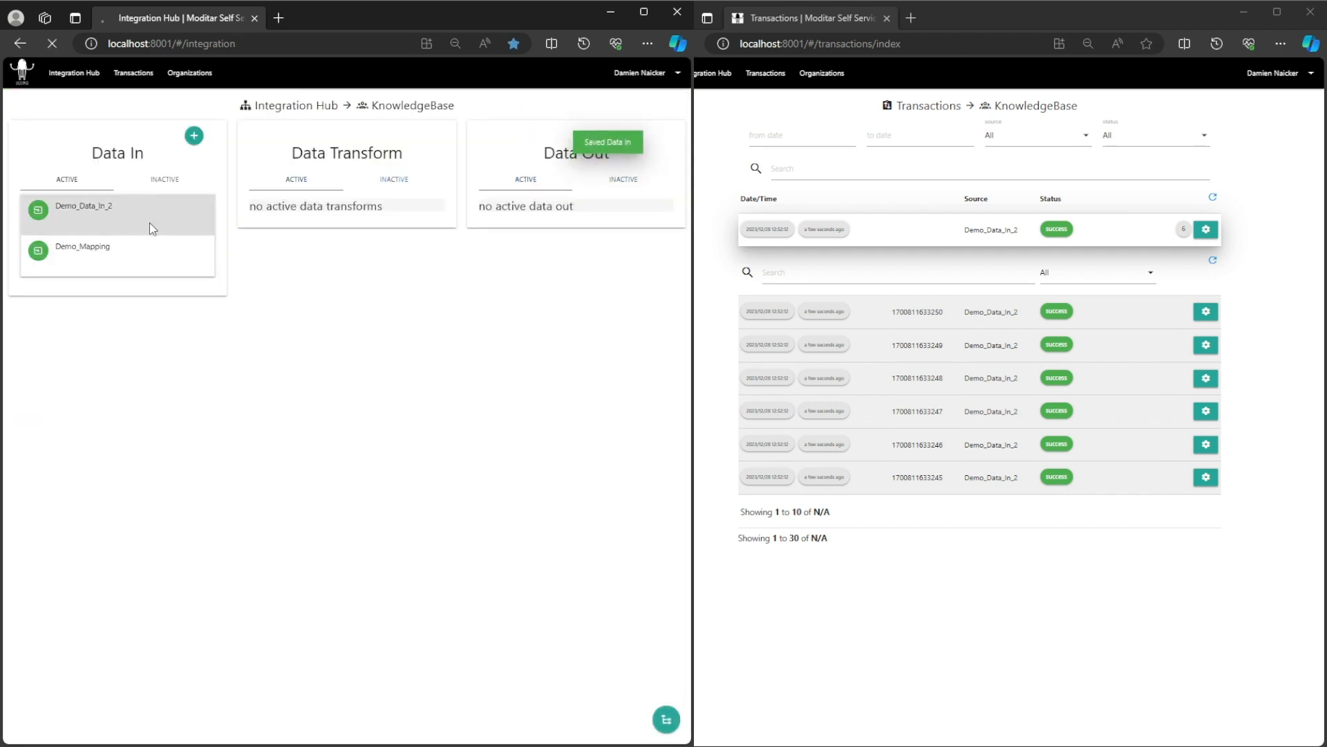
pyautogui.click(84, 205)
pyautogui.click(103, 256)
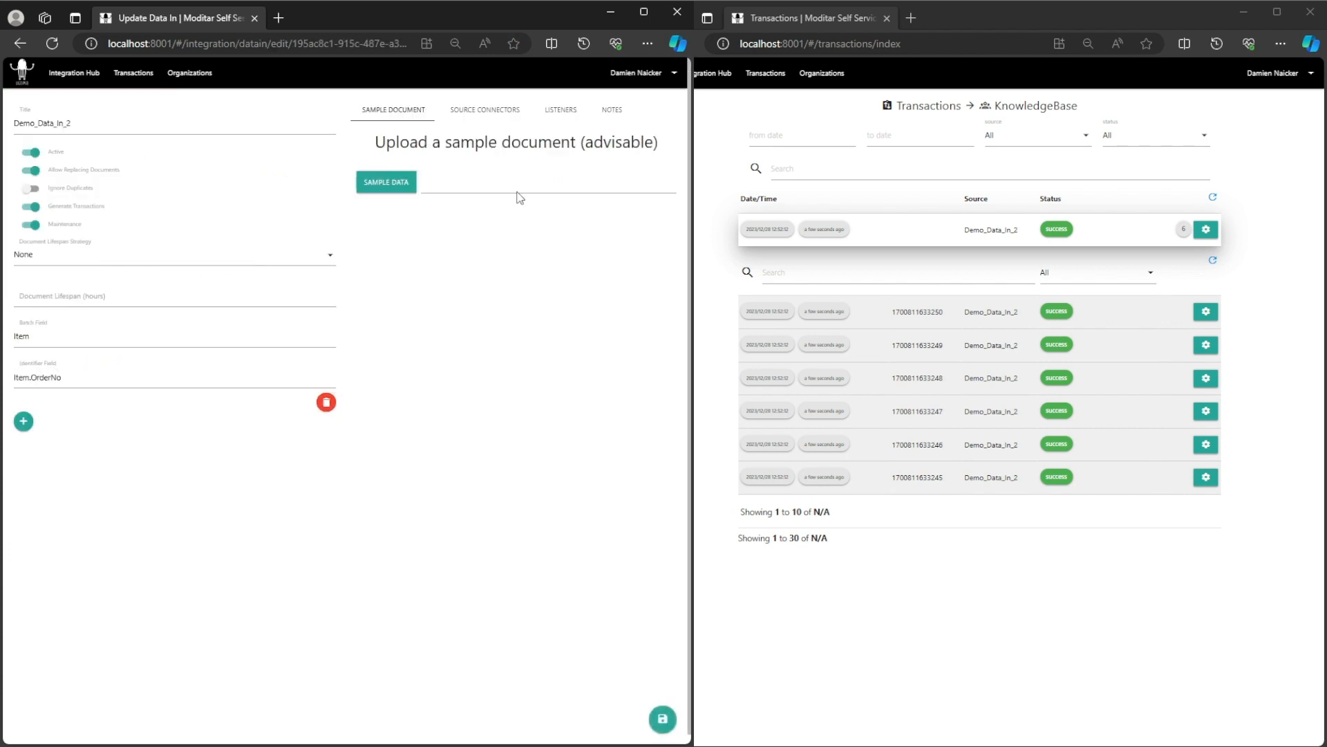
pyautogui.click(545, 114)
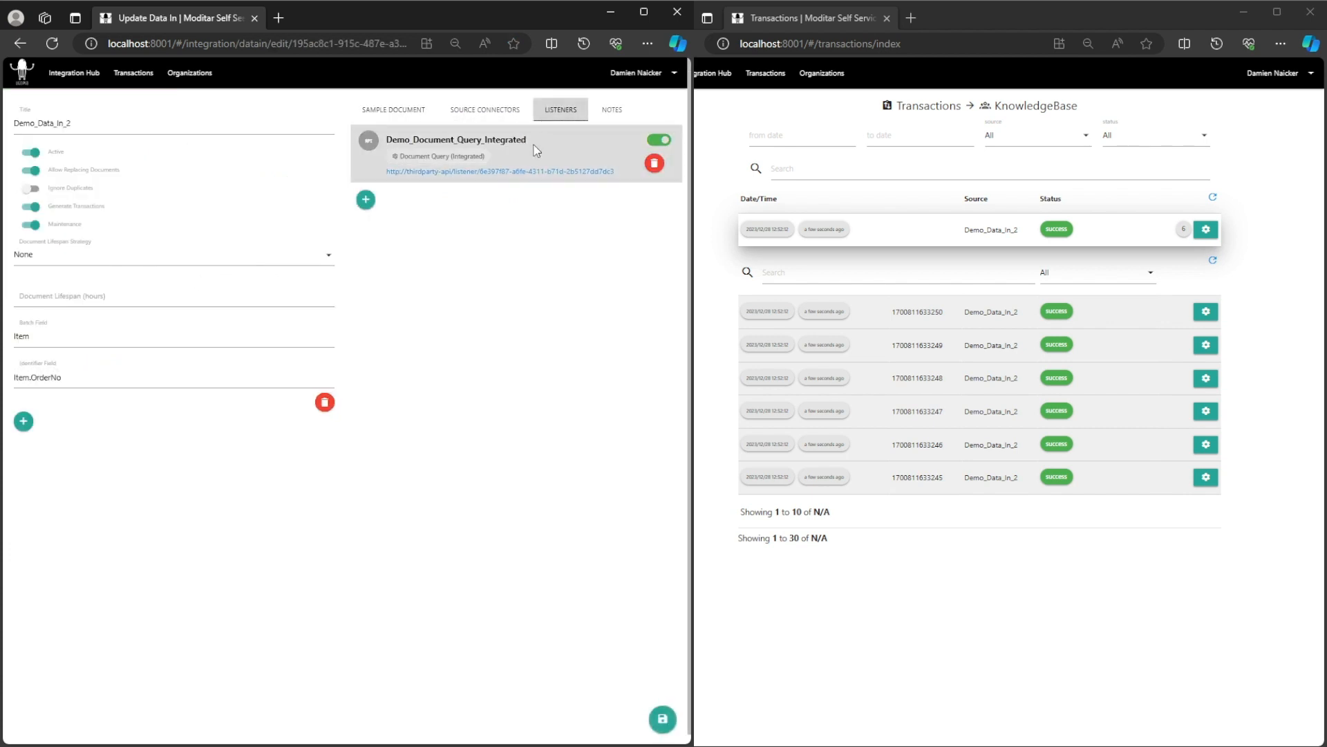
pyautogui.click(470, 153)
pyautogui.click(302, 322)
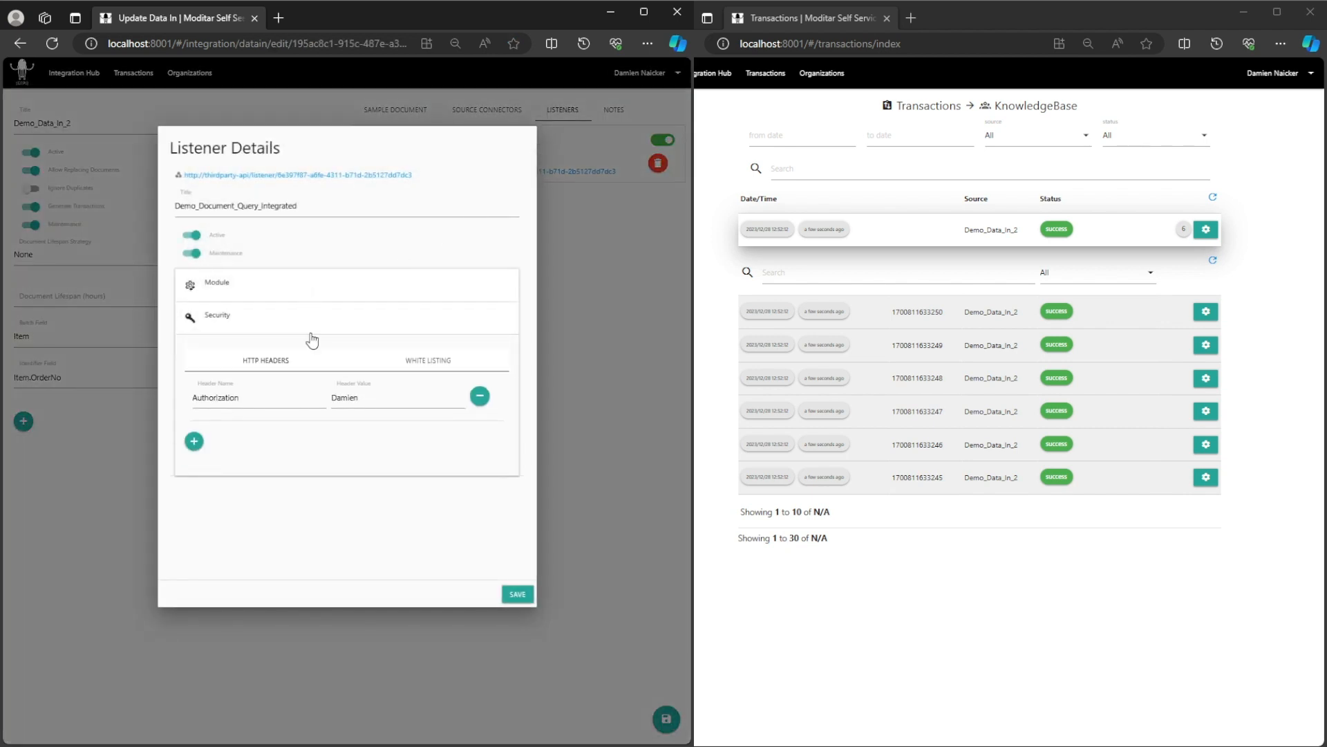
pyautogui.click(643, 495)
pyautogui.click(75, 73)
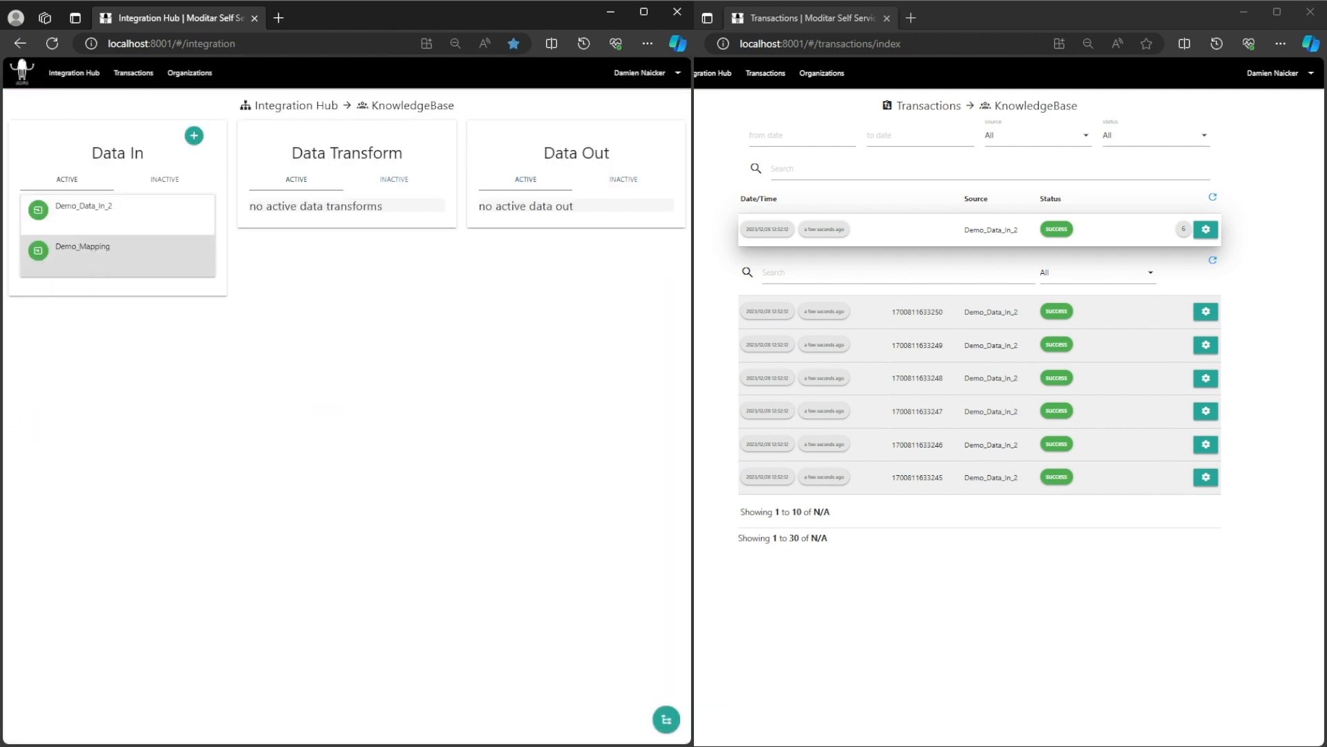
# Resend the Postman request, getting 401 Unauthorized, and add an Authorization header key.
pyautogui.hotkey('alt', 'Tab')
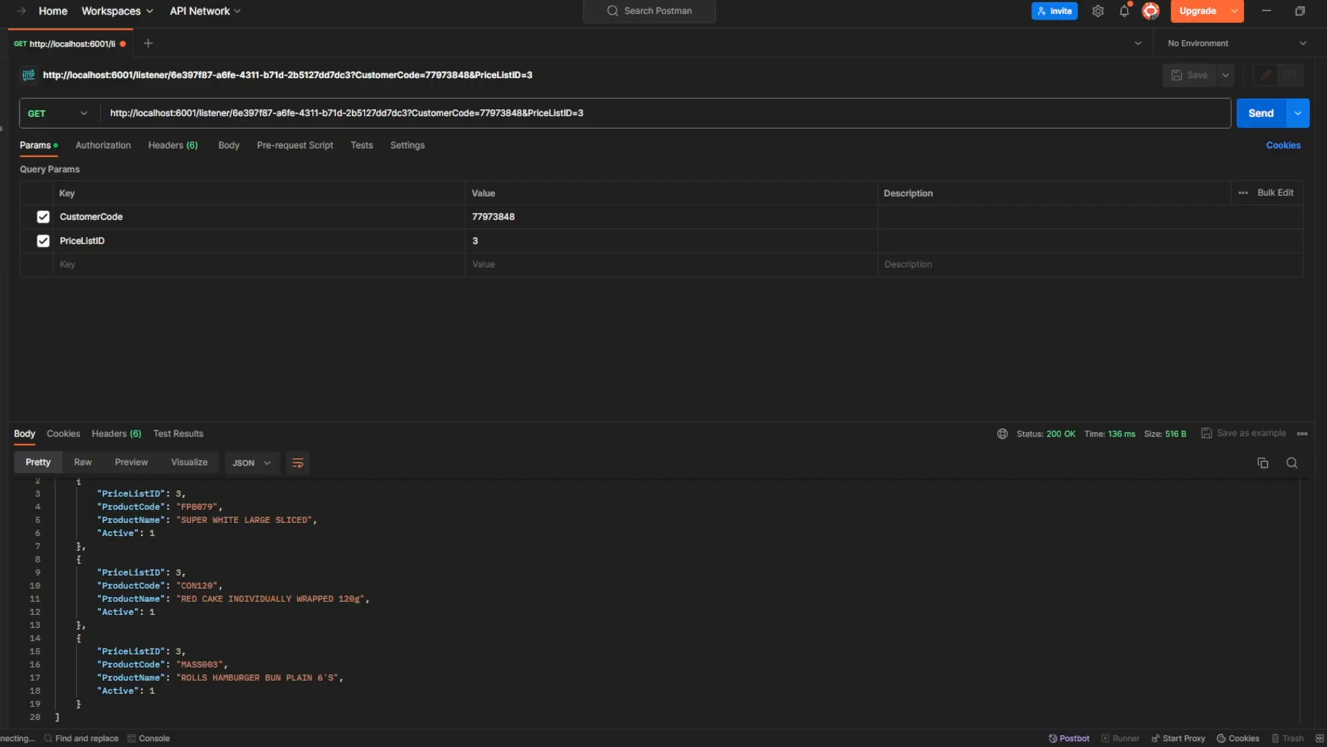
pyautogui.click(1261, 113)
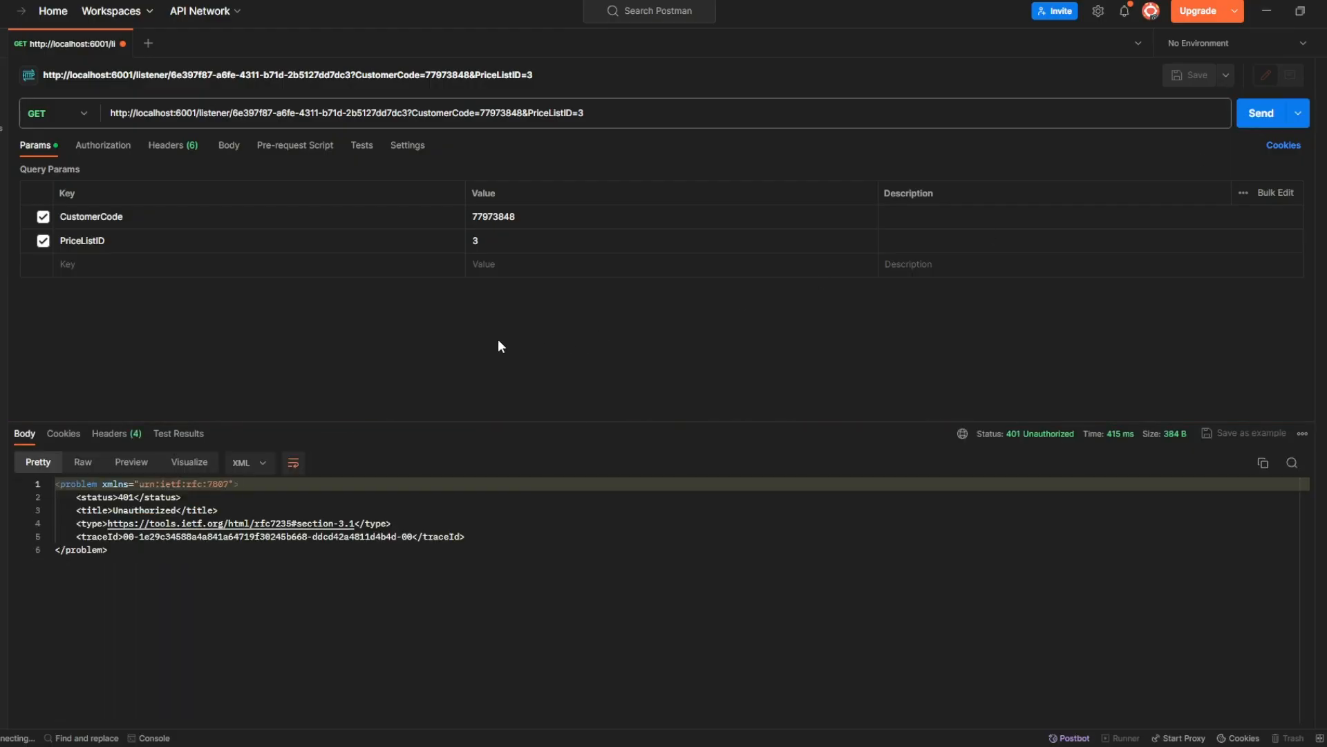
pyautogui.click(175, 145)
pyautogui.click(133, 360)
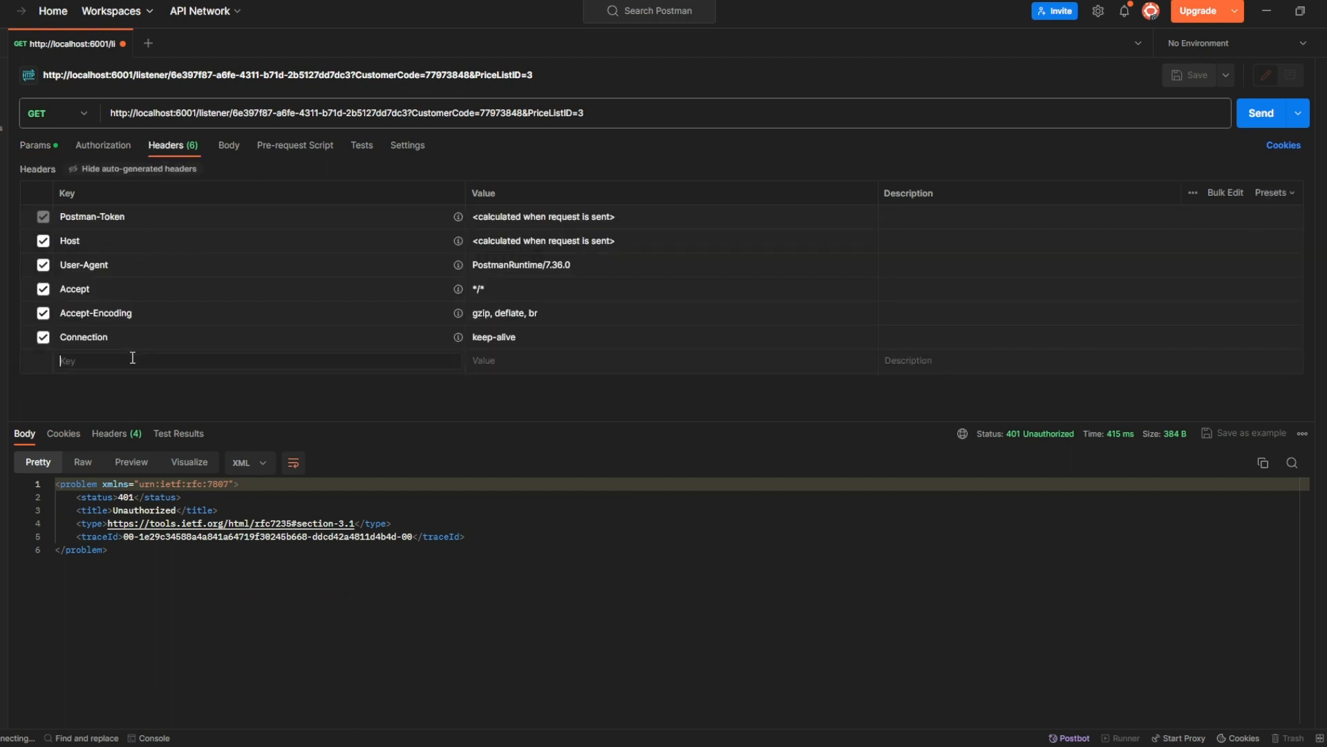
pyautogui.write('Aut')
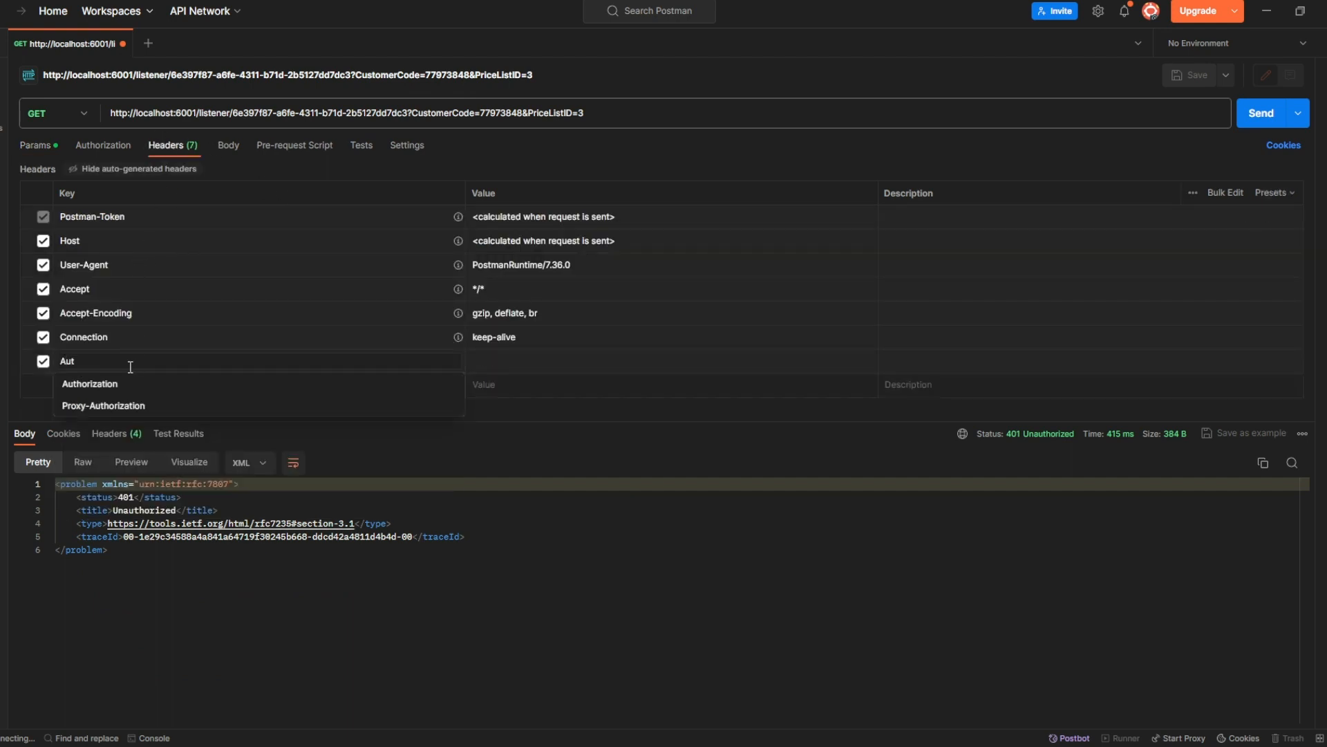
pyautogui.click(169, 382)
# Enter the Authorization value and resend, receiving 200 OK with the price-list products.
pyautogui.click(508, 360)
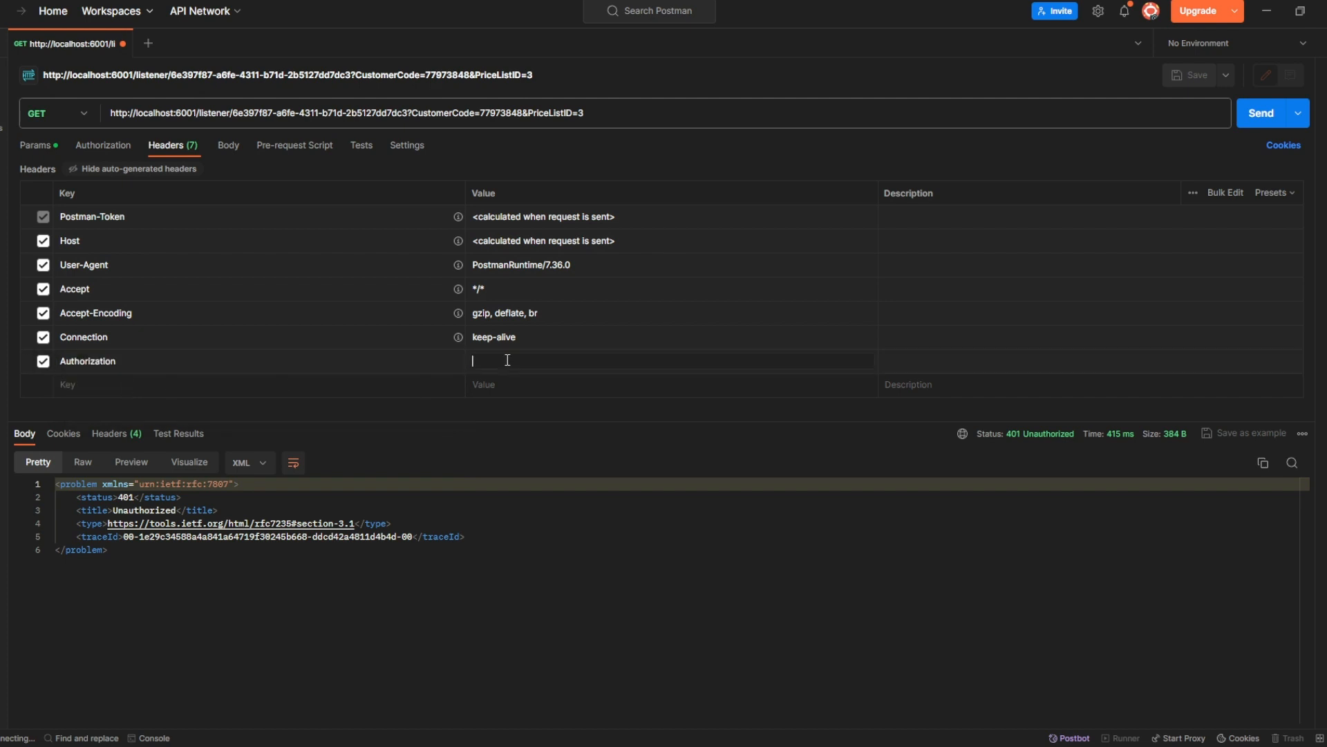
pyautogui.click(1259, 113)
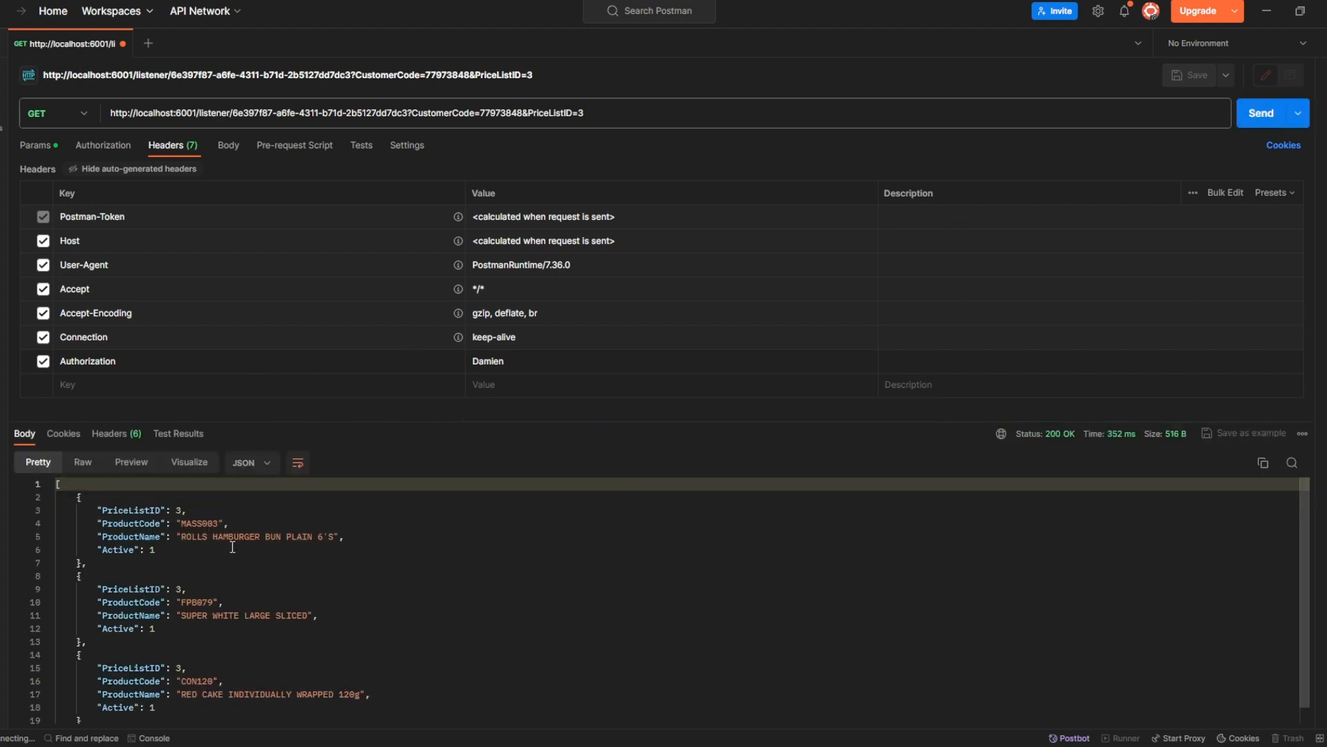
pyautogui.scroll(-1, 231, 546)
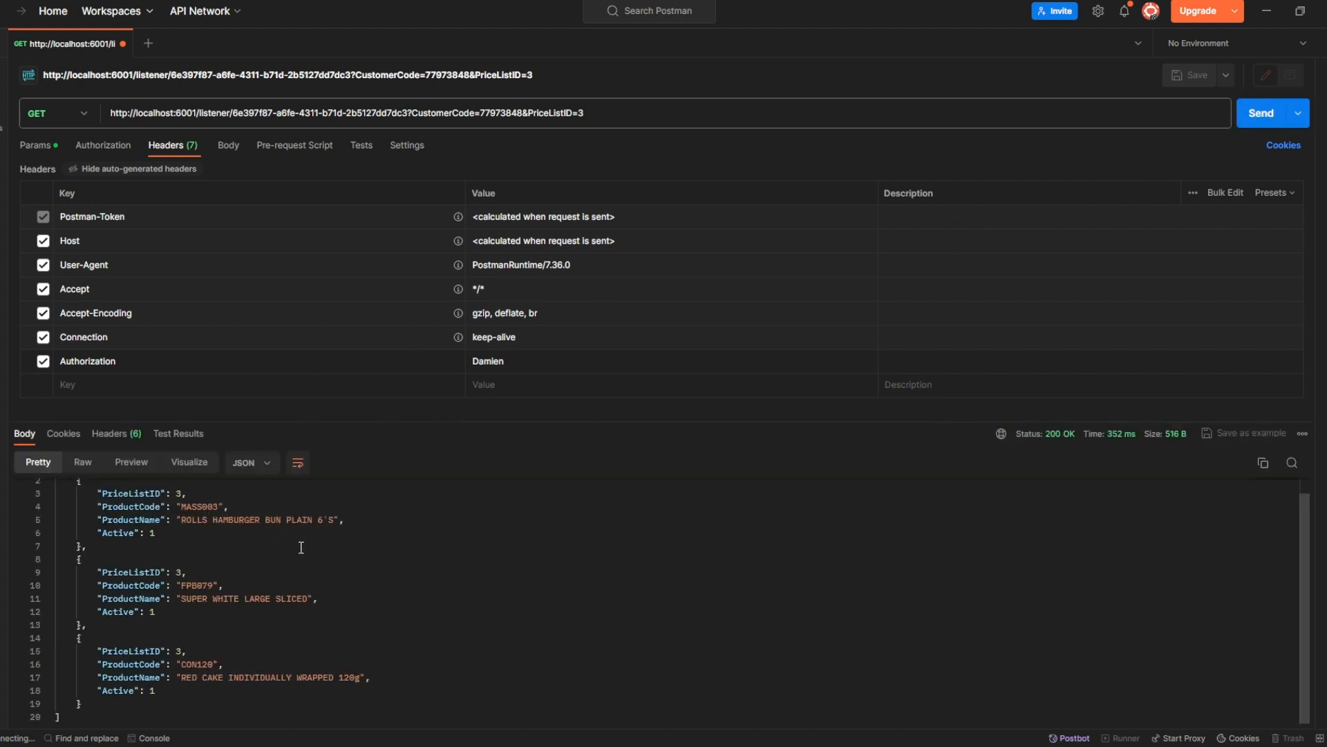